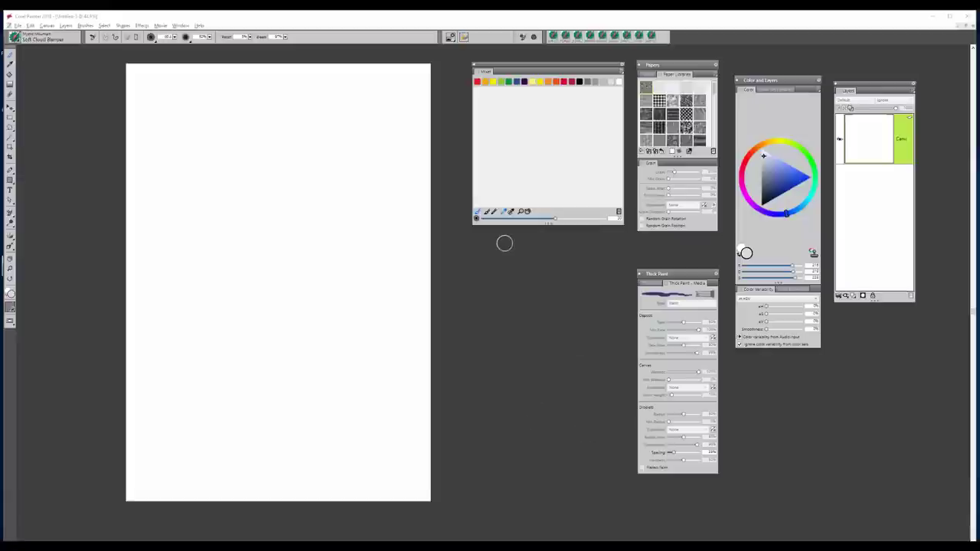
- Check the canvas width and height in the Canvas Size settings without changing them
{"action": "left_click", "coordinate": [46, 26]}
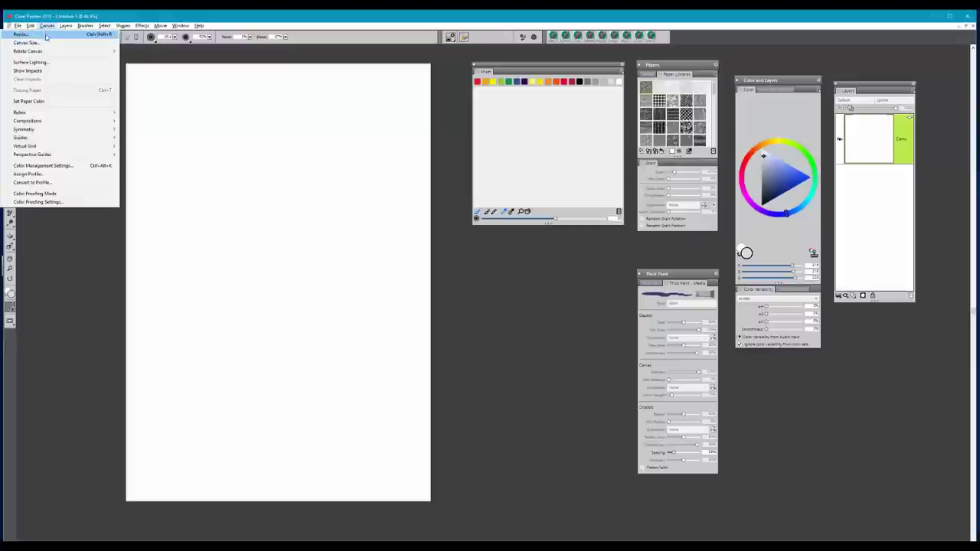
{"action": "left_click", "coordinate": [46, 44]}
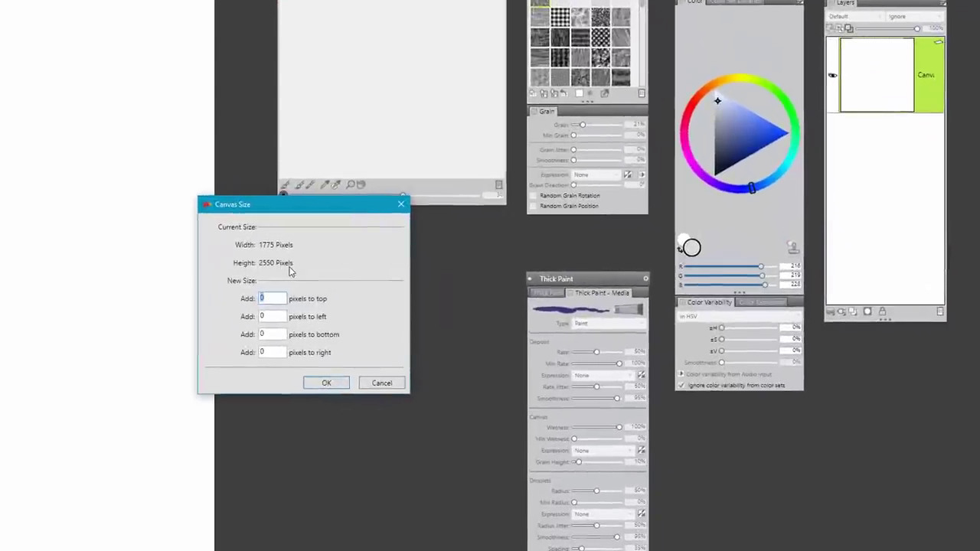
{"action": "left_click", "coordinate": [381, 383]}
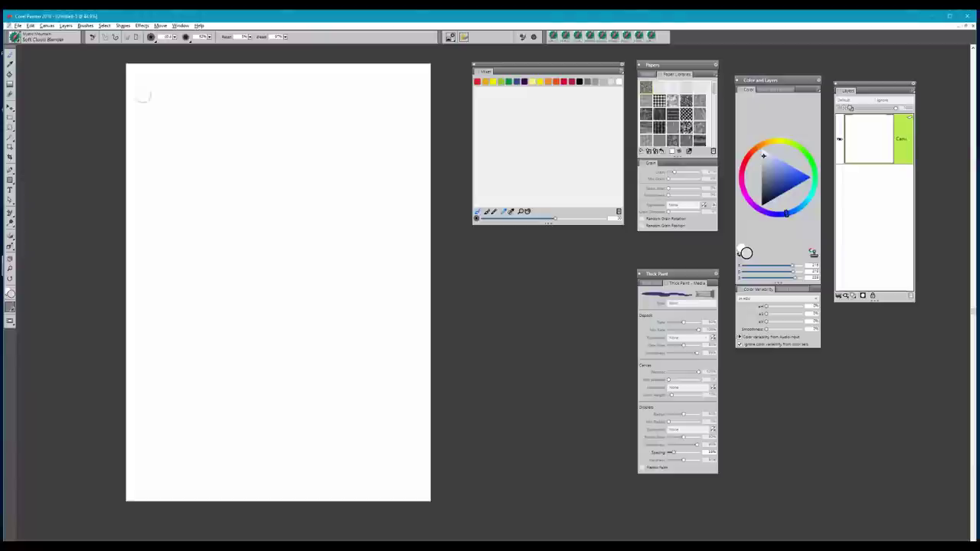
- Choose the 2 Inch Landscape Brush from Mystic Mountain, pick Phthalo Blue, and dab the color onto the Mixer
{"action": "left_click", "coordinate": [17, 42]}
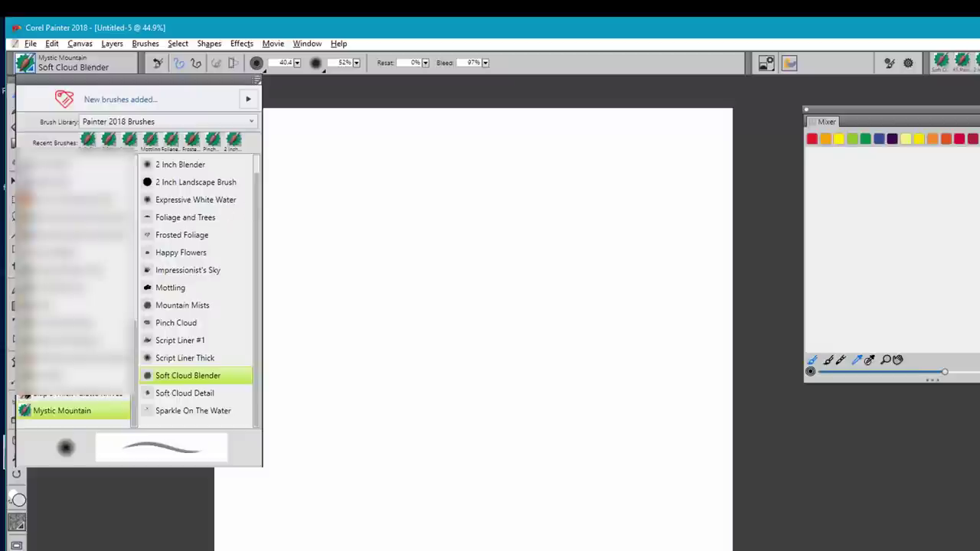
{"action": "left_click", "coordinate": [184, 182]}
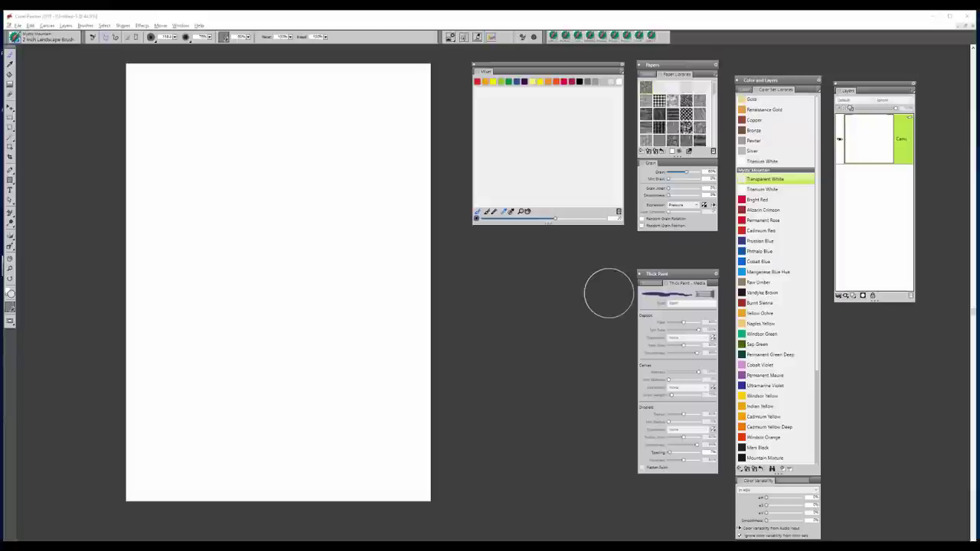
{"action": "left_click", "coordinate": [752, 255]}
{"action": "left_click", "coordinate": [751, 252]}
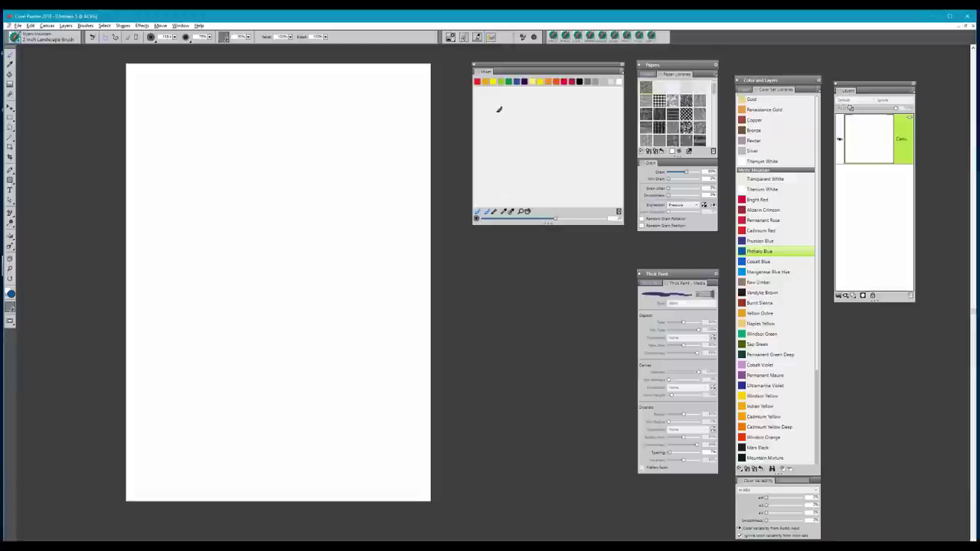
{"action": "mouse_move", "coordinate": [495, 106]}
{"action": "left_mouse_down"}
{"action": "mouse_move", "coordinate": [503, 104]}
{"action": "mouse_move", "coordinate": [509, 131]}
{"action": "left_mouse_up"}
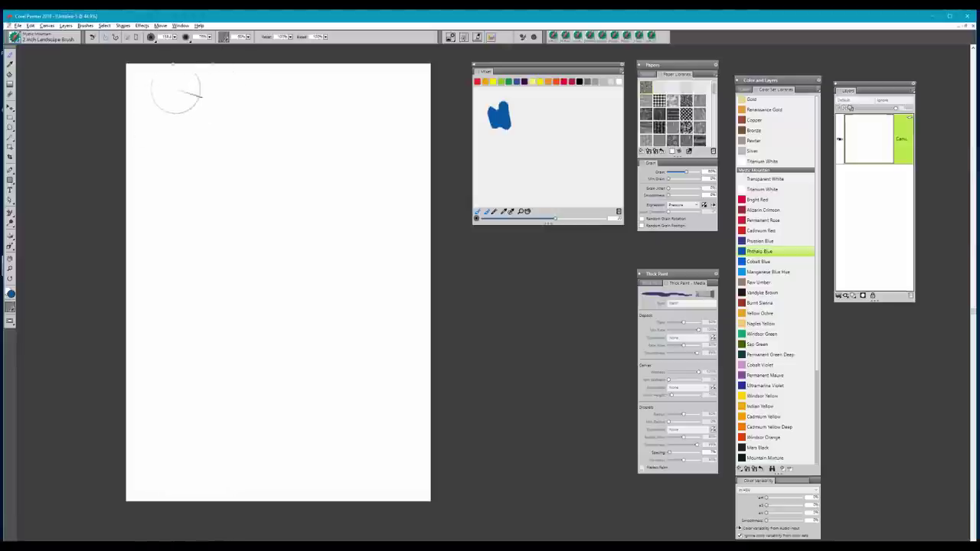
- Paint loose criss-cross Phthalo Blue strokes over the upper two thirds of the canvas as sky, leaving white gaps for clouds
{"action": "left_click_drag", "start_coordinate": [186, 86], "coordinate": [135, 123]}
{"action": "mouse_move", "coordinate": [198, 119]}
{"action": "left_mouse_down"}
{"action": "mouse_move", "coordinate": [156, 82]}
{"action": "mouse_move", "coordinate": [224, 105]}
{"action": "left_mouse_up"}
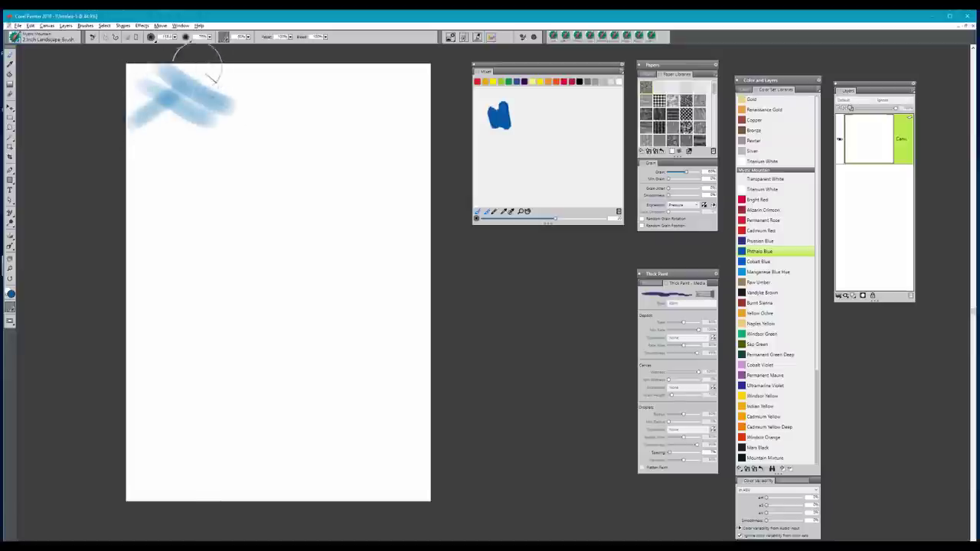
{"action": "left_click_drag", "start_coordinate": [200, 68], "coordinate": [140, 112]}
{"action": "left_click_drag", "start_coordinate": [156, 71], "coordinate": [130, 92]}
{"action": "left_click_drag", "start_coordinate": [204, 76], "coordinate": [175, 116]}
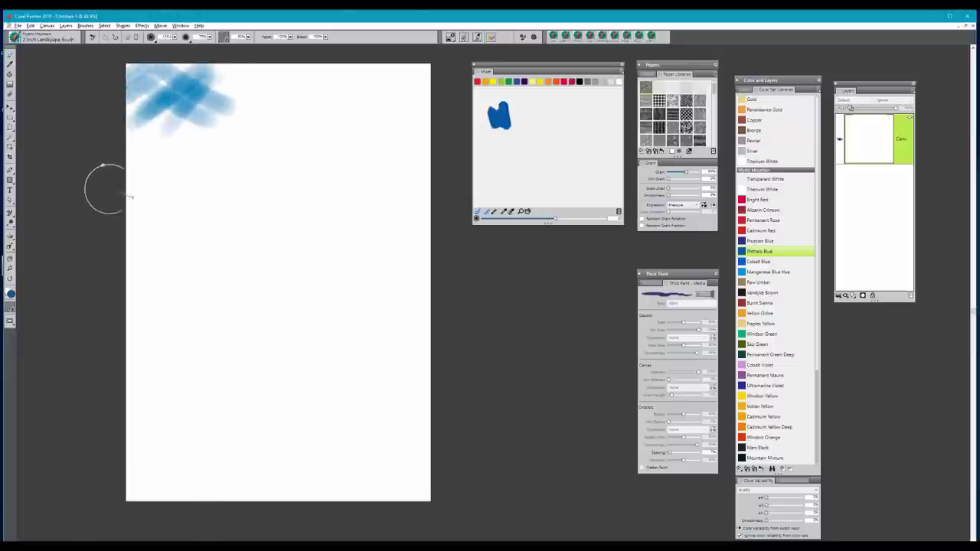
{"action": "mouse_move", "coordinate": [132, 196]}
{"action": "left_mouse_down"}
{"action": "mouse_move", "coordinate": [183, 154]}
{"action": "mouse_move", "coordinate": [143, 195]}
{"action": "mouse_move", "coordinate": [180, 202]}
{"action": "mouse_move", "coordinate": [121, 158]}
{"action": "mouse_move", "coordinate": [170, 161]}
{"action": "left_mouse_up"}
{"action": "mouse_move", "coordinate": [310, 115]}
{"action": "left_mouse_down"}
{"action": "mouse_move", "coordinate": [356, 75]}
{"action": "mouse_move", "coordinate": [432, 110]}
{"action": "mouse_move", "coordinate": [393, 48]}
{"action": "mouse_move", "coordinate": [296, 87]}
{"action": "mouse_move", "coordinate": [409, 159]}
{"action": "mouse_move", "coordinate": [398, 176]}
{"action": "mouse_move", "coordinate": [346, 171]}
{"action": "mouse_move", "coordinate": [422, 184]}
{"action": "mouse_move", "coordinate": [396, 149]}
{"action": "mouse_move", "coordinate": [444, 135]}
{"action": "mouse_move", "coordinate": [398, 84]}
{"action": "mouse_move", "coordinate": [349, 55]}
{"action": "mouse_move", "coordinate": [318, 84]}
{"action": "left_mouse_up"}
{"action": "mouse_move", "coordinate": [196, 241]}
{"action": "left_mouse_down"}
{"action": "mouse_move", "coordinate": [132, 239]}
{"action": "mouse_move", "coordinate": [123, 203]}
{"action": "mouse_move", "coordinate": [216, 229]}
{"action": "mouse_move", "coordinate": [231, 209]}
{"action": "left_mouse_up"}
{"action": "left_click_drag", "start_coordinate": [229, 191], "coordinate": [220, 161]}
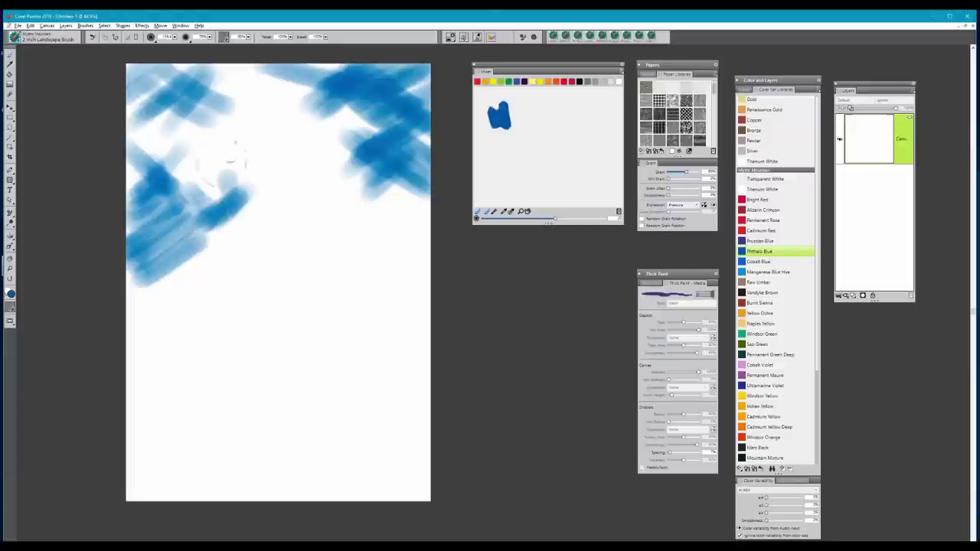
{"action": "mouse_move", "coordinate": [287, 241]}
{"action": "left_mouse_down"}
{"action": "mouse_move", "coordinate": [218, 284]}
{"action": "mouse_move", "coordinate": [253, 279]}
{"action": "left_mouse_up"}
{"action": "mouse_move", "coordinate": [293, 219]}
{"action": "left_mouse_down"}
{"action": "mouse_move", "coordinate": [385, 280]}
{"action": "mouse_move", "coordinate": [390, 244]}
{"action": "mouse_move", "coordinate": [410, 261]}
{"action": "mouse_move", "coordinate": [425, 237]}
{"action": "mouse_move", "coordinate": [442, 246]}
{"action": "mouse_move", "coordinate": [404, 311]}
{"action": "mouse_move", "coordinate": [354, 294]}
{"action": "mouse_move", "coordinate": [232, 336]}
{"action": "mouse_move", "coordinate": [168, 310]}
{"action": "mouse_move", "coordinate": [195, 315]}
{"action": "mouse_move", "coordinate": [139, 264]}
{"action": "mouse_move", "coordinate": [196, 311]}
{"action": "mouse_move", "coordinate": [267, 285]}
{"action": "left_mouse_up"}
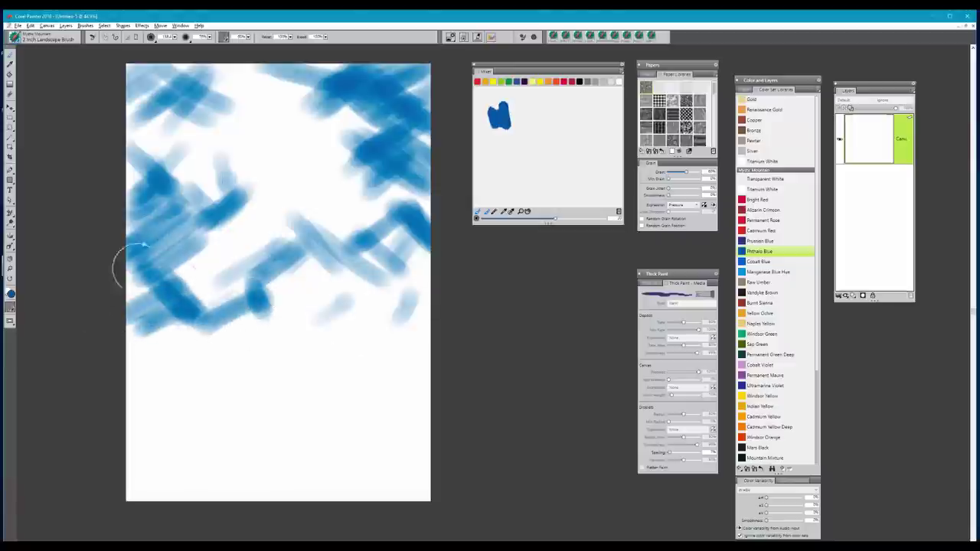
{"action": "mouse_move", "coordinate": [375, 69]}
{"action": "left_mouse_down"}
{"action": "mouse_move", "coordinate": [397, 109]}
{"action": "mouse_move", "coordinate": [379, 150]}
{"action": "left_mouse_up"}
{"action": "mouse_move", "coordinate": [391, 313]}
{"action": "left_mouse_down"}
{"action": "mouse_move", "coordinate": [432, 229]}
{"action": "mouse_move", "coordinate": [383, 319]}
{"action": "mouse_move", "coordinate": [372, 237]}
{"action": "mouse_move", "coordinate": [338, 175]}
{"action": "mouse_move", "coordinate": [360, 164]}
{"action": "mouse_move", "coordinate": [240, 219]}
{"action": "mouse_move", "coordinate": [204, 136]}
{"action": "mouse_move", "coordinate": [252, 163]}
{"action": "mouse_move", "coordinate": [230, 135]}
{"action": "mouse_move", "coordinate": [337, 127]}
{"action": "mouse_move", "coordinate": [322, 153]}
{"action": "mouse_move", "coordinate": [372, 153]}
{"action": "mouse_move", "coordinate": [379, 142]}
{"action": "mouse_move", "coordinate": [366, 87]}
{"action": "mouse_move", "coordinate": [246, 57]}
{"action": "mouse_move", "coordinate": [170, 74]}
{"action": "mouse_move", "coordinate": [142, 66]}
{"action": "mouse_move", "coordinate": [134, 138]}
{"action": "left_mouse_up"}
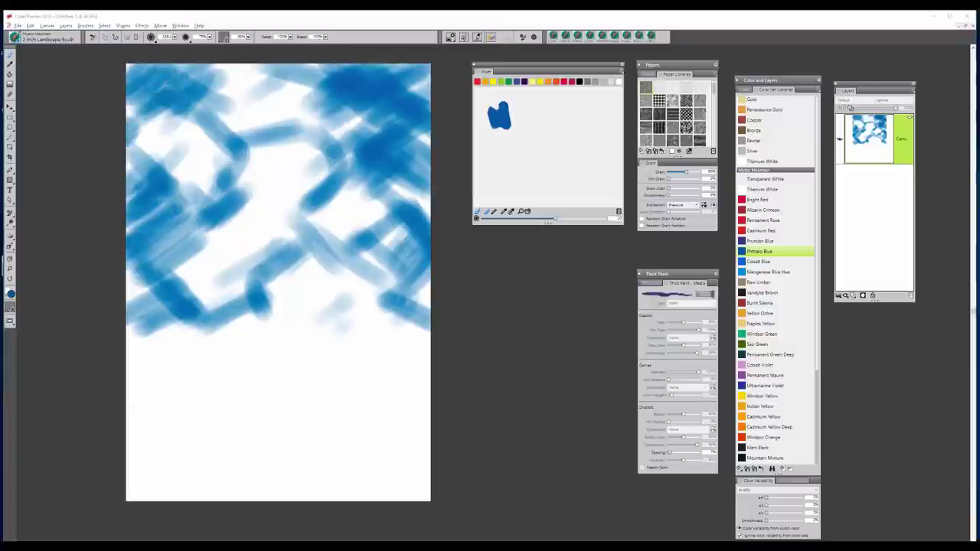
{"action": "mouse_move", "coordinate": [383, 329]}
{"action": "left_mouse_down"}
{"action": "mouse_move", "coordinate": [437, 291]}
{"action": "mouse_move", "coordinate": [368, 321]}
{"action": "mouse_move", "coordinate": [420, 305]}
{"action": "mouse_move", "coordinate": [345, 291]}
{"action": "mouse_move", "coordinate": [337, 325]}
{"action": "left_mouse_up"}
{"action": "mouse_move", "coordinate": [193, 306]}
{"action": "left_mouse_down"}
{"action": "mouse_move", "coordinate": [163, 313]}
{"action": "mouse_move", "coordinate": [138, 333]}
{"action": "left_mouse_up"}
{"action": "left_click_drag", "start_coordinate": [147, 283], "coordinate": [122, 310]}
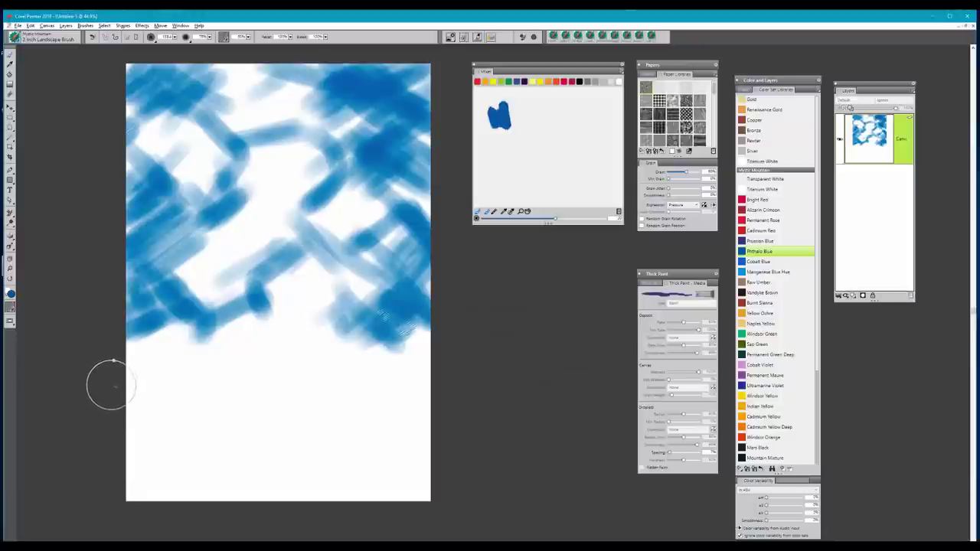
- Paint horizontal blue water strokes from both side edges across the lower third of the canvas, leaving a white band in the middle
{"action": "mouse_move", "coordinate": [110, 384]}
{"action": "left_mouse_down"}
{"action": "mouse_move", "coordinate": [153, 383]}
{"action": "mouse_move", "coordinate": [97, 382]}
{"action": "mouse_move", "coordinate": [220, 371]}
{"action": "left_mouse_up"}
{"action": "mouse_move", "coordinate": [109, 368]}
{"action": "left_mouse_down"}
{"action": "mouse_move", "coordinate": [120, 394]}
{"action": "mouse_move", "coordinate": [269, 393]}
{"action": "mouse_move", "coordinate": [108, 411]}
{"action": "mouse_move", "coordinate": [288, 407]}
{"action": "mouse_move", "coordinate": [105, 436]}
{"action": "mouse_move", "coordinate": [90, 448]}
{"action": "mouse_move", "coordinate": [252, 460]}
{"action": "mouse_move", "coordinate": [115, 481]}
{"action": "mouse_move", "coordinate": [324, 475]}
{"action": "left_mouse_up"}
{"action": "mouse_move", "coordinate": [442, 367]}
{"action": "left_mouse_down"}
{"action": "mouse_move", "coordinate": [454, 364]}
{"action": "mouse_move", "coordinate": [456, 384]}
{"action": "mouse_move", "coordinate": [473, 391]}
{"action": "mouse_move", "coordinate": [371, 442]}
{"action": "mouse_move", "coordinate": [314, 451]}
{"action": "left_mouse_up"}
{"action": "left_click_drag", "start_coordinate": [457, 448], "coordinate": [337, 456]}
{"action": "left_click_drag", "start_coordinate": [452, 465], "coordinate": [319, 484]}
{"action": "left_click_drag", "start_coordinate": [419, 484], "coordinate": [291, 493]}
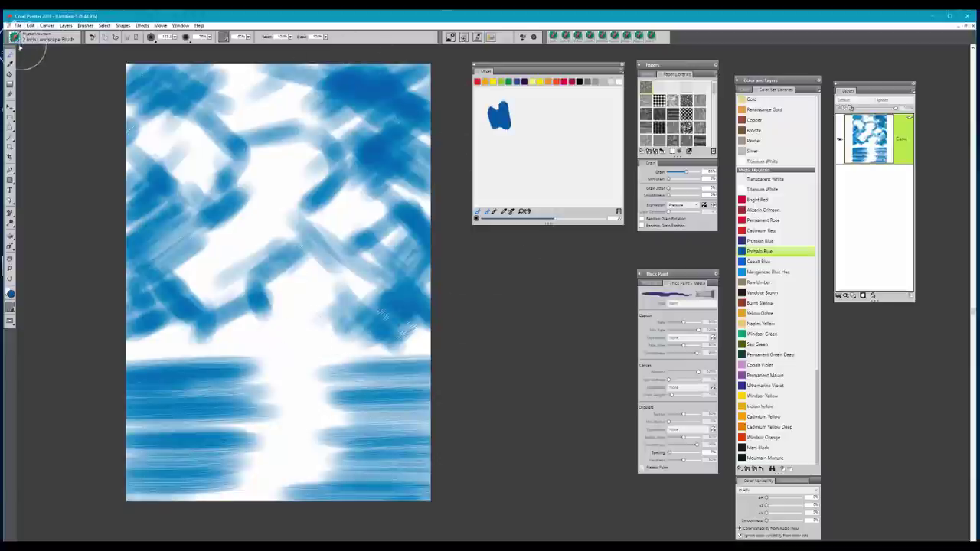
- Blend the criss-cross sky strokes into soft clouds with the Mystic Mountain 2 Inch Blender, keeping bright white areas in the center
{"action": "left_click", "coordinate": [18, 42]}
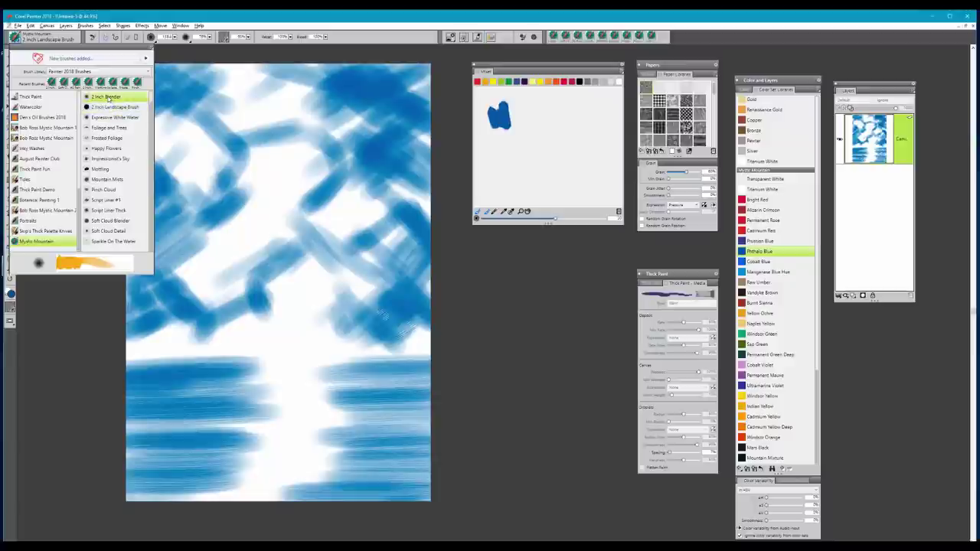
{"action": "left_click", "coordinate": [106, 97]}
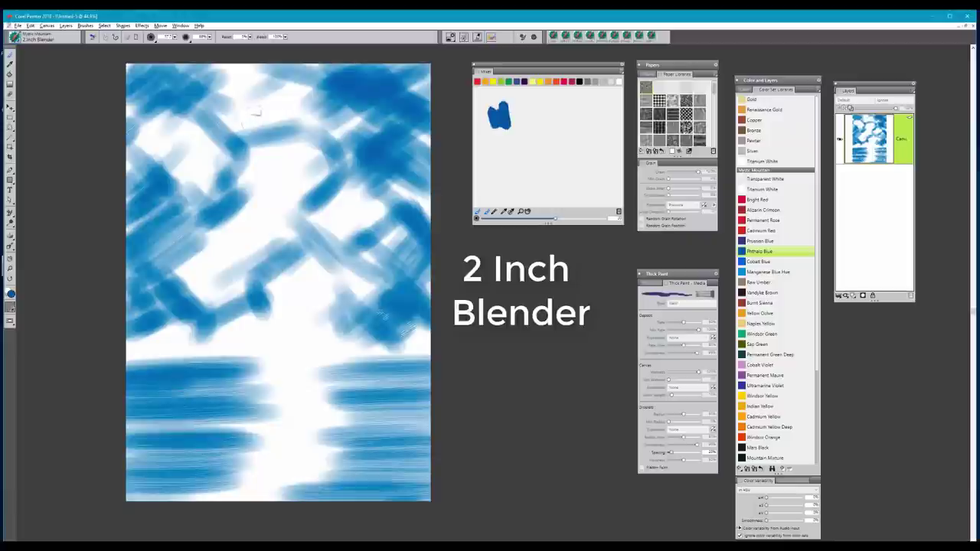
{"action": "mouse_move", "coordinate": [331, 119]}
{"action": "left_mouse_down"}
{"action": "mouse_move", "coordinate": [348, 119]}
{"action": "mouse_move", "coordinate": [350, 130]}
{"action": "left_mouse_up"}
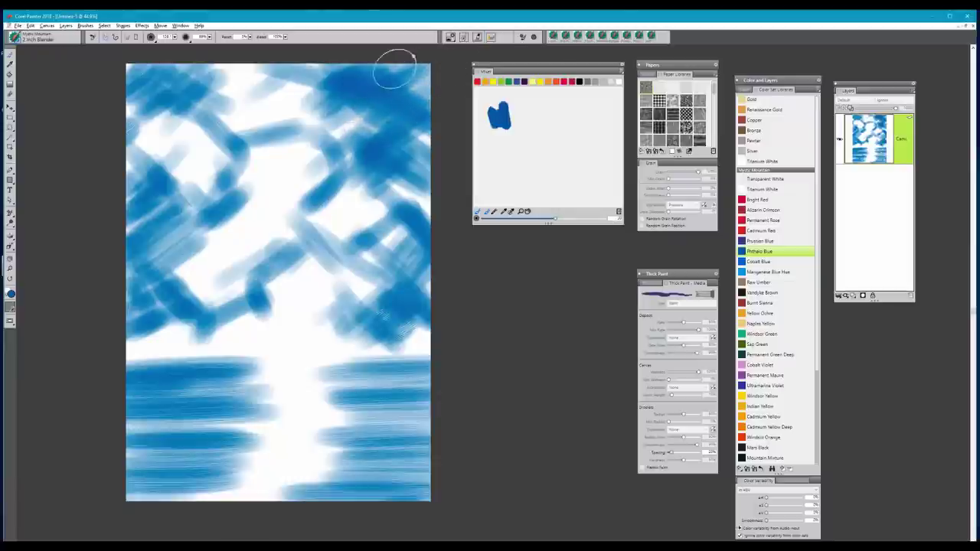
{"action": "left_click_drag", "start_coordinate": [344, 79], "coordinate": [337, 77]}
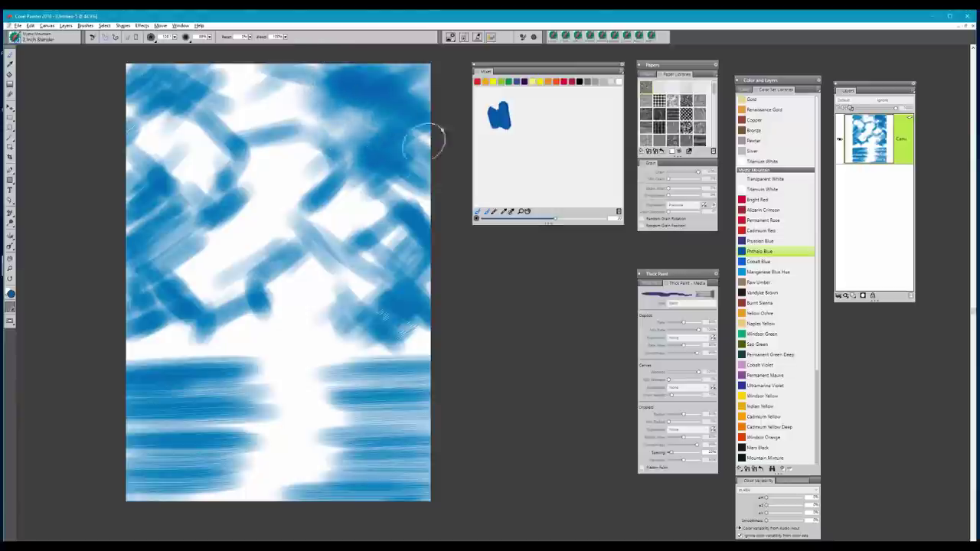
{"action": "mouse_move", "coordinate": [334, 96]}
{"action": "left_mouse_down"}
{"action": "mouse_move", "coordinate": [342, 67]}
{"action": "mouse_move", "coordinate": [315, 74]}
{"action": "mouse_move", "coordinate": [312, 147]}
{"action": "mouse_move", "coordinate": [360, 105]}
{"action": "mouse_move", "coordinate": [325, 158]}
{"action": "mouse_move", "coordinate": [367, 180]}
{"action": "mouse_move", "coordinate": [383, 157]}
{"action": "mouse_move", "coordinate": [376, 207]}
{"action": "mouse_move", "coordinate": [391, 127]}
{"action": "mouse_move", "coordinate": [357, 122]}
{"action": "left_mouse_up"}
{"action": "mouse_move", "coordinate": [202, 131]}
{"action": "left_mouse_down"}
{"action": "mouse_move", "coordinate": [217, 77]}
{"action": "mouse_move", "coordinate": [142, 126]}
{"action": "mouse_move", "coordinate": [186, 63]}
{"action": "mouse_move", "coordinate": [121, 111]}
{"action": "mouse_move", "coordinate": [111, 160]}
{"action": "mouse_move", "coordinate": [137, 261]}
{"action": "mouse_move", "coordinate": [157, 211]}
{"action": "mouse_move", "coordinate": [70, 242]}
{"action": "left_mouse_up"}
{"action": "mouse_move", "coordinate": [440, 191]}
{"action": "left_mouse_down"}
{"action": "mouse_move", "coordinate": [406, 220]}
{"action": "mouse_move", "coordinate": [354, 207]}
{"action": "left_mouse_up"}
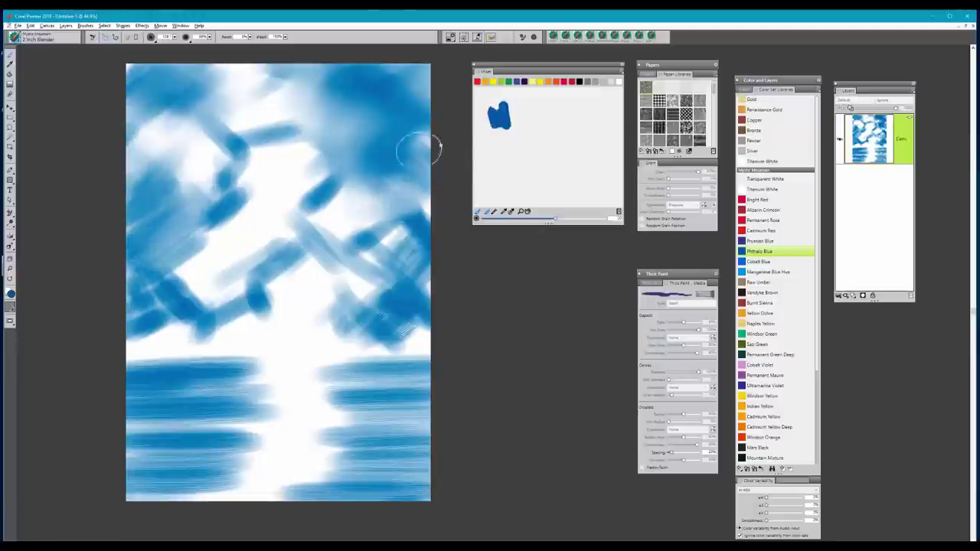
{"action": "left_click_drag", "start_coordinate": [341, 74], "coordinate": [226, 67]}
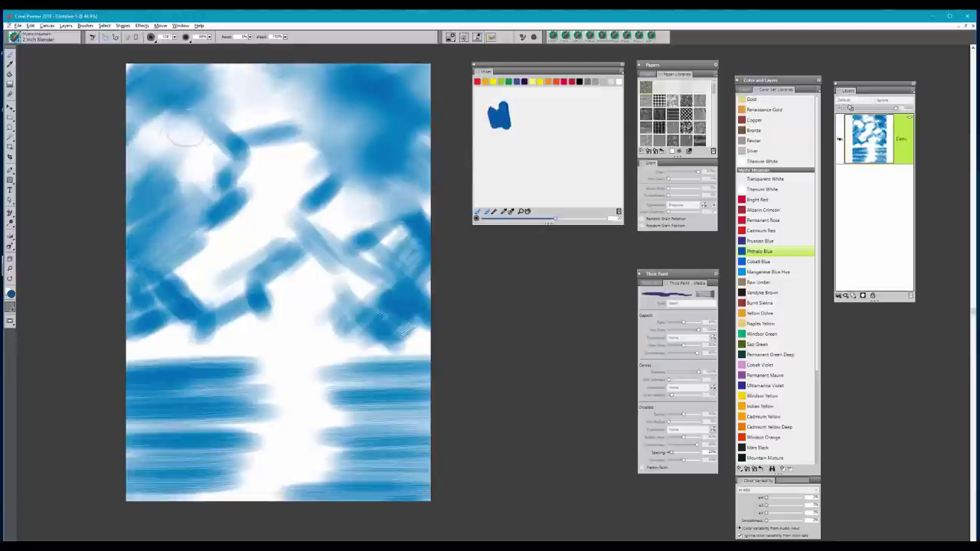
{"action": "mouse_move", "coordinate": [186, 132]}
{"action": "left_mouse_down"}
{"action": "mouse_move", "coordinate": [200, 157]}
{"action": "mouse_move", "coordinate": [126, 163]}
{"action": "mouse_move", "coordinate": [285, 139]}
{"action": "left_mouse_up"}
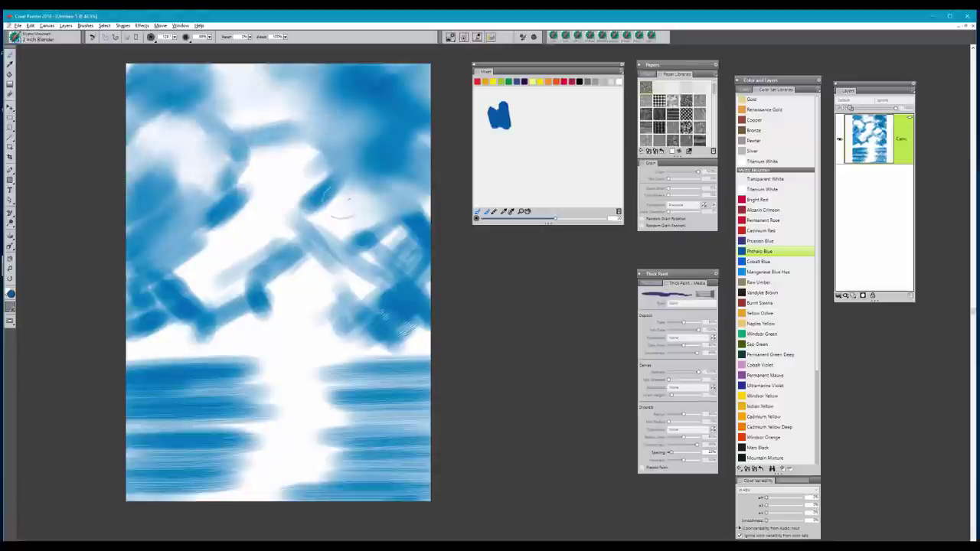
{"action": "mouse_move", "coordinate": [343, 205]}
{"action": "left_mouse_down"}
{"action": "mouse_move", "coordinate": [341, 164]}
{"action": "mouse_move", "coordinate": [318, 211]}
{"action": "mouse_move", "coordinate": [367, 203]}
{"action": "mouse_move", "coordinate": [422, 241]}
{"action": "mouse_move", "coordinate": [391, 295]}
{"action": "mouse_move", "coordinate": [326, 325]}
{"action": "mouse_move", "coordinate": [461, 345]}
{"action": "mouse_move", "coordinate": [493, 311]}
{"action": "mouse_move", "coordinate": [428, 308]}
{"action": "mouse_move", "coordinate": [391, 258]}
{"action": "mouse_move", "coordinate": [420, 191]}
{"action": "left_mouse_up"}
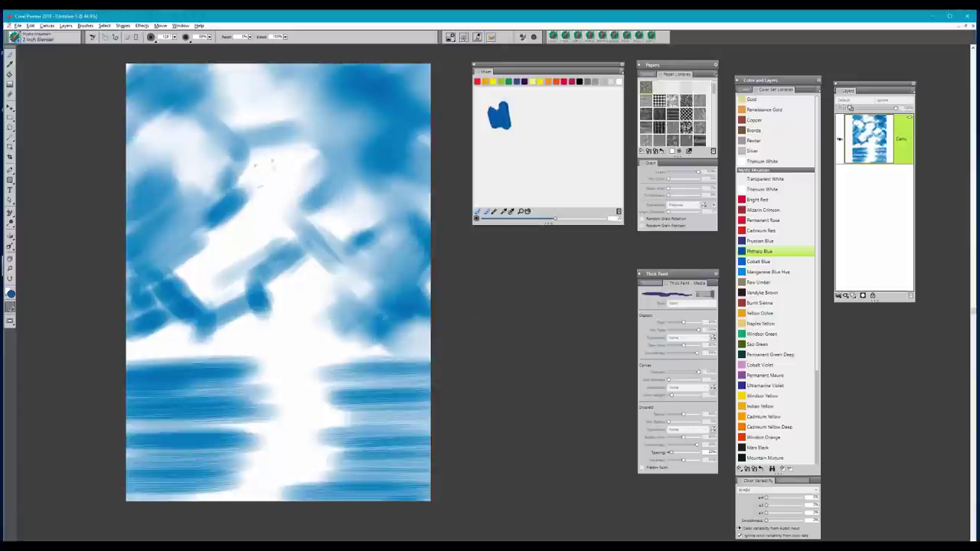
{"action": "mouse_move", "coordinate": [264, 173]}
{"action": "left_mouse_down"}
{"action": "mouse_move", "coordinate": [224, 198]}
{"action": "mouse_move", "coordinate": [209, 178]}
{"action": "left_mouse_up"}
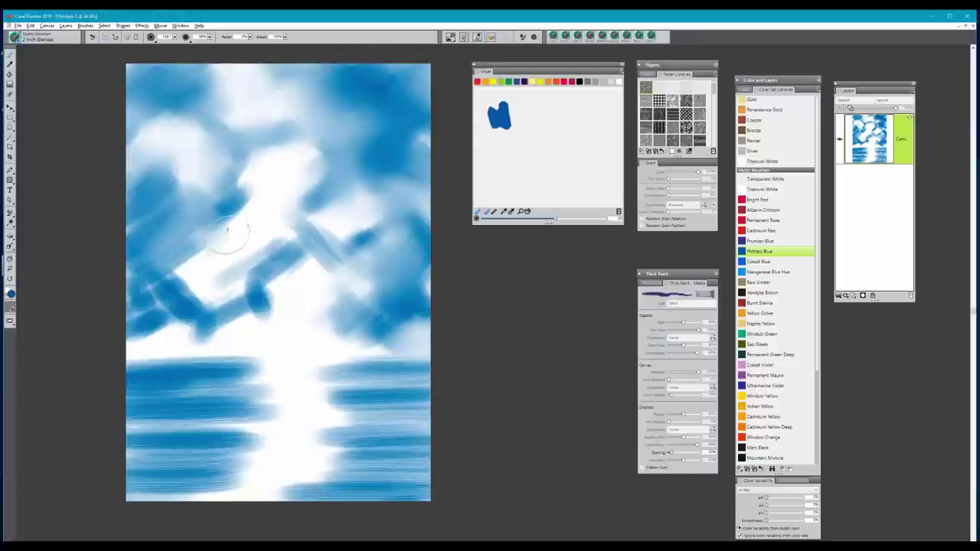
{"action": "mouse_move", "coordinate": [129, 304]}
{"action": "left_mouse_down"}
{"action": "mouse_move", "coordinate": [174, 299]}
{"action": "mouse_move", "coordinate": [103, 334]}
{"action": "mouse_move", "coordinate": [284, 307]}
{"action": "mouse_move", "coordinate": [278, 314]}
{"action": "mouse_move", "coordinate": [278, 190]}
{"action": "mouse_move", "coordinate": [289, 238]}
{"action": "left_mouse_up"}
{"action": "mouse_move", "coordinate": [248, 304]}
{"action": "left_mouse_down"}
{"action": "mouse_move", "coordinate": [344, 235]}
{"action": "mouse_move", "coordinate": [305, 273]}
{"action": "mouse_move", "coordinate": [328, 223]}
{"action": "mouse_move", "coordinate": [320, 196]}
{"action": "mouse_move", "coordinate": [356, 214]}
{"action": "left_mouse_up"}
{"action": "mouse_move", "coordinate": [451, 318]}
{"action": "left_mouse_down"}
{"action": "mouse_move", "coordinate": [330, 333]}
{"action": "mouse_move", "coordinate": [312, 356]}
{"action": "mouse_move", "coordinate": [408, 306]}
{"action": "mouse_move", "coordinate": [205, 330]}
{"action": "mouse_move", "coordinate": [239, 337]}
{"action": "mouse_move", "coordinate": [179, 308]}
{"action": "mouse_move", "coordinate": [206, 272]}
{"action": "mouse_move", "coordinate": [200, 239]}
{"action": "mouse_move", "coordinate": [252, 181]}
{"action": "mouse_move", "coordinate": [156, 192]}
{"action": "left_mouse_up"}
{"action": "left_click_drag", "start_coordinate": [146, 43], "coordinate": [249, 102]}
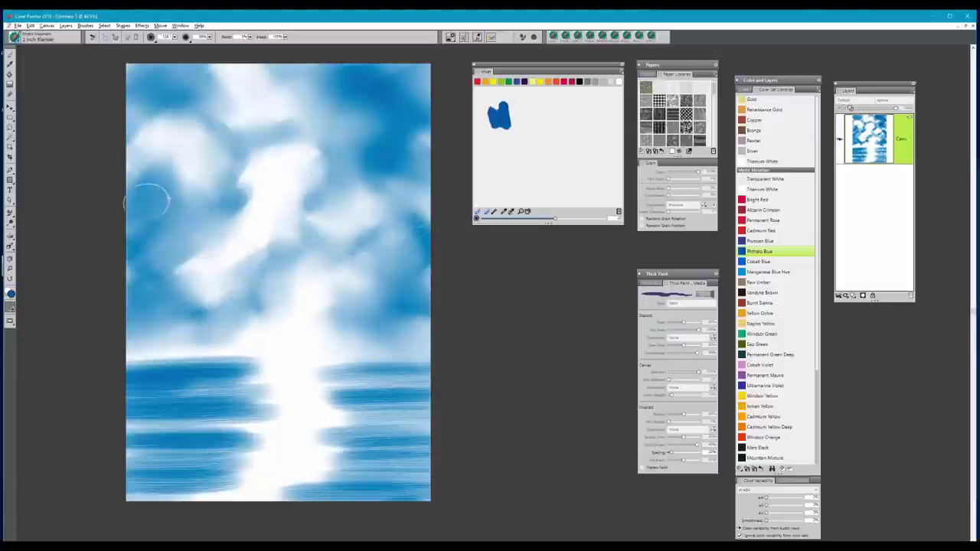
{"action": "left_click_drag", "start_coordinate": [151, 199], "coordinate": [170, 259]}
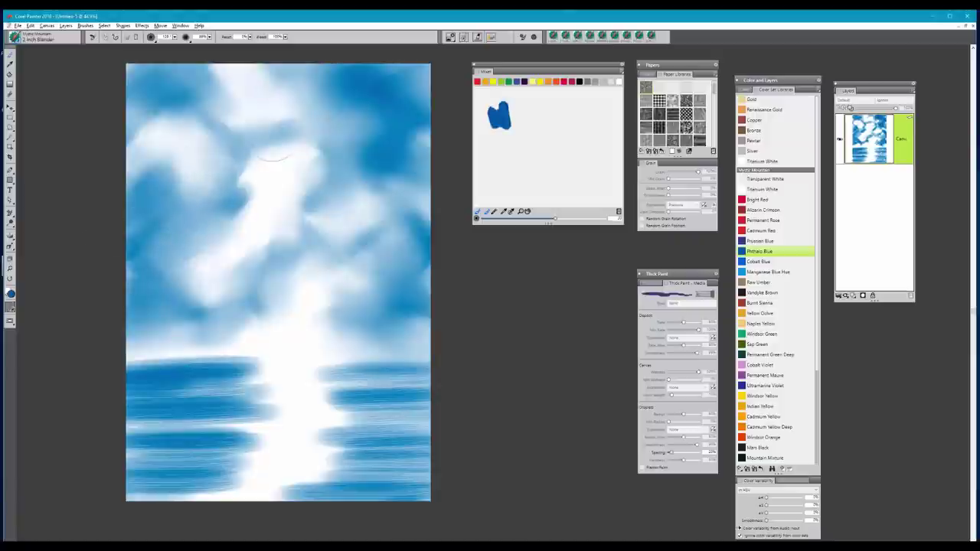
{"action": "left_click_drag", "start_coordinate": [272, 158], "coordinate": [198, 157]}
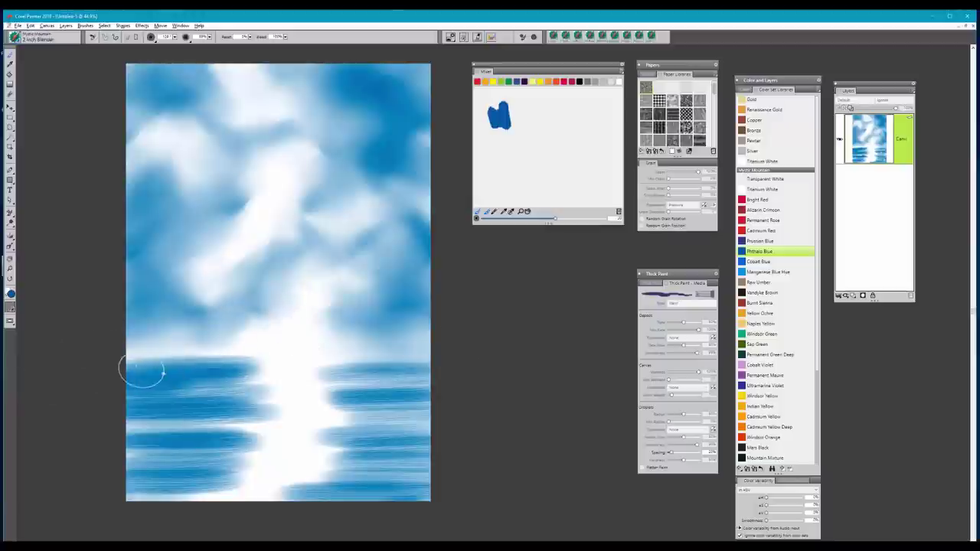
- Smooth the water strokes with horizontal blending on both sides of the white reflection and soften the horizon edge
{"action": "left_click_drag", "start_coordinate": [92, 376], "coordinate": [158, 373]}
{"action": "left_click_drag", "start_coordinate": [59, 371], "coordinate": [222, 369]}
{"action": "left_click_drag", "start_coordinate": [67, 398], "coordinate": [284, 407]}
{"action": "left_click_drag", "start_coordinate": [96, 427], "coordinate": [248, 430]}
{"action": "left_click_drag", "start_coordinate": [110, 436], "coordinate": [253, 441]}
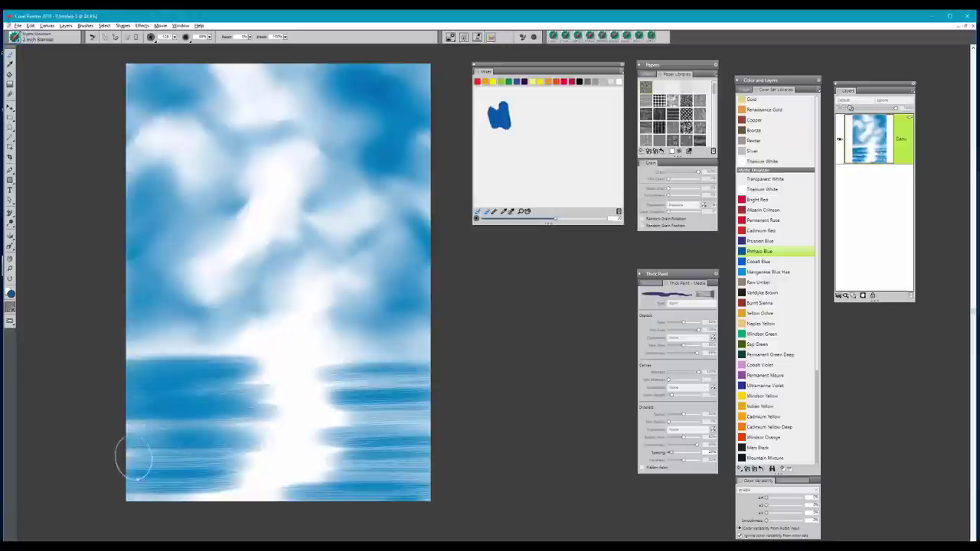
{"action": "left_click_drag", "start_coordinate": [134, 458], "coordinate": [211, 460]}
{"action": "left_click_drag", "start_coordinate": [109, 476], "coordinate": [234, 490]}
{"action": "left_click_drag", "start_coordinate": [115, 492], "coordinate": [223, 498]}
{"action": "mouse_move", "coordinate": [102, 459]}
{"action": "left_mouse_down"}
{"action": "mouse_move", "coordinate": [168, 432]}
{"action": "mouse_move", "coordinate": [238, 426]}
{"action": "left_mouse_up"}
{"action": "left_click_drag", "start_coordinate": [80, 406], "coordinate": [214, 395]}
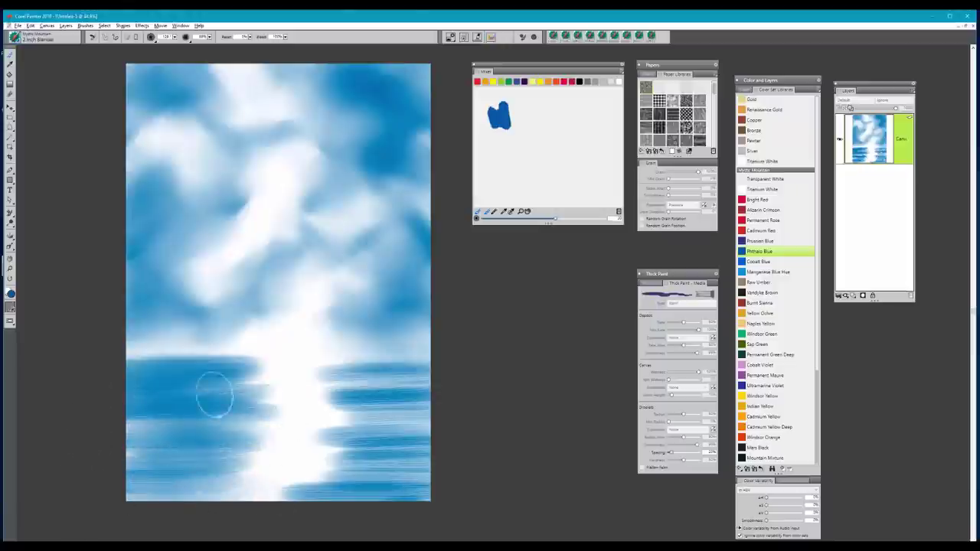
{"action": "mouse_move", "coordinate": [459, 363]}
{"action": "left_mouse_down"}
{"action": "mouse_move", "coordinate": [369, 368]}
{"action": "mouse_move", "coordinate": [357, 395]}
{"action": "left_mouse_up"}
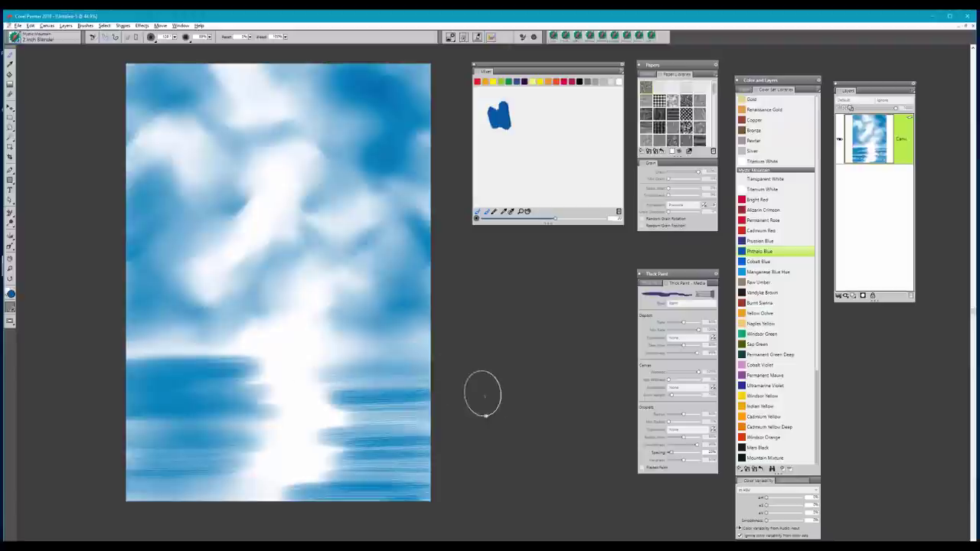
{"action": "left_click_drag", "start_coordinate": [499, 424], "coordinate": [344, 451]}
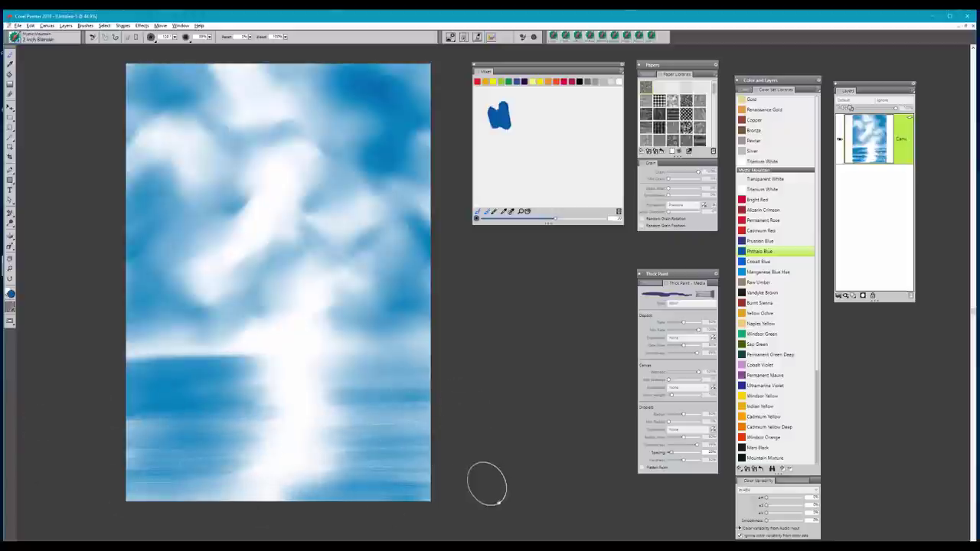
{"action": "mouse_move", "coordinate": [123, 457]}
{"action": "left_mouse_down"}
{"action": "mouse_move", "coordinate": [150, 414]}
{"action": "mouse_move", "coordinate": [390, 371]}
{"action": "mouse_move", "coordinate": [230, 355]}
{"action": "mouse_move", "coordinate": [103, 360]}
{"action": "mouse_move", "coordinate": [457, 344]}
{"action": "left_mouse_up"}
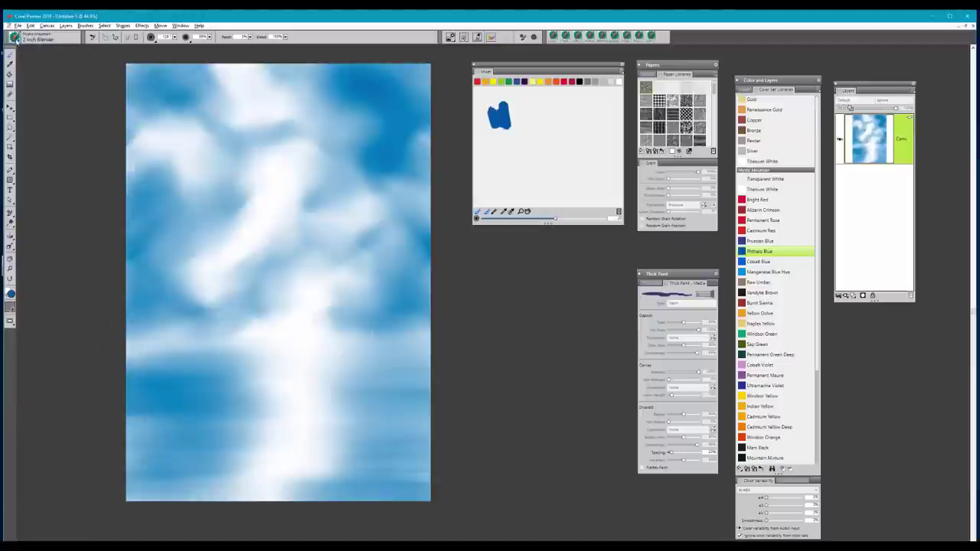
- Switch to the Mystic Mountain Pinch Cloud brush and run straight horizontal strokes across the full width at the horizon
{"action": "left_click", "coordinate": [15, 38]}
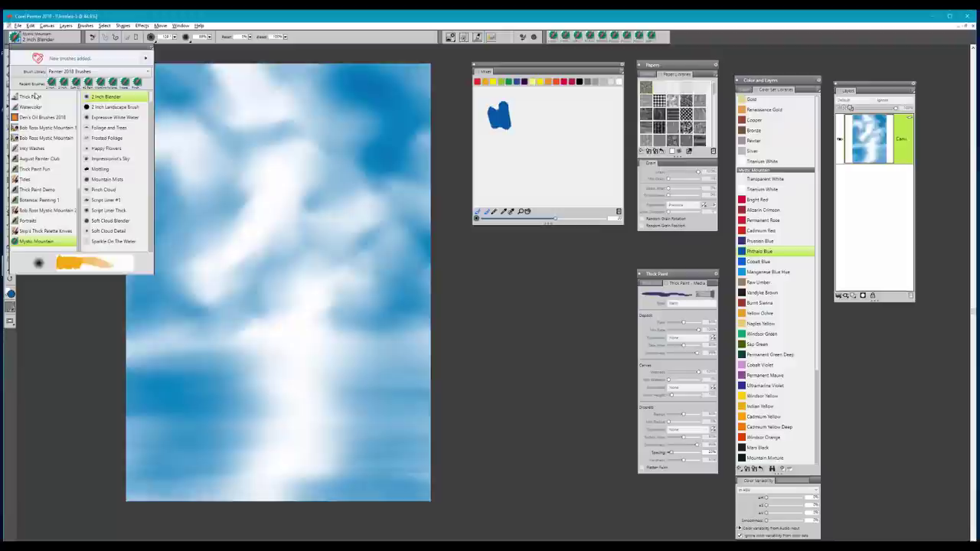
{"action": "left_click", "coordinate": [104, 190]}
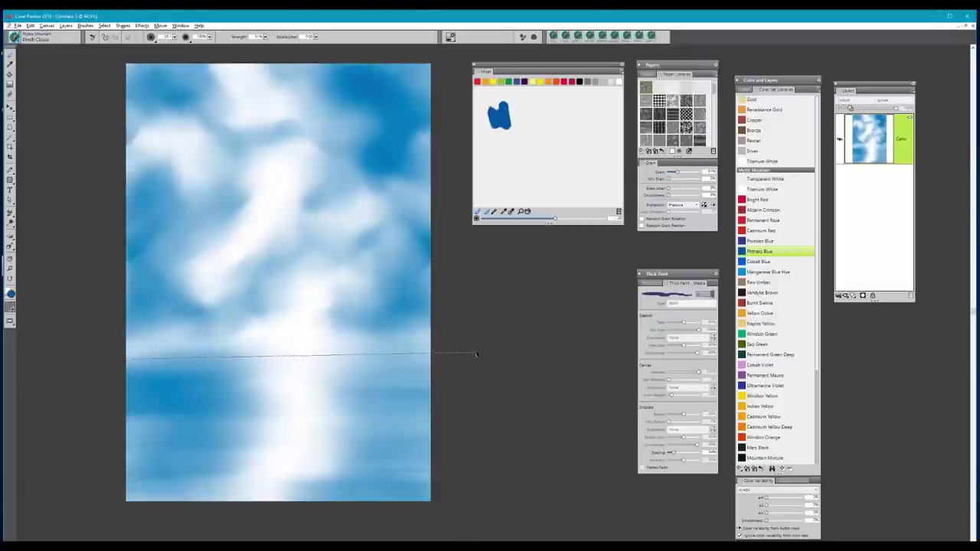
{"action": "left_click", "coordinate": [476, 354]}
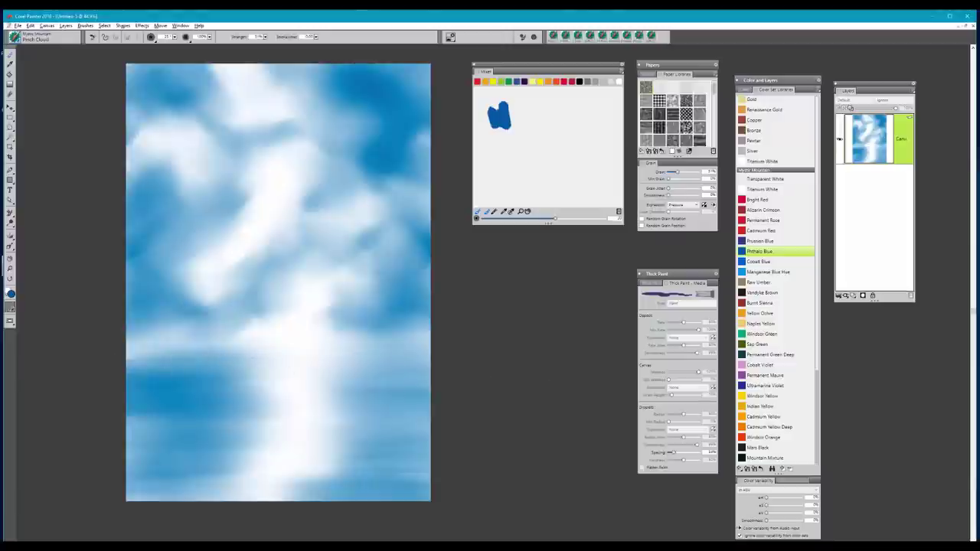
{"action": "left_click", "coordinate": [469, 353]}
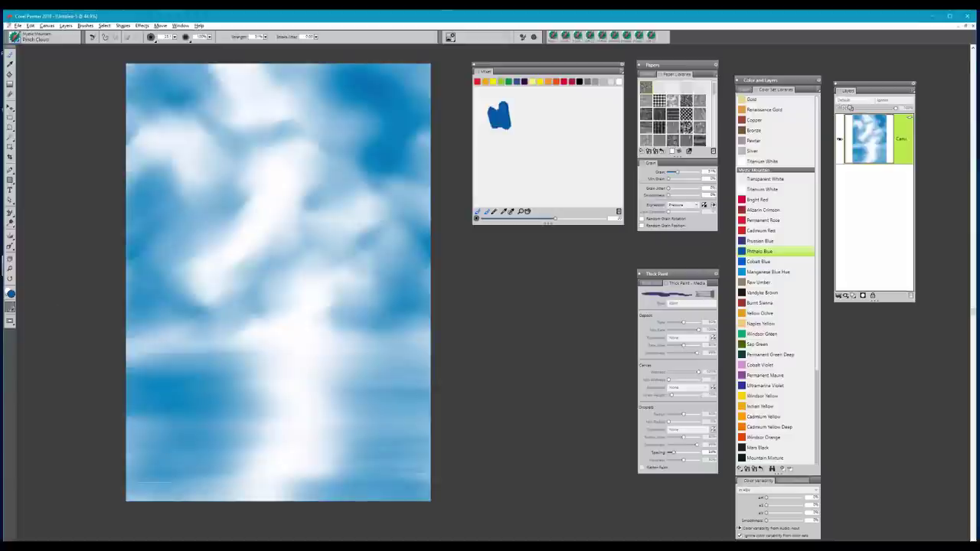
- Switch to the Mystic Mountain Soft Cloud Detail brush, resize it and try a diagonal white stroke across the clouds
{"action": "left_click", "coordinate": [15, 41]}
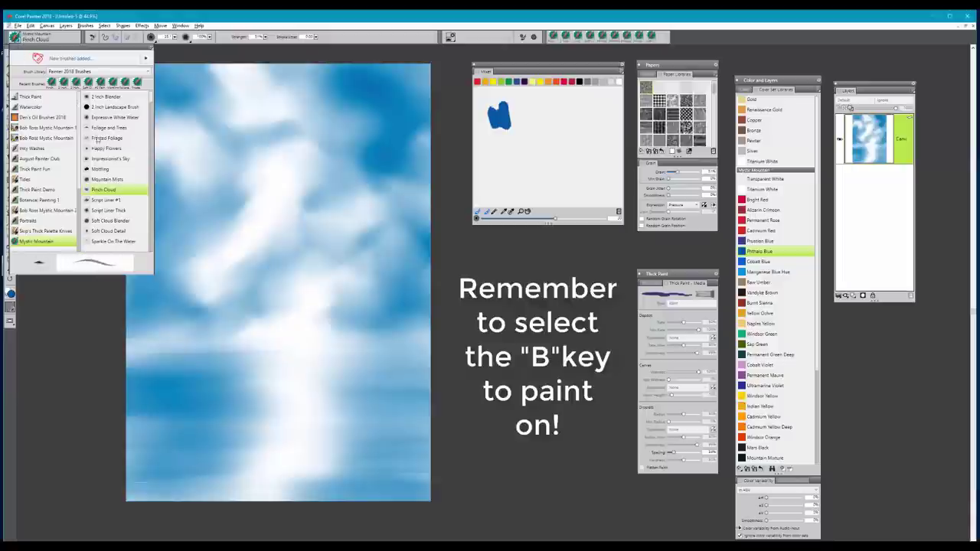
{"action": "left_click", "coordinate": [113, 232]}
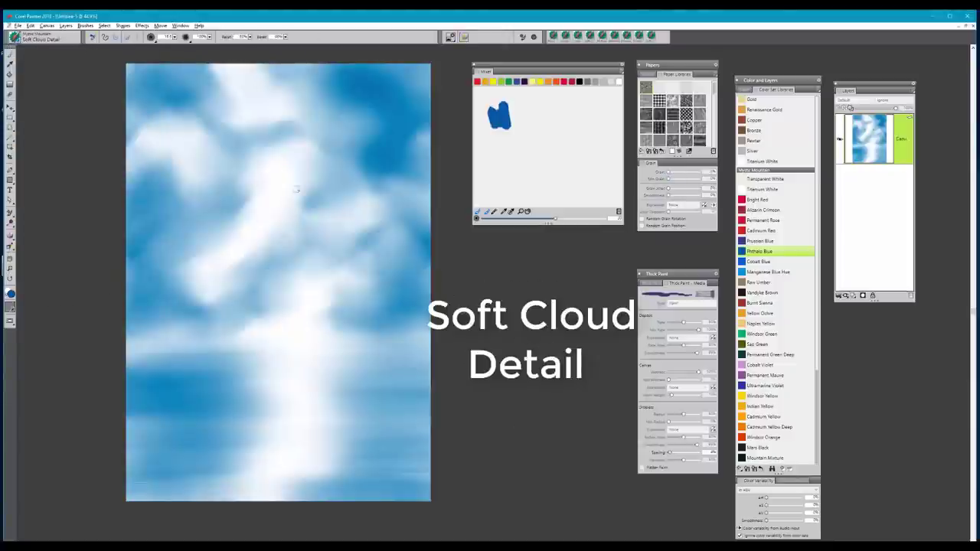
{"action": "left_click_drag", "start_coordinate": [276, 183], "coordinate": [287, 183], "text": "ctrl+alt"}
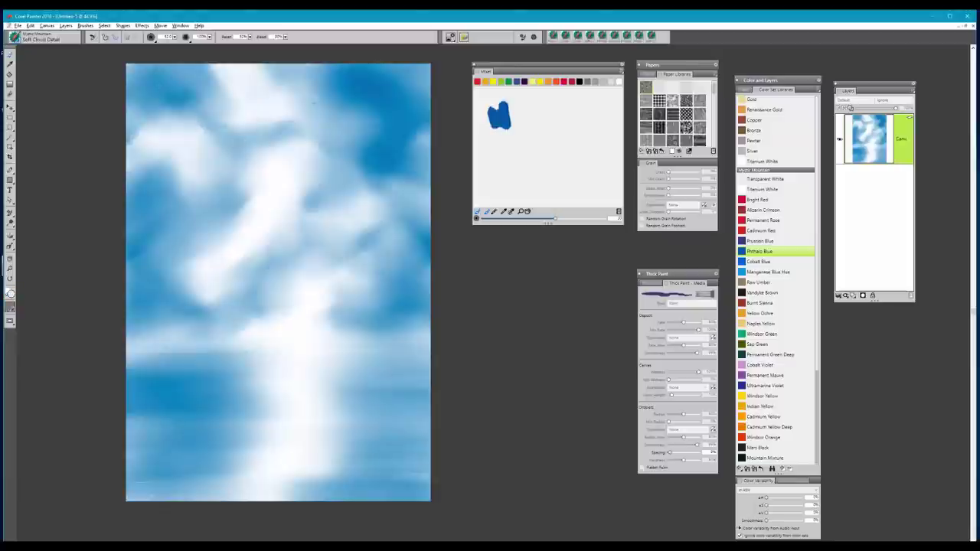
{"action": "left_click_drag", "start_coordinate": [277, 149], "coordinate": [402, 242]}
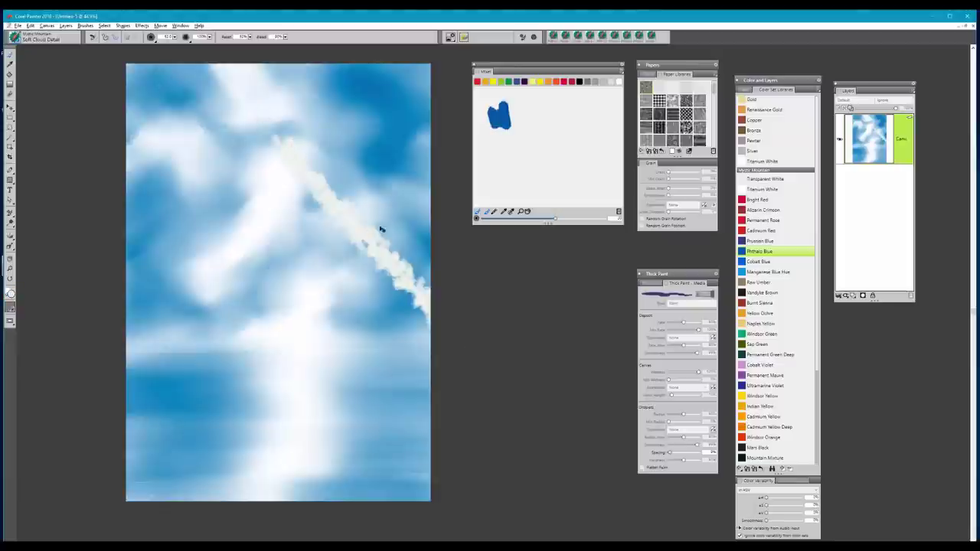
{"action": "key", "text": "ctrl+z"}
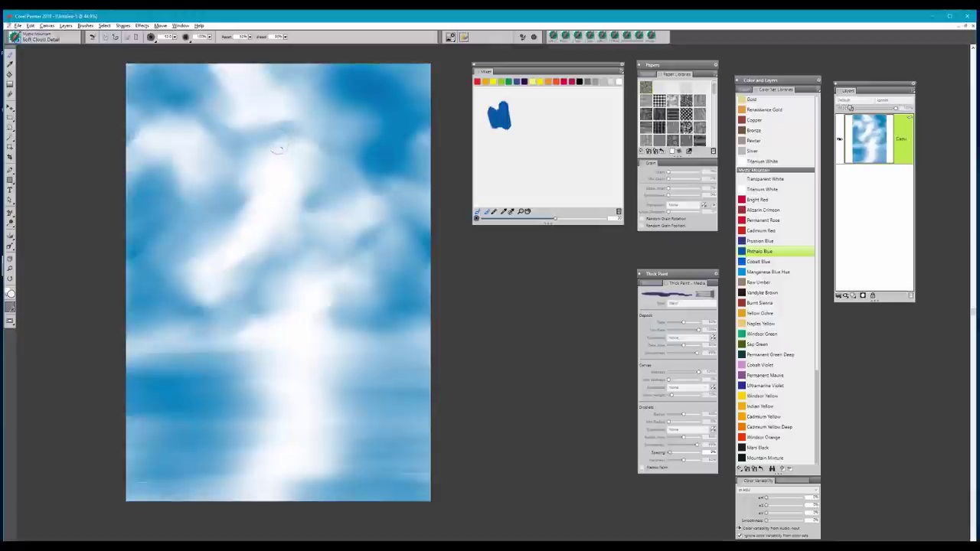
- Dab crisp, billowy white edges onto the upper clouds at the center, the left, the top of the canvas and the right edge
{"action": "mouse_move", "coordinate": [279, 148]}
{"action": "left_mouse_down"}
{"action": "mouse_move", "coordinate": [293, 144]}
{"action": "mouse_move", "coordinate": [266, 147]}
{"action": "left_mouse_up"}
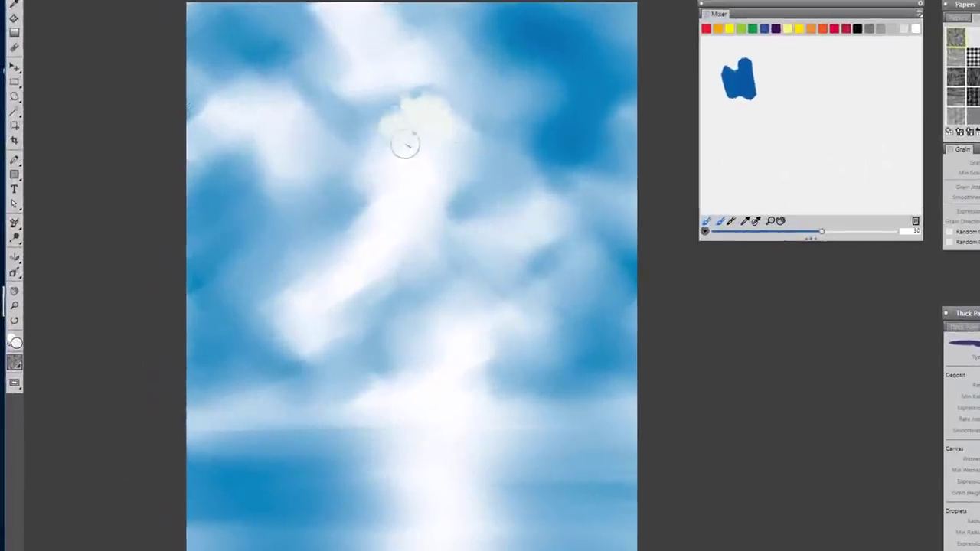
{"action": "mouse_move", "coordinate": [466, 142]}
{"action": "left_mouse_down"}
{"action": "mouse_move", "coordinate": [484, 128]}
{"action": "mouse_move", "coordinate": [475, 121]}
{"action": "mouse_move", "coordinate": [457, 124]}
{"action": "mouse_move", "coordinate": [467, 121]}
{"action": "mouse_move", "coordinate": [475, 145]}
{"action": "mouse_move", "coordinate": [435, 128]}
{"action": "mouse_move", "coordinate": [441, 86]}
{"action": "mouse_move", "coordinate": [438, 105]}
{"action": "mouse_move", "coordinate": [472, 138]}
{"action": "left_mouse_up"}
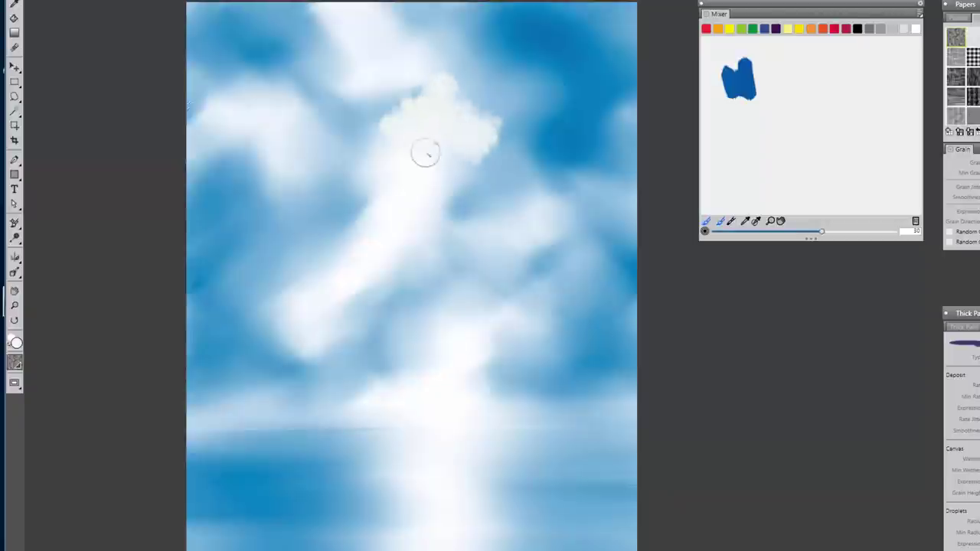
{"action": "mouse_move", "coordinate": [373, 153]}
{"action": "left_mouse_down"}
{"action": "mouse_move", "coordinate": [380, 151]}
{"action": "mouse_move", "coordinate": [345, 153]}
{"action": "left_mouse_up"}
{"action": "mouse_move", "coordinate": [249, 76]}
{"action": "left_mouse_down"}
{"action": "mouse_move", "coordinate": [279, 77]}
{"action": "mouse_move", "coordinate": [291, 90]}
{"action": "mouse_move", "coordinate": [261, 110]}
{"action": "mouse_move", "coordinate": [263, 83]}
{"action": "mouse_move", "coordinate": [288, 101]}
{"action": "mouse_move", "coordinate": [255, 87]}
{"action": "mouse_move", "coordinate": [233, 91]}
{"action": "mouse_move", "coordinate": [255, 56]}
{"action": "mouse_move", "coordinate": [258, 77]}
{"action": "mouse_move", "coordinate": [283, 84]}
{"action": "mouse_move", "coordinate": [293, 112]}
{"action": "mouse_move", "coordinate": [323, 98]}
{"action": "mouse_move", "coordinate": [212, 94]}
{"action": "mouse_move", "coordinate": [269, 105]}
{"action": "mouse_move", "coordinate": [287, 131]}
{"action": "left_mouse_up"}
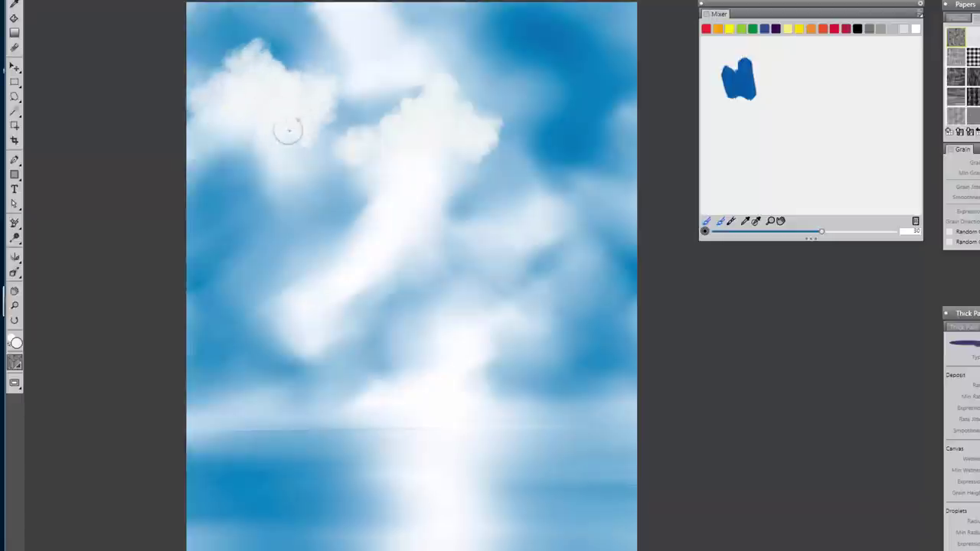
{"action": "mouse_move", "coordinate": [425, 36]}
{"action": "left_mouse_down"}
{"action": "mouse_move", "coordinate": [400, 35]}
{"action": "mouse_move", "coordinate": [402, 9]}
{"action": "mouse_move", "coordinate": [385, 28]}
{"action": "mouse_move", "coordinate": [397, 33]}
{"action": "mouse_move", "coordinate": [416, 6]}
{"action": "mouse_move", "coordinate": [404, 26]}
{"action": "mouse_move", "coordinate": [356, 35]}
{"action": "mouse_move", "coordinate": [333, 24]}
{"action": "mouse_move", "coordinate": [341, 6]}
{"action": "mouse_move", "coordinate": [376, 57]}
{"action": "mouse_move", "coordinate": [416, 36]}
{"action": "mouse_move", "coordinate": [291, 22]}
{"action": "left_mouse_up"}
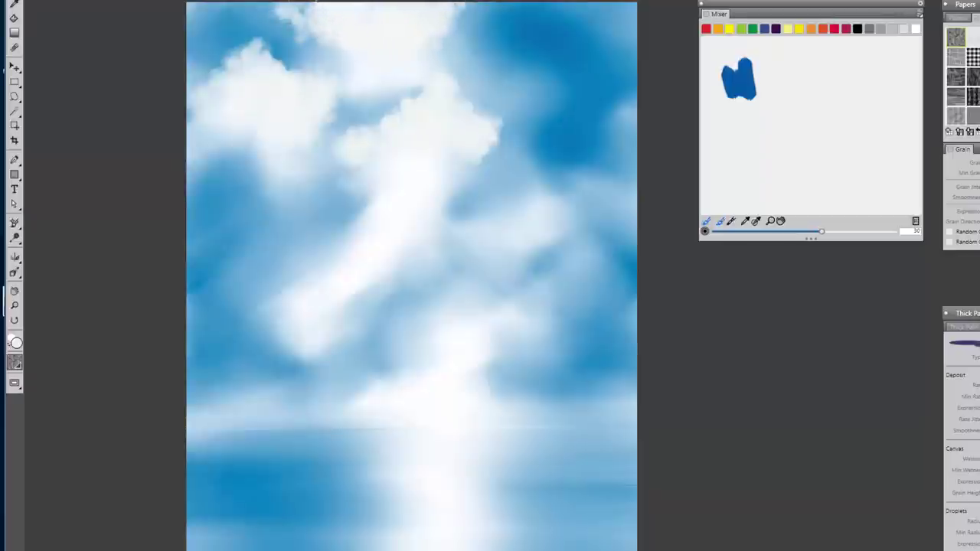
{"action": "mouse_move", "coordinate": [636, 120]}
{"action": "left_mouse_down"}
{"action": "mouse_move", "coordinate": [607, 106]}
{"action": "mouse_move", "coordinate": [605, 78]}
{"action": "mouse_move", "coordinate": [620, 79]}
{"action": "mouse_move", "coordinate": [591, 121]}
{"action": "mouse_move", "coordinate": [597, 58]}
{"action": "mouse_move", "coordinate": [614, 64]}
{"action": "mouse_move", "coordinate": [619, 100]}
{"action": "mouse_move", "coordinate": [584, 134]}
{"action": "mouse_move", "coordinate": [559, 124]}
{"action": "mouse_move", "coordinate": [550, 94]}
{"action": "mouse_move", "coordinate": [569, 138]}
{"action": "left_mouse_up"}
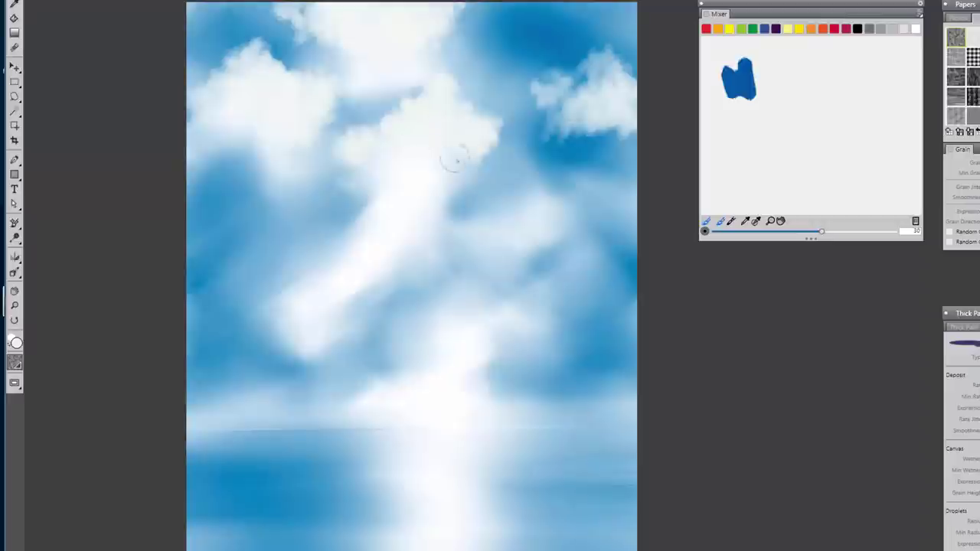
{"action": "mouse_move", "coordinate": [467, 121]}
{"action": "left_mouse_down"}
{"action": "mouse_move", "coordinate": [483, 73]}
{"action": "mouse_move", "coordinate": [525, 159]}
{"action": "left_mouse_up"}
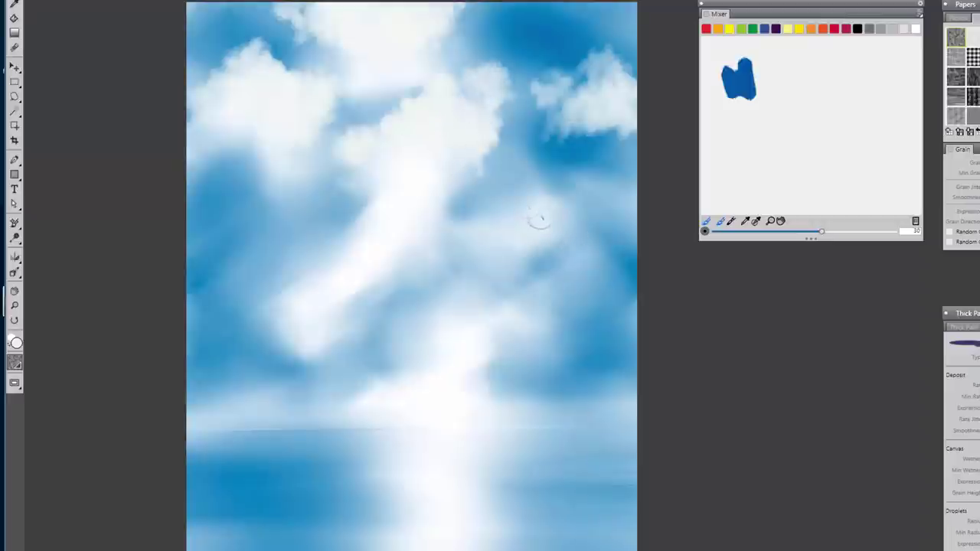
- Add puffy white detail to the middle and lower clouds on both sides and fill in the central clouds and upper-right sky
{"action": "mouse_move", "coordinate": [538, 219]}
{"action": "left_mouse_down"}
{"action": "mouse_move", "coordinate": [544, 180]}
{"action": "mouse_move", "coordinate": [567, 199]}
{"action": "mouse_move", "coordinate": [564, 212]}
{"action": "mouse_move", "coordinate": [582, 207]}
{"action": "mouse_move", "coordinate": [599, 244]}
{"action": "mouse_move", "coordinate": [536, 264]}
{"action": "left_mouse_up"}
{"action": "mouse_move", "coordinate": [295, 304]}
{"action": "left_mouse_down"}
{"action": "mouse_move", "coordinate": [254, 295]}
{"action": "mouse_move", "coordinate": [261, 253]}
{"action": "mouse_move", "coordinate": [287, 247]}
{"action": "mouse_move", "coordinate": [272, 291]}
{"action": "mouse_move", "coordinate": [284, 291]}
{"action": "mouse_move", "coordinate": [288, 313]}
{"action": "mouse_move", "coordinate": [232, 308]}
{"action": "mouse_move", "coordinate": [213, 324]}
{"action": "mouse_move", "coordinate": [249, 236]}
{"action": "mouse_move", "coordinate": [284, 268]}
{"action": "mouse_move", "coordinate": [264, 298]}
{"action": "mouse_move", "coordinate": [287, 275]}
{"action": "mouse_move", "coordinate": [326, 284]}
{"action": "mouse_move", "coordinate": [322, 257]}
{"action": "mouse_move", "coordinate": [364, 246]}
{"action": "mouse_move", "coordinate": [339, 230]}
{"action": "mouse_move", "coordinate": [275, 242]}
{"action": "mouse_move", "coordinate": [286, 184]}
{"action": "left_mouse_up"}
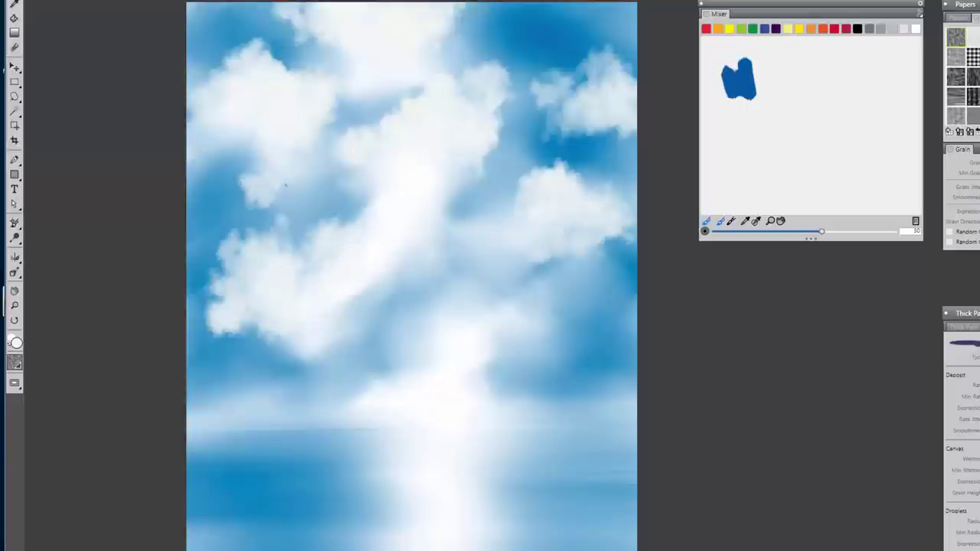
{"action": "mouse_move", "coordinate": [546, 268]}
{"action": "left_mouse_down"}
{"action": "mouse_move", "coordinate": [611, 277]}
{"action": "mouse_move", "coordinate": [640, 280]}
{"action": "left_mouse_up"}
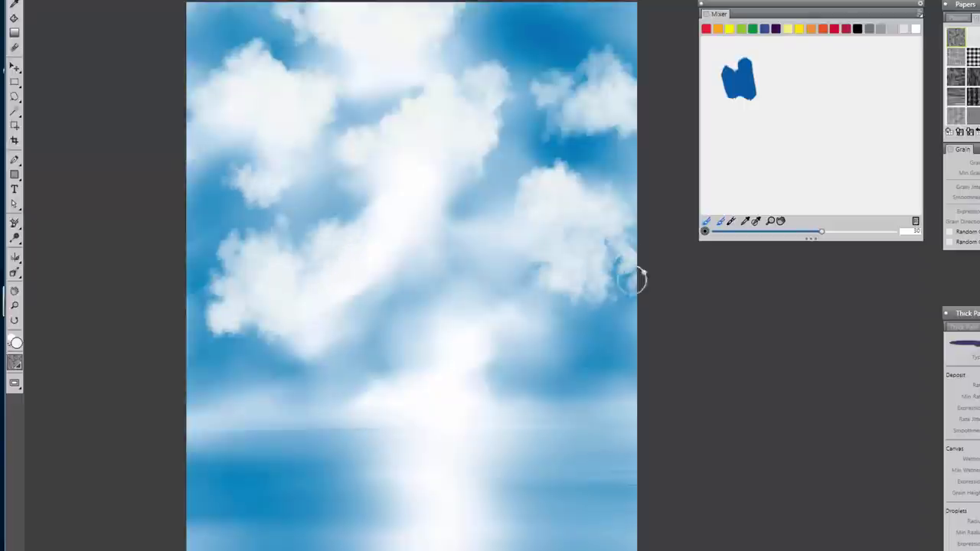
{"action": "mouse_move", "coordinate": [514, 314]}
{"action": "left_mouse_down"}
{"action": "mouse_move", "coordinate": [514, 284]}
{"action": "mouse_move", "coordinate": [502, 298]}
{"action": "mouse_move", "coordinate": [502, 261]}
{"action": "mouse_move", "coordinate": [470, 240]}
{"action": "mouse_move", "coordinate": [586, 329]}
{"action": "mouse_move", "coordinate": [646, 291]}
{"action": "mouse_move", "coordinate": [616, 218]}
{"action": "mouse_move", "coordinate": [624, 164]}
{"action": "mouse_move", "coordinate": [582, 96]}
{"action": "mouse_move", "coordinate": [466, 151]}
{"action": "mouse_move", "coordinate": [402, 89]}
{"action": "mouse_move", "coordinate": [407, 143]}
{"action": "mouse_move", "coordinate": [389, 211]}
{"action": "mouse_move", "coordinate": [361, 213]}
{"action": "left_mouse_up"}
{"action": "mouse_move", "coordinate": [387, 344]}
{"action": "left_mouse_down"}
{"action": "mouse_move", "coordinate": [422, 332]}
{"action": "mouse_move", "coordinate": [291, 309]}
{"action": "mouse_move", "coordinate": [193, 320]}
{"action": "mouse_move", "coordinate": [326, 280]}
{"action": "mouse_move", "coordinate": [564, 305]}
{"action": "mouse_move", "coordinate": [628, 322]}
{"action": "mouse_move", "coordinate": [571, 230]}
{"action": "mouse_move", "coordinate": [602, 186]}
{"action": "mouse_move", "coordinate": [562, 48]}
{"action": "mouse_move", "coordinate": [613, 11]}
{"action": "mouse_move", "coordinate": [524, 2]}
{"action": "left_mouse_up"}
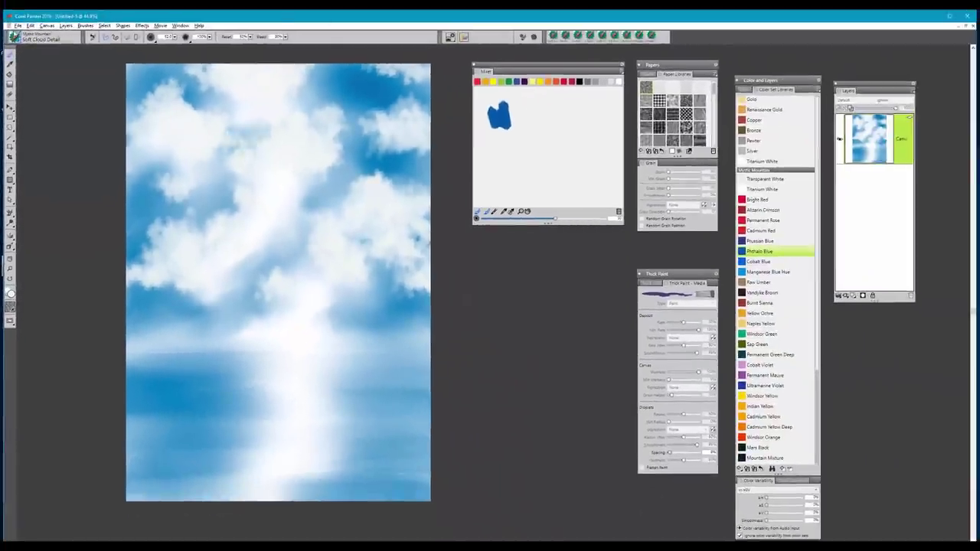
{"action": "left_click", "coordinate": [13, 36]}
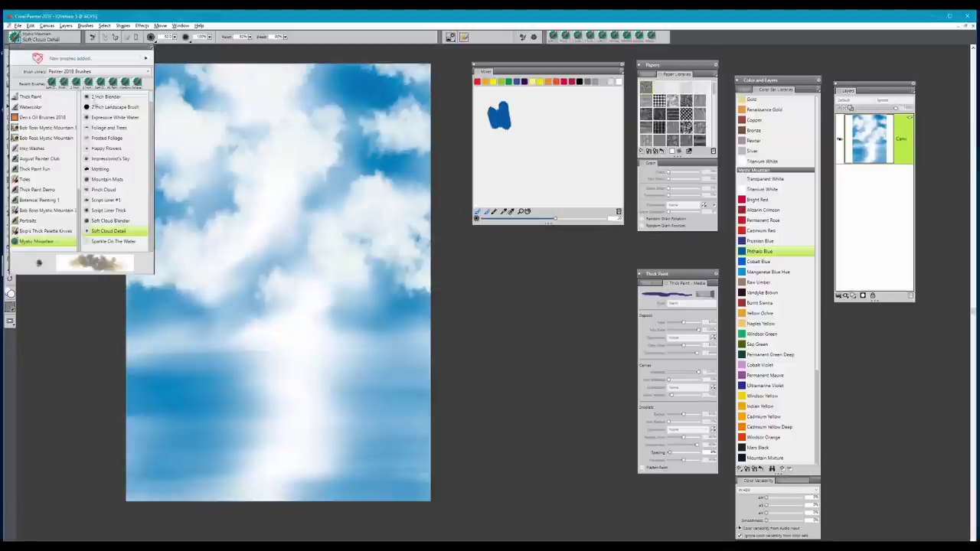
{"action": "left_click", "coordinate": [105, 230]}
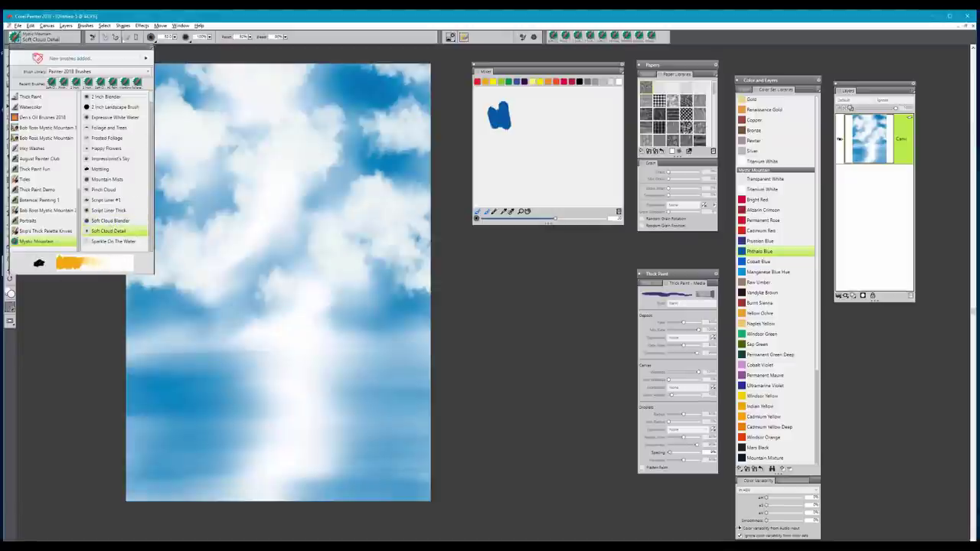
{"action": "left_click", "coordinate": [92, 36]}
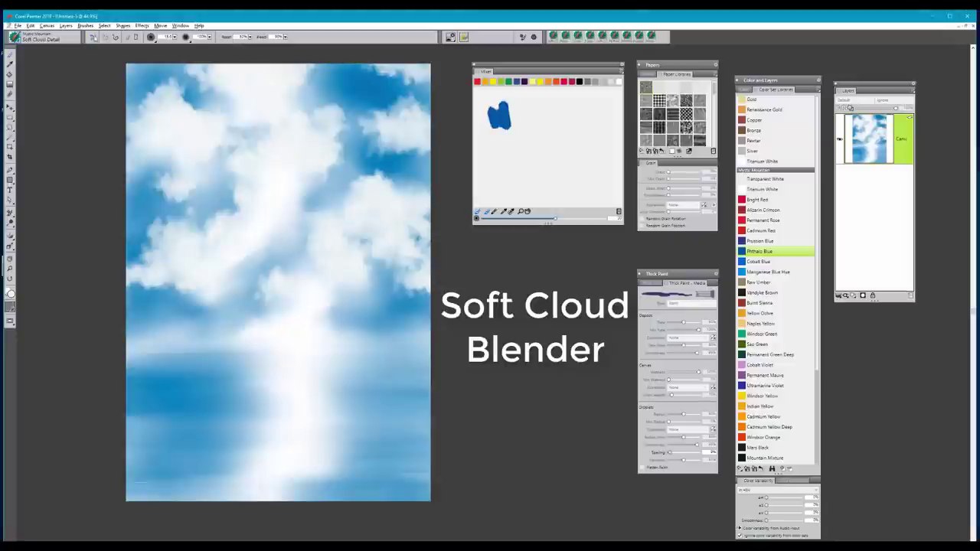
{"action": "left_click_drag", "start_coordinate": [250, 39], "coordinate": [153, 45]}
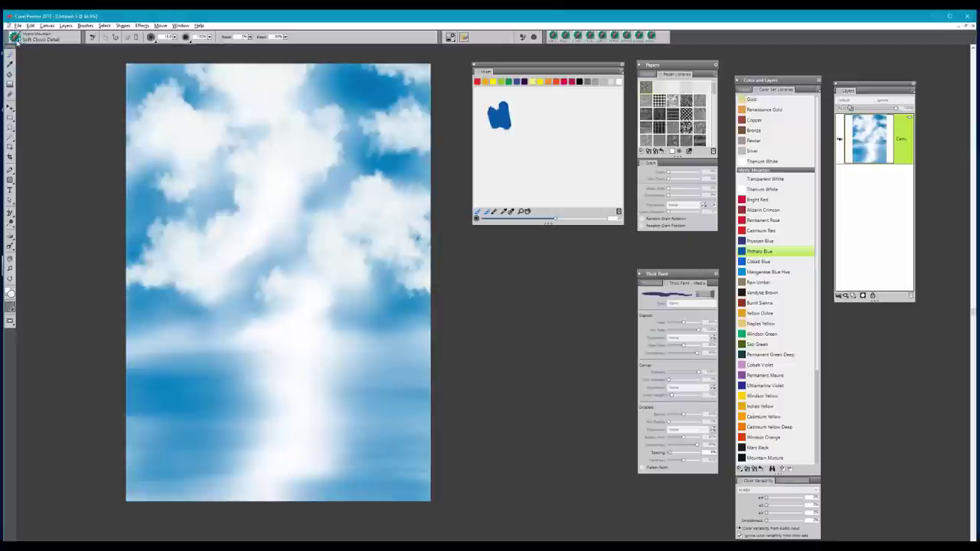
- Soften the edges of the detailed white clouds with the Mystic Mountain Soft Cloud Blender, including those low on the right side
{"action": "left_click", "coordinate": [15, 41]}
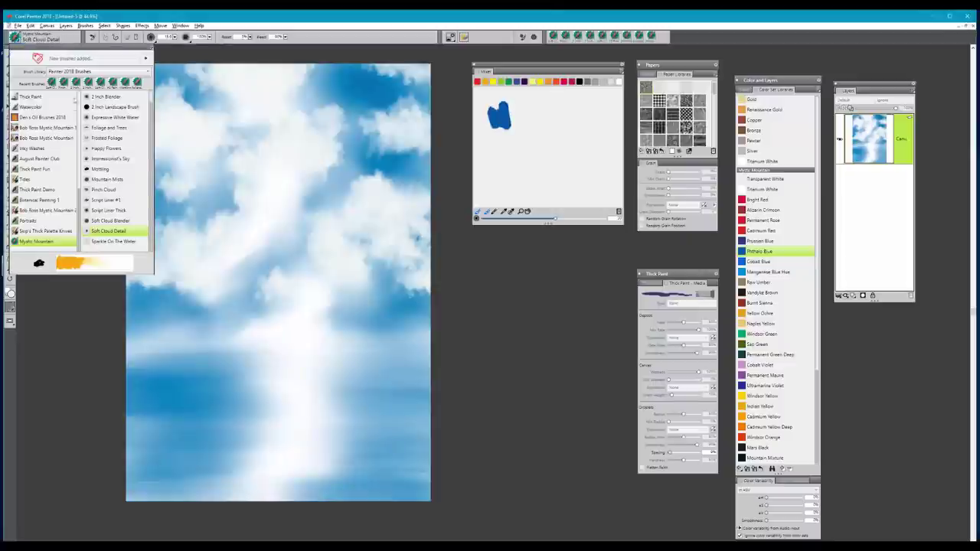
{"action": "left_click", "coordinate": [111, 220]}
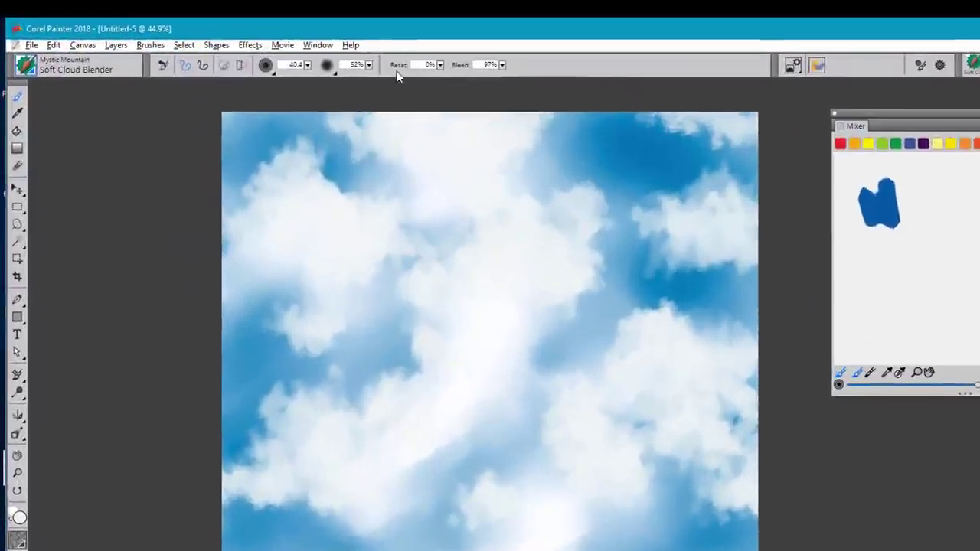
{"action": "mouse_move", "coordinate": [394, 74]}
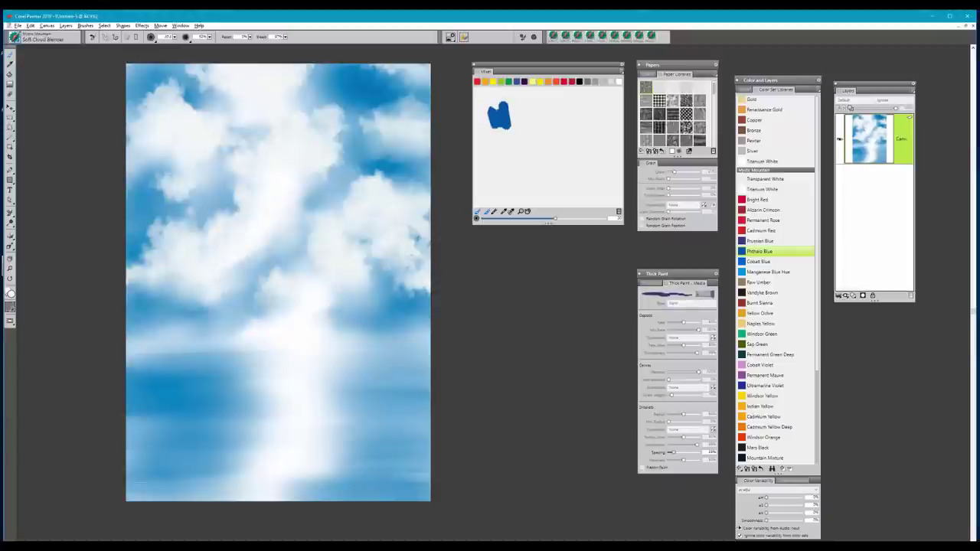
{"action": "left_click_drag", "start_coordinate": [423, 292], "coordinate": [399, 293]}
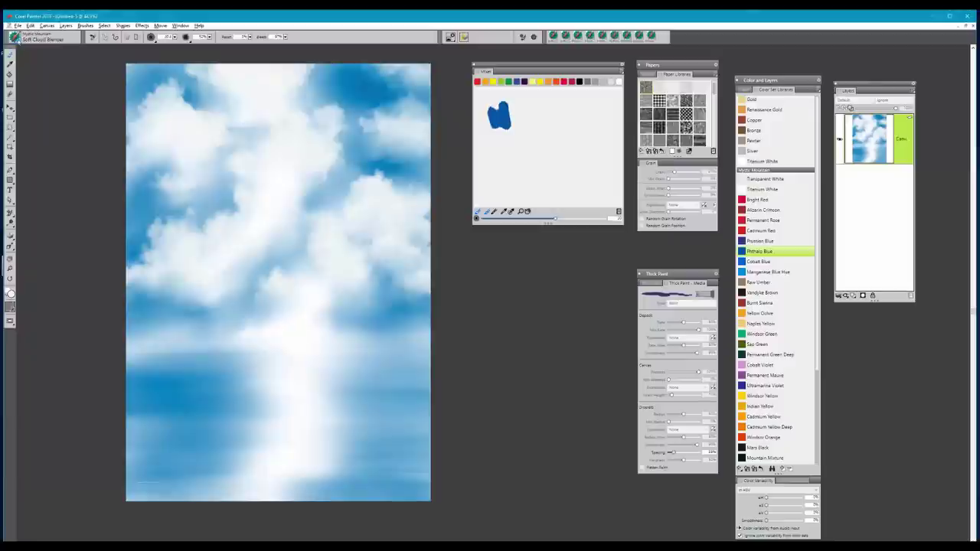
- Switch to the 2 Inch Blender, set its radius to about 97 and blend the cloud undersides down toward the horizon
{"action": "left_click", "coordinate": [15, 37]}
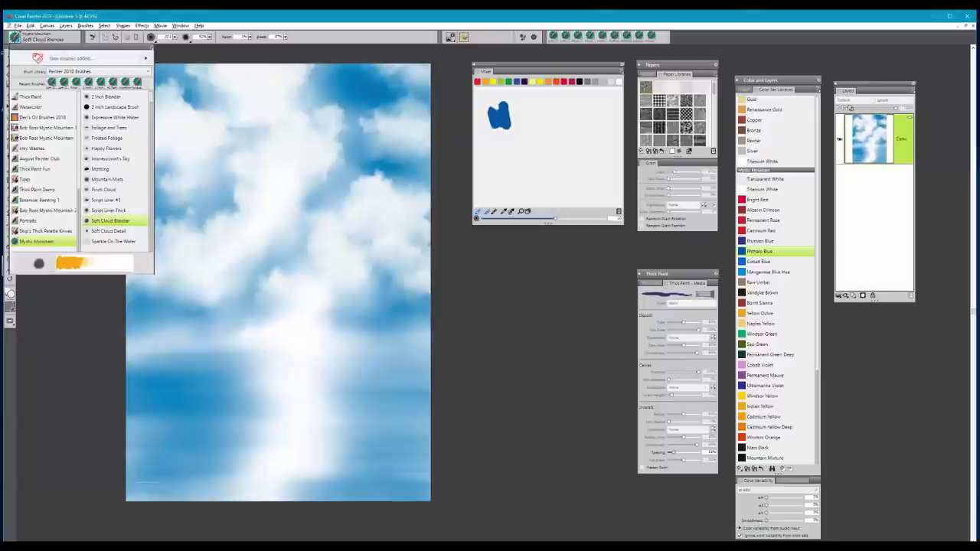
{"action": "left_click", "coordinate": [106, 97]}
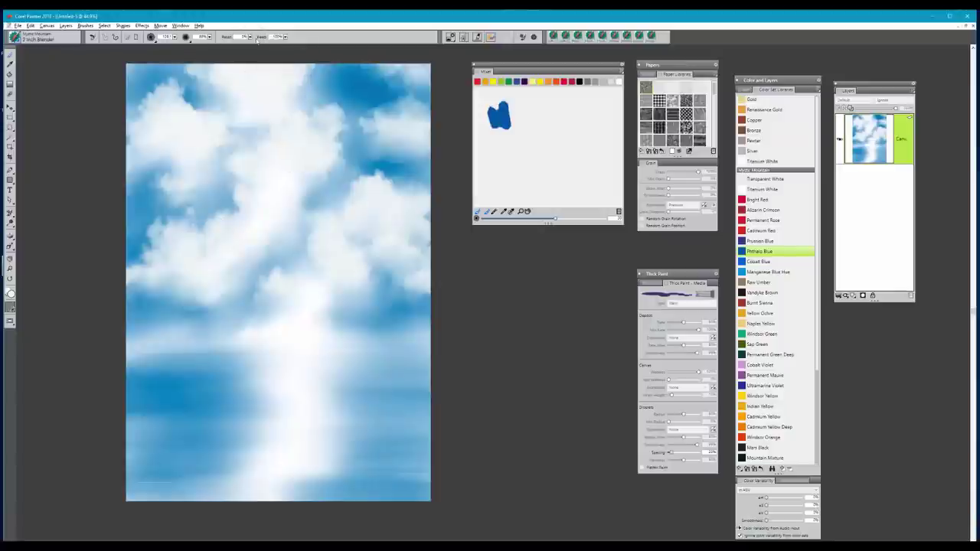
{"action": "left_click_drag", "start_coordinate": [273, 260], "coordinate": [261, 246]}
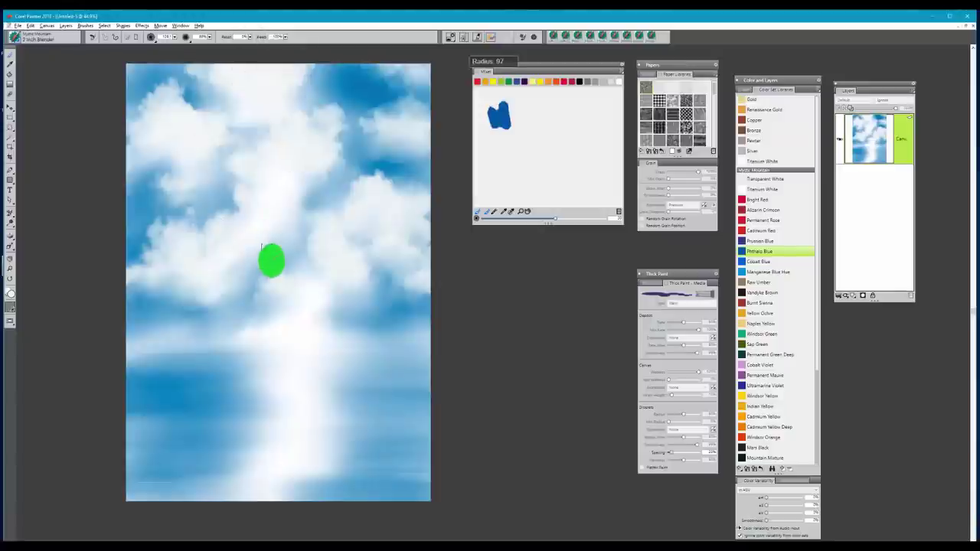
{"action": "left_click_drag", "start_coordinate": [187, 304], "coordinate": [158, 300]}
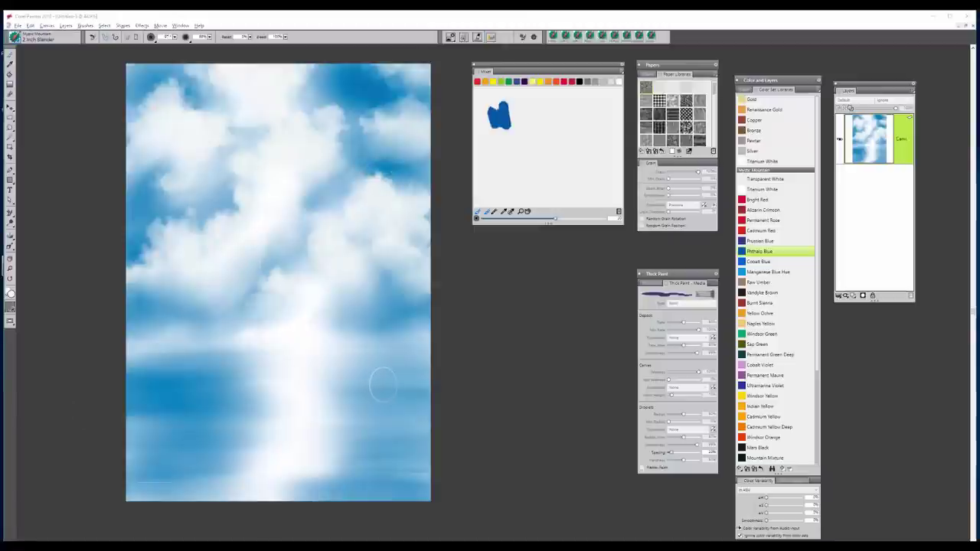
- Switch to the Mystic Mountain #5 Painting Knife brush
{"action": "left_click", "coordinate": [14, 38]}
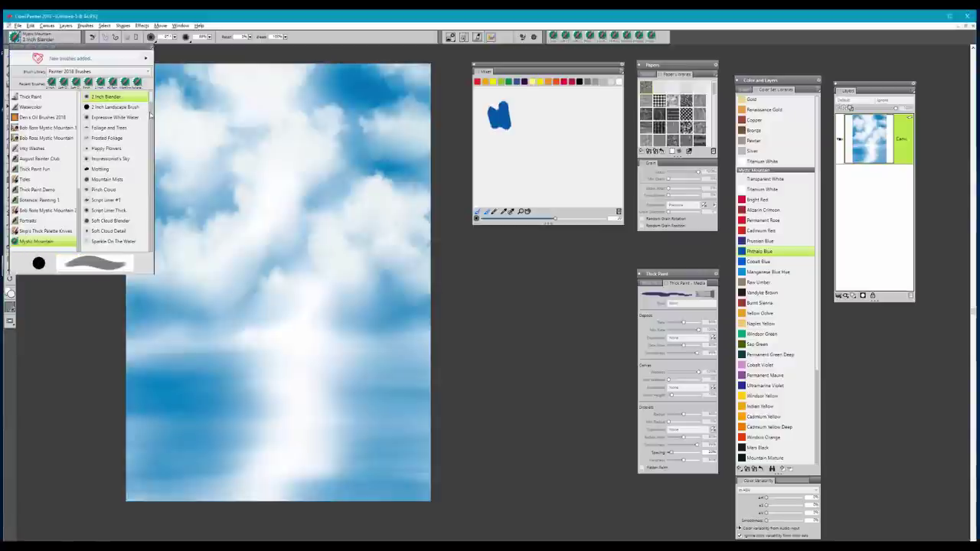
{"action": "scroll", "coordinate": [152, 102], "scroll_direction": "up", "scroll_amount": 1}
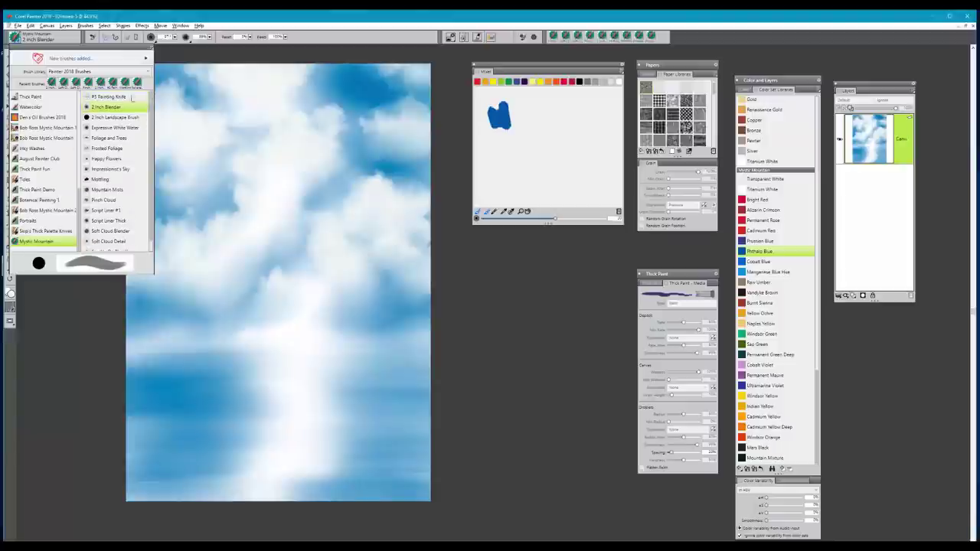
{"action": "left_click", "coordinate": [130, 98]}
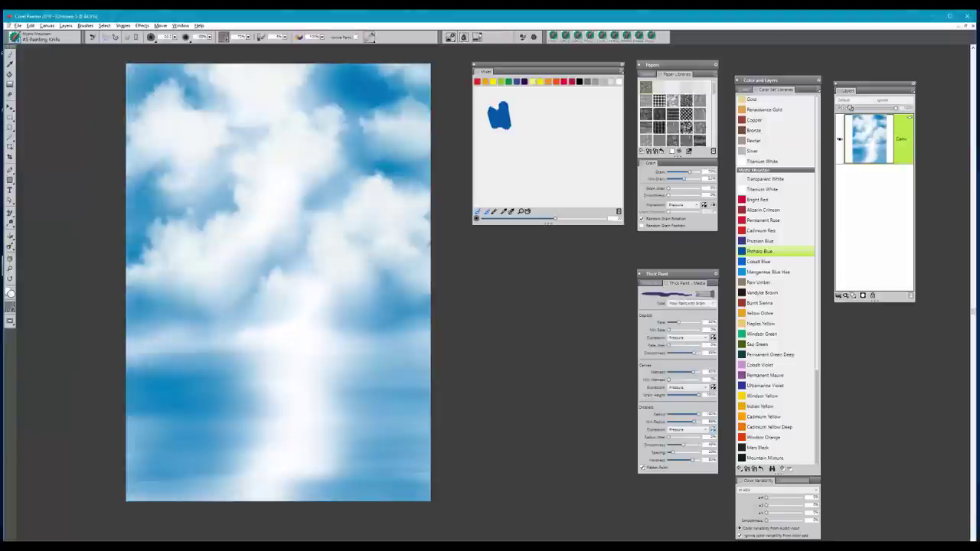
- Set the painting knife's Thick Paint media type to Paint and choose the Mountain Mixture color from the Mystic Mountain set
{"action": "left_click_drag", "start_coordinate": [691, 274], "coordinate": [546, 258]}
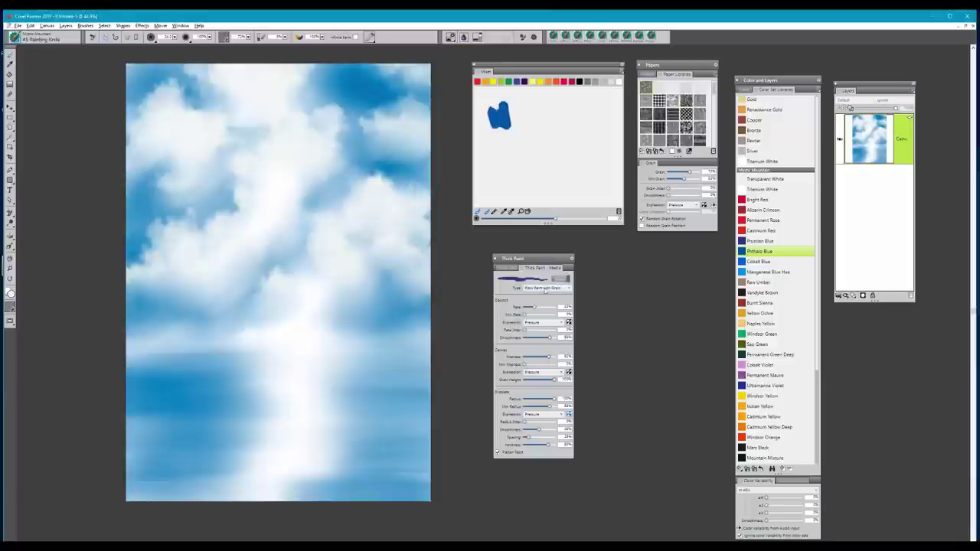
{"action": "left_click", "coordinate": [546, 288]}
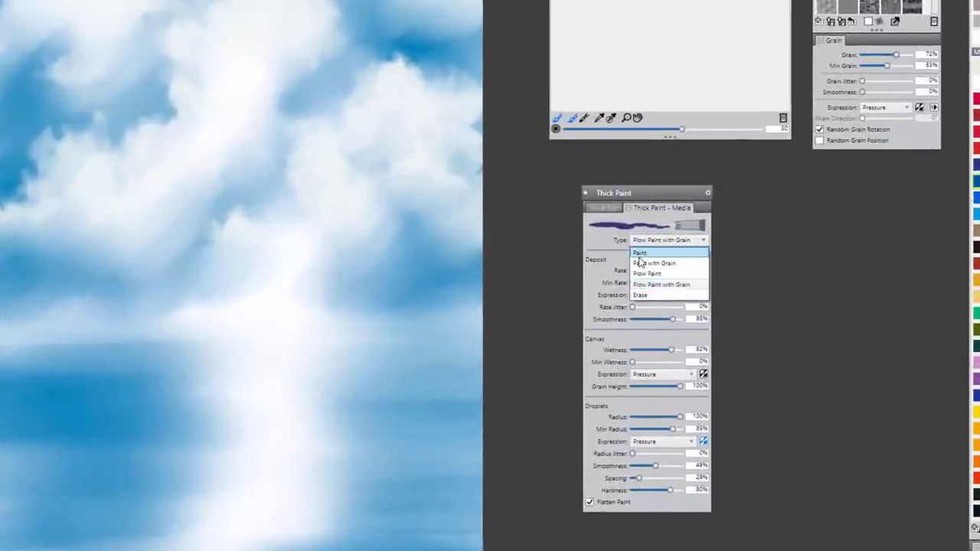
{"action": "left_click", "coordinate": [647, 252]}
{"action": "left_click_drag", "start_coordinate": [669, 193], "coordinate": [697, 189]}
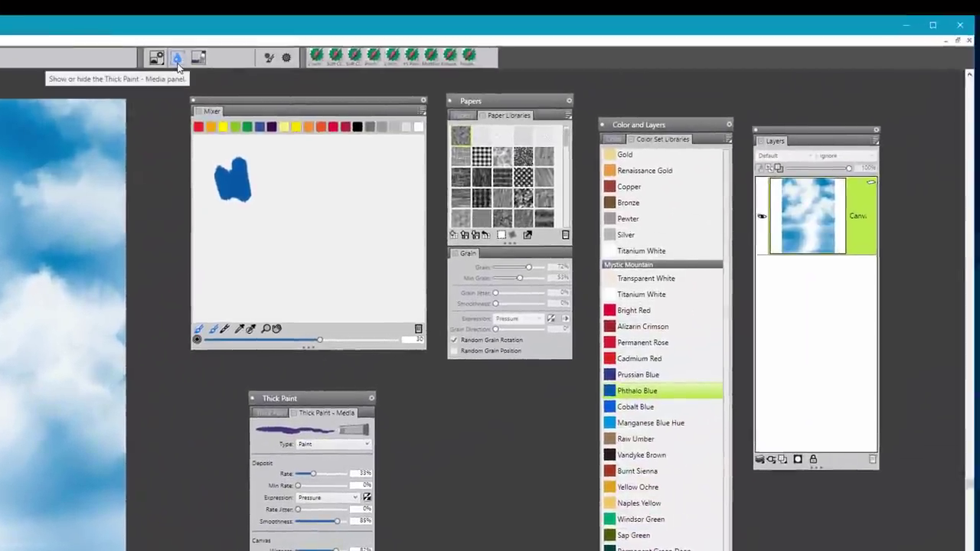
{"action": "left_click", "coordinate": [178, 59]}
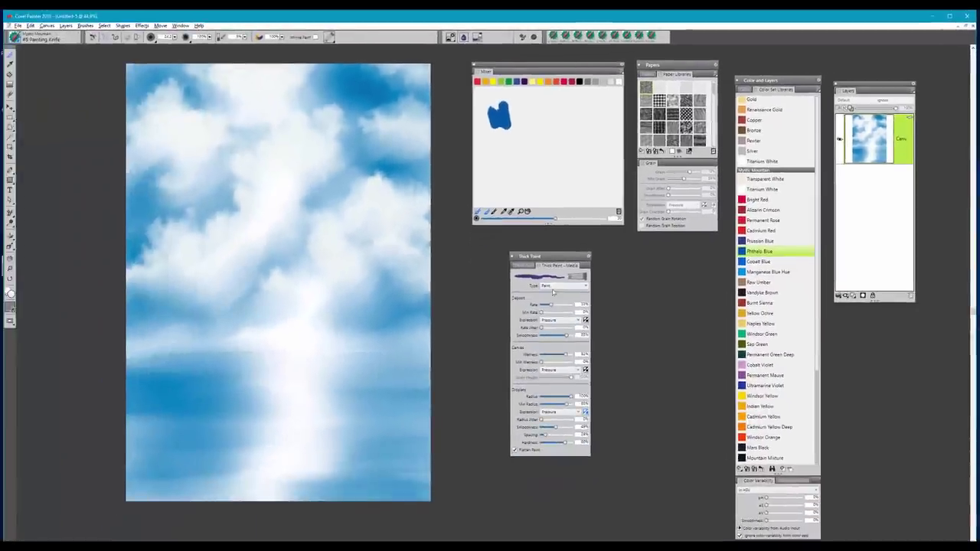
{"action": "left_click", "coordinate": [329, 445]}
{"action": "left_click", "coordinate": [559, 291]}
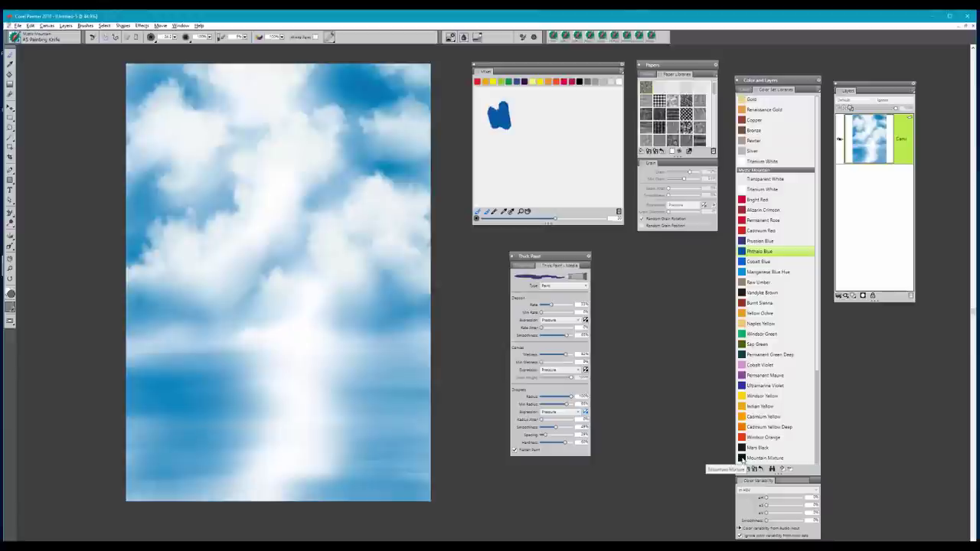
{"action": "left_click", "coordinate": [741, 458]}
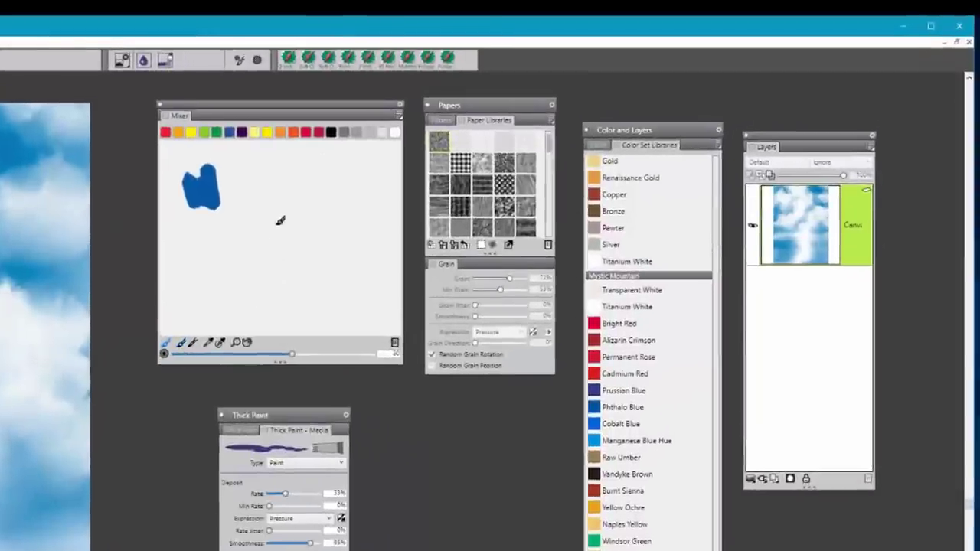
- Mix the Mountain Mixture with white into a dark blue-grey on the mixer pad and sample the blended color
{"action": "left_click_drag", "start_coordinate": [327, 215], "coordinate": [346, 208]}
{"action": "mouse_move", "coordinate": [264, 236]}
{"action": "left_mouse_down"}
{"action": "mouse_move", "coordinate": [281, 228]}
{"action": "mouse_move", "coordinate": [265, 249]}
{"action": "mouse_move", "coordinate": [288, 238]}
{"action": "left_mouse_up"}
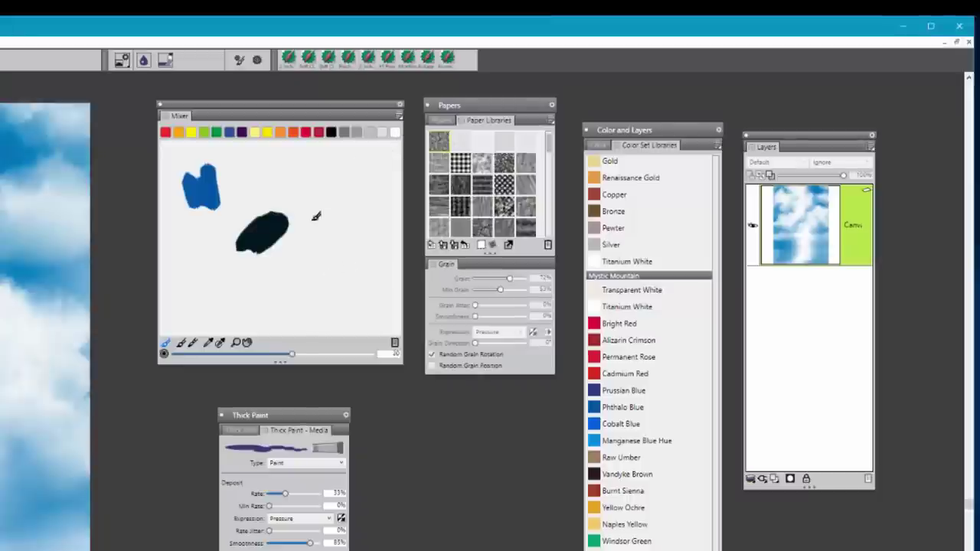
{"action": "left_click_drag", "start_coordinate": [299, 213], "coordinate": [280, 225]}
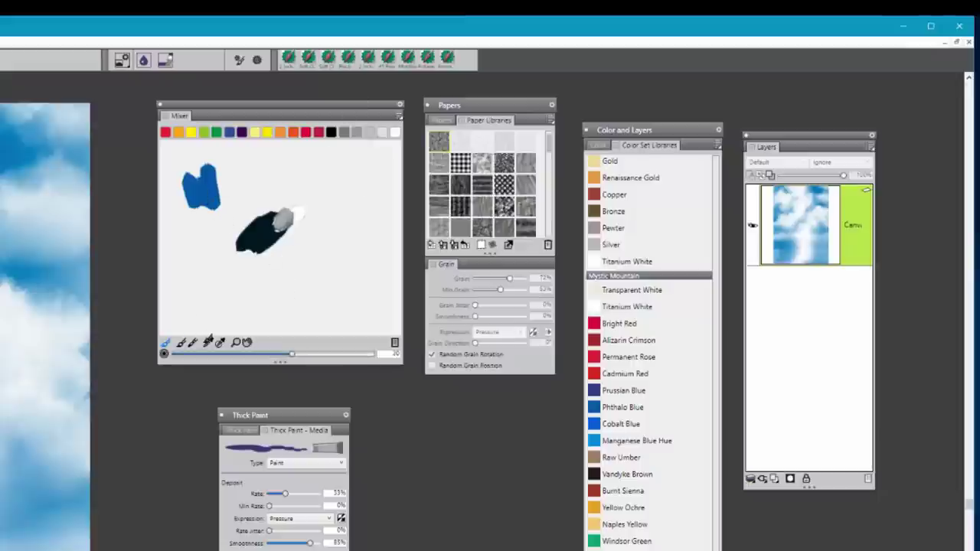
{"action": "left_click", "coordinate": [208, 344]}
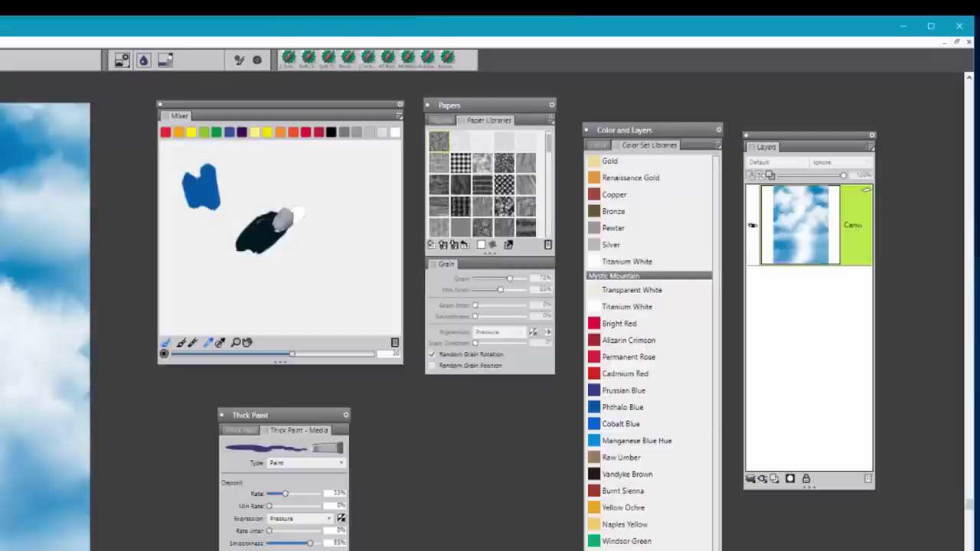
{"action": "left_click", "coordinate": [182, 343]}
{"action": "mouse_move", "coordinate": [260, 211]}
{"action": "left_mouse_down"}
{"action": "mouse_move", "coordinate": [307, 211]}
{"action": "mouse_move", "coordinate": [258, 204]}
{"action": "left_mouse_up"}
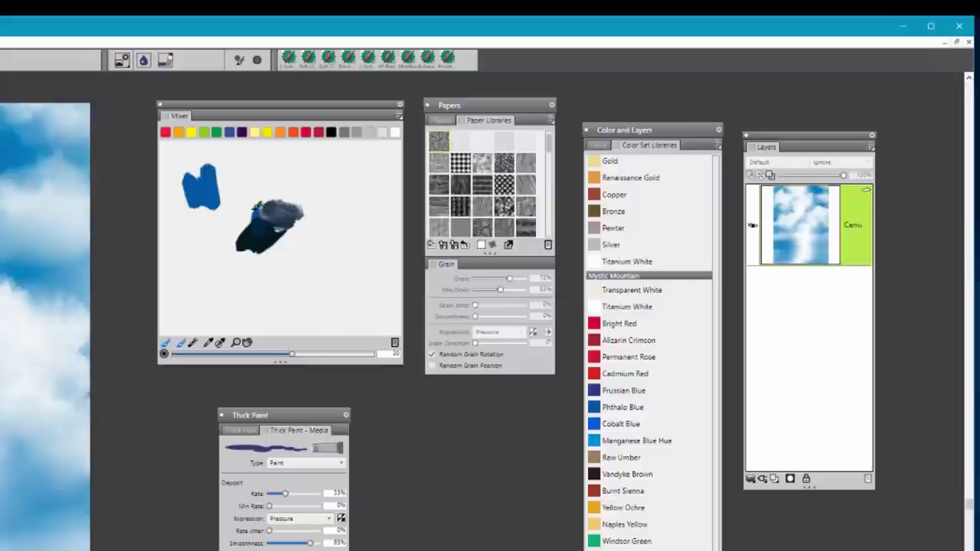
{"action": "left_click", "coordinate": [207, 342]}
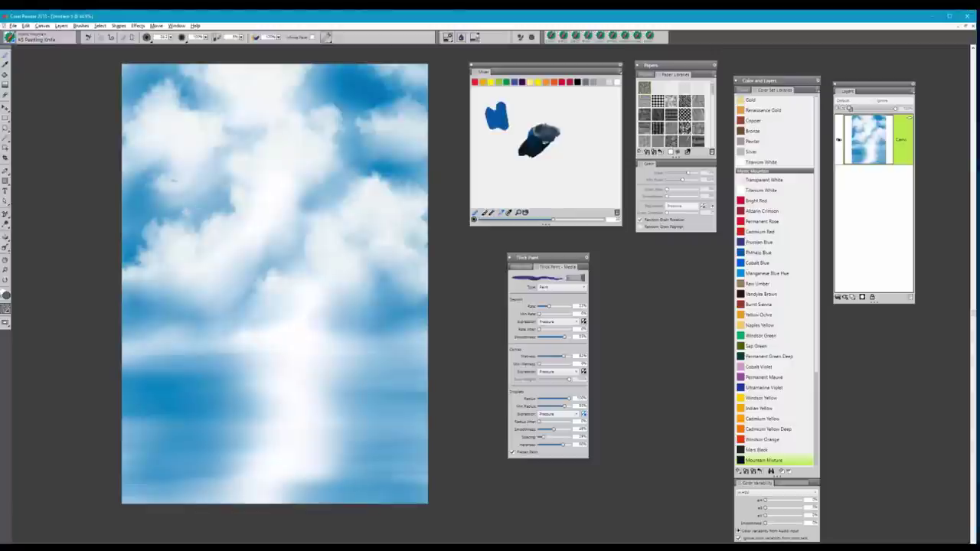
- Outline a tall peak and a smaller peak to its right in the cloudy sky with the painting knife
{"action": "left_click_drag", "start_coordinate": [229, 192], "coordinate": [147, 242]}
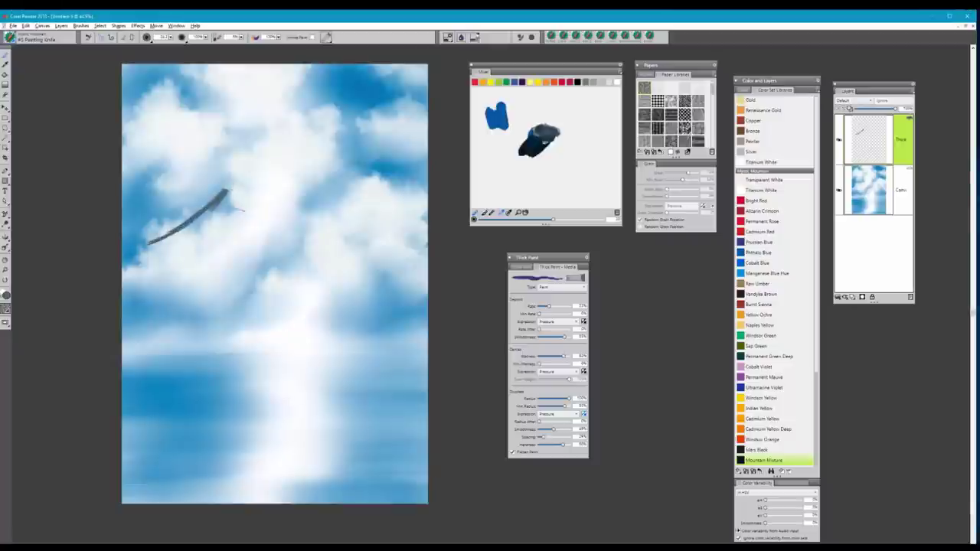
{"action": "left_click_drag", "start_coordinate": [228, 193], "coordinate": [277, 256]}
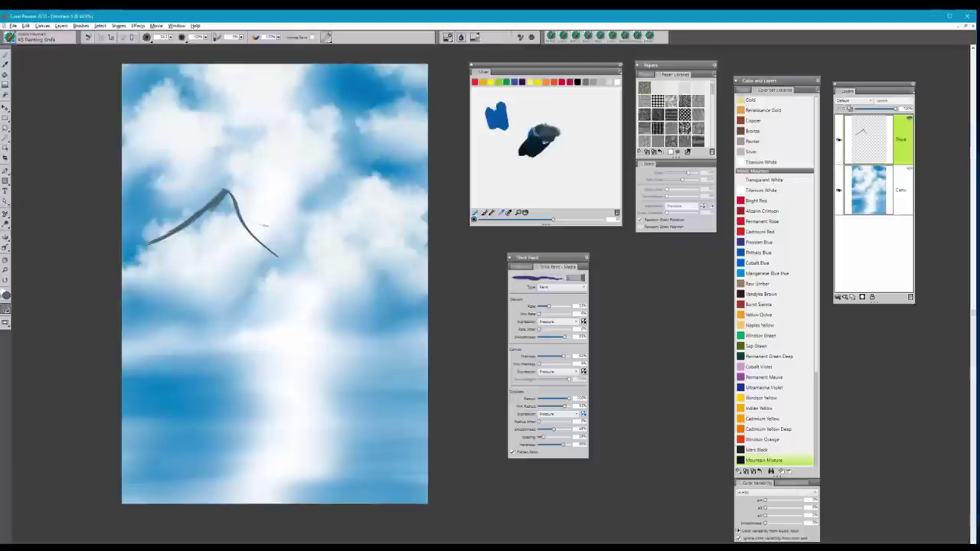
{"action": "mouse_move", "coordinate": [266, 226]}
{"action": "left_mouse_down"}
{"action": "mouse_move", "coordinate": [298, 205]}
{"action": "mouse_move", "coordinate": [335, 245]}
{"action": "left_mouse_up"}
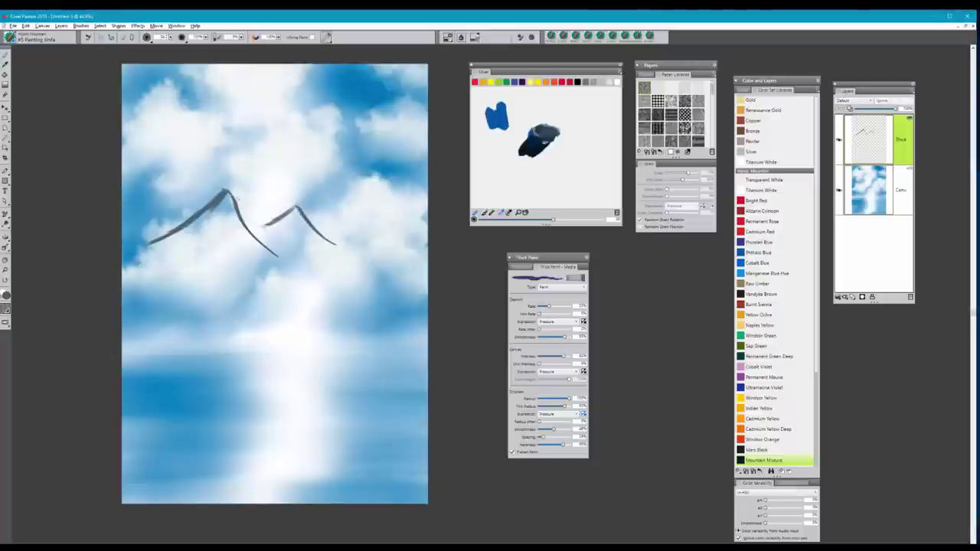
- Thicken both slopes of the tall peak, carry its left ridge to the canvas edge, and extend the small peak's right ridge
{"action": "left_click_drag", "start_coordinate": [231, 196], "coordinate": [285, 251]}
{"action": "left_click_drag", "start_coordinate": [231, 196], "coordinate": [289, 247]}
{"action": "mouse_move", "coordinate": [231, 197]}
{"action": "left_mouse_down"}
{"action": "mouse_move", "coordinate": [300, 255]}
{"action": "mouse_move", "coordinate": [234, 204]}
{"action": "mouse_move", "coordinate": [297, 263]}
{"action": "left_mouse_up"}
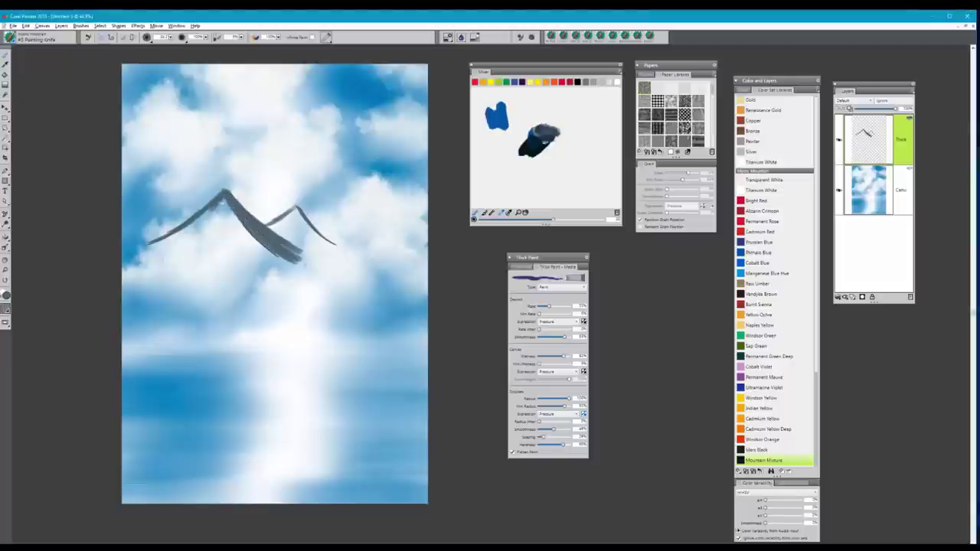
{"action": "left_click_drag", "start_coordinate": [222, 196], "coordinate": [117, 251]}
{"action": "left_click_drag", "start_coordinate": [223, 196], "coordinate": [128, 249]}
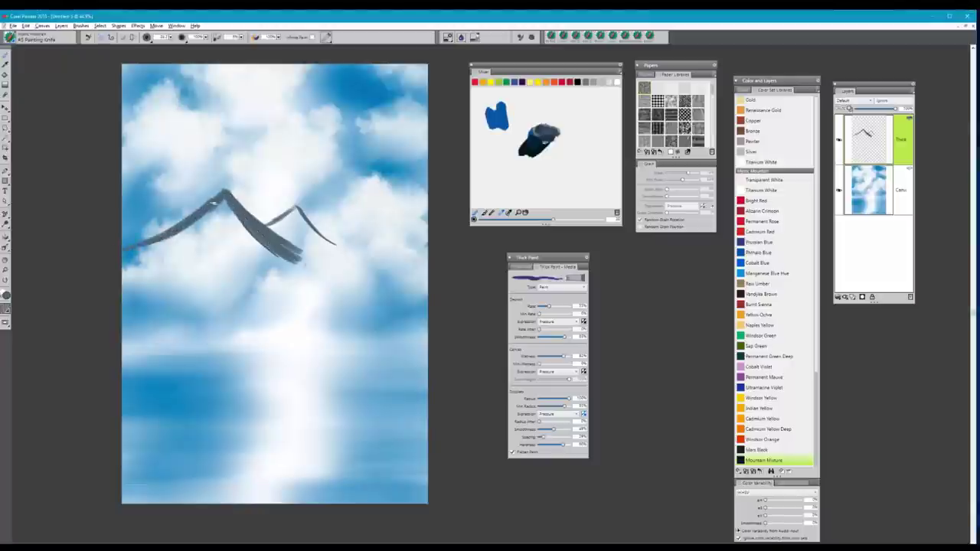
{"action": "left_click_drag", "start_coordinate": [223, 196], "coordinate": [173, 232]}
{"action": "left_click_drag", "start_coordinate": [298, 208], "coordinate": [349, 258]}
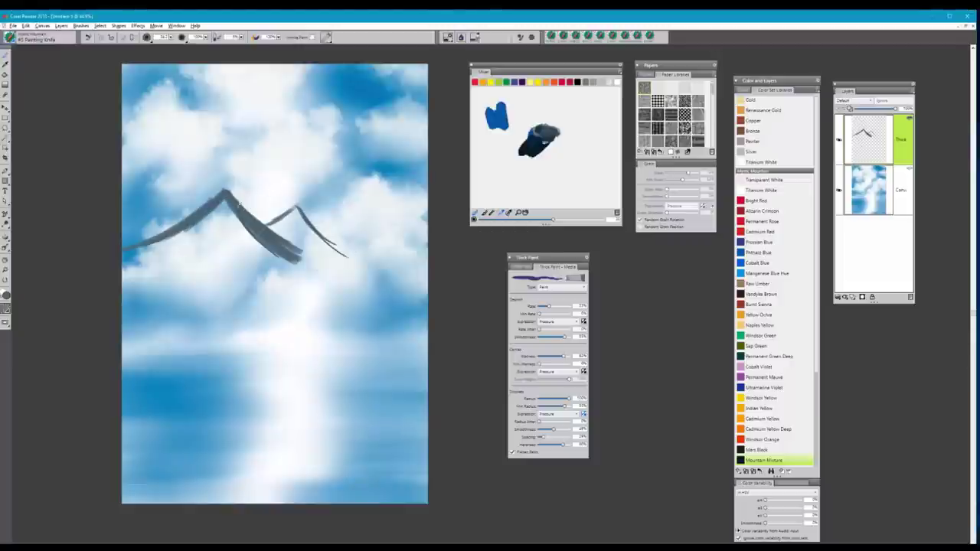
- Set the Thick Paint media type to Erase and trim the undersides of the tall peak's slopes
{"action": "left_click", "coordinate": [564, 288]}
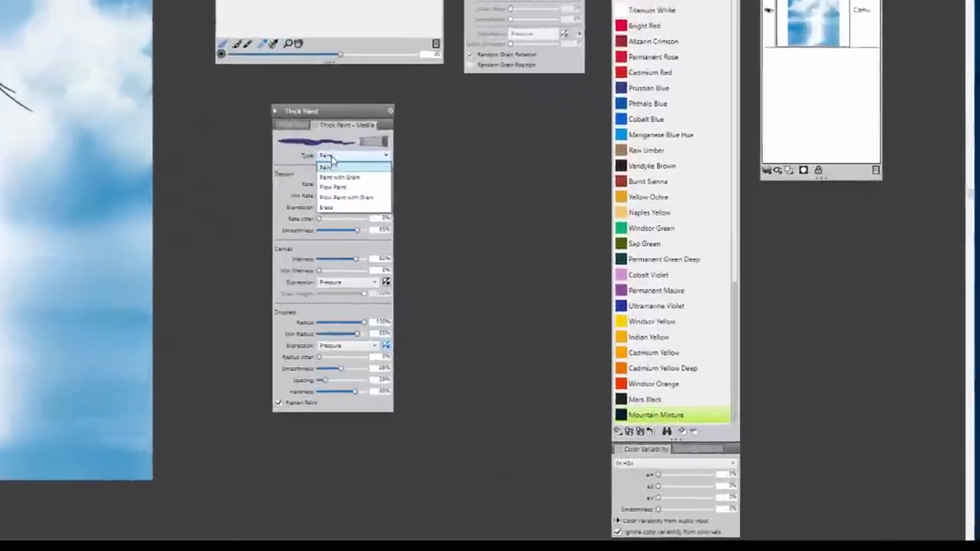
{"action": "left_click", "coordinate": [326, 207]}
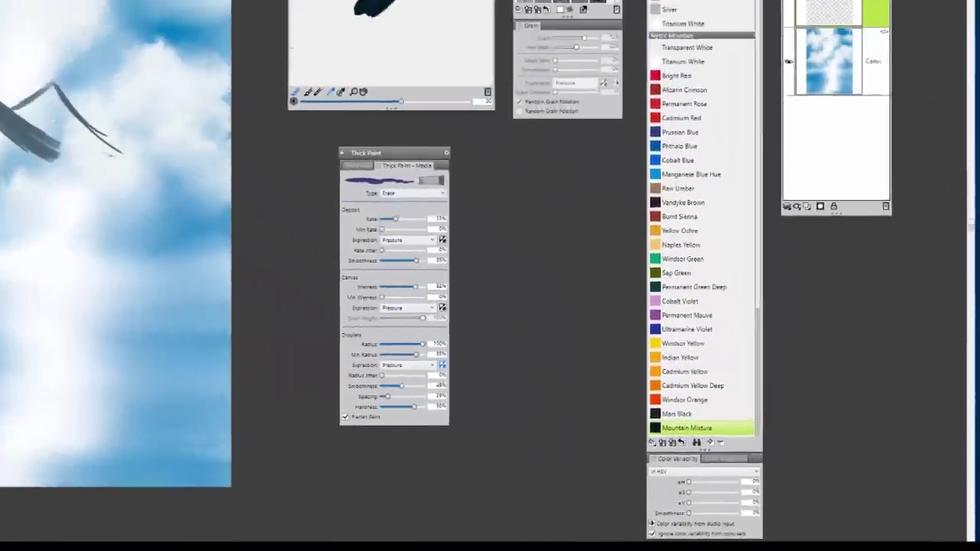
{"action": "left_click_drag", "start_coordinate": [236, 209], "coordinate": [288, 257]}
{"action": "left_click_drag", "start_coordinate": [238, 216], "coordinate": [302, 264]}
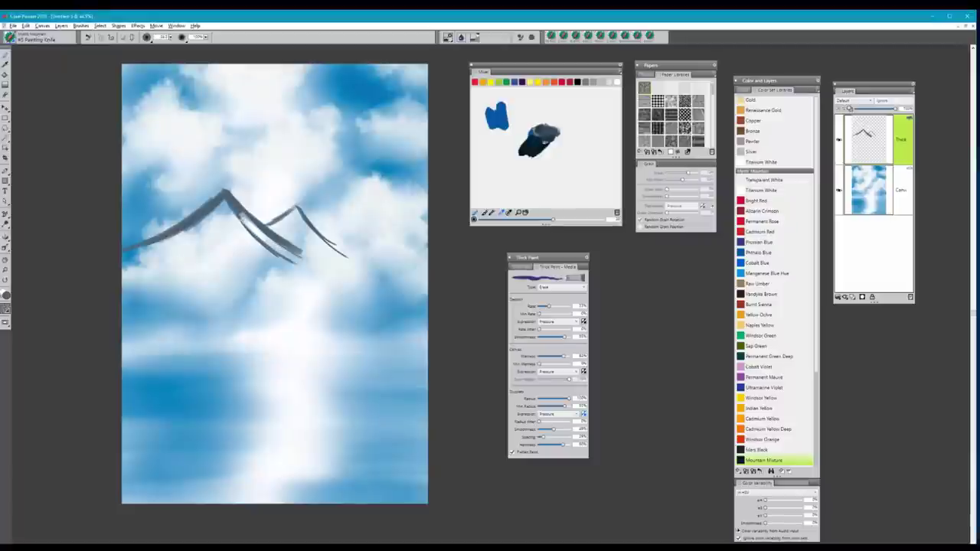
{"action": "left_click_drag", "start_coordinate": [237, 216], "coordinate": [280, 256]}
{"action": "left_click_drag", "start_coordinate": [227, 199], "coordinate": [291, 262]}
{"action": "left_click_drag", "start_coordinate": [218, 197], "coordinate": [170, 234]}
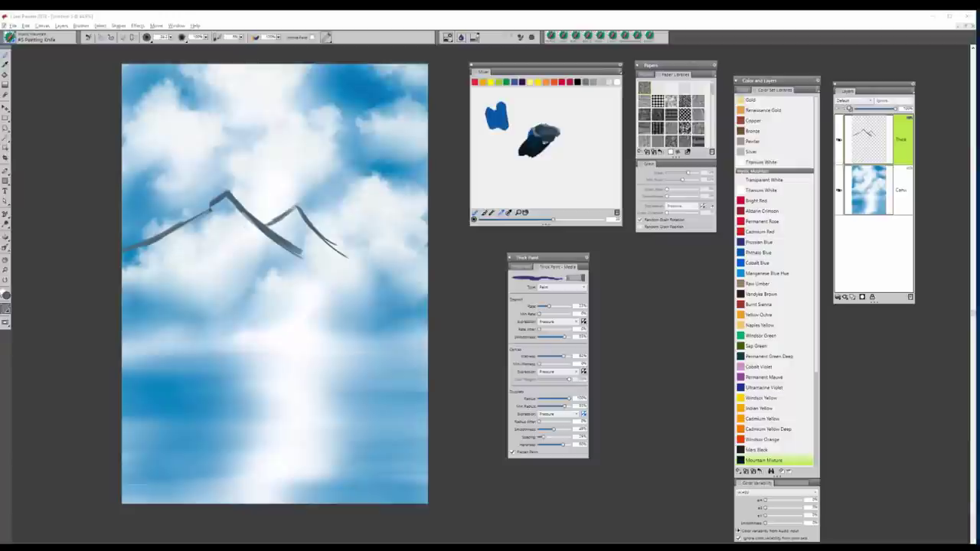
- Fill the tall peak's left slope with broad dark strokes in Paint mode and darken the small peak's left side
{"action": "left_click", "coordinate": [160, 206]}
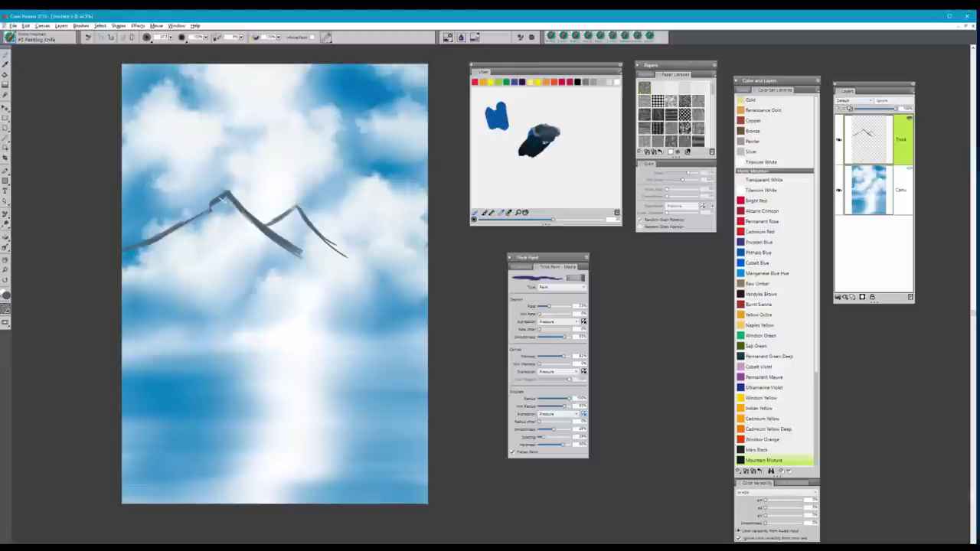
{"action": "left_click_drag", "start_coordinate": [226, 197], "coordinate": [111, 267]}
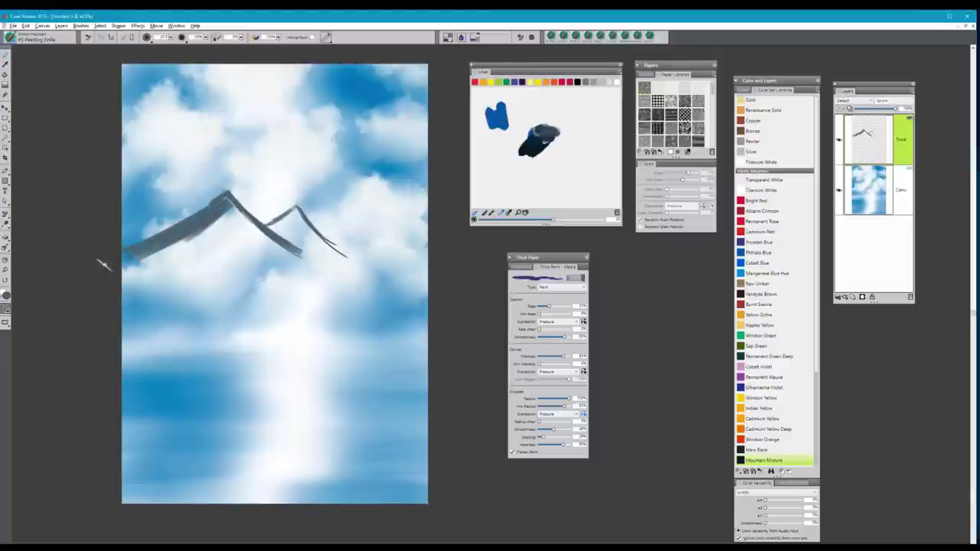
{"action": "mouse_move", "coordinate": [218, 210]}
{"action": "left_mouse_down"}
{"action": "mouse_move", "coordinate": [196, 228]}
{"action": "mouse_move", "coordinate": [202, 233]}
{"action": "mouse_move", "coordinate": [148, 271]}
{"action": "left_mouse_up"}
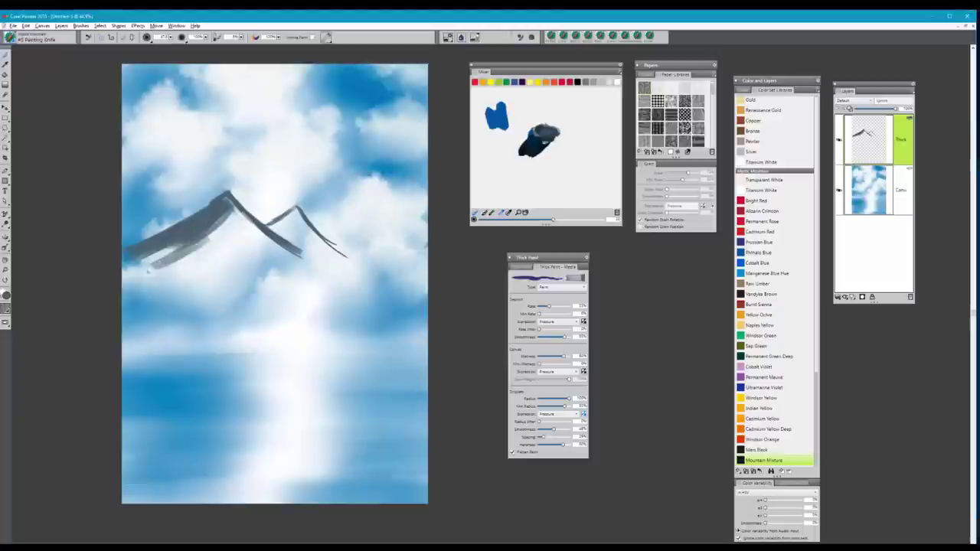
{"action": "left_click_drag", "start_coordinate": [227, 215], "coordinate": [171, 258]}
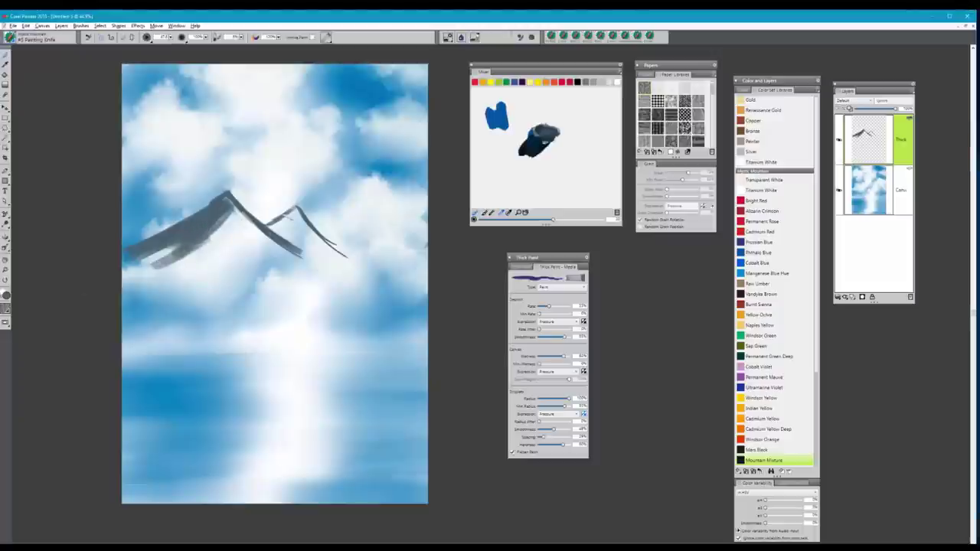
{"action": "mouse_move", "coordinate": [301, 215]}
{"action": "left_mouse_down"}
{"action": "mouse_move", "coordinate": [268, 234]}
{"action": "mouse_move", "coordinate": [279, 240]}
{"action": "left_mouse_up"}
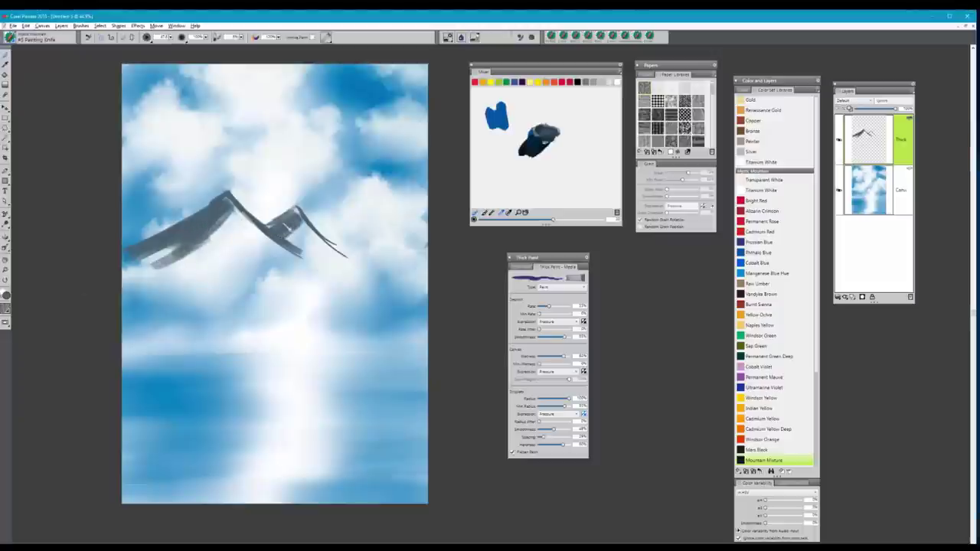
- Fill in more of the tall peak's left slope and extend the small peak's right slope on a second Thick Paint layer
{"action": "mouse_move", "coordinate": [239, 211]}
{"action": "left_mouse_down"}
{"action": "mouse_move", "coordinate": [184, 230]}
{"action": "mouse_move", "coordinate": [151, 252]}
{"action": "left_mouse_up"}
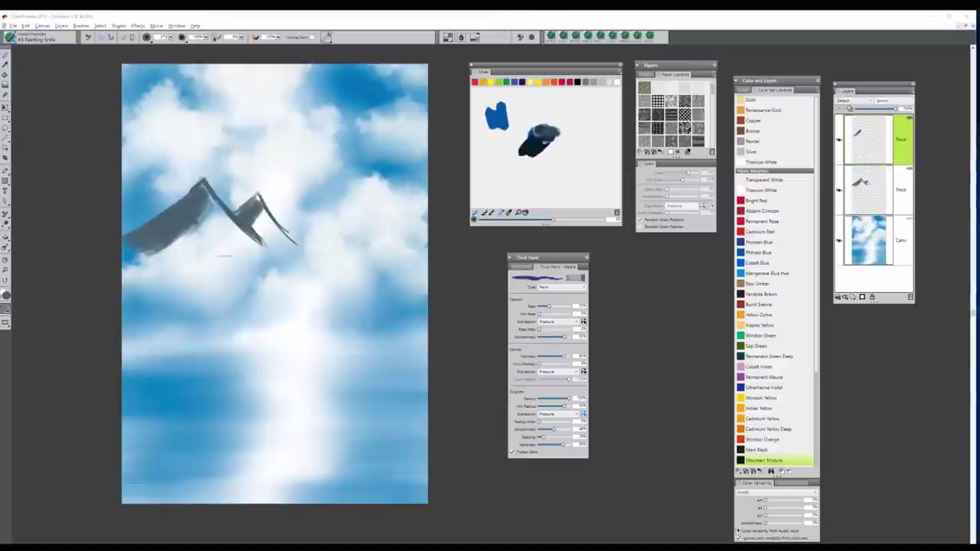
{"action": "left_click_drag", "start_coordinate": [276, 222], "coordinate": [325, 244]}
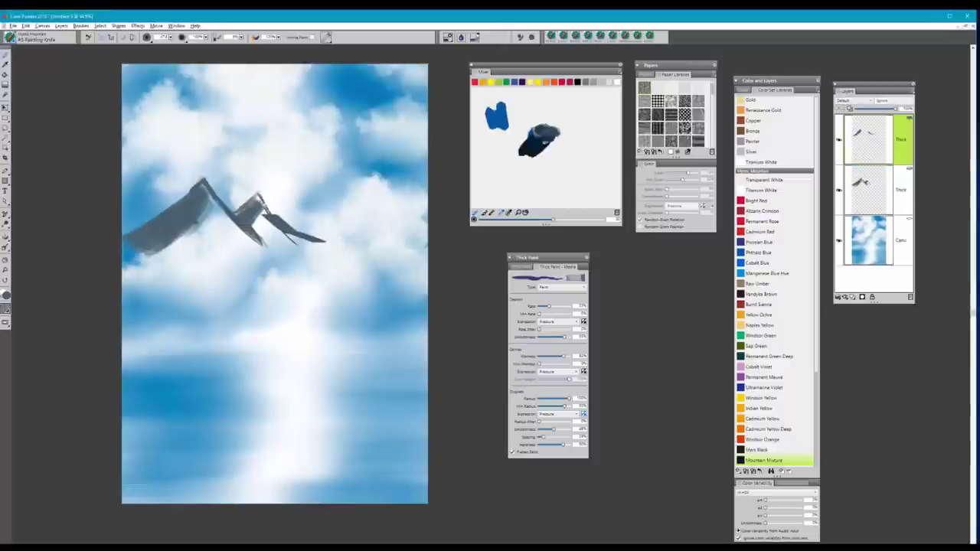
{"action": "left_click_drag", "start_coordinate": [270, 218], "coordinate": [324, 246]}
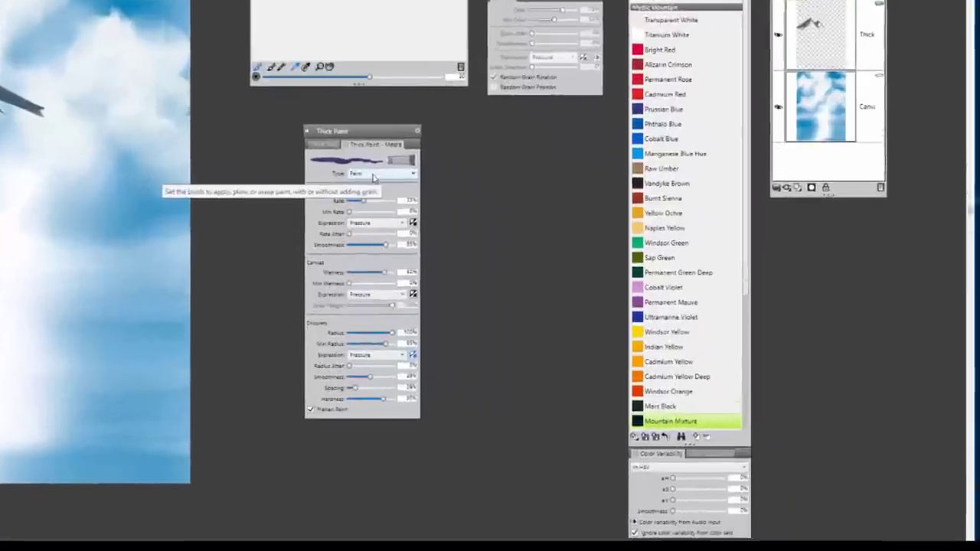
- Set the media type to Paint with Grain and choose a coarse, high-contrast paper and Mystic Mountain's Titanium White
{"action": "left_click", "coordinate": [557, 289]}
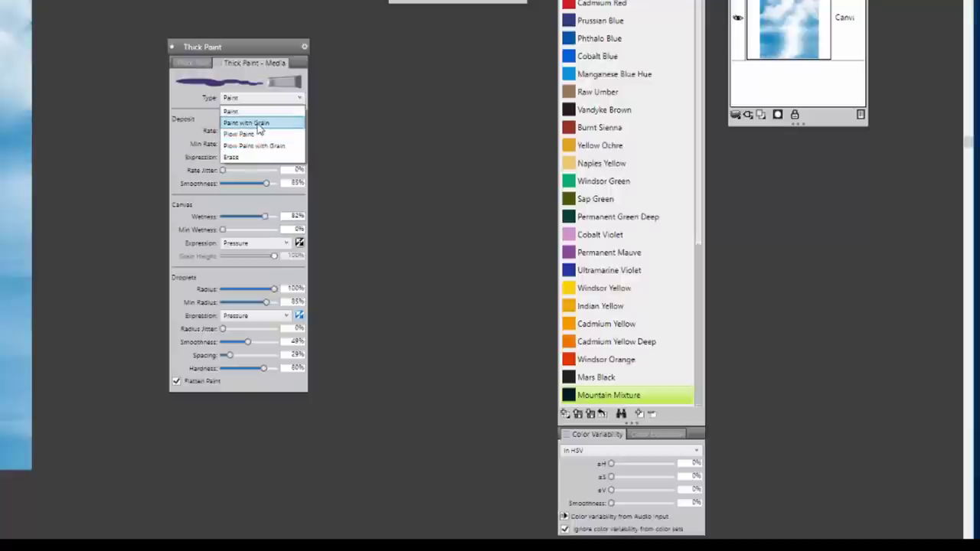
{"action": "left_click", "coordinate": [261, 124]}
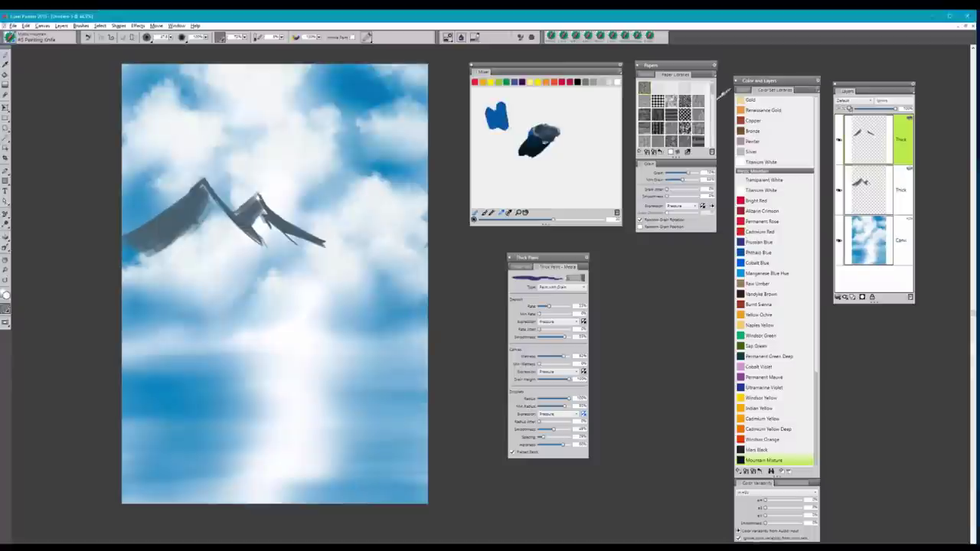
{"action": "left_click_drag", "start_coordinate": [713, 89], "coordinate": [712, 109]}
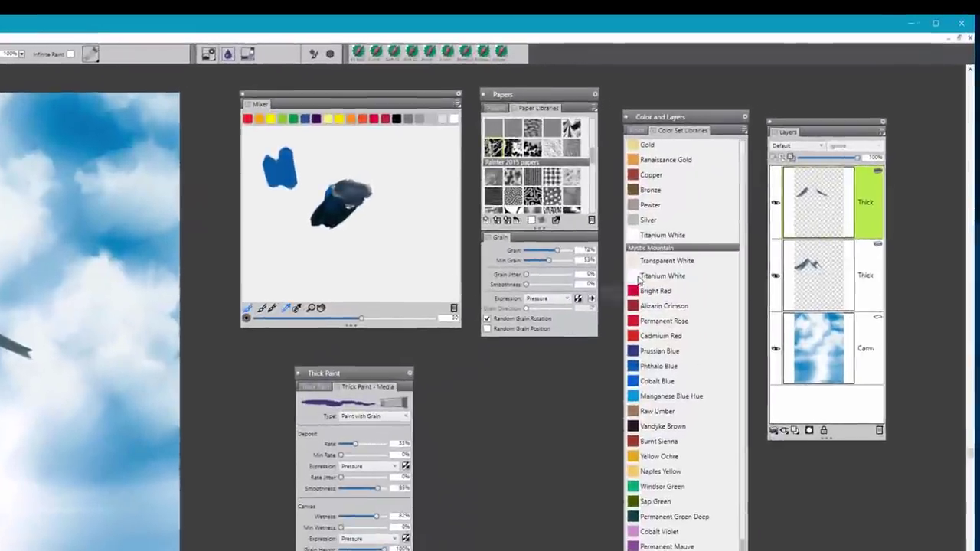
{"action": "left_click", "coordinate": [635, 278]}
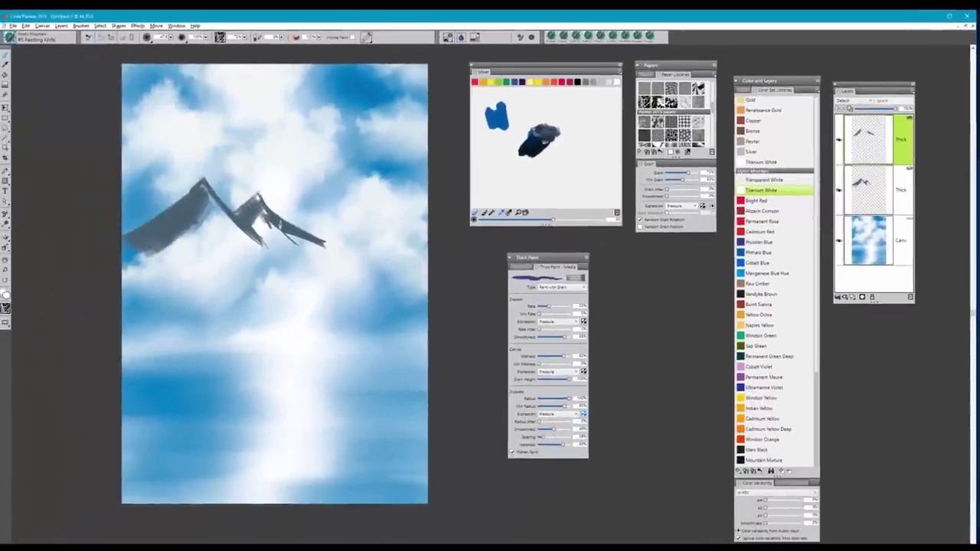
- Paint broken Titanium White snow down the right slope of the small peak
{"action": "mouse_move", "coordinate": [253, 201]}
{"action": "left_mouse_down"}
{"action": "mouse_move", "coordinate": [288, 234]}
{"action": "mouse_move", "coordinate": [342, 258]}
{"action": "left_mouse_up"}
{"action": "left_click_drag", "start_coordinate": [288, 228], "coordinate": [305, 243]}
{"action": "mouse_move", "coordinate": [256, 211]}
{"action": "left_mouse_down"}
{"action": "mouse_move", "coordinate": [282, 242]}
{"action": "mouse_move", "coordinate": [283, 232]}
{"action": "mouse_move", "coordinate": [341, 260]}
{"action": "left_mouse_up"}
{"action": "left_click_drag", "start_coordinate": [301, 234], "coordinate": [324, 255]}
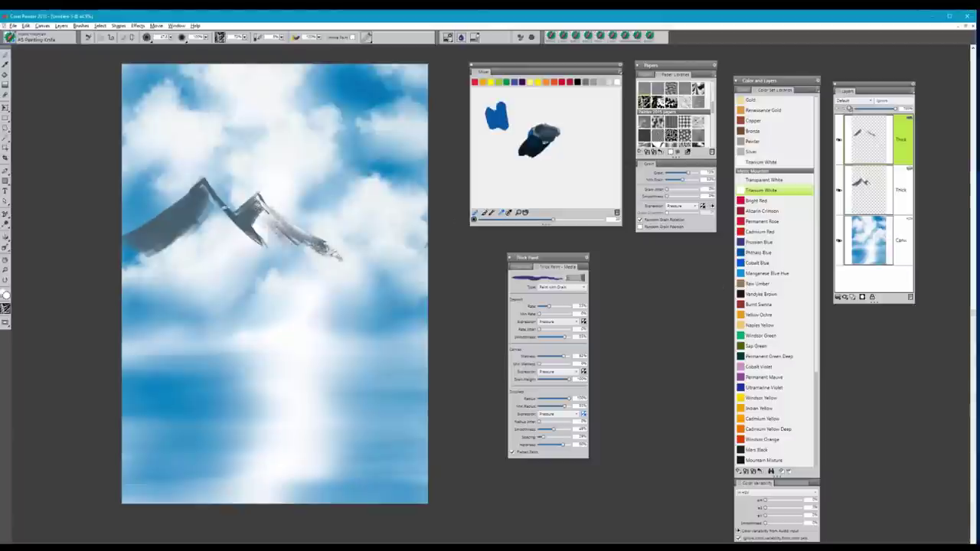
- Cover the tall peak's right slope with broken white snow strokes and add more snow to the small peak
{"action": "mouse_move", "coordinate": [201, 187]}
{"action": "left_mouse_down"}
{"action": "mouse_move", "coordinate": [239, 247]}
{"action": "mouse_move", "coordinate": [238, 235]}
{"action": "mouse_move", "coordinate": [267, 251]}
{"action": "left_mouse_up"}
{"action": "left_click_drag", "start_coordinate": [211, 204], "coordinate": [273, 250]}
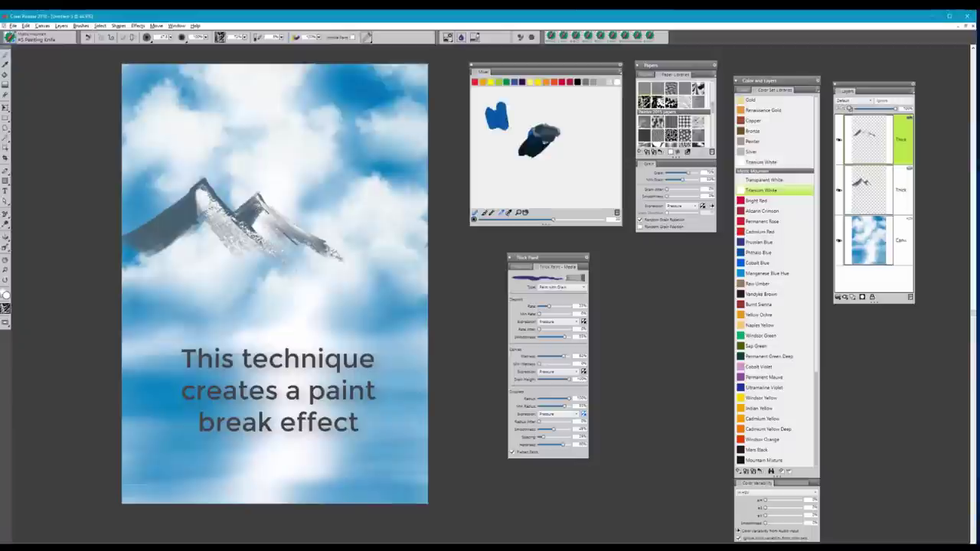
{"action": "mouse_move", "coordinate": [268, 218]}
{"action": "left_mouse_down"}
{"action": "mouse_move", "coordinate": [329, 257]}
{"action": "mouse_move", "coordinate": [351, 259]}
{"action": "left_mouse_up"}
{"action": "mouse_move", "coordinate": [248, 197]}
{"action": "left_mouse_down"}
{"action": "mouse_move", "coordinate": [337, 255]}
{"action": "mouse_move", "coordinate": [261, 210]}
{"action": "mouse_move", "coordinate": [280, 242]}
{"action": "left_mouse_up"}
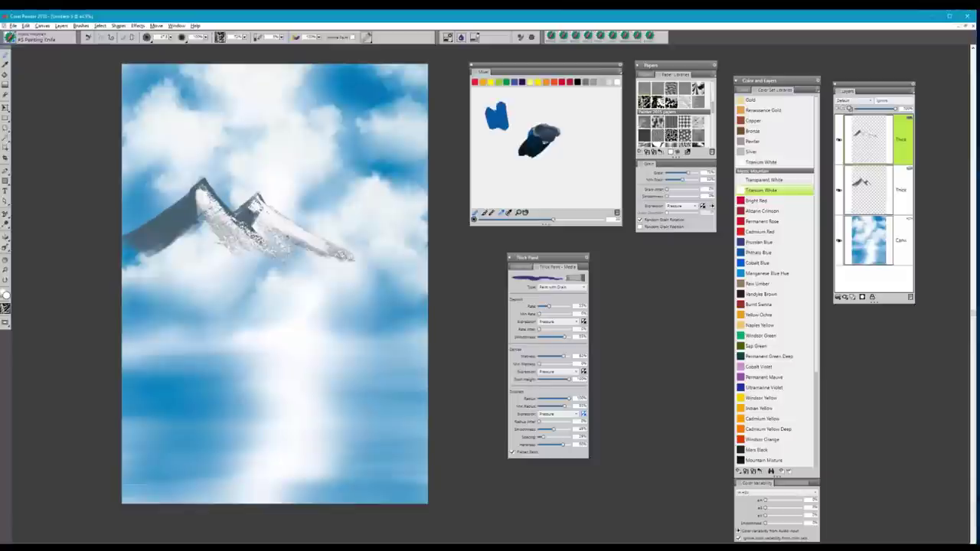
{"action": "mouse_move", "coordinate": [209, 224]}
{"action": "left_mouse_down"}
{"action": "mouse_move", "coordinate": [202, 236]}
{"action": "mouse_move", "coordinate": [212, 245]}
{"action": "mouse_move", "coordinate": [247, 222]}
{"action": "mouse_move", "coordinate": [235, 259]}
{"action": "mouse_move", "coordinate": [262, 260]}
{"action": "left_mouse_up"}
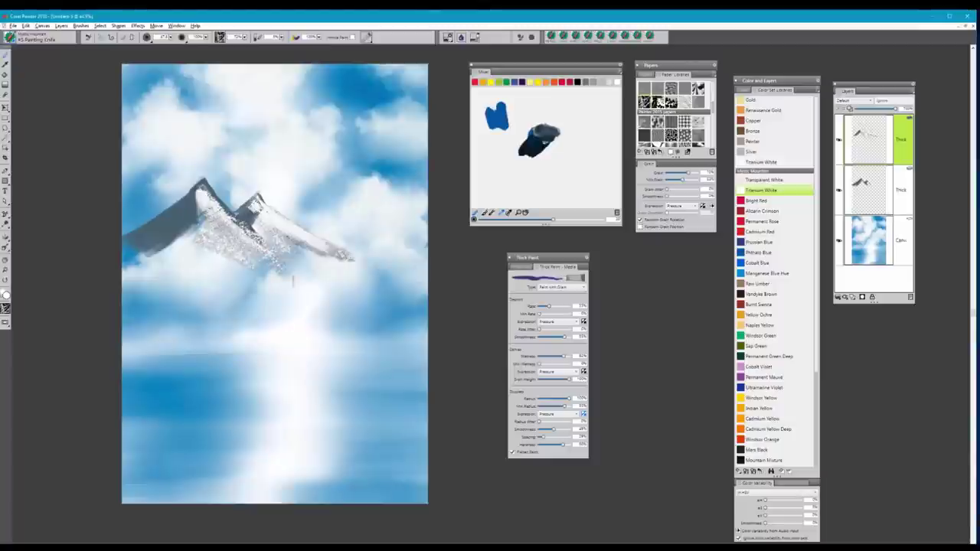
{"action": "left_click_drag", "start_coordinate": [192, 223], "coordinate": [251, 266]}
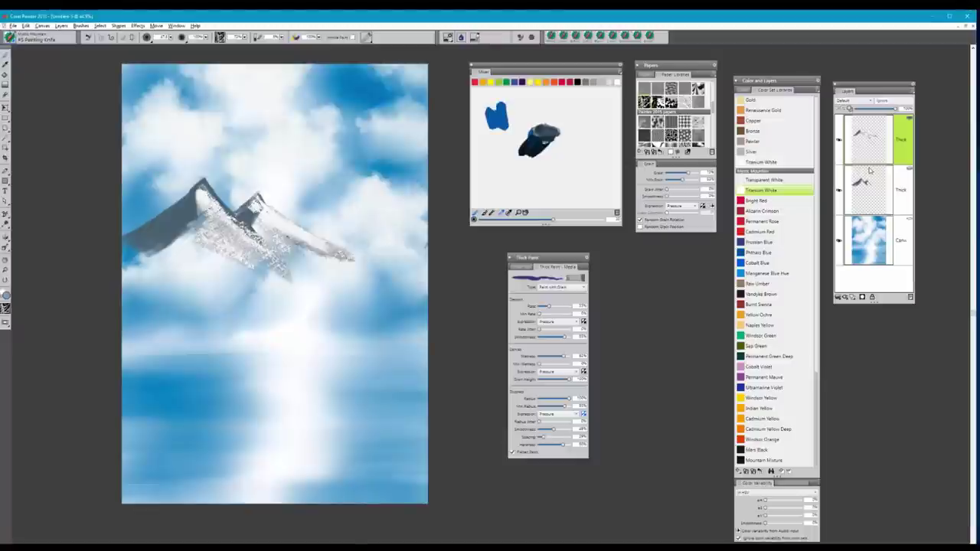
- Collapse the two Thick Paint mountain layers into one, committing them to an image layer
{"action": "left_click", "coordinate": [869, 193], "text": "shift"}
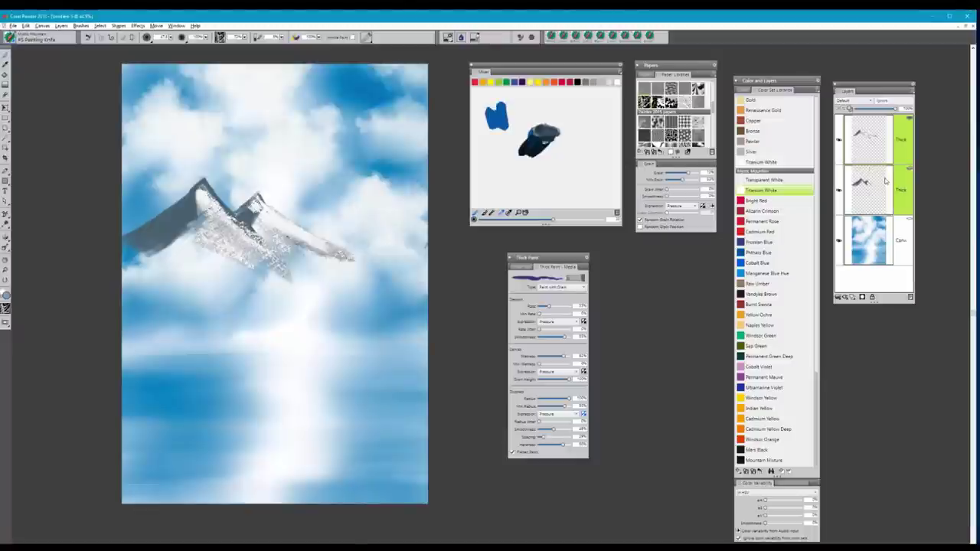
{"action": "key", "text": "ctrl+e"}
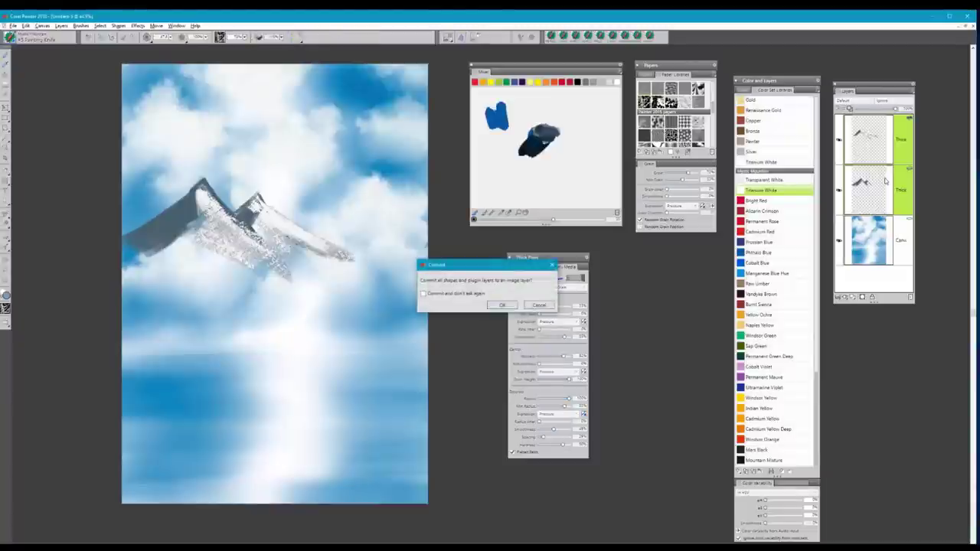
{"action": "left_click", "coordinate": [502, 305]}
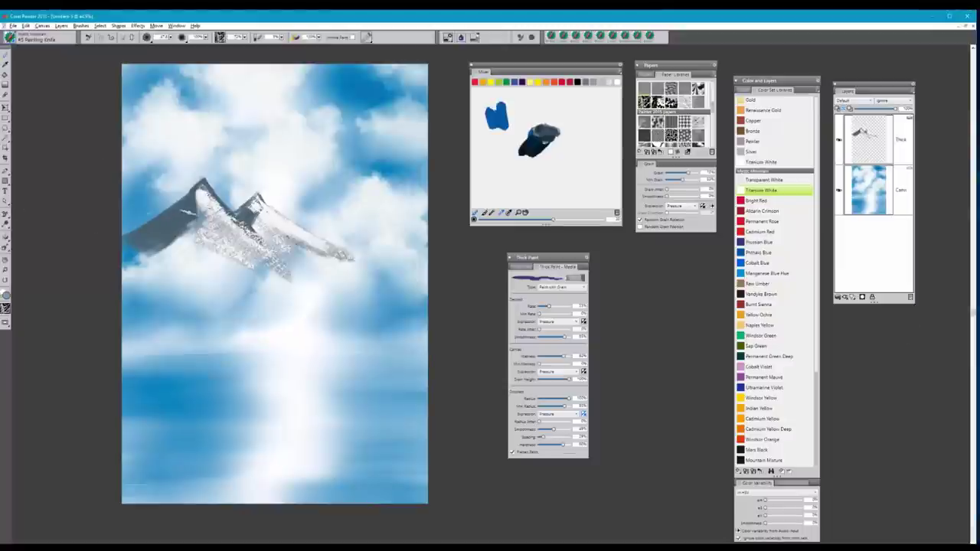
- Add grainy broken strokes to the tall peak's left slope and down the right slopes of both peaks
{"action": "left_click_drag", "start_coordinate": [194, 210], "coordinate": [166, 235]}
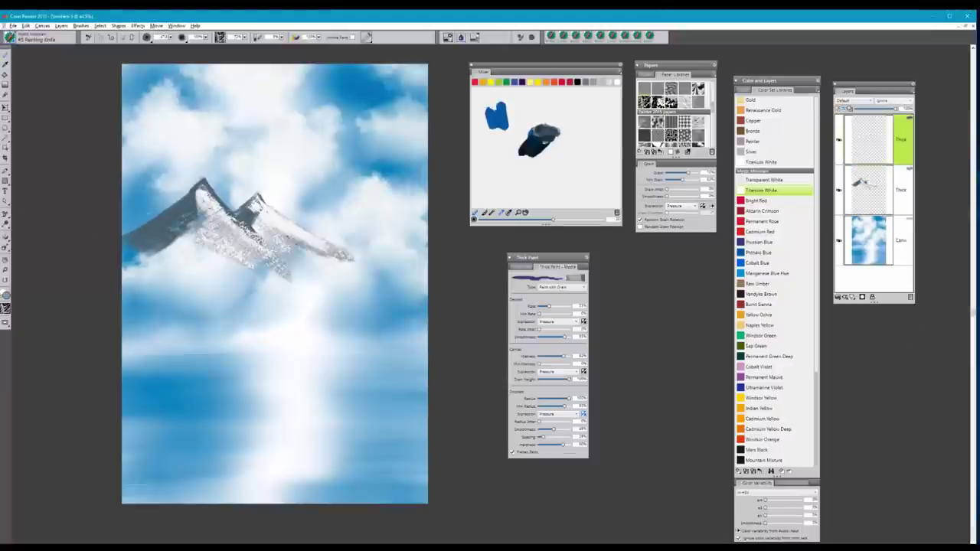
{"action": "left_click_drag", "start_coordinate": [202, 199], "coordinate": [180, 216]}
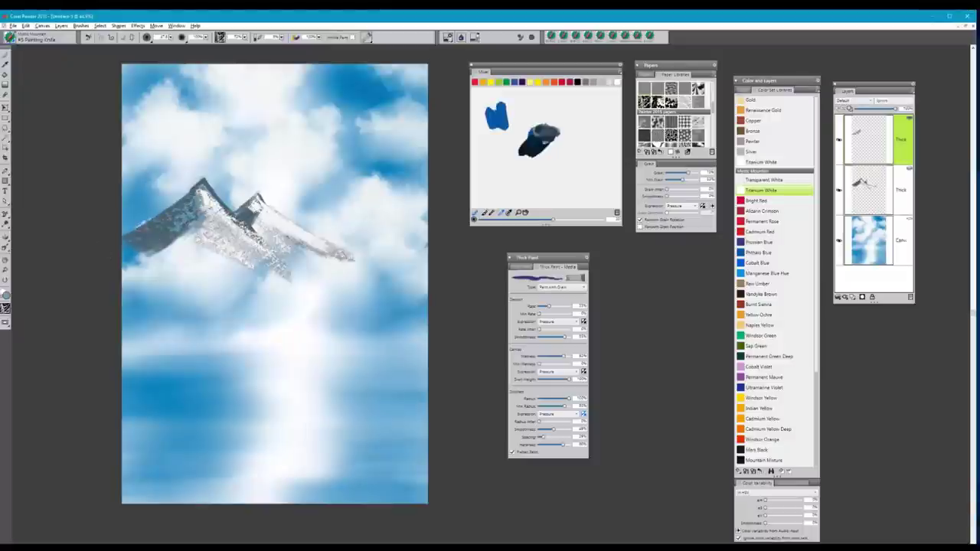
{"action": "left_click_drag", "start_coordinate": [230, 222], "coordinate": [297, 280]}
{"action": "mouse_move", "coordinate": [275, 217]}
{"action": "left_mouse_down"}
{"action": "mouse_move", "coordinate": [340, 266]}
{"action": "mouse_move", "coordinate": [357, 262]}
{"action": "mouse_move", "coordinate": [291, 225]}
{"action": "mouse_move", "coordinate": [327, 262]}
{"action": "left_mouse_up"}
{"action": "left_click_drag", "start_coordinate": [195, 205], "coordinate": [248, 260]}
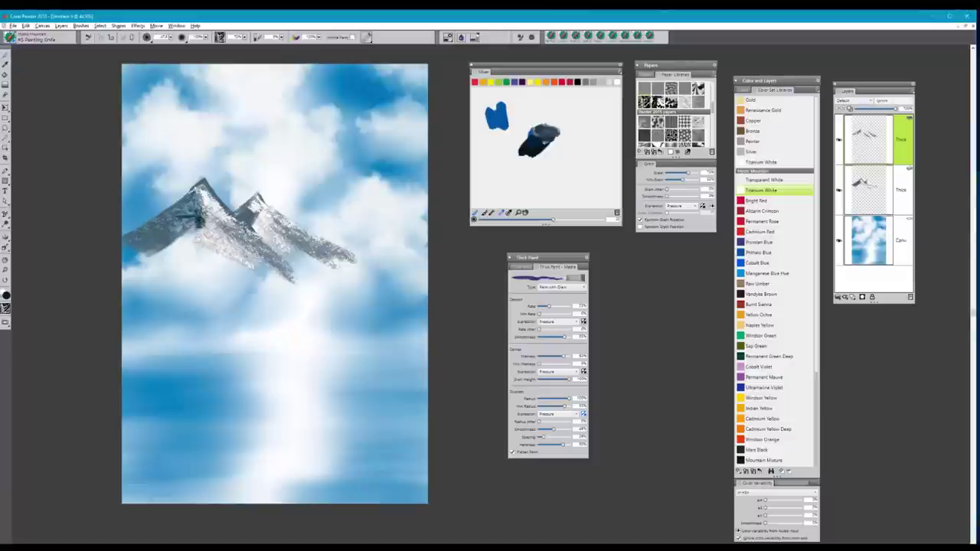
- Deepen the tall peak's left slope and the small peak's right ridge with dark textured strokes
{"action": "mouse_move", "coordinate": [139, 213]}
{"action": "left_mouse_down"}
{"action": "mouse_move", "coordinate": [157, 218]}
{"action": "mouse_move", "coordinate": [196, 188]}
{"action": "mouse_move", "coordinate": [190, 229]}
{"action": "mouse_move", "coordinate": [180, 213]}
{"action": "mouse_move", "coordinate": [132, 234]}
{"action": "mouse_move", "coordinate": [187, 222]}
{"action": "mouse_move", "coordinate": [190, 205]}
{"action": "mouse_move", "coordinate": [149, 229]}
{"action": "mouse_move", "coordinate": [191, 197]}
{"action": "mouse_move", "coordinate": [127, 257]}
{"action": "left_mouse_up"}
{"action": "mouse_move", "coordinate": [187, 209]}
{"action": "left_mouse_down"}
{"action": "mouse_move", "coordinate": [139, 248]}
{"action": "mouse_move", "coordinate": [191, 211]}
{"action": "left_mouse_up"}
{"action": "mouse_move", "coordinate": [255, 206]}
{"action": "left_mouse_down"}
{"action": "mouse_move", "coordinate": [240, 219]}
{"action": "mouse_move", "coordinate": [309, 235]}
{"action": "mouse_move", "coordinate": [355, 262]}
{"action": "left_mouse_up"}
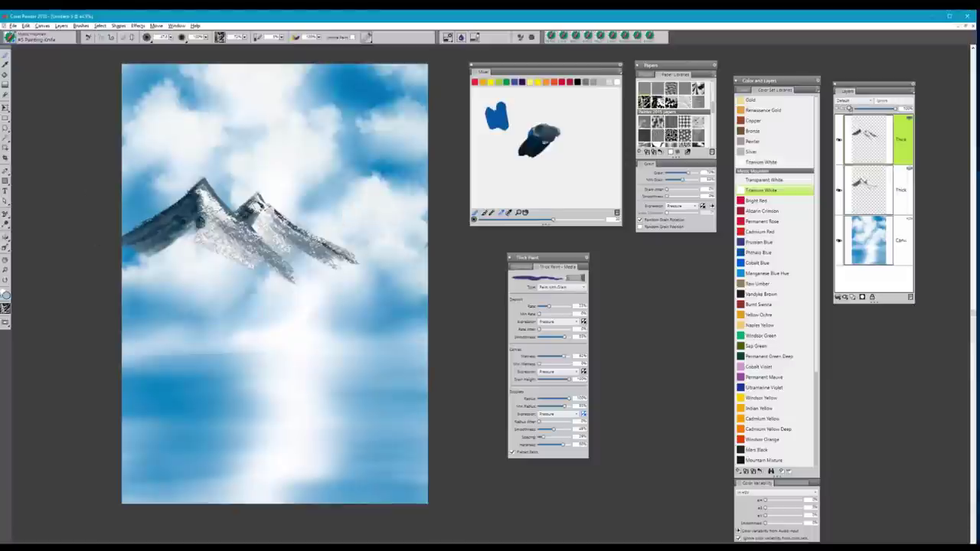
- Switch to a smoother paper and paint a pale blue patch along the base of the tall peak's left slope
{"action": "left_click_drag", "start_coordinate": [201, 256], "coordinate": [184, 244]}
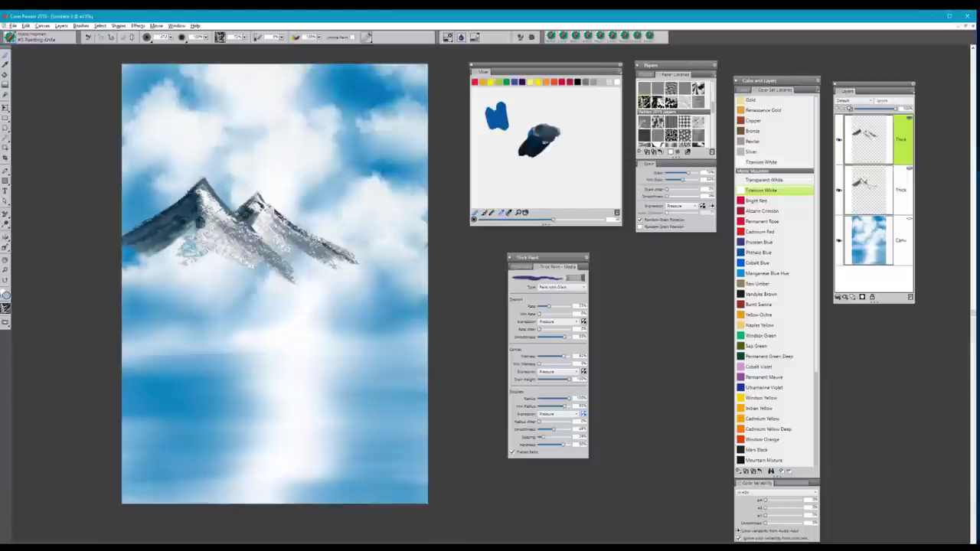
{"action": "left_click", "coordinate": [656, 93]}
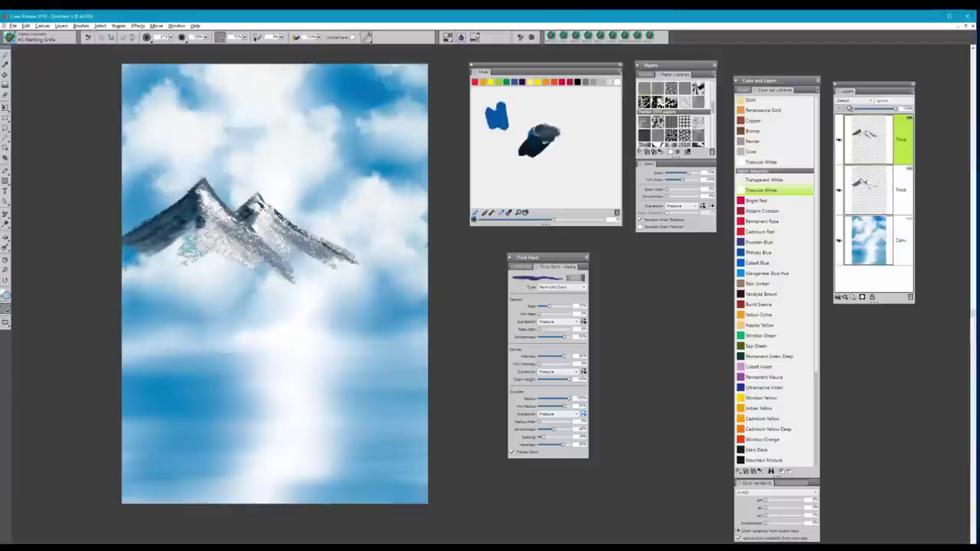
{"action": "left_click_drag", "start_coordinate": [193, 255], "coordinate": [151, 253]}
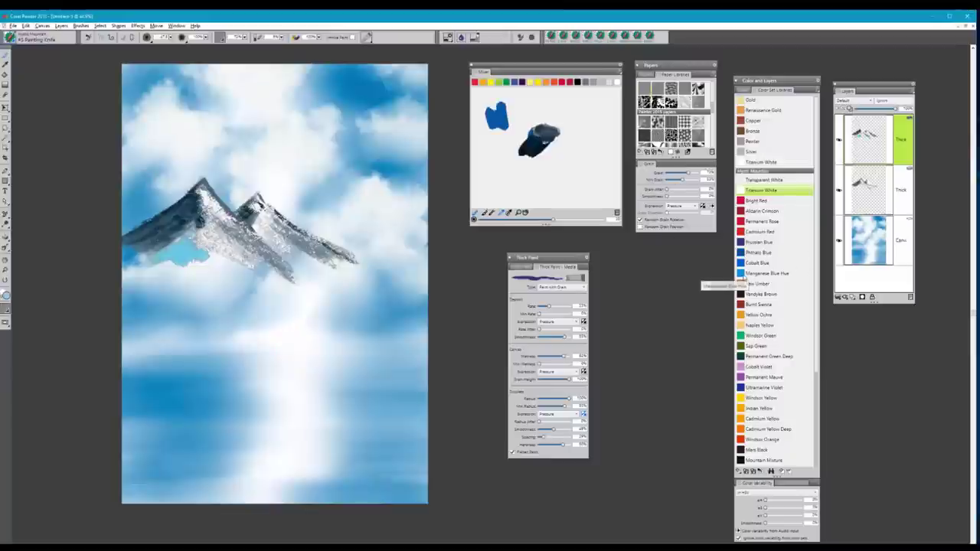
- Choose Manganese Blue Hue, add accents to the tall peak's base and small peak, and undo the broad blue stroke on the right slope
{"action": "left_click", "coordinate": [754, 273]}
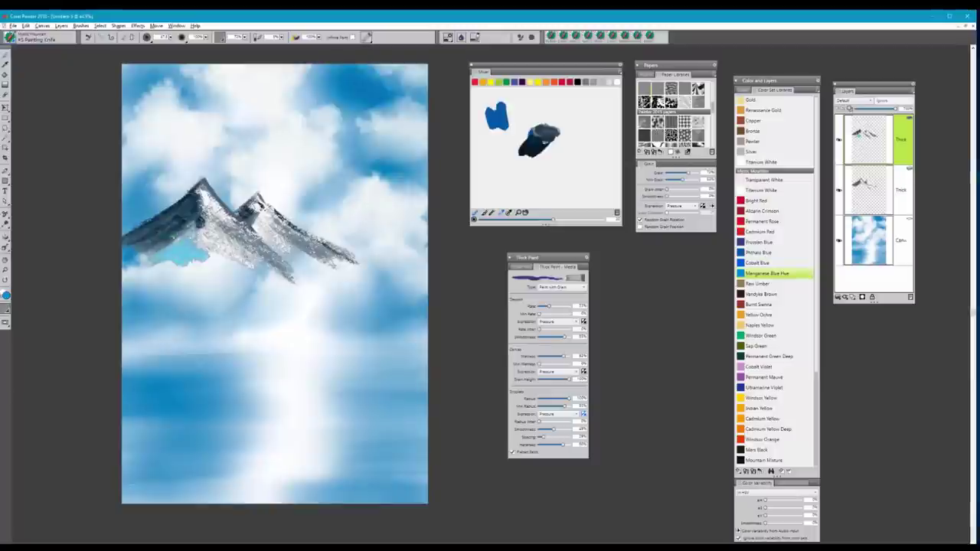
{"action": "left_click_drag", "start_coordinate": [184, 235], "coordinate": [135, 257]}
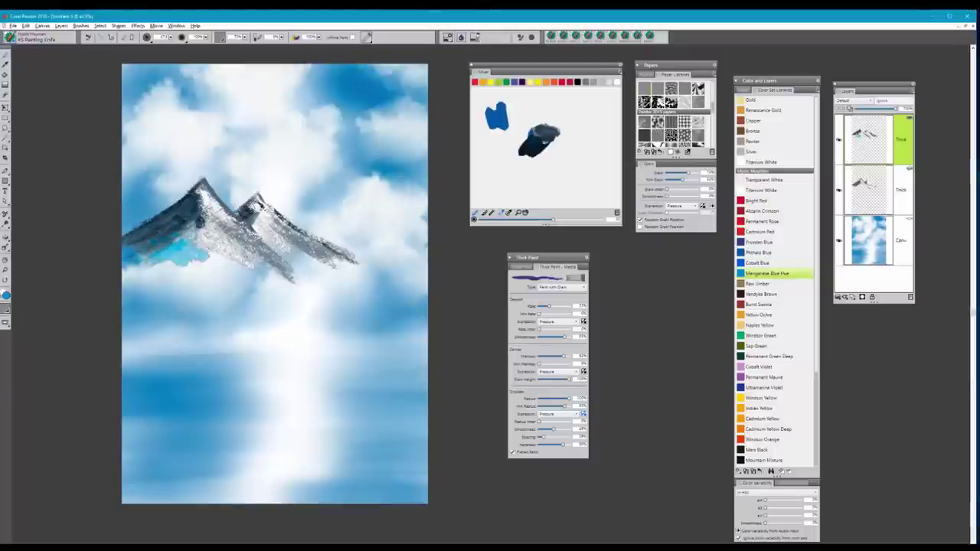
{"action": "left_click_drag", "start_coordinate": [198, 254], "coordinate": [216, 264]}
{"action": "mouse_move", "coordinate": [261, 208]}
{"action": "left_mouse_down"}
{"action": "mouse_move", "coordinate": [250, 215]}
{"action": "mouse_move", "coordinate": [252, 207]}
{"action": "left_mouse_up"}
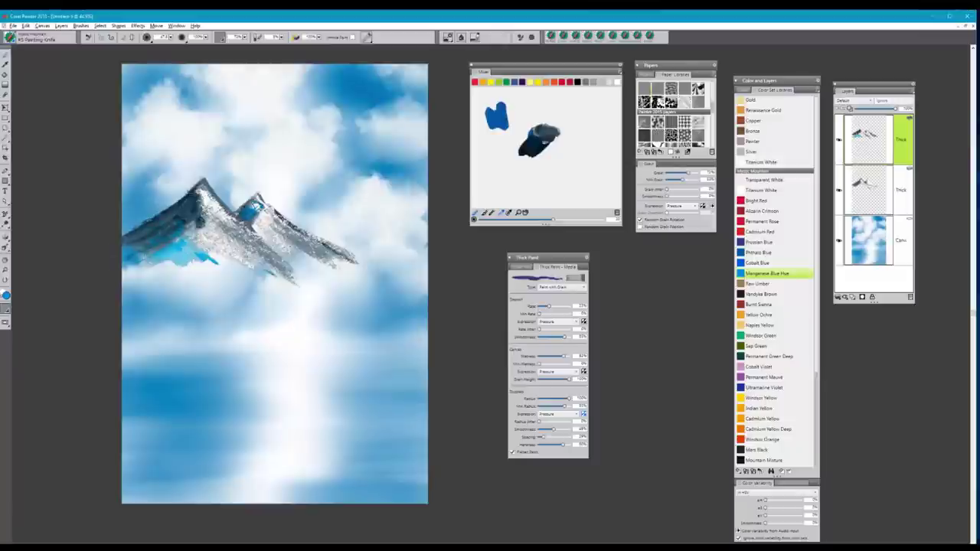
{"action": "left_click_drag", "start_coordinate": [282, 267], "coordinate": [320, 286]}
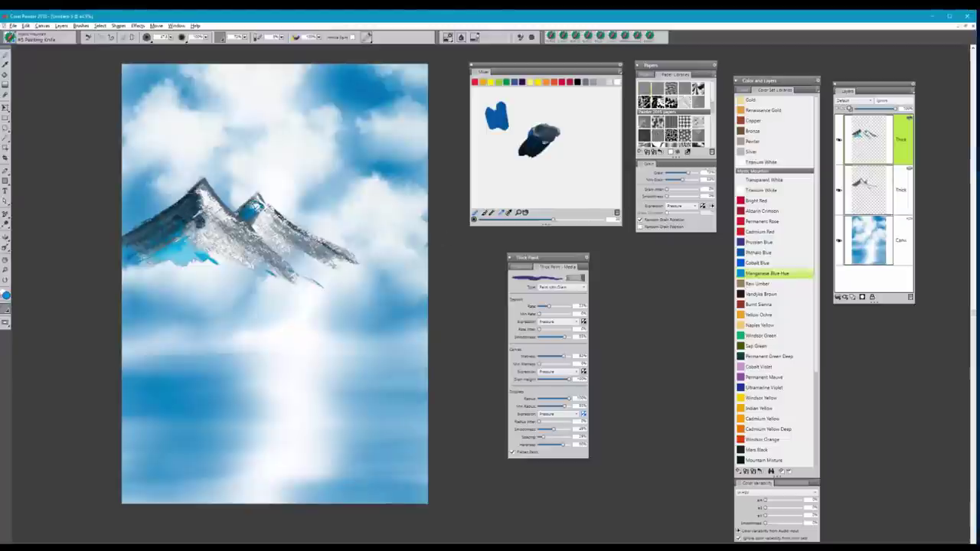
{"action": "left_click_drag", "start_coordinate": [241, 235], "coordinate": [299, 284]}
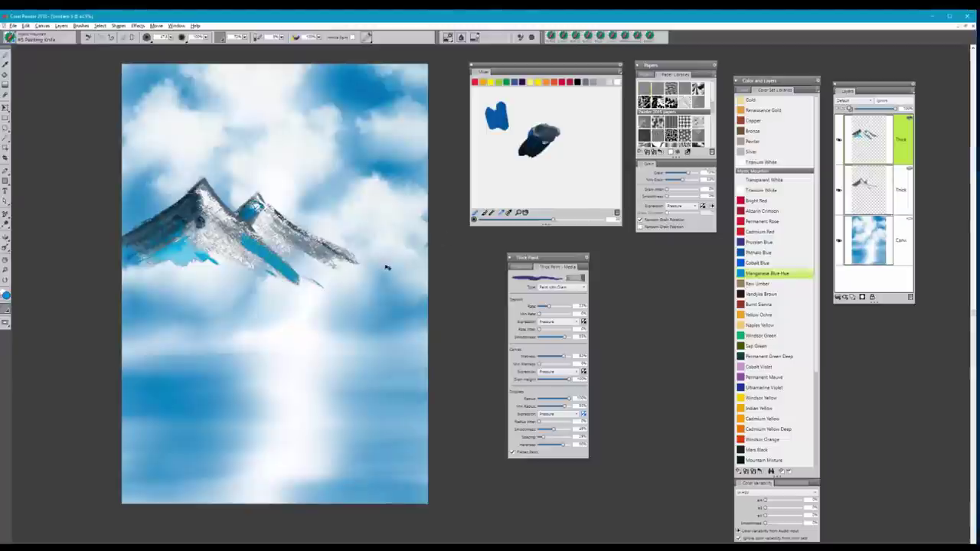
{"action": "key", "text": "ctrl+z"}
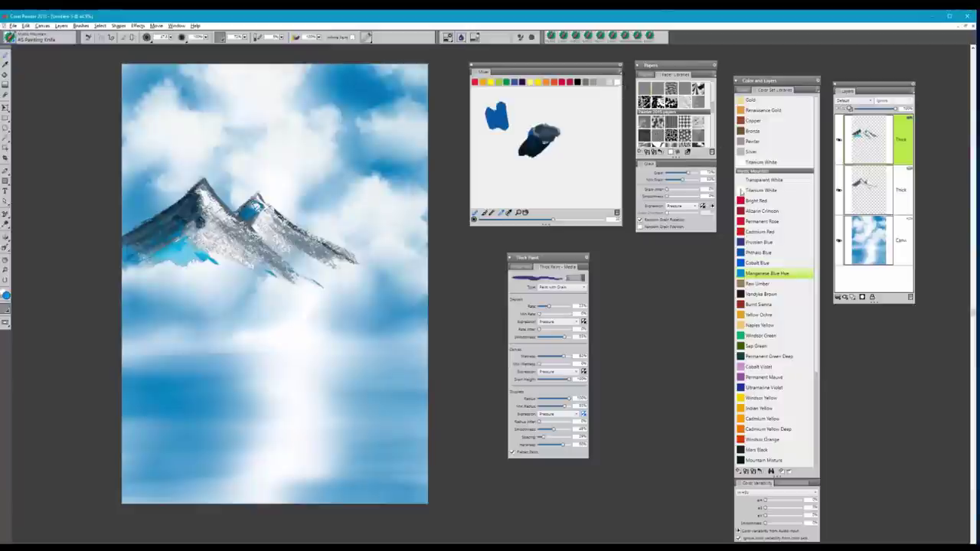
- Paint smoother Titanium White snow strokes down the right slopes of both peaks
{"action": "left_click", "coordinate": [740, 190]}
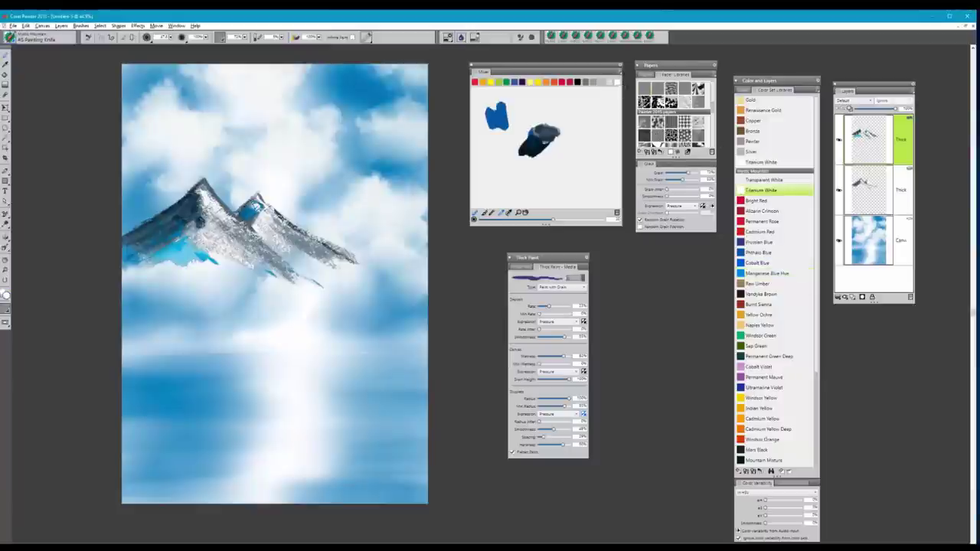
{"action": "mouse_move", "coordinate": [229, 228]}
{"action": "left_mouse_down"}
{"action": "mouse_move", "coordinate": [325, 292]}
{"action": "mouse_move", "coordinate": [261, 274]}
{"action": "left_mouse_up"}
{"action": "left_click_drag", "start_coordinate": [267, 222], "coordinate": [357, 268]}
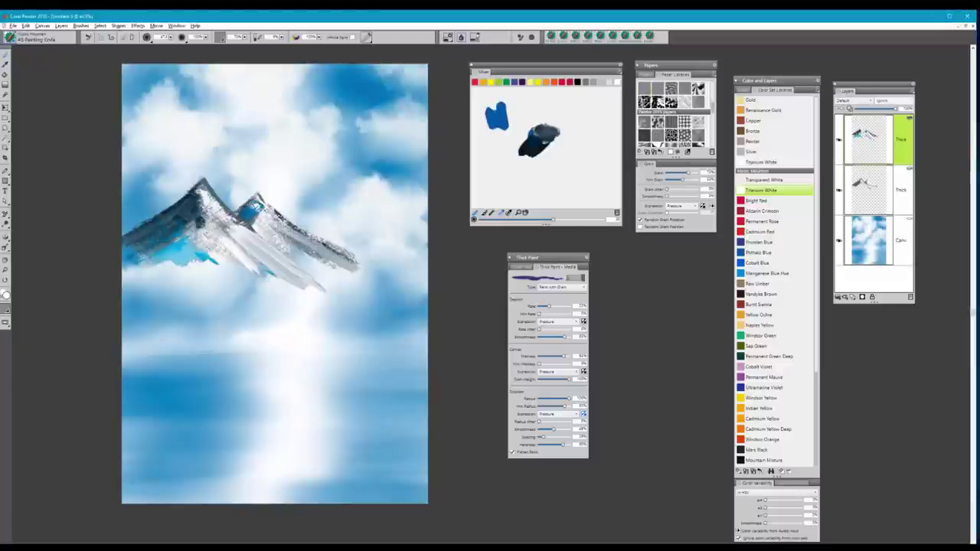
{"action": "mouse_move", "coordinate": [283, 222]}
{"action": "left_mouse_down"}
{"action": "mouse_move", "coordinate": [367, 272]}
{"action": "mouse_move", "coordinate": [337, 274]}
{"action": "left_mouse_up"}
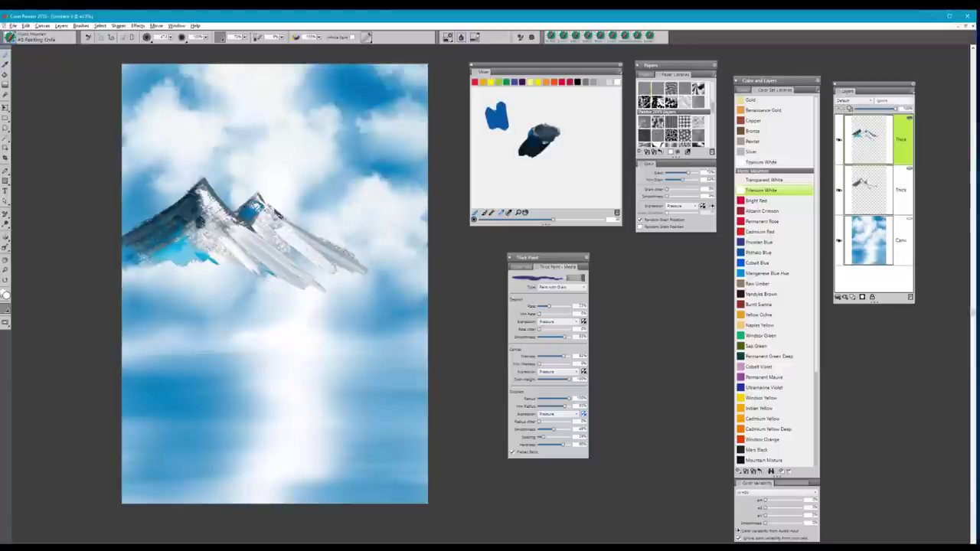
{"action": "left_click_drag", "start_coordinate": [277, 237], "coordinate": [310, 268]}
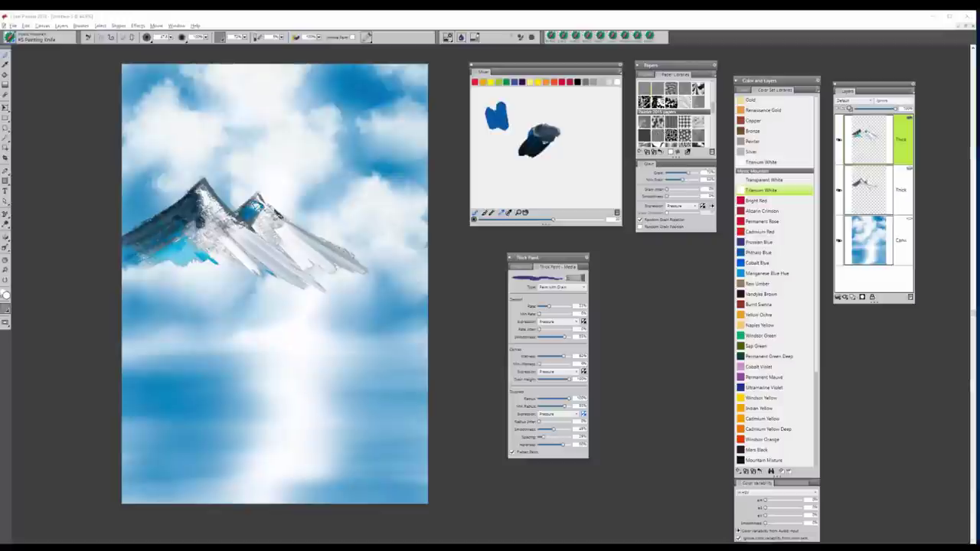
{"action": "left_click_drag", "start_coordinate": [201, 227], "coordinate": [225, 249]}
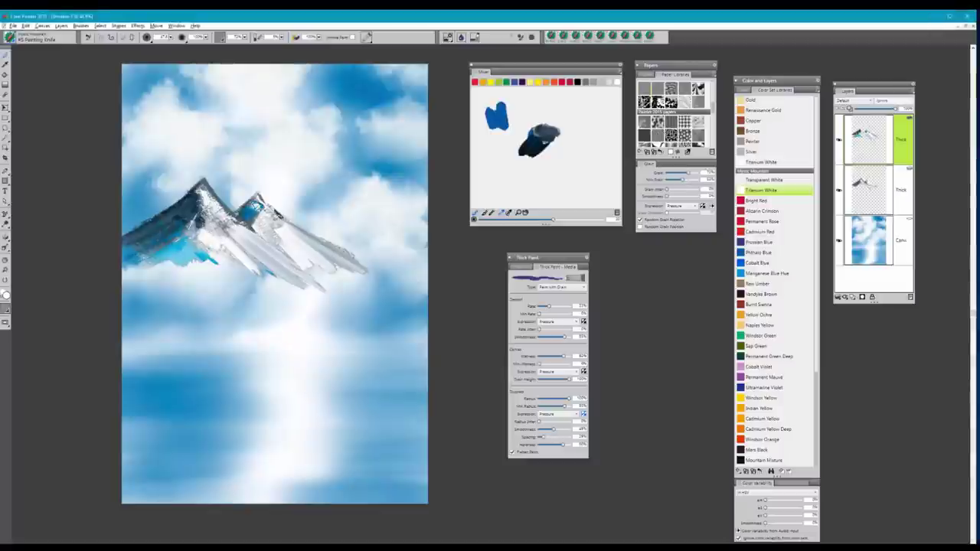
{"action": "left_click_drag", "start_coordinate": [191, 216], "coordinate": [234, 242]}
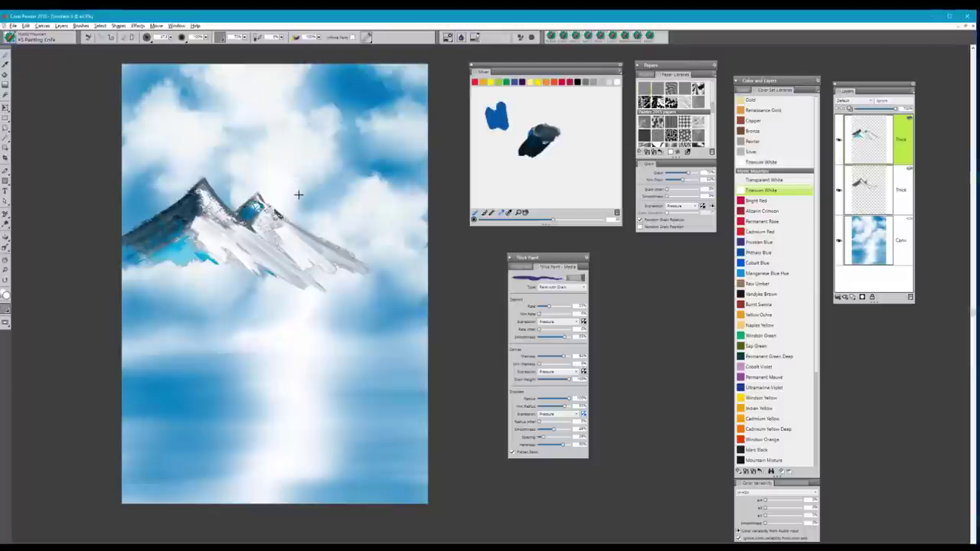
- Resize the knife, sample colours from the mountains, and refine the blue shadow below the tall summit and the small peak's right ridge
{"action": "left_click_drag", "start_coordinate": [300, 194], "coordinate": [303, 195], "text": "ctrl+alt"}
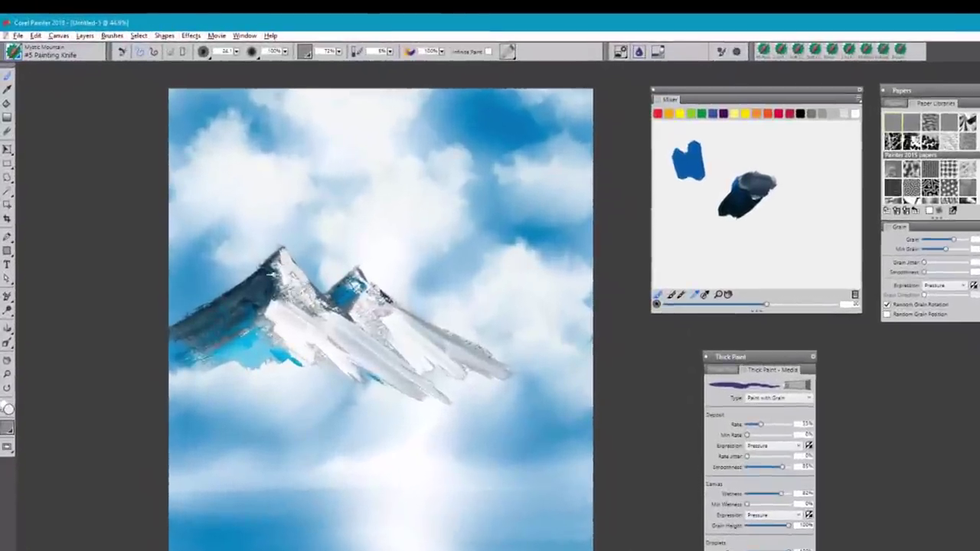
{"action": "left_click", "coordinate": [251, 329], "text": "alt"}
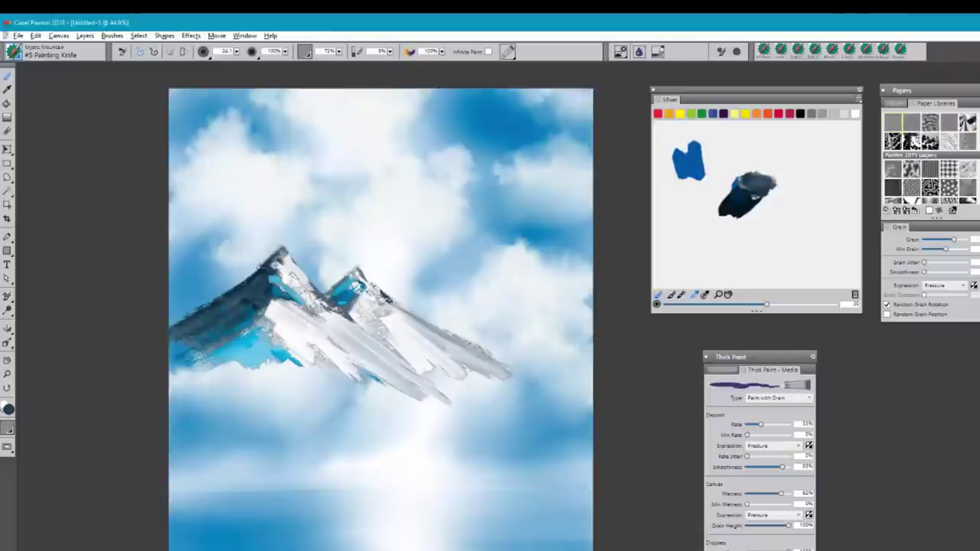
{"action": "left_click", "coordinate": [385, 312], "text": "alt"}
{"action": "left_click_drag", "start_coordinate": [360, 276], "coordinate": [385, 297]}
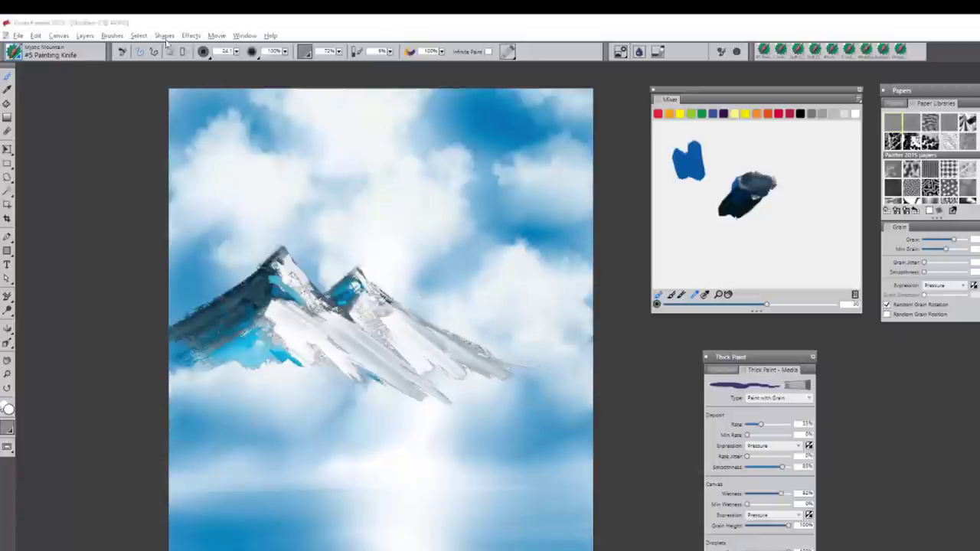
- Choose the Mountain Mists brush from the Mystic Mountain category and add a new layer
{"action": "left_click", "coordinate": [17, 54]}
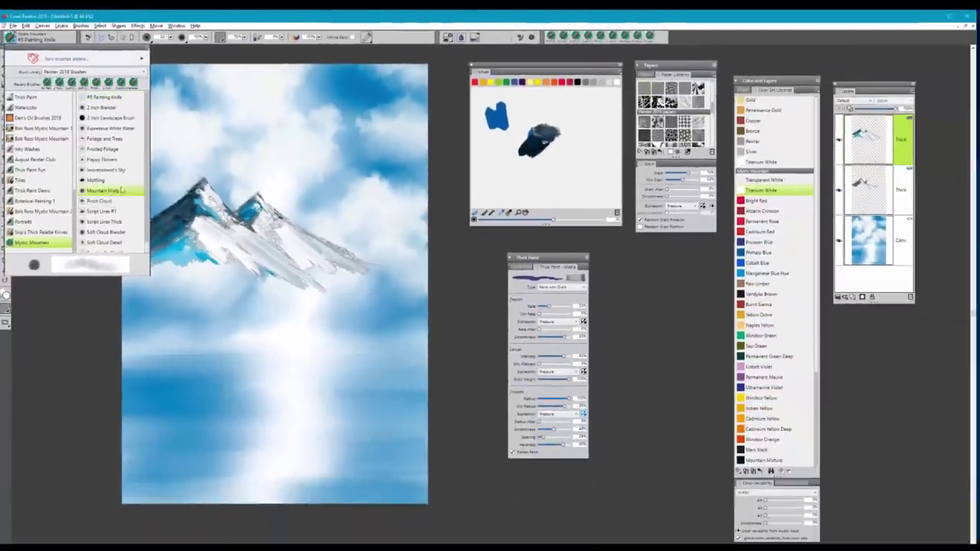
{"action": "left_click", "coordinate": [142, 264]}
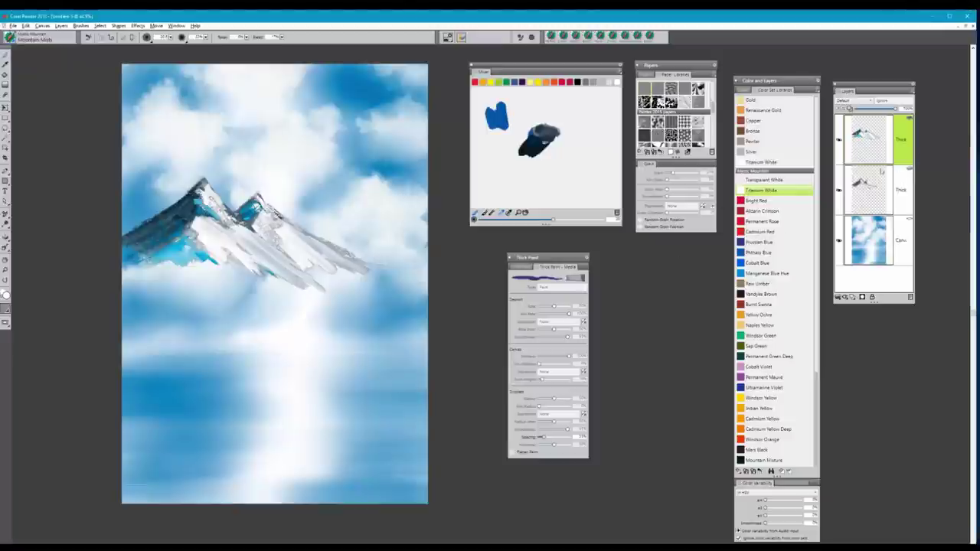
{"action": "left_click", "coordinate": [853, 298]}
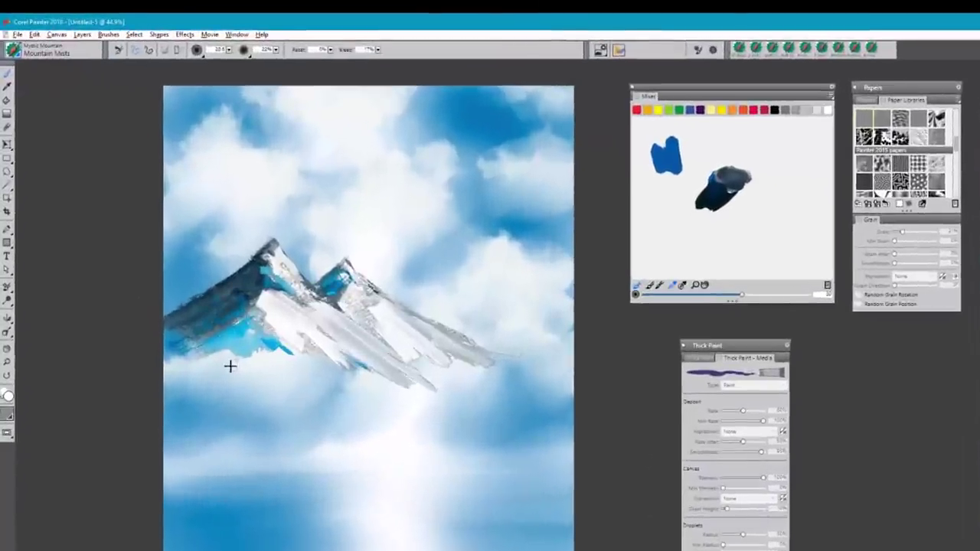
- Test a mist stroke over the tall peak's left base and raise the brush's Resat to 100%
{"action": "mouse_move", "coordinate": [231, 366]}
{"action": "left_mouse_down"}
{"action": "mouse_move", "coordinate": [243, 366]}
{"action": "mouse_move", "coordinate": [213, 333]}
{"action": "left_mouse_up"}
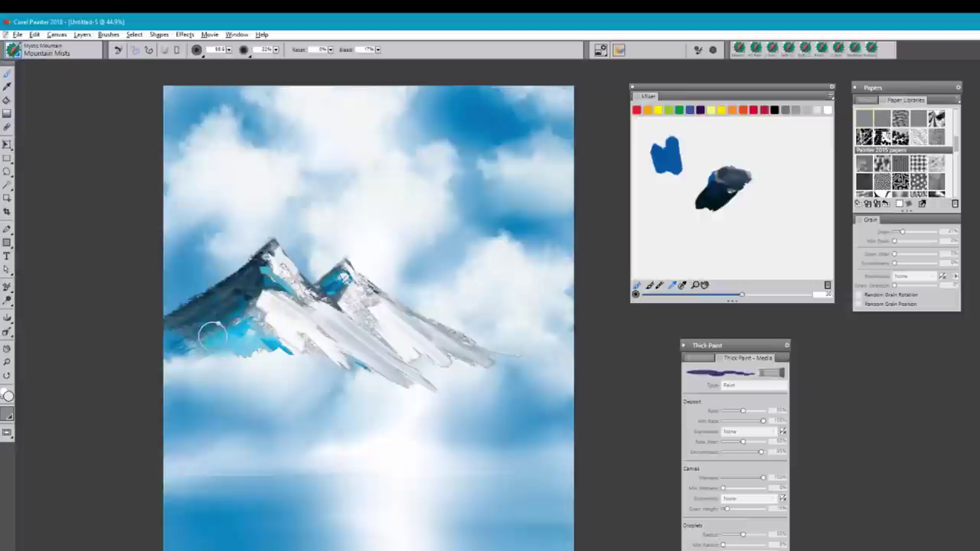
{"action": "left_click", "coordinate": [332, 50]}
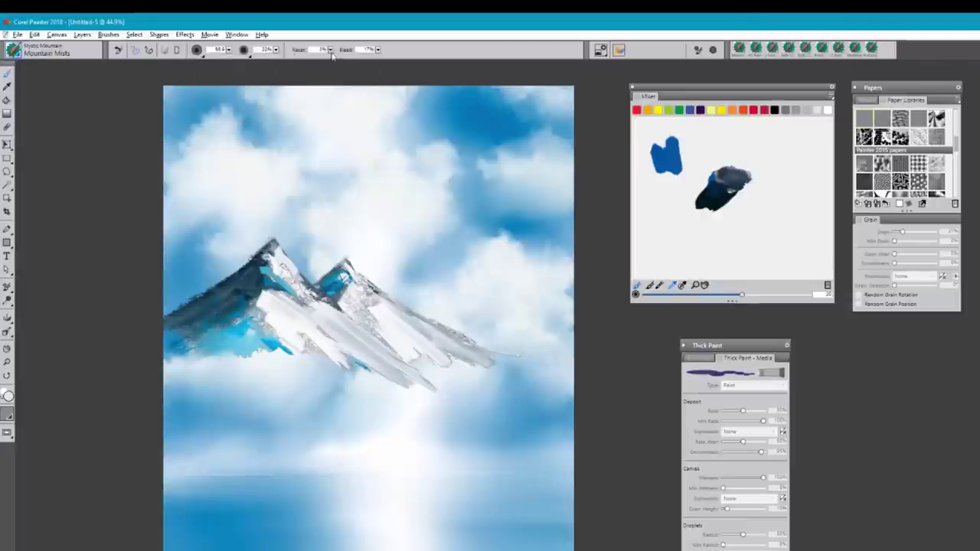
{"action": "left_click_drag", "start_coordinate": [332, 55], "coordinate": [431, 55]}
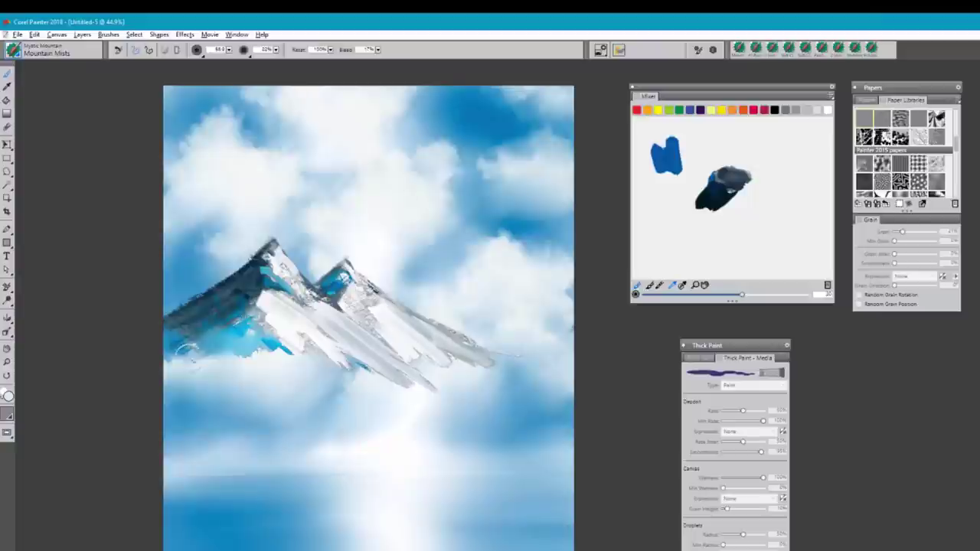
- Paint soft white mist across the bases of both mountains, fading their lower slopes into the clouds
{"action": "mouse_move", "coordinate": [186, 349]}
{"action": "left_mouse_down"}
{"action": "mouse_move", "coordinate": [195, 341]}
{"action": "mouse_move", "coordinate": [173, 300]}
{"action": "mouse_move", "coordinate": [196, 316]}
{"action": "mouse_move", "coordinate": [182, 297]}
{"action": "mouse_move", "coordinate": [161, 307]}
{"action": "mouse_move", "coordinate": [172, 328]}
{"action": "mouse_move", "coordinate": [203, 314]}
{"action": "mouse_move", "coordinate": [207, 325]}
{"action": "mouse_move", "coordinate": [184, 348]}
{"action": "mouse_move", "coordinate": [232, 336]}
{"action": "mouse_move", "coordinate": [228, 326]}
{"action": "mouse_move", "coordinate": [169, 348]}
{"action": "mouse_move", "coordinate": [268, 359]}
{"action": "mouse_move", "coordinate": [282, 341]}
{"action": "mouse_move", "coordinate": [320, 343]}
{"action": "mouse_move", "coordinate": [364, 369]}
{"action": "mouse_move", "coordinate": [401, 343]}
{"action": "mouse_move", "coordinate": [391, 366]}
{"action": "left_mouse_up"}
{"action": "mouse_move", "coordinate": [518, 356]}
{"action": "left_mouse_down"}
{"action": "mouse_move", "coordinate": [444, 333]}
{"action": "mouse_move", "coordinate": [510, 329]}
{"action": "left_mouse_up"}
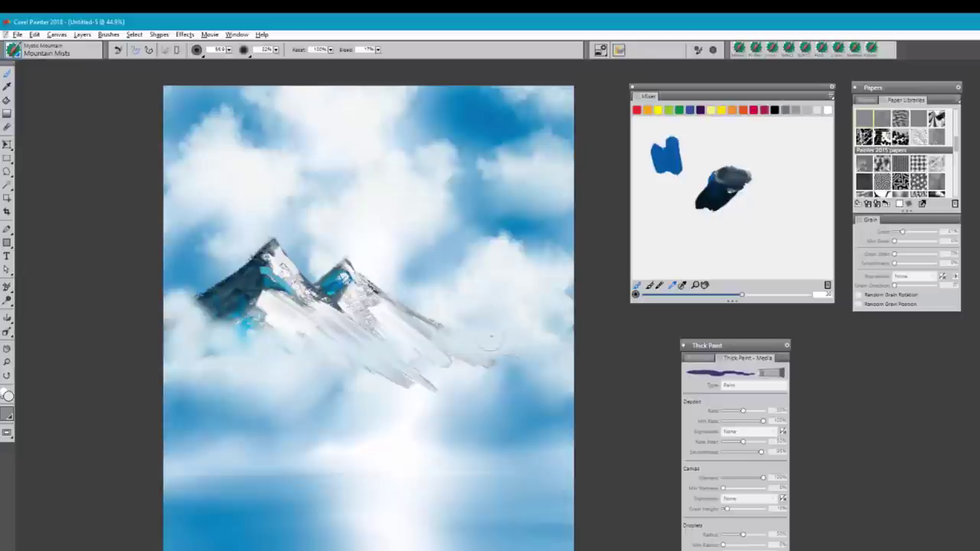
{"action": "mouse_move", "coordinate": [314, 337]}
{"action": "left_mouse_down"}
{"action": "mouse_move", "coordinate": [249, 329]}
{"action": "mouse_move", "coordinate": [209, 350]}
{"action": "left_mouse_up"}
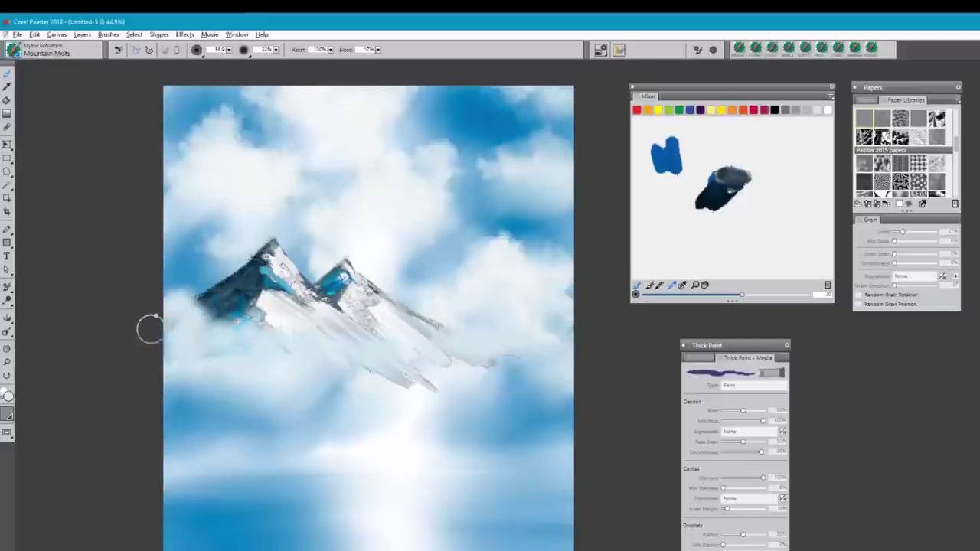
{"action": "left_click_drag", "start_coordinate": [151, 329], "coordinate": [170, 322]}
{"action": "left_click_drag", "start_coordinate": [334, 303], "coordinate": [366, 338]}
{"action": "mouse_move", "coordinate": [452, 322]}
{"action": "left_mouse_down"}
{"action": "mouse_move", "coordinate": [490, 336]}
{"action": "mouse_move", "coordinate": [562, 336]}
{"action": "mouse_move", "coordinate": [518, 366]}
{"action": "mouse_move", "coordinate": [490, 364]}
{"action": "left_mouse_up"}
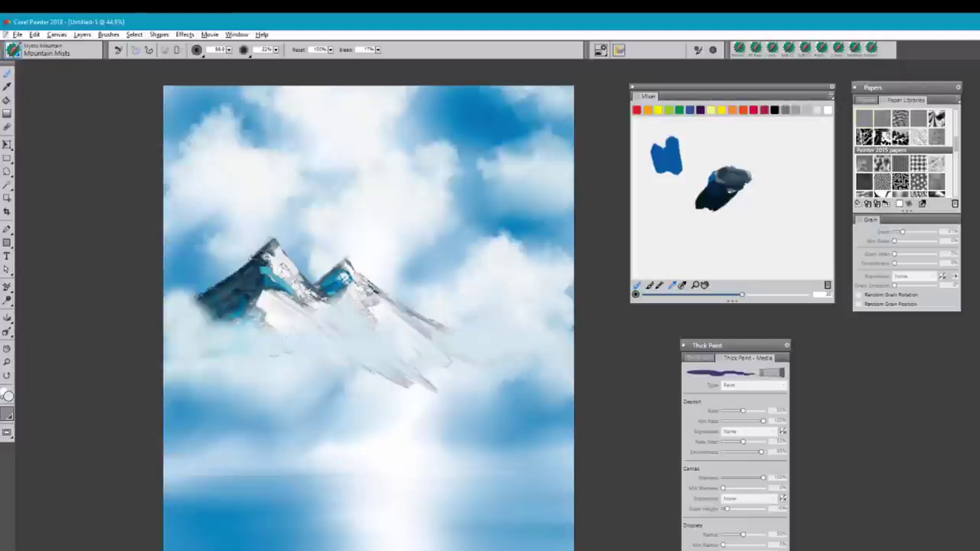
{"action": "left_click_drag", "start_coordinate": [338, 323], "coordinate": [349, 331]}
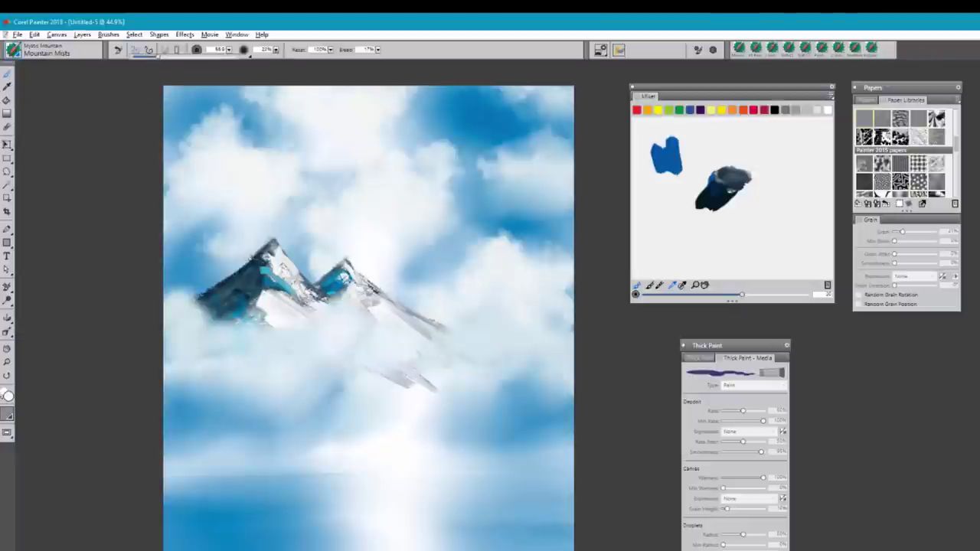
- Set the brush opacity to 100% and build denser white clouds along the mountains' base
{"action": "left_click_drag", "start_coordinate": [157, 56], "coordinate": [236, 57]}
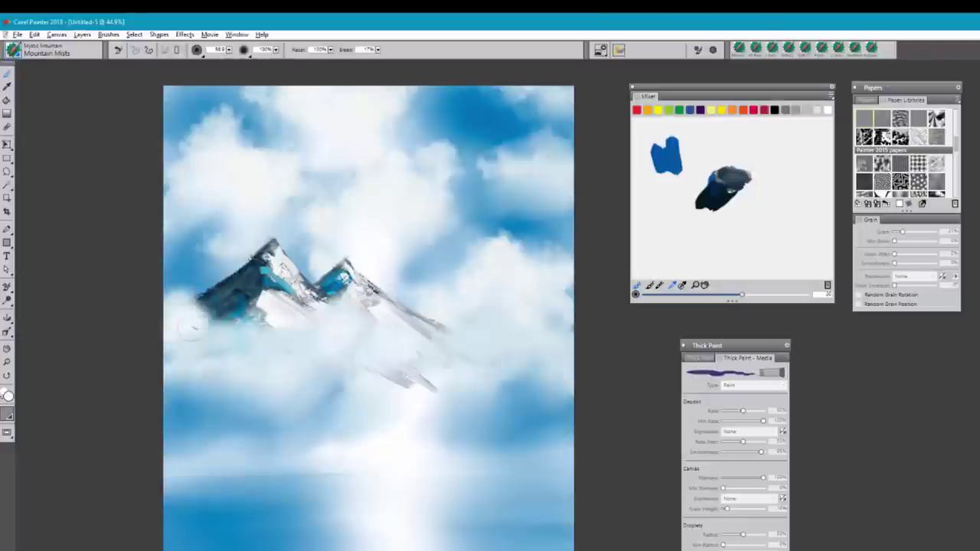
{"action": "mouse_move", "coordinate": [191, 323]}
{"action": "left_mouse_down"}
{"action": "mouse_move", "coordinate": [226, 306]}
{"action": "mouse_move", "coordinate": [228, 333]}
{"action": "mouse_move", "coordinate": [252, 332]}
{"action": "mouse_move", "coordinate": [291, 355]}
{"action": "mouse_move", "coordinate": [296, 337]}
{"action": "mouse_move", "coordinate": [245, 356]}
{"action": "mouse_move", "coordinate": [294, 362]}
{"action": "mouse_move", "coordinate": [297, 399]}
{"action": "mouse_move", "coordinate": [342, 383]}
{"action": "mouse_move", "coordinate": [358, 404]}
{"action": "mouse_move", "coordinate": [366, 395]}
{"action": "mouse_move", "coordinate": [390, 404]}
{"action": "mouse_move", "coordinate": [408, 403]}
{"action": "mouse_move", "coordinate": [422, 378]}
{"action": "mouse_move", "coordinate": [484, 389]}
{"action": "mouse_move", "coordinate": [528, 381]}
{"action": "mouse_move", "coordinate": [526, 332]}
{"action": "mouse_move", "coordinate": [496, 335]}
{"action": "mouse_move", "coordinate": [539, 352]}
{"action": "mouse_move", "coordinate": [478, 326]}
{"action": "mouse_move", "coordinate": [535, 338]}
{"action": "mouse_move", "coordinate": [531, 380]}
{"action": "mouse_move", "coordinate": [517, 386]}
{"action": "mouse_move", "coordinate": [476, 323]}
{"action": "mouse_move", "coordinate": [542, 331]}
{"action": "left_mouse_up"}
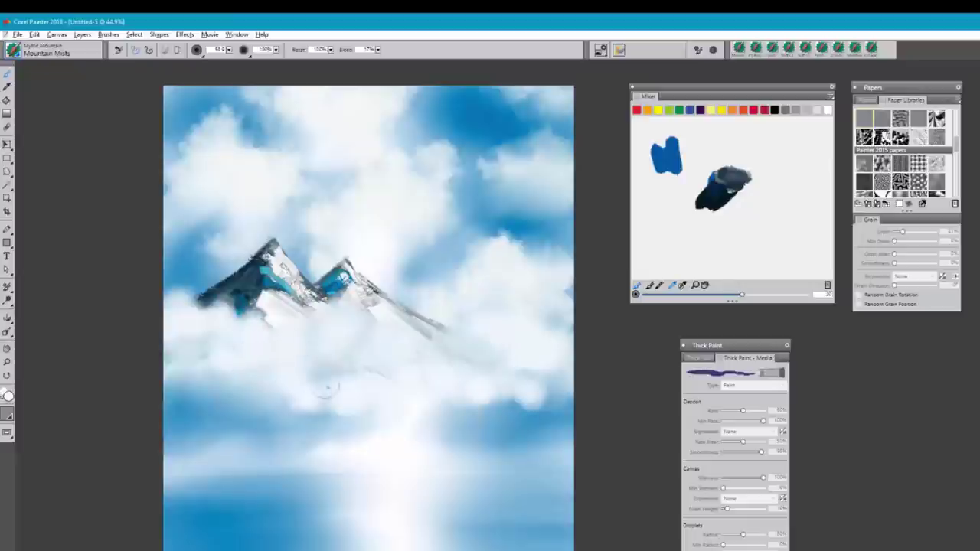
{"action": "left_click_drag", "start_coordinate": [226, 359], "coordinate": [186, 354]}
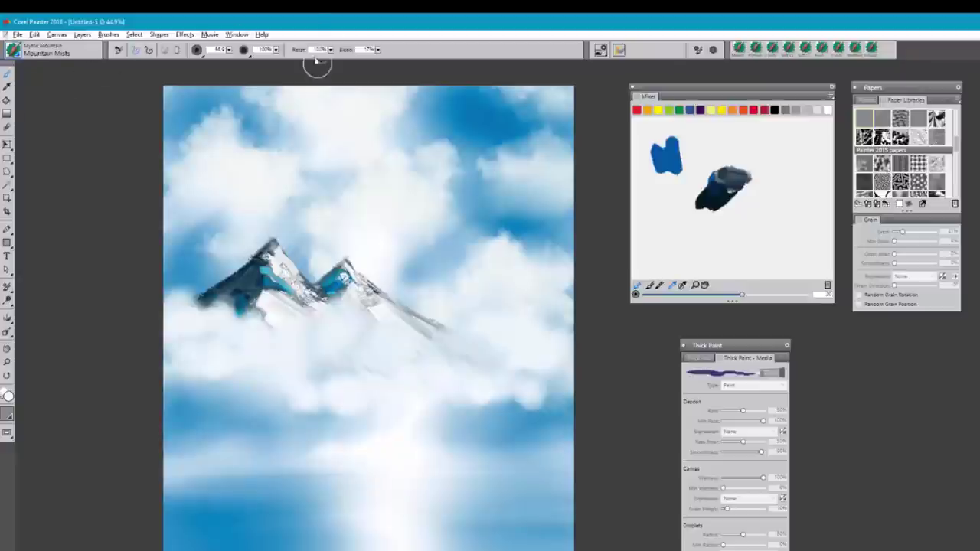
- Set the Mountain Mists brush's Resat to 0% and smooth the white mist along the mountains' bases
{"action": "left_click_drag", "start_coordinate": [331, 51], "coordinate": [224, 104]}
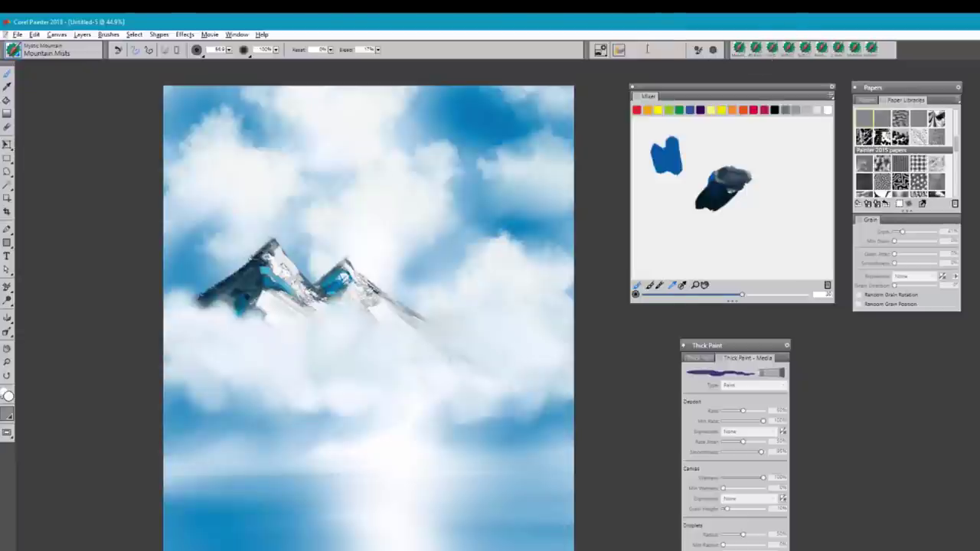
- Choose the 2 Inch Blender brush and drop all layers onto the canvas
{"action": "left_click", "coordinate": [772, 49]}
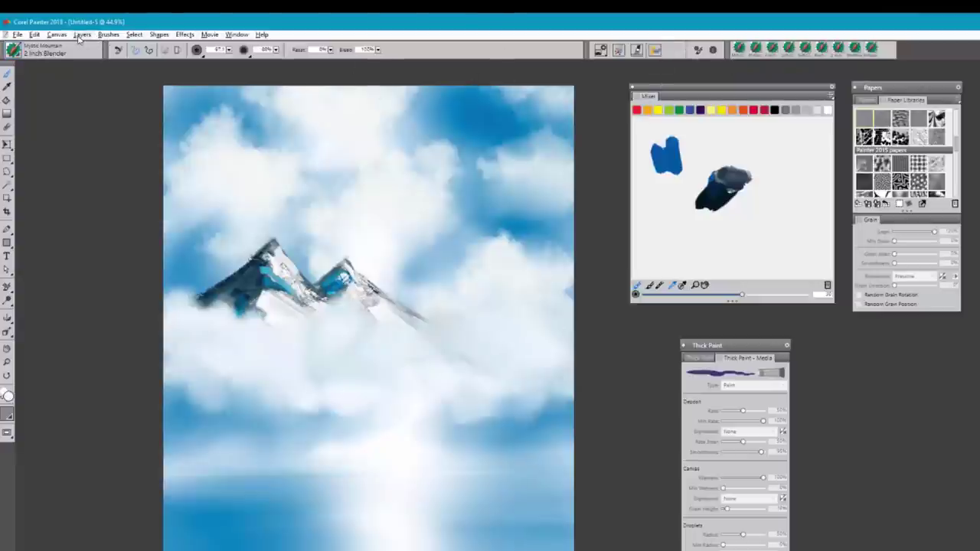
{"action": "left_click", "coordinate": [89, 37]}
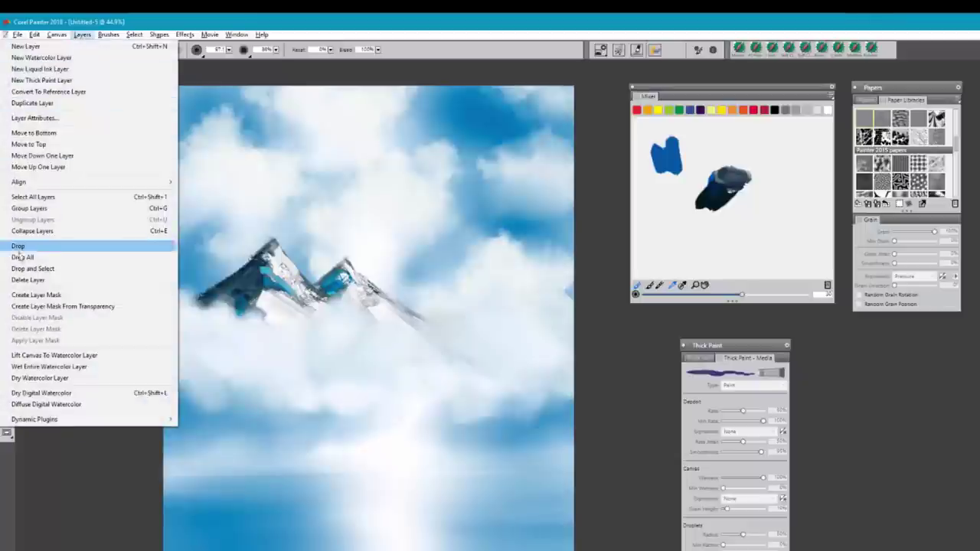
{"action": "left_click", "coordinate": [43, 255]}
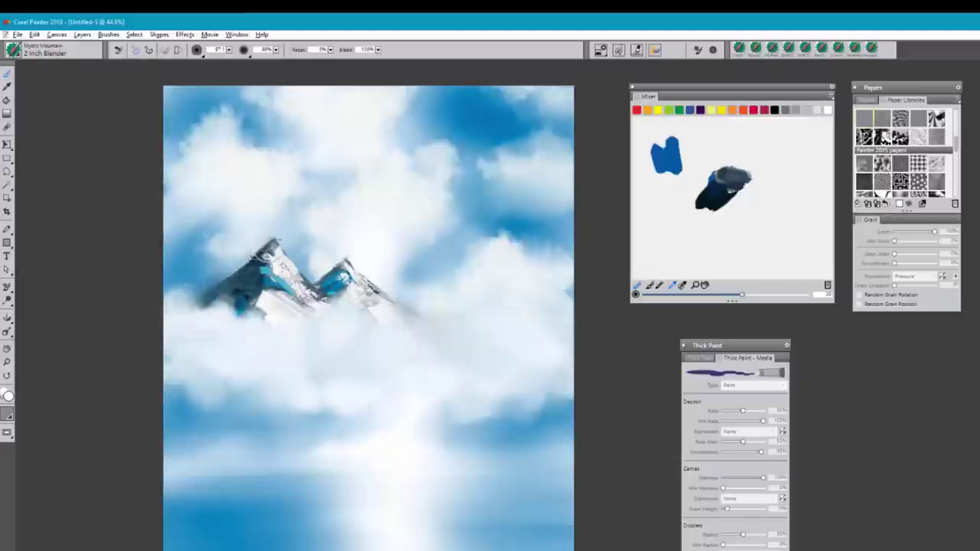
- Soften the tall peak's left edge and blend the clouds below the mountains with an enlarged 2 Inch Blender
{"action": "left_click_drag", "start_coordinate": [264, 244], "coordinate": [203, 299]}
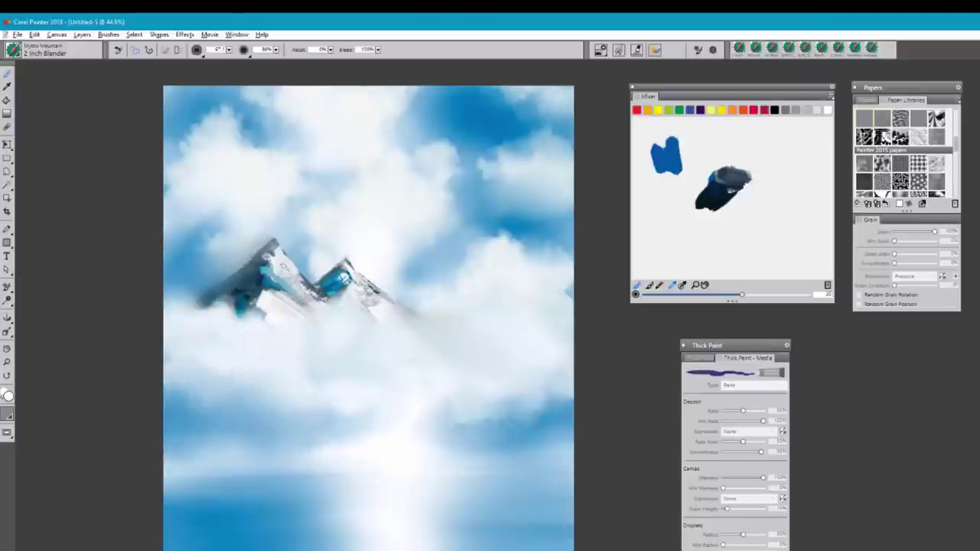
{"action": "mouse_move", "coordinate": [521, 406]}
{"action": "left_mouse_down", "text": "ctrl+alt"}
{"action": "mouse_move", "coordinate": [527, 412]}
{"action": "mouse_move", "coordinate": [517, 413]}
{"action": "left_mouse_up", "text": "ctrl+alt"}
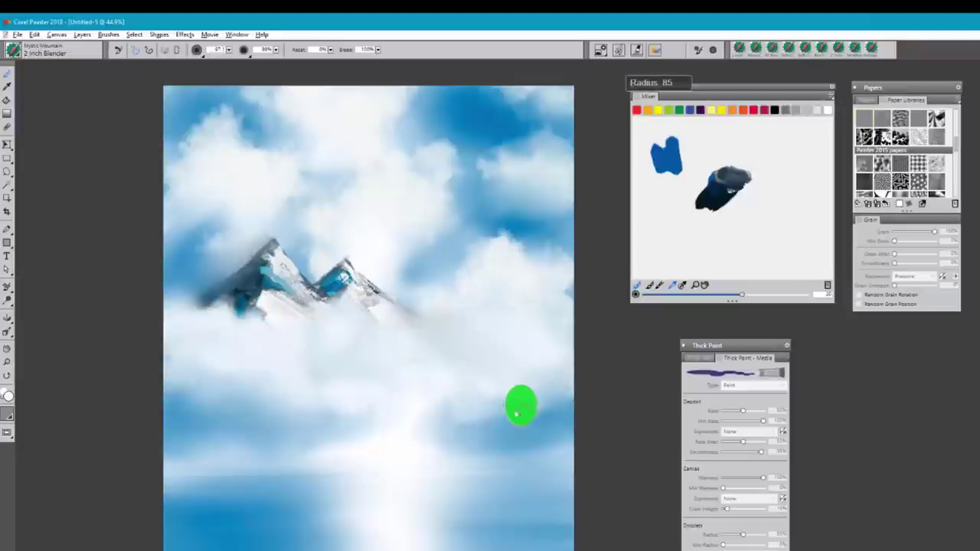
{"action": "left_click_drag", "start_coordinate": [503, 379], "coordinate": [485, 386]}
{"action": "left_click_drag", "start_coordinate": [503, 427], "coordinate": [503, 426]}
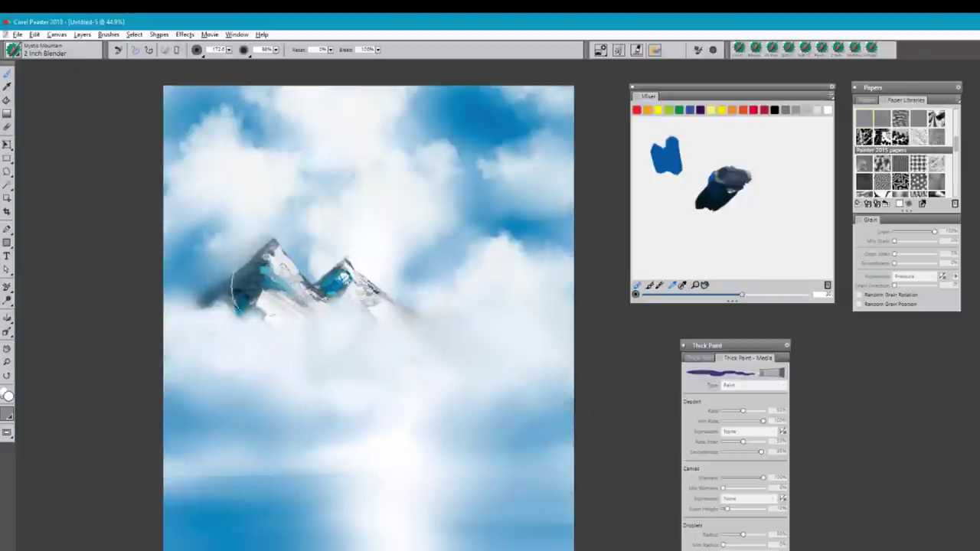
- Blend the blue shadows and snow on both peaks with a smaller 2 Inch Blender
{"action": "mouse_move", "coordinate": [334, 306]}
{"action": "left_mouse_down"}
{"action": "mouse_move", "coordinate": [275, 264]}
{"action": "mouse_move", "coordinate": [264, 267]}
{"action": "left_mouse_up"}
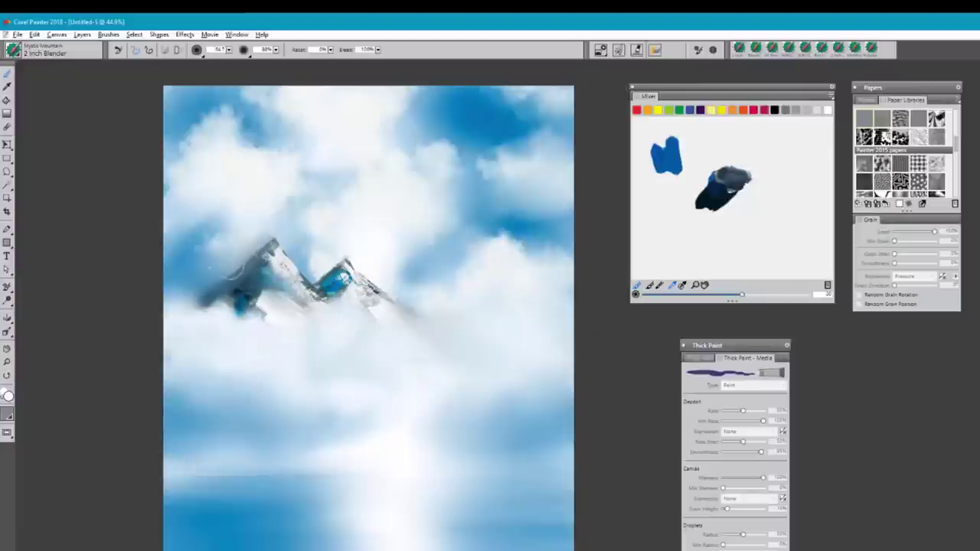
{"action": "left_click_drag", "start_coordinate": [200, 274], "coordinate": [179, 280]}
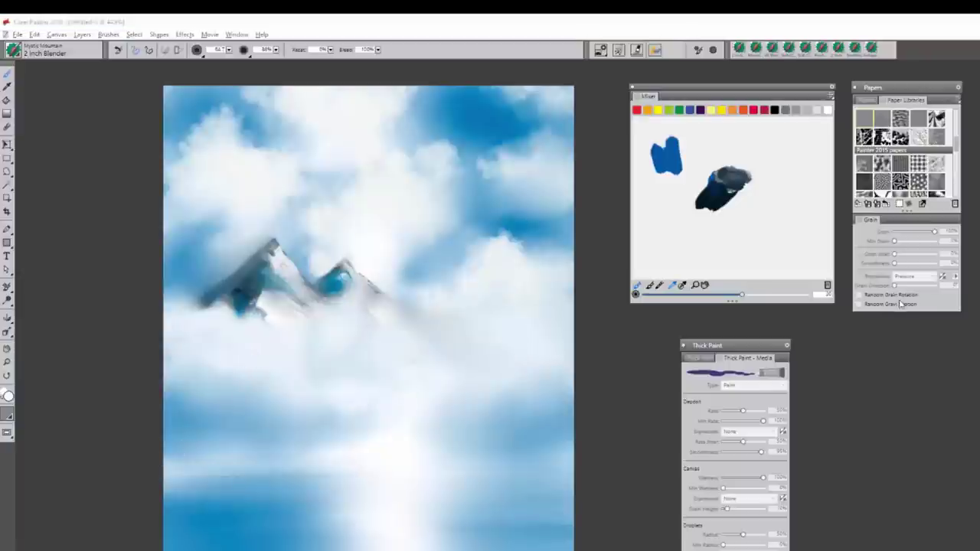
- Choose the Foliage and Trees brush, add a dark teal-green swatch in the Mixer and create a new layer
{"action": "left_click", "coordinate": [21, 54]}
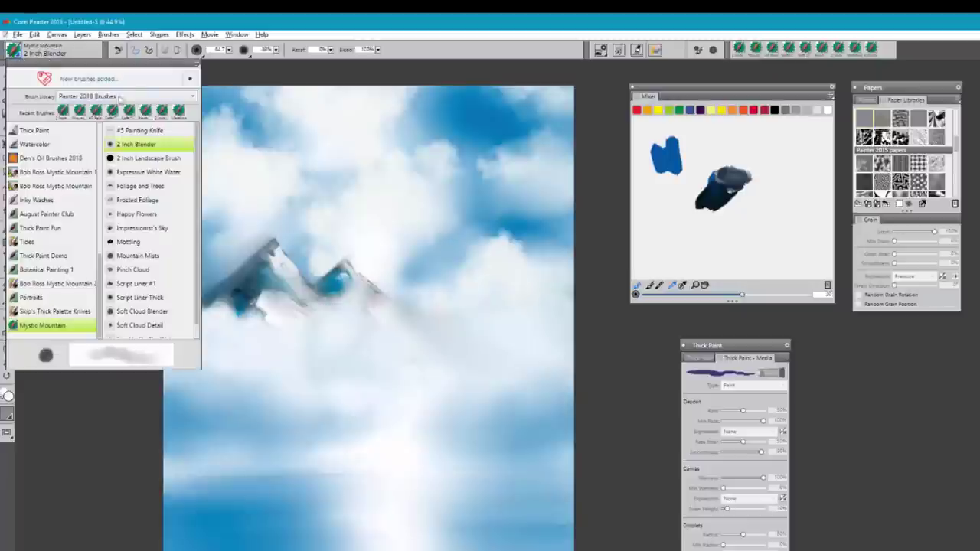
{"action": "left_click", "coordinate": [141, 186]}
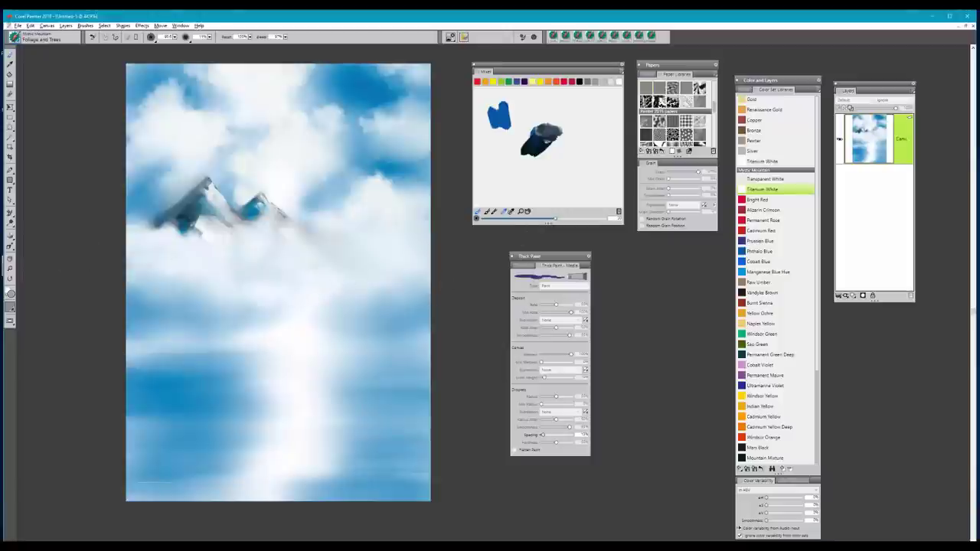
{"action": "key", "text": "shift+s"}
{"action": "mouse_move", "coordinate": [493, 168]}
{"action": "left_mouse_down"}
{"action": "mouse_move", "coordinate": [502, 150]}
{"action": "mouse_move", "coordinate": [494, 191]}
{"action": "left_mouse_up"}
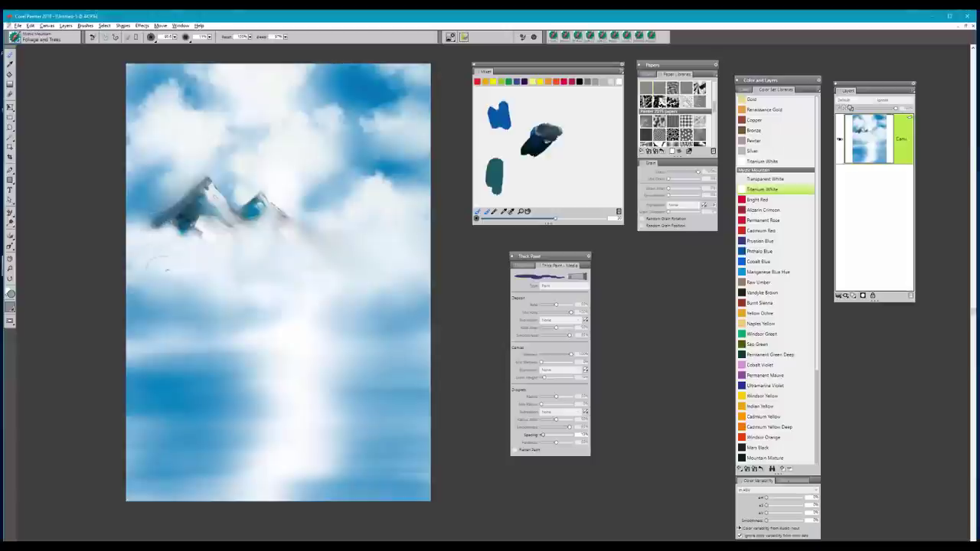
{"action": "left_click", "coordinate": [852, 296]}
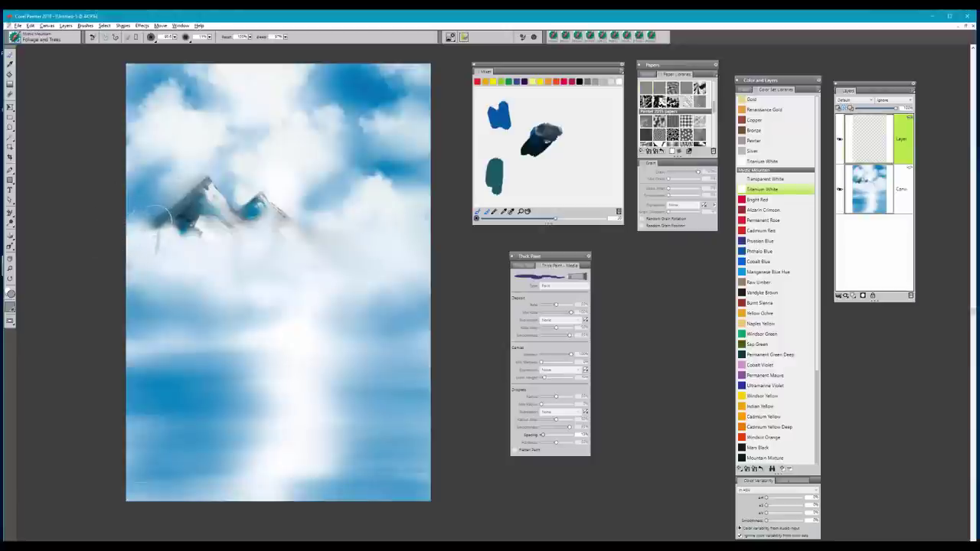
- Paint a row of vertical teal tree strokes in the mist below the tall peak's left base
{"action": "left_click_drag", "start_coordinate": [156, 217], "coordinate": [157, 253]}
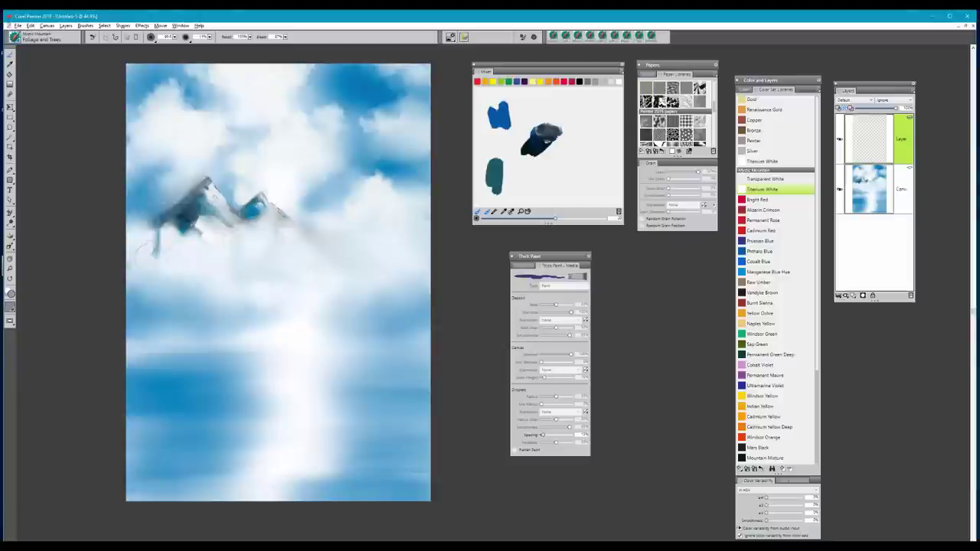
{"action": "mouse_move", "coordinate": [164, 222]}
{"action": "left_mouse_down"}
{"action": "mouse_move", "coordinate": [160, 250]}
{"action": "mouse_move", "coordinate": [182, 224]}
{"action": "mouse_move", "coordinate": [175, 253]}
{"action": "mouse_move", "coordinate": [143, 247]}
{"action": "mouse_move", "coordinate": [137, 228]}
{"action": "mouse_move", "coordinate": [130, 252]}
{"action": "left_mouse_up"}
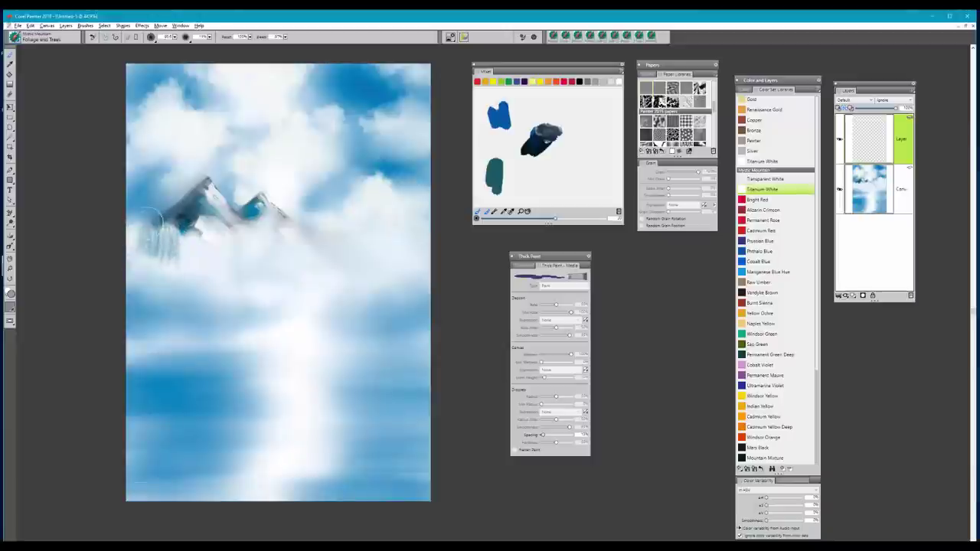
{"action": "left_click_drag", "start_coordinate": [150, 218], "coordinate": [157, 230]}
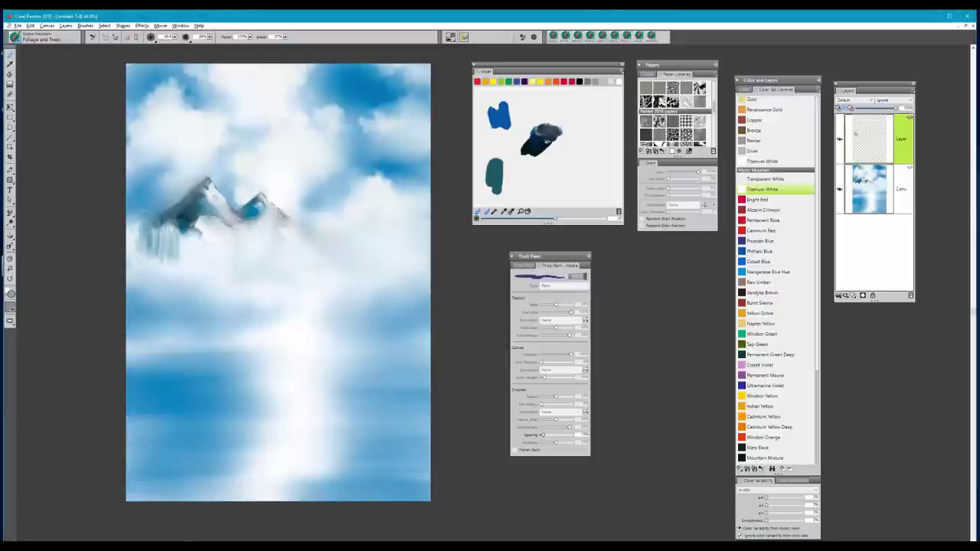
{"action": "mouse_move", "coordinate": [151, 218]}
{"action": "left_mouse_down"}
{"action": "mouse_move", "coordinate": [150, 253]}
{"action": "mouse_move", "coordinate": [136, 254]}
{"action": "mouse_move", "coordinate": [164, 257]}
{"action": "left_mouse_up"}
{"action": "mouse_move", "coordinate": [177, 228]}
{"action": "left_mouse_down"}
{"action": "mouse_move", "coordinate": [198, 253]}
{"action": "mouse_move", "coordinate": [178, 224]}
{"action": "mouse_move", "coordinate": [205, 247]}
{"action": "mouse_move", "coordinate": [206, 272]}
{"action": "left_mouse_up"}
{"action": "left_click_drag", "start_coordinate": [207, 240], "coordinate": [201, 271]}
{"action": "mouse_move", "coordinate": [167, 232]}
{"action": "left_mouse_down"}
{"action": "mouse_move", "coordinate": [166, 250]}
{"action": "mouse_move", "coordinate": [115, 219]}
{"action": "mouse_move", "coordinate": [131, 245]}
{"action": "left_mouse_up"}
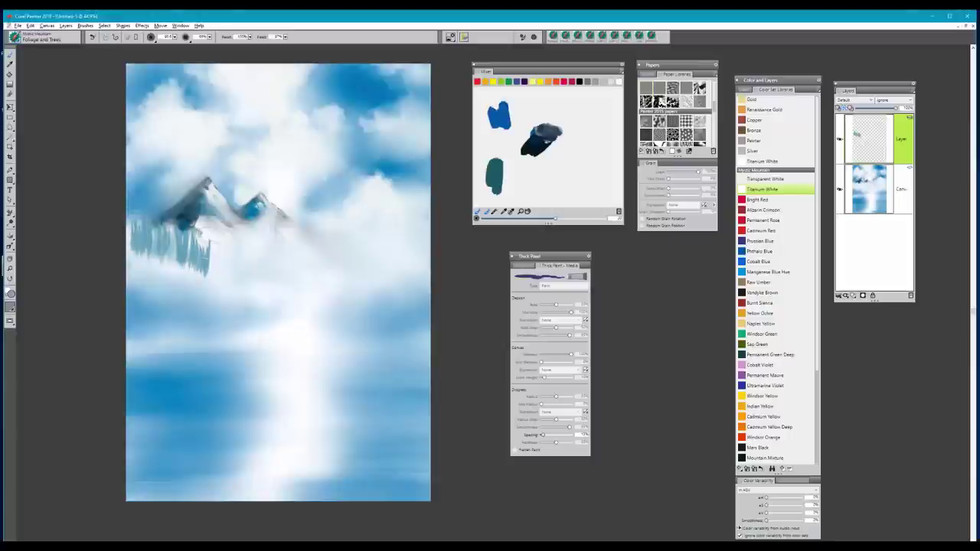
- Extend the teal tree line diagonally down to the right, ending above the white reflection in the centre
{"action": "mouse_move", "coordinate": [208, 243]}
{"action": "left_mouse_down"}
{"action": "mouse_move", "coordinate": [209, 272]}
{"action": "mouse_move", "coordinate": [219, 277]}
{"action": "mouse_move", "coordinate": [214, 246]}
{"action": "mouse_move", "coordinate": [216, 268]}
{"action": "mouse_move", "coordinate": [233, 271]}
{"action": "left_mouse_up"}
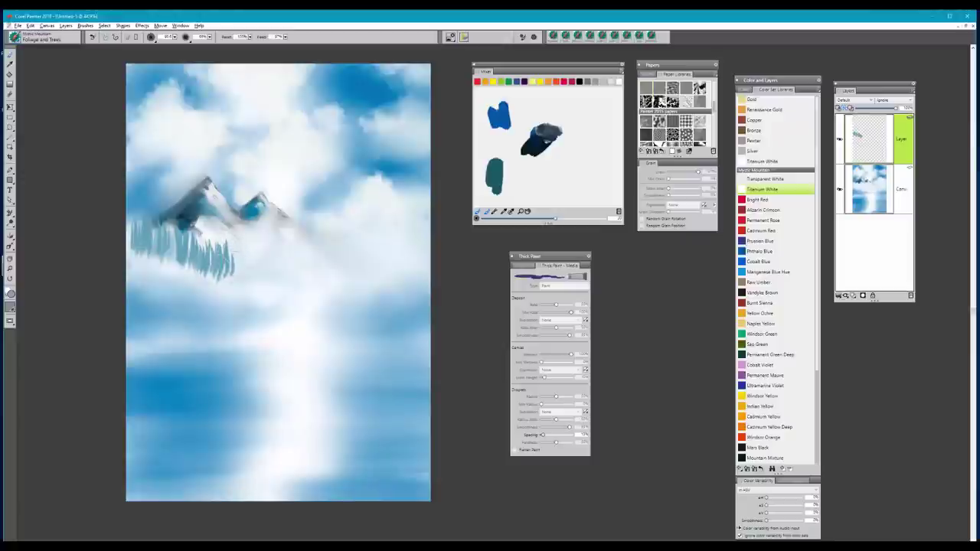
{"action": "mouse_move", "coordinate": [234, 252]}
{"action": "left_mouse_down"}
{"action": "mouse_move", "coordinate": [236, 279]}
{"action": "mouse_move", "coordinate": [257, 288]}
{"action": "left_mouse_up"}
{"action": "mouse_move", "coordinate": [262, 273]}
{"action": "left_mouse_down"}
{"action": "mouse_move", "coordinate": [282, 310]}
{"action": "mouse_move", "coordinate": [259, 295]}
{"action": "left_mouse_up"}
{"action": "mouse_move", "coordinate": [247, 264]}
{"action": "left_mouse_down"}
{"action": "mouse_move", "coordinate": [248, 285]}
{"action": "mouse_move", "coordinate": [323, 312]}
{"action": "left_mouse_up"}
{"action": "mouse_move", "coordinate": [330, 279]}
{"action": "left_mouse_down"}
{"action": "mouse_move", "coordinate": [331, 309]}
{"action": "mouse_move", "coordinate": [304, 301]}
{"action": "left_mouse_up"}
{"action": "left_click_drag", "start_coordinate": [275, 273], "coordinate": [275, 293]}
{"action": "left_click_drag", "start_coordinate": [257, 263], "coordinate": [252, 292]}
{"action": "left_click_drag", "start_coordinate": [246, 262], "coordinate": [247, 288]}
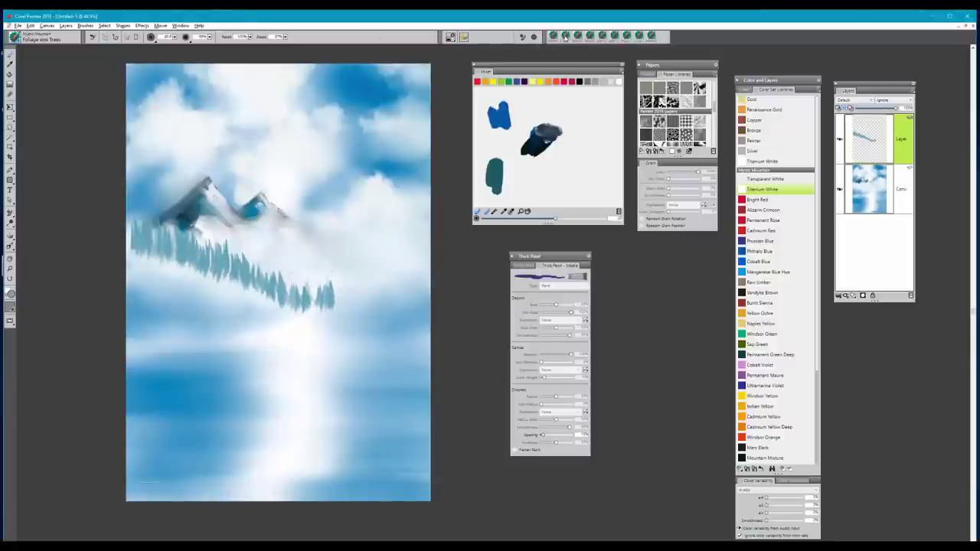
- Blend the lower edges of the distant tree line into the mist using an enlarged 2 Inch Blender
{"action": "left_click", "coordinate": [565, 36]}
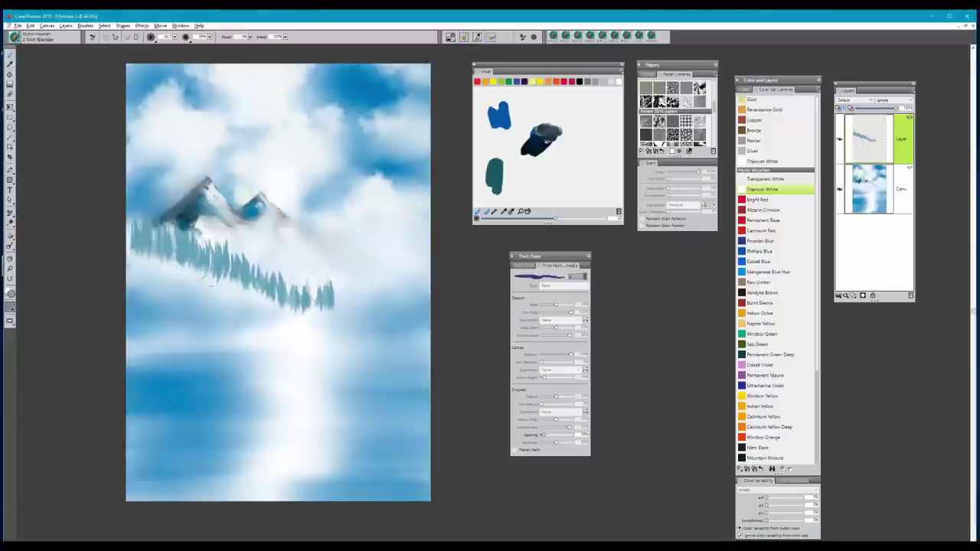
{"action": "left_click_drag", "start_coordinate": [209, 288], "coordinate": [228, 289]}
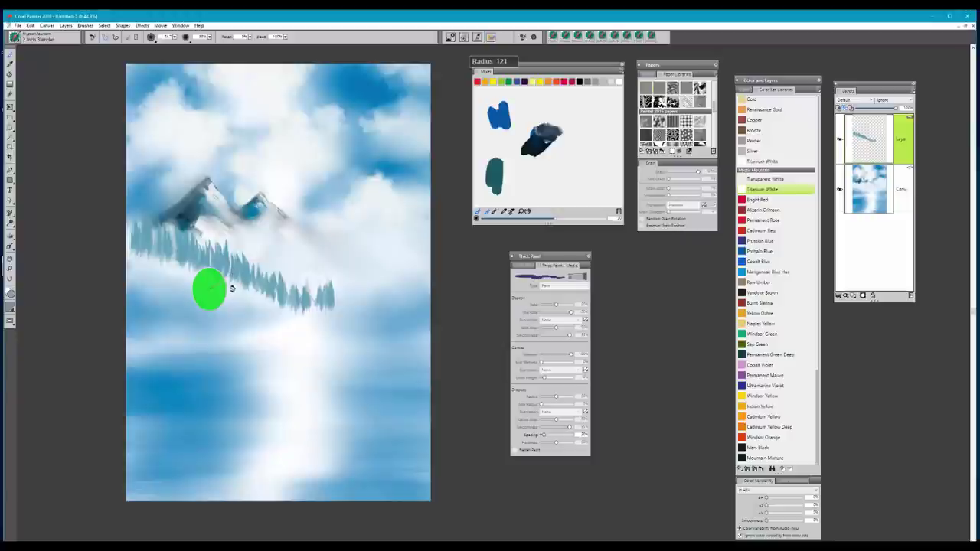
{"action": "left_click_drag", "start_coordinate": [232, 289], "coordinate": [186, 304]}
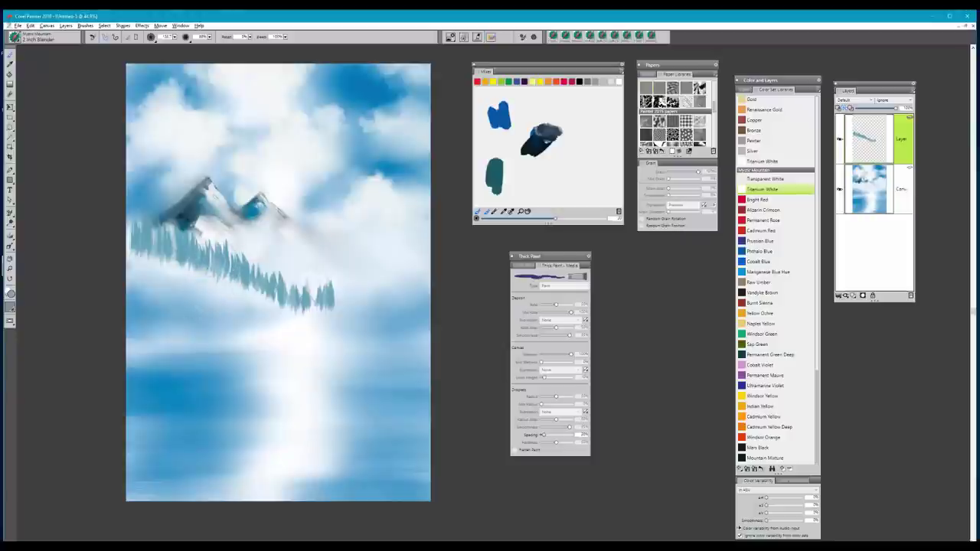
{"action": "mouse_move", "coordinate": [200, 261]}
{"action": "left_mouse_down"}
{"action": "mouse_move", "coordinate": [186, 306]}
{"action": "mouse_move", "coordinate": [170, 318]}
{"action": "left_mouse_up"}
{"action": "left_click_drag", "start_coordinate": [252, 277], "coordinate": [236, 305]}
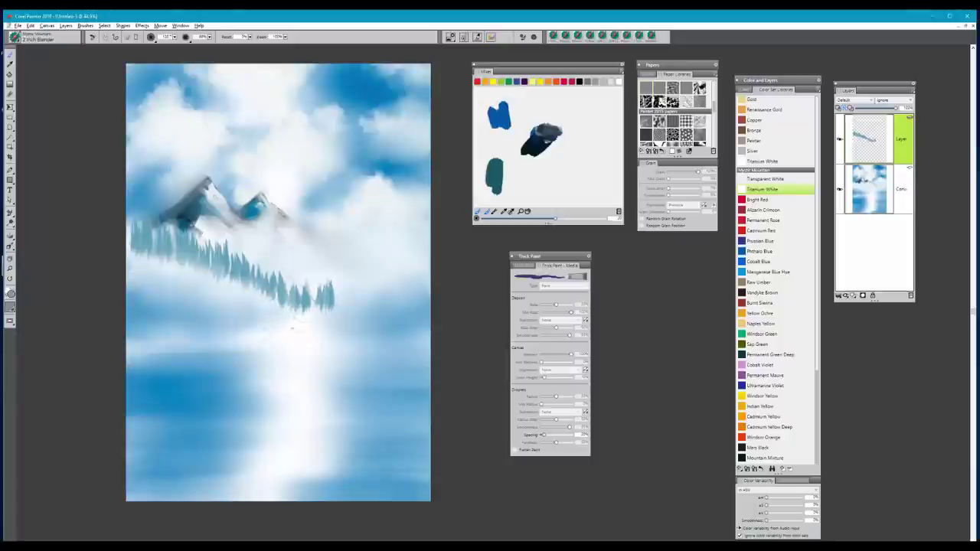
{"action": "left_click_drag", "start_coordinate": [309, 298], "coordinate": [300, 327]}
{"action": "left_click_drag", "start_coordinate": [283, 293], "coordinate": [273, 312]}
{"action": "left_click_drag", "start_coordinate": [266, 283], "coordinate": [252, 301]}
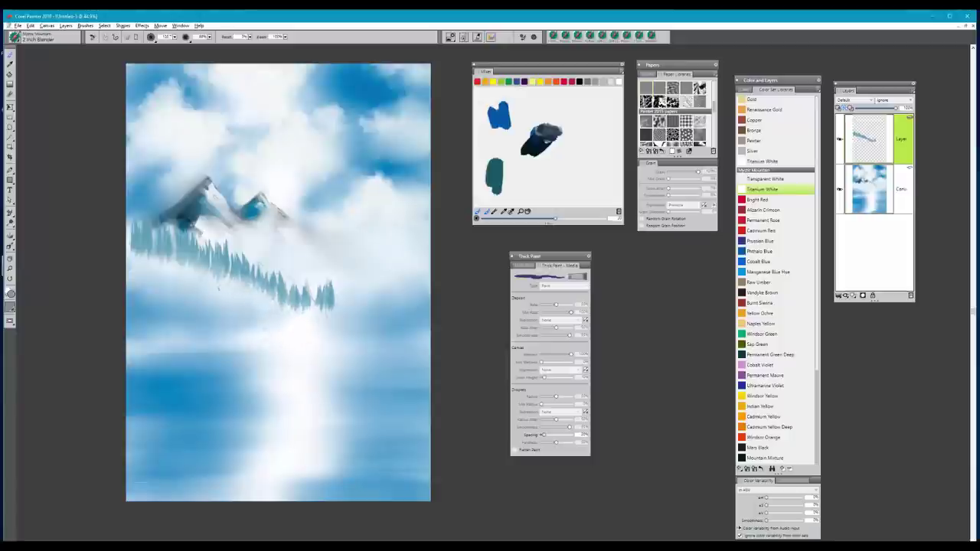
{"action": "left_click_drag", "start_coordinate": [146, 252], "coordinate": [129, 272]}
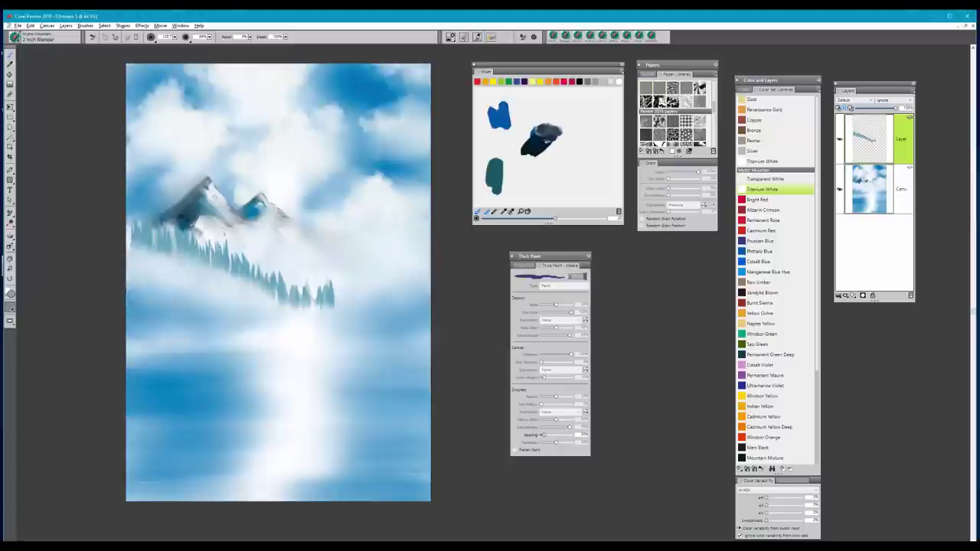
{"action": "mouse_move", "coordinate": [230, 253]}
{"action": "left_mouse_down"}
{"action": "mouse_move", "coordinate": [252, 269]}
{"action": "mouse_move", "coordinate": [268, 256]}
{"action": "mouse_move", "coordinate": [329, 299]}
{"action": "left_mouse_up"}
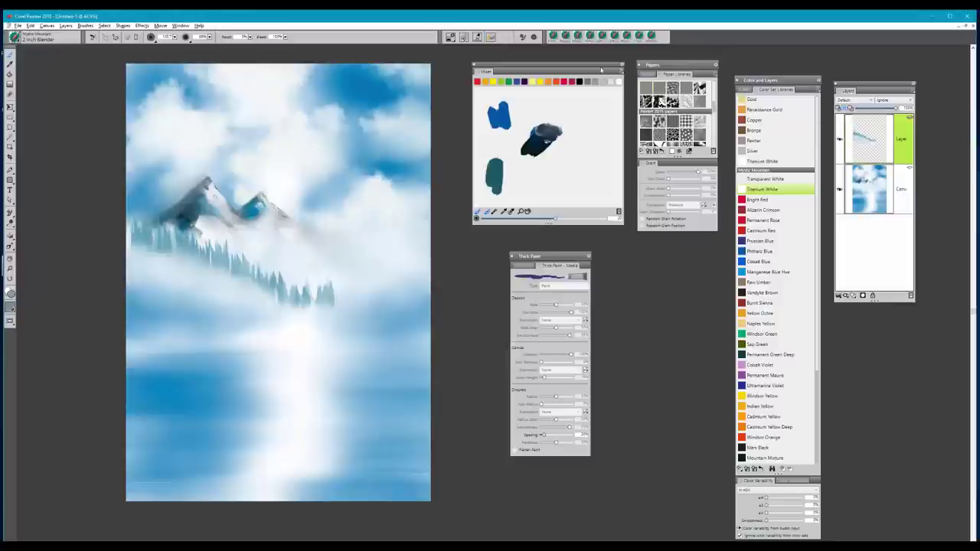
- Pick a darker blue-grey colour and paint the first trees on the painting's right side with the Foliage and Trees brush
{"action": "left_click", "coordinate": [747, 90]}
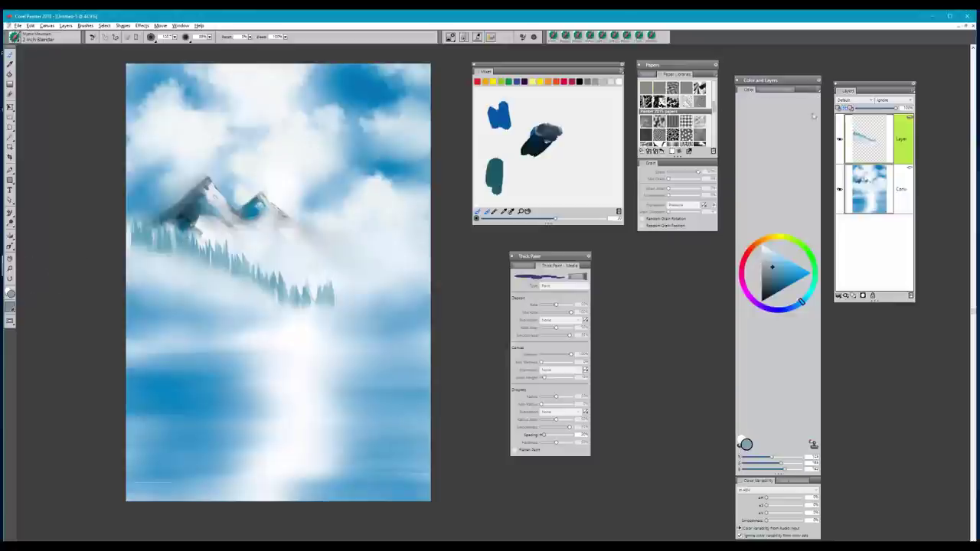
{"action": "left_click", "coordinate": [775, 272]}
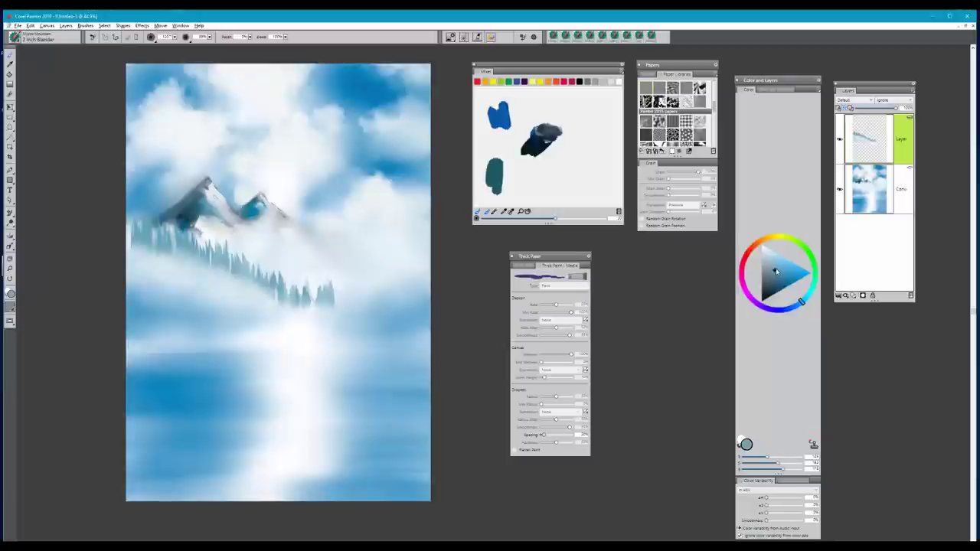
{"action": "left_click", "coordinate": [775, 277]}
{"action": "left_click", "coordinate": [774, 270]}
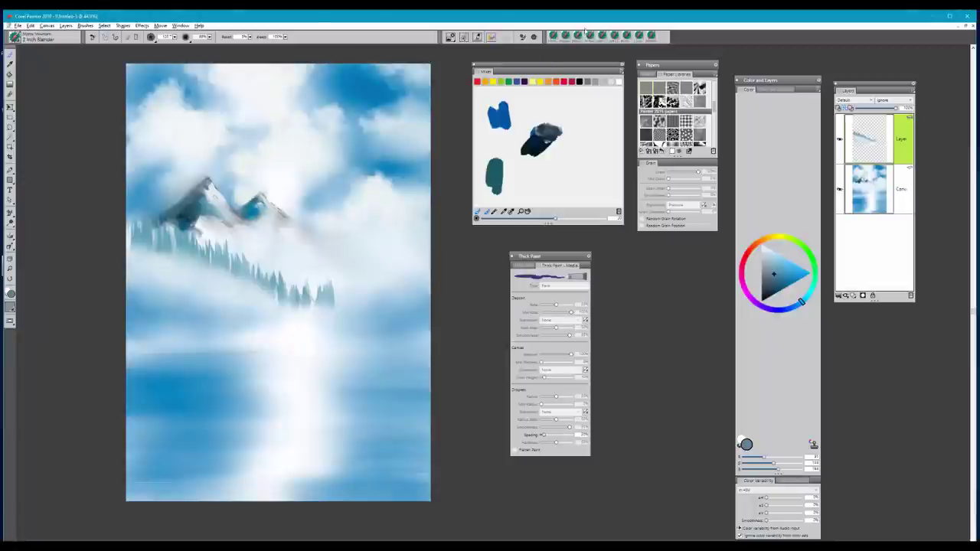
{"action": "left_click", "coordinate": [565, 36]}
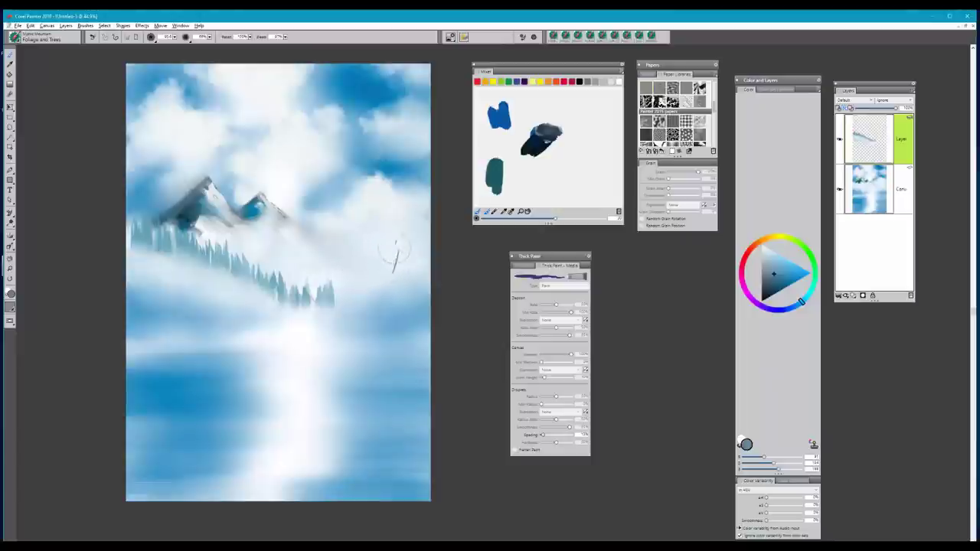
{"action": "left_click_drag", "start_coordinate": [398, 244], "coordinate": [397, 274]}
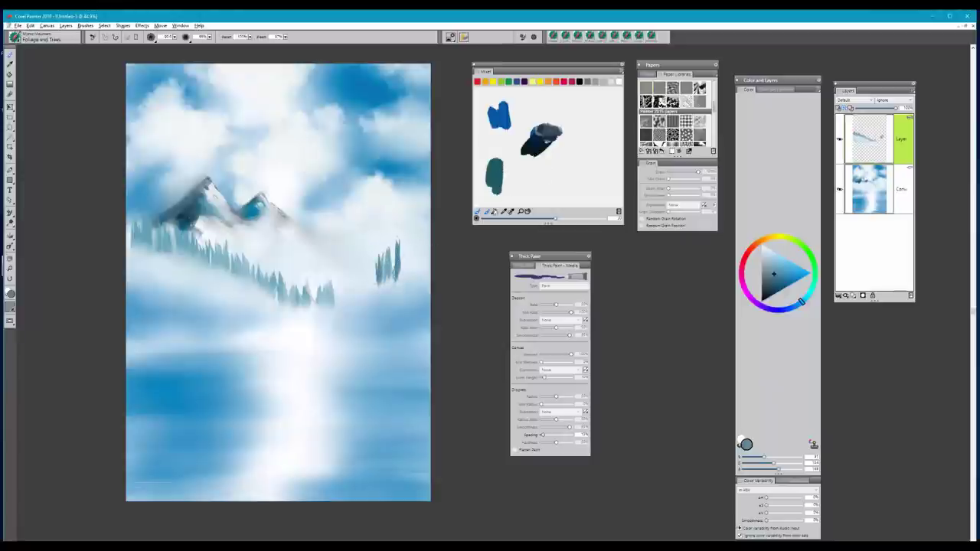
- Darken the blue-grey slightly and continue the right-hand tree line down to meet the left one in the centre
{"action": "left_click_drag", "start_coordinate": [774, 278], "coordinate": [775, 281]}
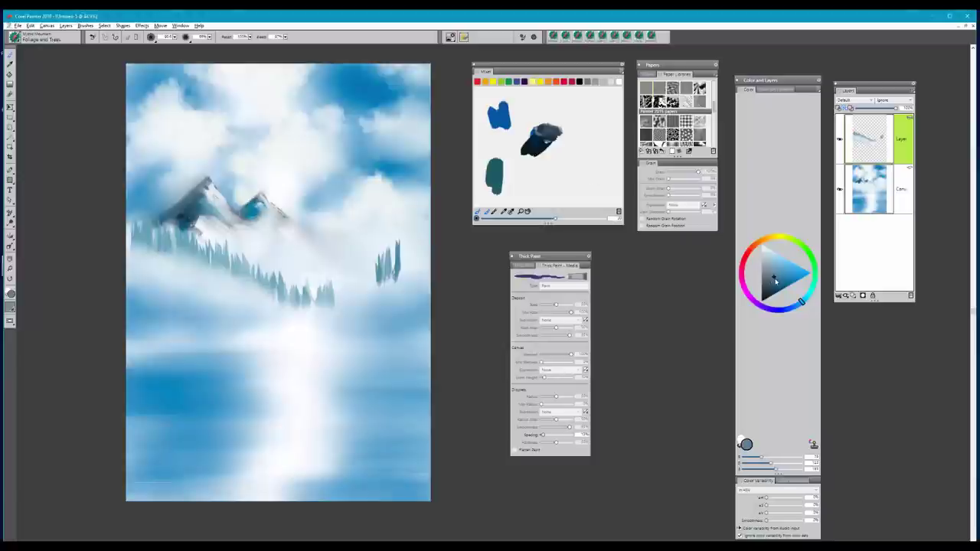
{"action": "left_click_drag", "start_coordinate": [397, 278], "coordinate": [398, 242]}
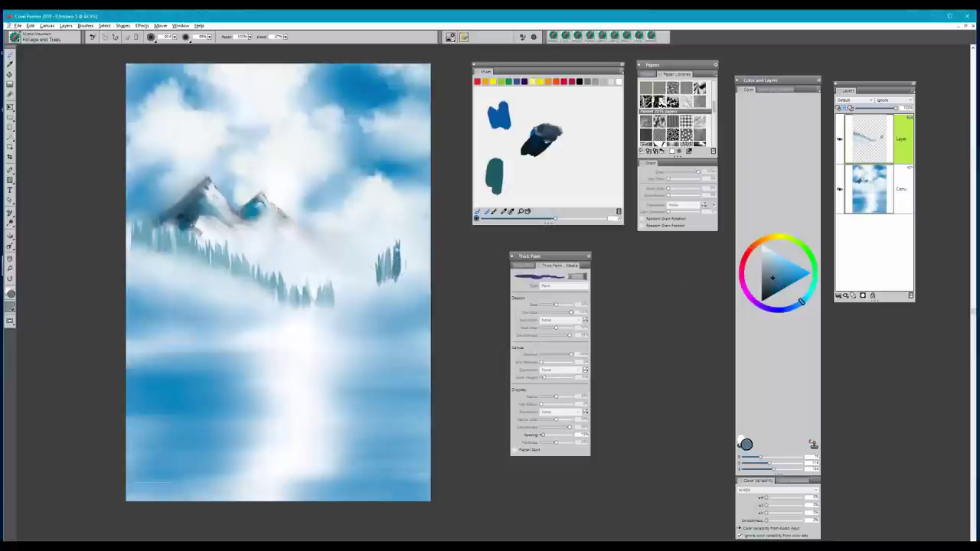
{"action": "left_click_drag", "start_coordinate": [376, 284], "coordinate": [373, 246]}
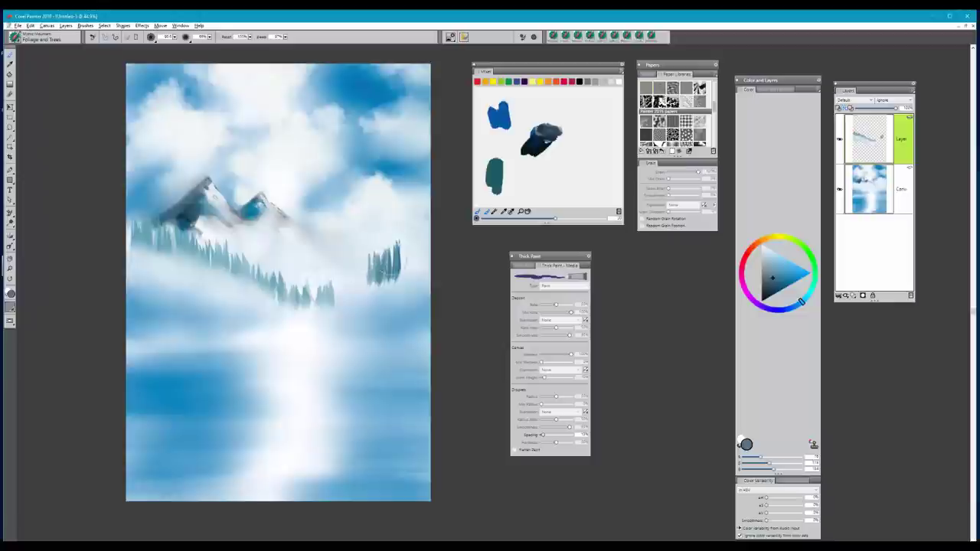
{"action": "left_click_drag", "start_coordinate": [361, 296], "coordinate": [363, 256]}
{"action": "mouse_move", "coordinate": [350, 307]}
{"action": "left_mouse_down"}
{"action": "mouse_move", "coordinate": [352, 271]}
{"action": "mouse_move", "coordinate": [329, 274]}
{"action": "left_mouse_up"}
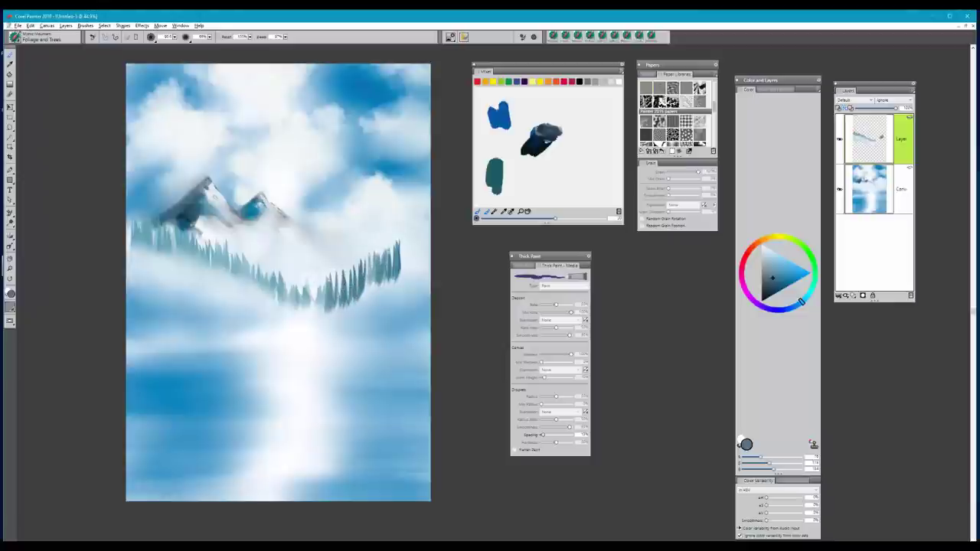
- Extend the right-hand tree line up to the painting's right edge and thicken it with more blue-grey trees
{"action": "mouse_move", "coordinate": [406, 277]}
{"action": "left_mouse_down"}
{"action": "mouse_move", "coordinate": [406, 236]}
{"action": "mouse_move", "coordinate": [408, 251]}
{"action": "mouse_move", "coordinate": [430, 236]}
{"action": "mouse_move", "coordinate": [422, 254]}
{"action": "mouse_move", "coordinate": [431, 260]}
{"action": "mouse_move", "coordinate": [431, 230]}
{"action": "mouse_move", "coordinate": [383, 242]}
{"action": "left_mouse_up"}
{"action": "mouse_move", "coordinate": [374, 283]}
{"action": "left_mouse_down"}
{"action": "mouse_move", "coordinate": [375, 251]}
{"action": "mouse_move", "coordinate": [366, 258]}
{"action": "left_mouse_up"}
{"action": "left_click_drag", "start_coordinate": [374, 284], "coordinate": [376, 263]}
{"action": "left_click_drag", "start_coordinate": [350, 299], "coordinate": [353, 256]}
{"action": "left_click_drag", "start_coordinate": [357, 300], "coordinate": [359, 276]}
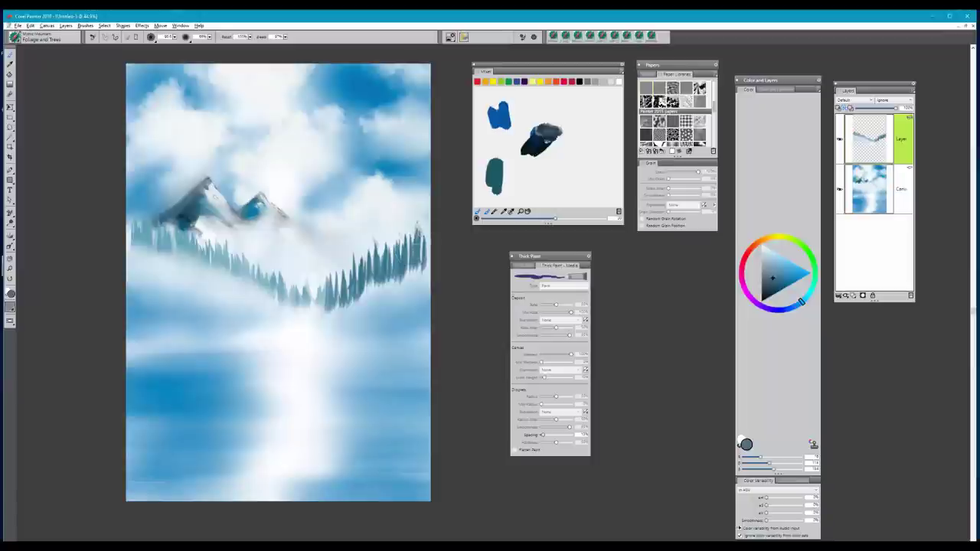
{"action": "mouse_move", "coordinate": [426, 269]}
{"action": "left_mouse_down"}
{"action": "mouse_move", "coordinate": [427, 230]}
{"action": "mouse_move", "coordinate": [411, 239]}
{"action": "mouse_move", "coordinate": [403, 225]}
{"action": "left_mouse_up"}
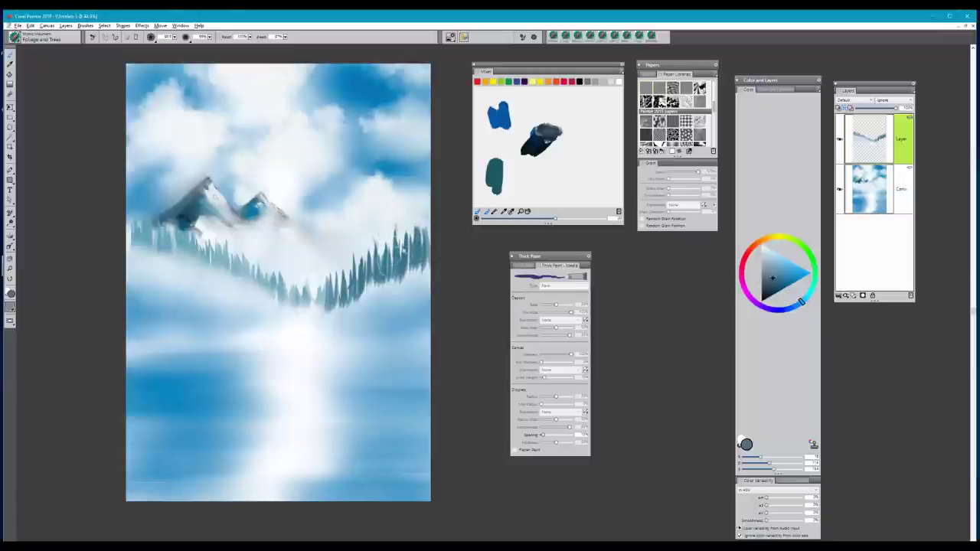
{"action": "left_click_drag", "start_coordinate": [386, 268], "coordinate": [386, 233]}
{"action": "left_click_drag", "start_coordinate": [400, 261], "coordinate": [401, 245]}
{"action": "mouse_move", "coordinate": [376, 282]}
{"action": "left_mouse_down"}
{"action": "mouse_move", "coordinate": [377, 241]}
{"action": "mouse_move", "coordinate": [370, 257]}
{"action": "left_mouse_up"}
{"action": "mouse_move", "coordinate": [376, 268]}
{"action": "left_mouse_down"}
{"action": "mouse_move", "coordinate": [376, 237]}
{"action": "mouse_move", "coordinate": [387, 253]}
{"action": "left_mouse_up"}
{"action": "left_click_drag", "start_coordinate": [383, 257], "coordinate": [391, 236]}
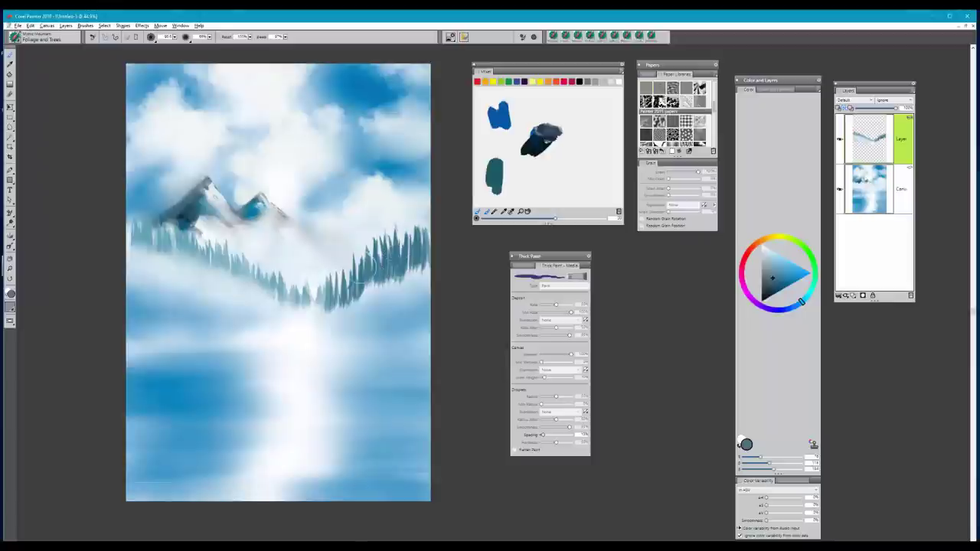
- Paint a lower row of blue-grey trees beneath the right-hand tree line, from the centre to the painting's right edge
{"action": "left_click_drag", "start_coordinate": [332, 307], "coordinate": [334, 276]}
{"action": "mouse_move", "coordinate": [326, 310]}
{"action": "left_mouse_down"}
{"action": "mouse_move", "coordinate": [327, 278]}
{"action": "mouse_move", "coordinate": [311, 325]}
{"action": "mouse_move", "coordinate": [317, 290]}
{"action": "left_mouse_up"}
{"action": "mouse_move", "coordinate": [313, 331]}
{"action": "left_mouse_down"}
{"action": "mouse_move", "coordinate": [284, 330]}
{"action": "mouse_move", "coordinate": [310, 278]}
{"action": "mouse_move", "coordinate": [318, 335]}
{"action": "mouse_move", "coordinate": [320, 300]}
{"action": "mouse_move", "coordinate": [338, 301]}
{"action": "mouse_move", "coordinate": [363, 269]}
{"action": "left_mouse_up"}
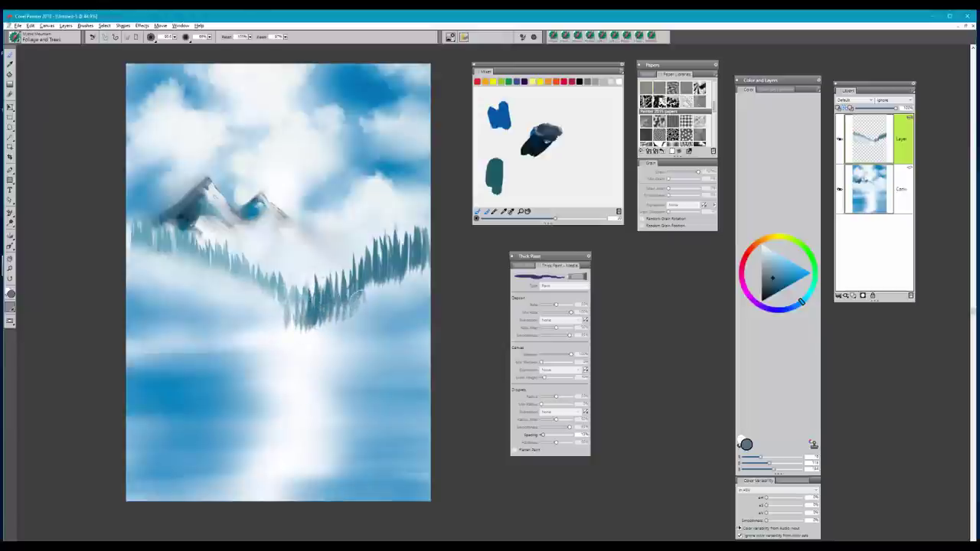
{"action": "mouse_move", "coordinate": [354, 310]}
{"action": "left_mouse_down"}
{"action": "mouse_move", "coordinate": [369, 268]}
{"action": "mouse_move", "coordinate": [359, 291]}
{"action": "mouse_move", "coordinate": [355, 283]}
{"action": "mouse_move", "coordinate": [374, 287]}
{"action": "mouse_move", "coordinate": [387, 257]}
{"action": "left_mouse_up"}
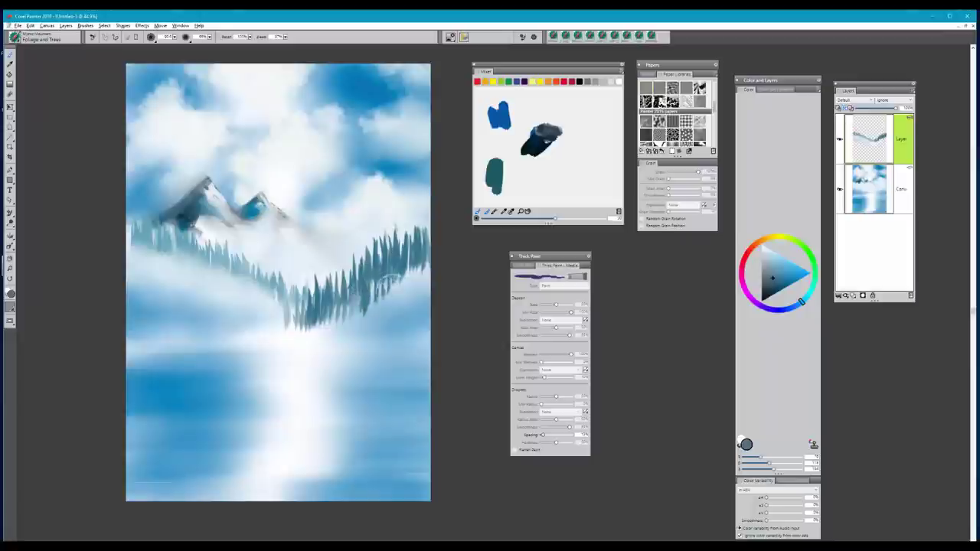
{"action": "left_click_drag", "start_coordinate": [395, 297], "coordinate": [398, 265]}
{"action": "mouse_move", "coordinate": [409, 304]}
{"action": "left_mouse_down"}
{"action": "mouse_move", "coordinate": [412, 268]}
{"action": "mouse_move", "coordinate": [389, 285]}
{"action": "left_mouse_up"}
{"action": "left_click_drag", "start_coordinate": [428, 254], "coordinate": [423, 294]}
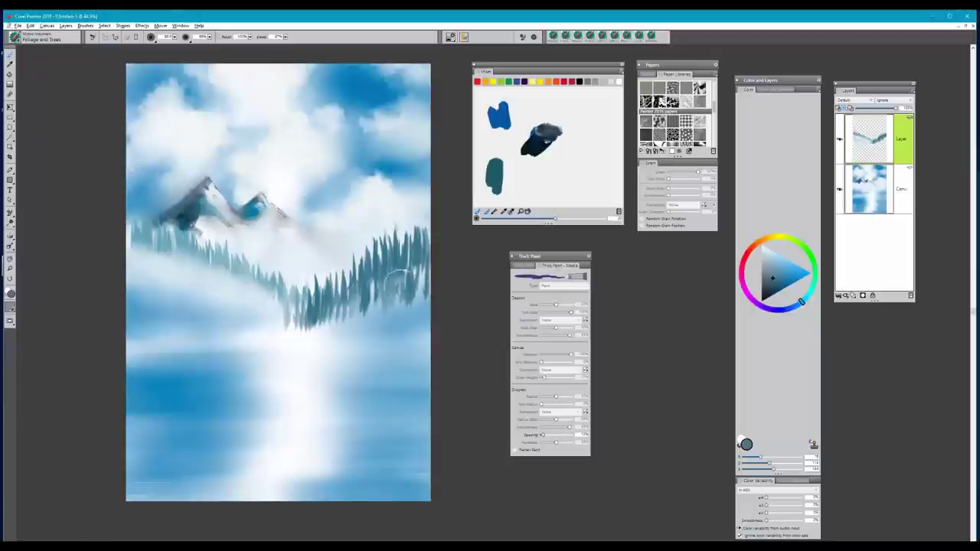
- Continue the lower tree row from the centre leftwards, below the end of the distant left tree line
{"action": "mouse_move", "coordinate": [323, 313]}
{"action": "left_mouse_down"}
{"action": "mouse_move", "coordinate": [285, 327]}
{"action": "mouse_move", "coordinate": [268, 309]}
{"action": "mouse_move", "coordinate": [268, 336]}
{"action": "mouse_move", "coordinate": [278, 299]}
{"action": "left_mouse_up"}
{"action": "mouse_move", "coordinate": [289, 332]}
{"action": "left_mouse_down"}
{"action": "mouse_move", "coordinate": [291, 300]}
{"action": "mouse_move", "coordinate": [300, 305]}
{"action": "left_mouse_up"}
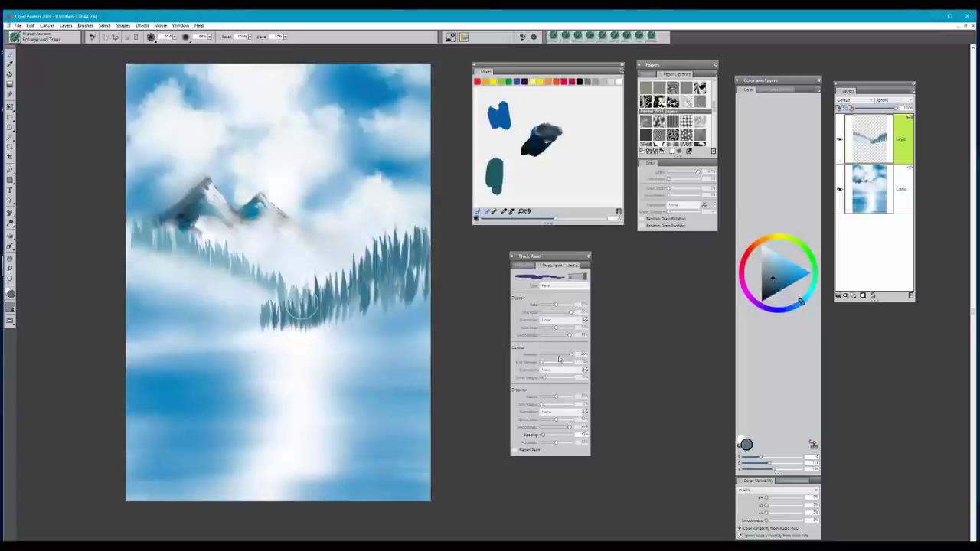
{"action": "left_click_drag", "start_coordinate": [272, 315], "coordinate": [234, 317]}
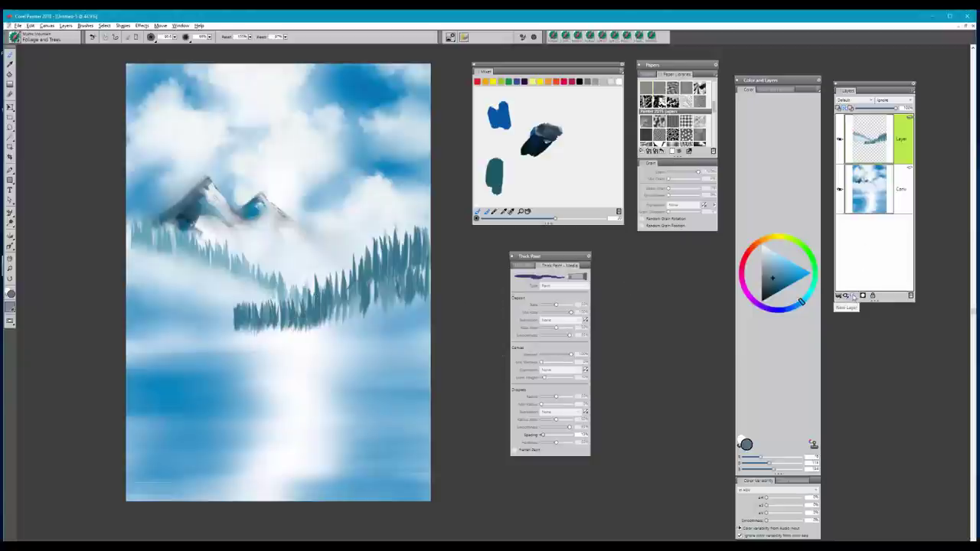
- Pick a darker blue-grey and paint a dense band of closer trees on the painting's left, joining the central row
{"action": "left_click", "coordinate": [776, 285]}
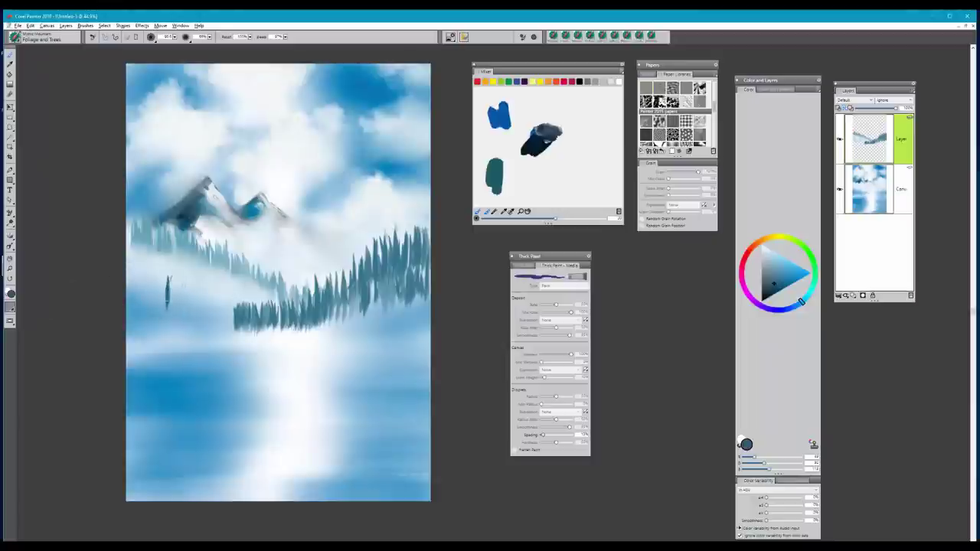
{"action": "mouse_move", "coordinate": [168, 279]}
{"action": "left_mouse_down"}
{"action": "mouse_move", "coordinate": [170, 311]}
{"action": "mouse_move", "coordinate": [197, 316]}
{"action": "mouse_move", "coordinate": [203, 331]}
{"action": "mouse_move", "coordinate": [215, 298]}
{"action": "mouse_move", "coordinate": [223, 337]}
{"action": "mouse_move", "coordinate": [238, 329]}
{"action": "mouse_move", "coordinate": [227, 300]}
{"action": "mouse_move", "coordinate": [221, 337]}
{"action": "mouse_move", "coordinate": [250, 314]}
{"action": "mouse_move", "coordinate": [240, 303]}
{"action": "mouse_move", "coordinate": [230, 331]}
{"action": "mouse_move", "coordinate": [218, 300]}
{"action": "mouse_move", "coordinate": [200, 337]}
{"action": "mouse_move", "coordinate": [233, 314]}
{"action": "left_mouse_up"}
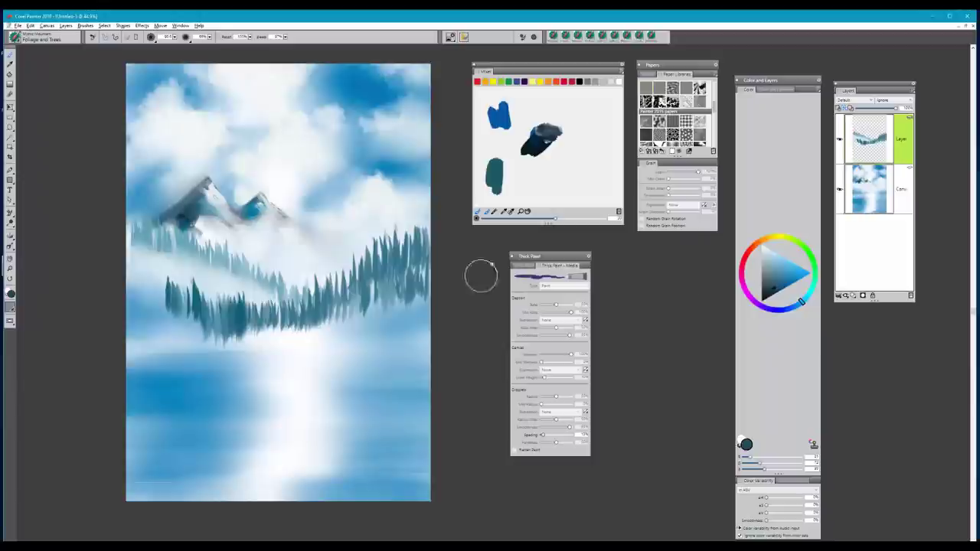
{"action": "mouse_move", "coordinate": [178, 301]}
{"action": "left_mouse_down"}
{"action": "mouse_move", "coordinate": [142, 304]}
{"action": "mouse_move", "coordinate": [218, 308]}
{"action": "mouse_move", "coordinate": [241, 315]}
{"action": "mouse_move", "coordinate": [253, 335]}
{"action": "mouse_move", "coordinate": [256, 316]}
{"action": "mouse_move", "coordinate": [261, 327]}
{"action": "mouse_move", "coordinate": [275, 308]}
{"action": "mouse_move", "coordinate": [276, 320]}
{"action": "mouse_move", "coordinate": [288, 311]}
{"action": "mouse_move", "coordinate": [281, 322]}
{"action": "mouse_move", "coordinate": [268, 302]}
{"action": "mouse_move", "coordinate": [227, 320]}
{"action": "mouse_move", "coordinate": [213, 306]}
{"action": "mouse_move", "coordinate": [215, 328]}
{"action": "mouse_move", "coordinate": [222, 304]}
{"action": "mouse_move", "coordinate": [299, 306]}
{"action": "mouse_move", "coordinate": [299, 328]}
{"action": "mouse_move", "coordinate": [310, 310]}
{"action": "mouse_move", "coordinate": [243, 325]}
{"action": "mouse_move", "coordinate": [171, 302]}
{"action": "mouse_move", "coordinate": [170, 318]}
{"action": "mouse_move", "coordinate": [153, 301]}
{"action": "mouse_move", "coordinate": [165, 296]}
{"action": "mouse_move", "coordinate": [163, 283]}
{"action": "mouse_move", "coordinate": [188, 302]}
{"action": "mouse_move", "coordinate": [174, 285]}
{"action": "mouse_move", "coordinate": [210, 306]}
{"action": "mouse_move", "coordinate": [260, 305]}
{"action": "mouse_move", "coordinate": [236, 308]}
{"action": "left_mouse_up"}
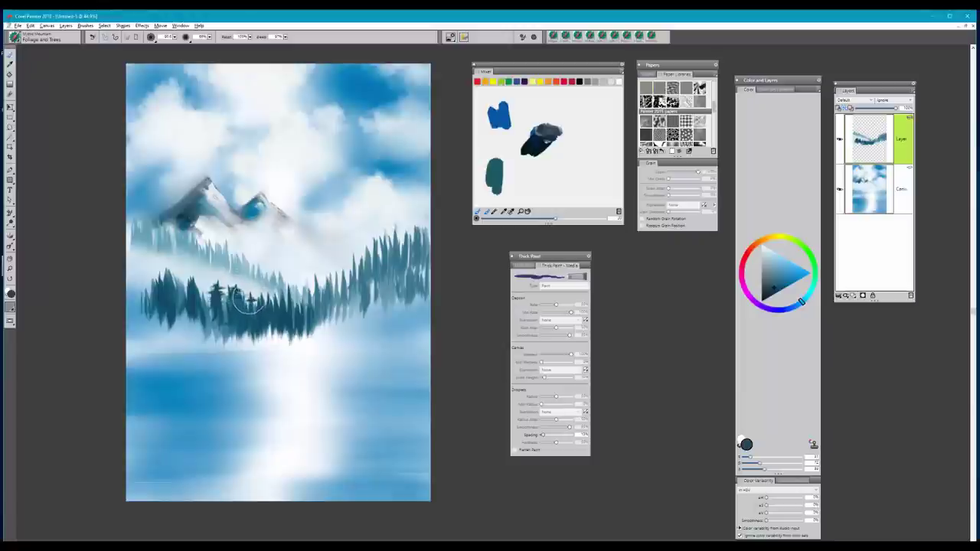
- Add pointed tops and horizontal branches to the dark trees from the left end of the band to the centre
{"action": "left_click_drag", "start_coordinate": [251, 299], "coordinate": [242, 302]}
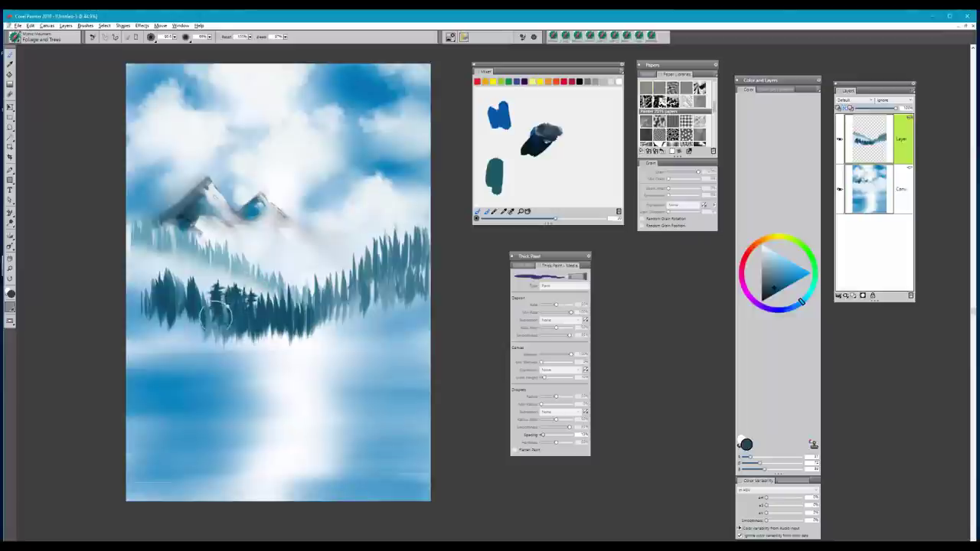
{"action": "mouse_move", "coordinate": [203, 295]}
{"action": "left_mouse_down"}
{"action": "mouse_move", "coordinate": [192, 294]}
{"action": "mouse_move", "coordinate": [248, 309]}
{"action": "mouse_move", "coordinate": [236, 313]}
{"action": "mouse_move", "coordinate": [230, 307]}
{"action": "mouse_move", "coordinate": [305, 304]}
{"action": "mouse_move", "coordinate": [273, 303]}
{"action": "left_mouse_up"}
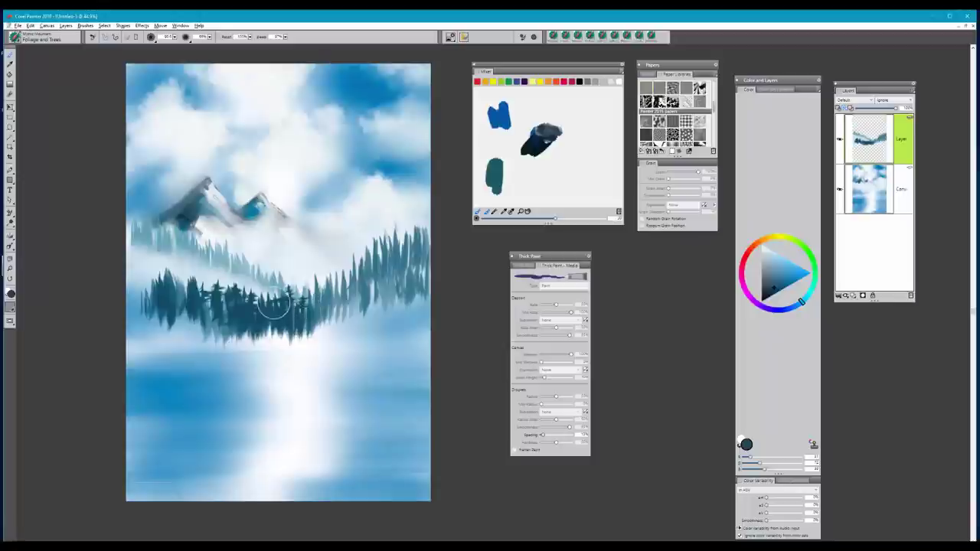
{"action": "mouse_move", "coordinate": [164, 279]}
{"action": "left_mouse_down"}
{"action": "mouse_move", "coordinate": [175, 297]}
{"action": "mouse_move", "coordinate": [195, 299]}
{"action": "left_mouse_up"}
{"action": "mouse_move", "coordinate": [315, 322]}
{"action": "left_mouse_down"}
{"action": "mouse_move", "coordinate": [322, 307]}
{"action": "mouse_move", "coordinate": [313, 326]}
{"action": "left_mouse_up"}
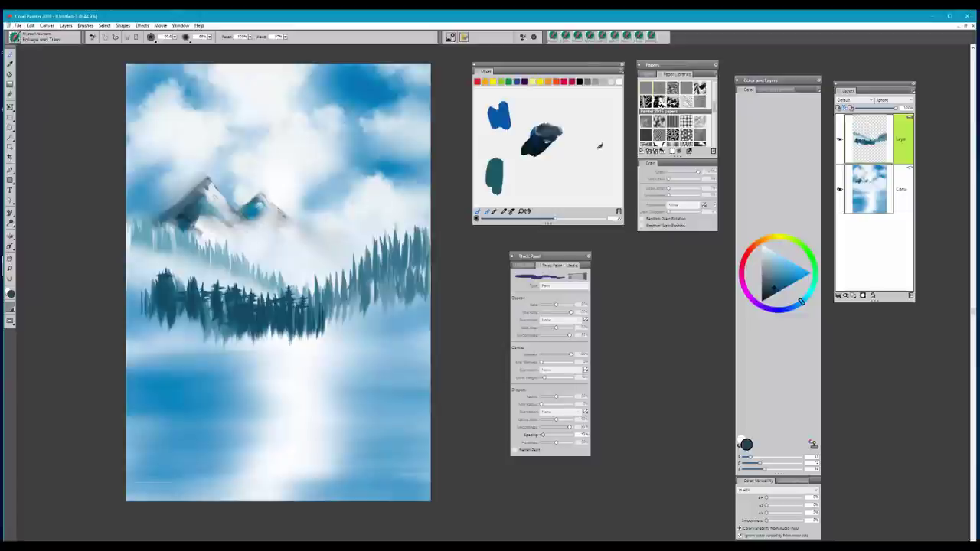
- Soften the base of the tree lines with the 2 Inch Blender and drop the tree layer onto the canvas
{"action": "left_click", "coordinate": [565, 36]}
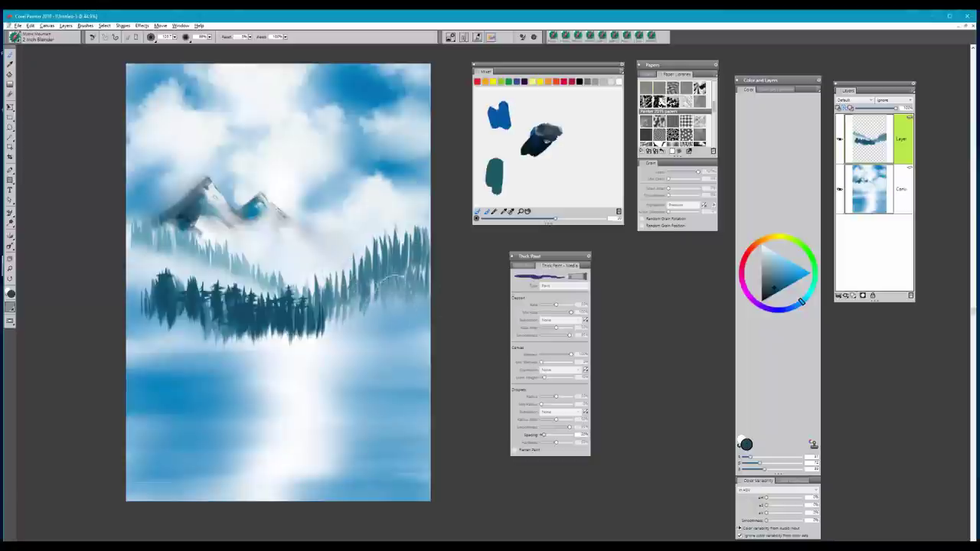
{"action": "left_click_drag", "start_coordinate": [391, 295], "coordinate": [324, 327]}
{"action": "mouse_move", "coordinate": [295, 344]}
{"action": "left_mouse_down"}
{"action": "mouse_move", "coordinate": [186, 310]}
{"action": "mouse_move", "coordinate": [176, 322]}
{"action": "mouse_move", "coordinate": [208, 308]}
{"action": "mouse_move", "coordinate": [185, 320]}
{"action": "mouse_move", "coordinate": [156, 305]}
{"action": "mouse_move", "coordinate": [302, 315]}
{"action": "mouse_move", "coordinate": [295, 365]}
{"action": "mouse_move", "coordinate": [304, 337]}
{"action": "left_mouse_up"}
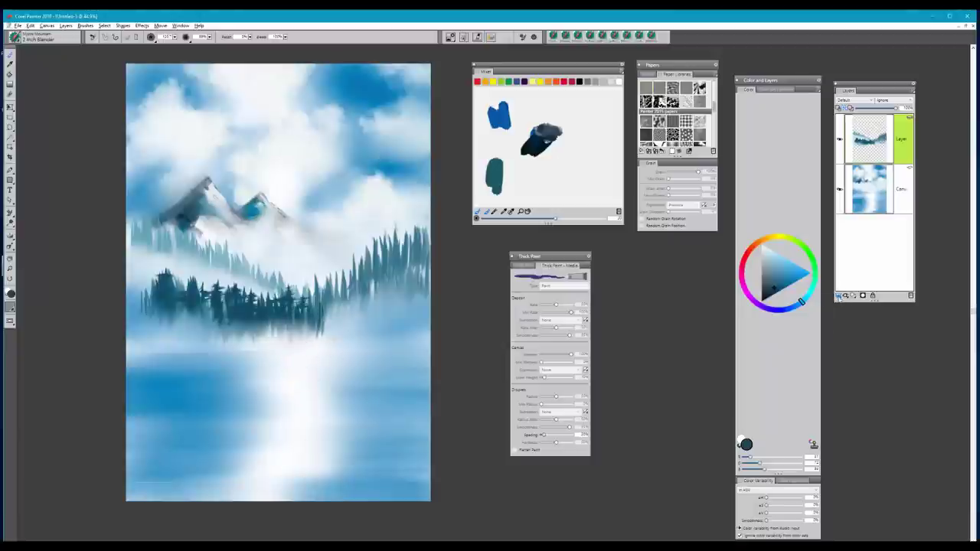
{"action": "left_click", "coordinate": [840, 297]}
{"action": "left_click", "coordinate": [791, 331]}
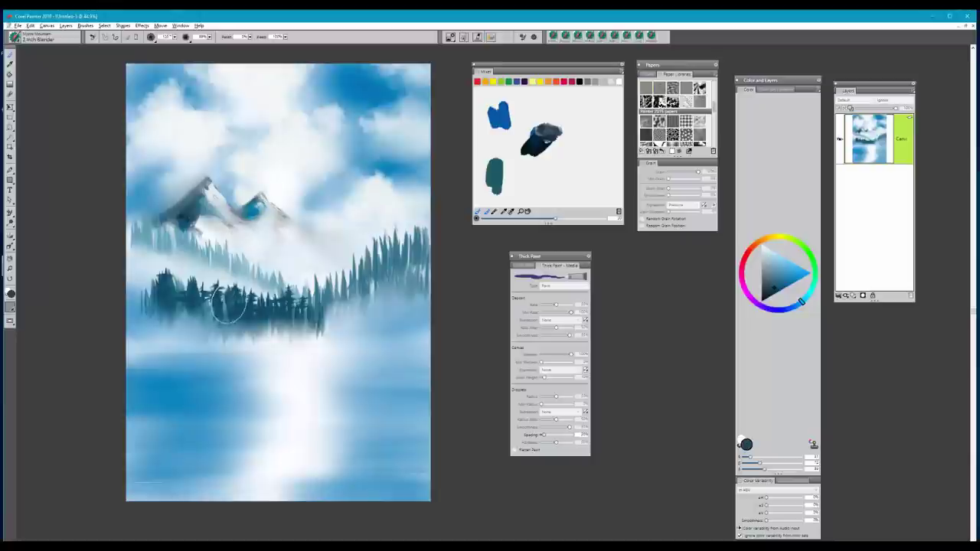
- Blend the lower edges of the dark left trees and the right tree line into the mist on the canvas
{"action": "mouse_move", "coordinate": [229, 305]}
{"action": "left_mouse_down"}
{"action": "mouse_move", "coordinate": [240, 334]}
{"action": "mouse_move", "coordinate": [229, 322]}
{"action": "mouse_move", "coordinate": [215, 329]}
{"action": "mouse_move", "coordinate": [206, 309]}
{"action": "mouse_move", "coordinate": [184, 305]}
{"action": "mouse_move", "coordinate": [184, 332]}
{"action": "mouse_move", "coordinate": [162, 306]}
{"action": "left_mouse_up"}
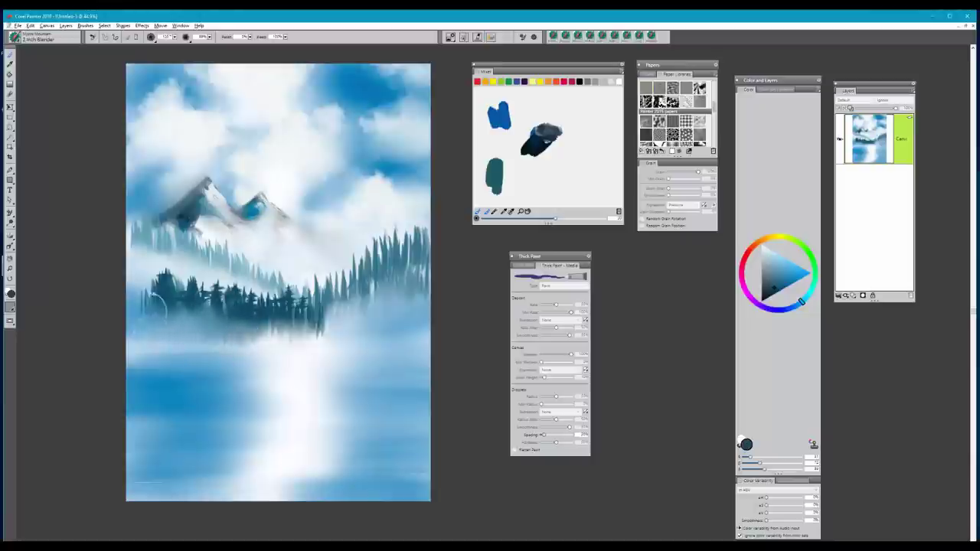
{"action": "mouse_move", "coordinate": [319, 333]}
{"action": "left_mouse_down"}
{"action": "mouse_move", "coordinate": [291, 311]}
{"action": "mouse_move", "coordinate": [269, 321]}
{"action": "left_mouse_up"}
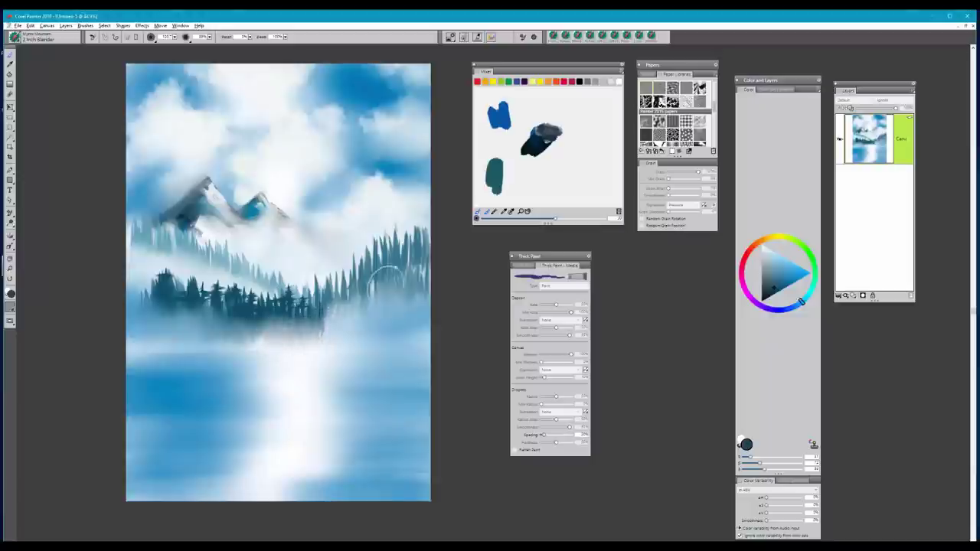
{"action": "mouse_move", "coordinate": [389, 287]}
{"action": "left_mouse_down"}
{"action": "mouse_move", "coordinate": [413, 279]}
{"action": "mouse_move", "coordinate": [422, 304]}
{"action": "mouse_move", "coordinate": [381, 304]}
{"action": "left_mouse_up"}
{"action": "left_click_drag", "start_coordinate": [420, 255], "coordinate": [367, 299]}
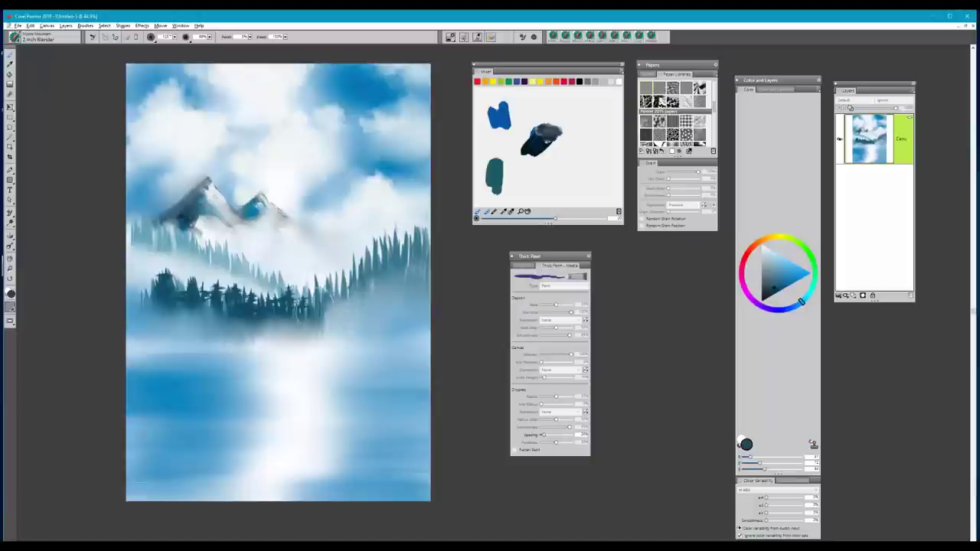
{"action": "mouse_move", "coordinate": [308, 313]}
{"action": "left_mouse_down"}
{"action": "mouse_move", "coordinate": [204, 313]}
{"action": "mouse_move", "coordinate": [160, 296]}
{"action": "mouse_move", "coordinate": [279, 319]}
{"action": "mouse_move", "coordinate": [255, 318]}
{"action": "mouse_move", "coordinate": [272, 334]}
{"action": "left_mouse_up"}
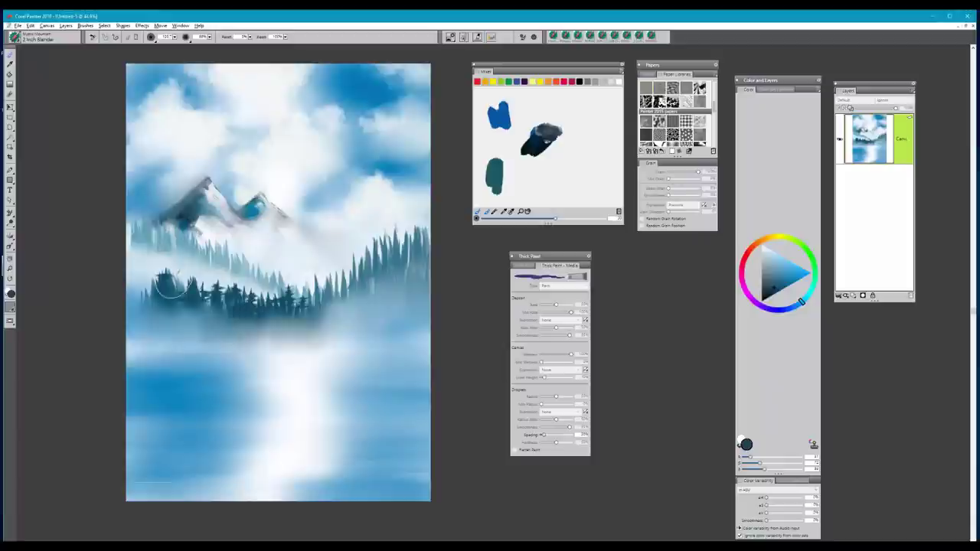
{"action": "left_click_drag", "start_coordinate": [174, 281], "coordinate": [168, 269]}
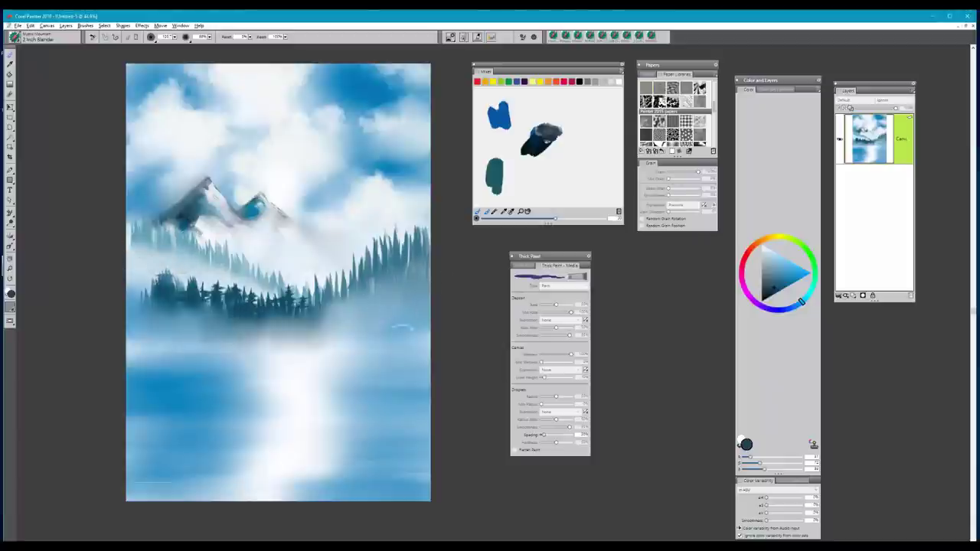
{"action": "left_click_drag", "start_coordinate": [402, 328], "coordinate": [418, 355]}
- Fade the trees at the painting's outer right and left edges into the surrounding mist
{"action": "scroll", "coordinate": [417, 354], "scroll_direction": "down", "scroll_amount": 7}
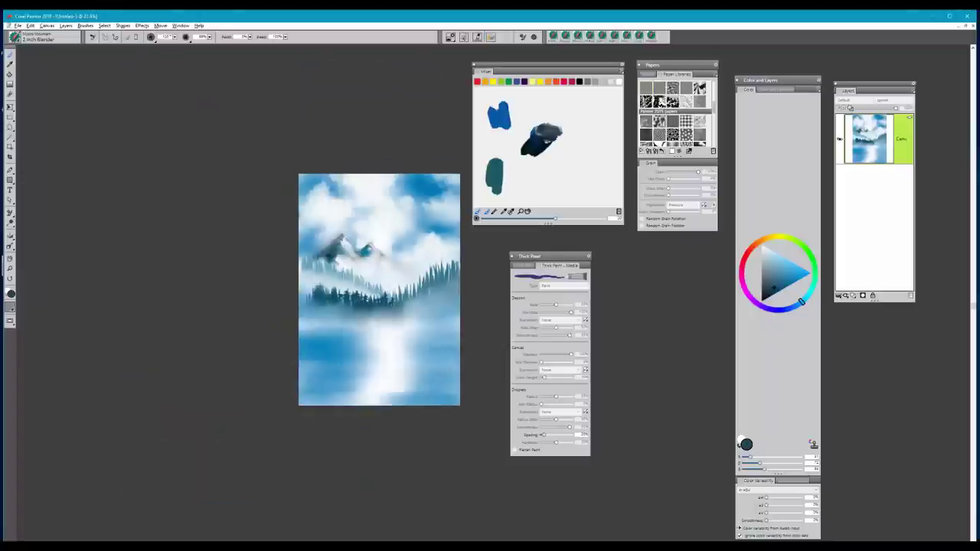
{"action": "key", "text": "ctrl+plus"}
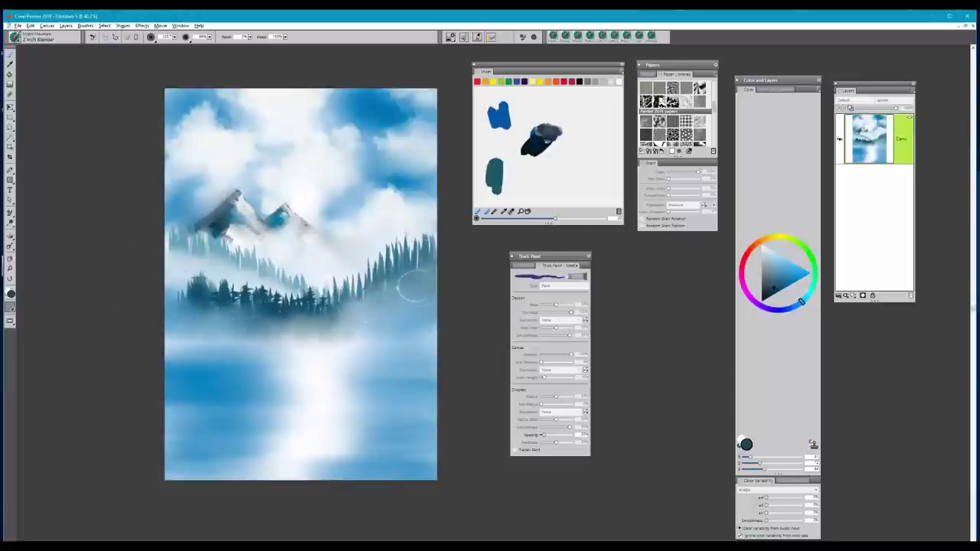
{"action": "left_click_drag", "start_coordinate": [420, 239], "coordinate": [387, 272]}
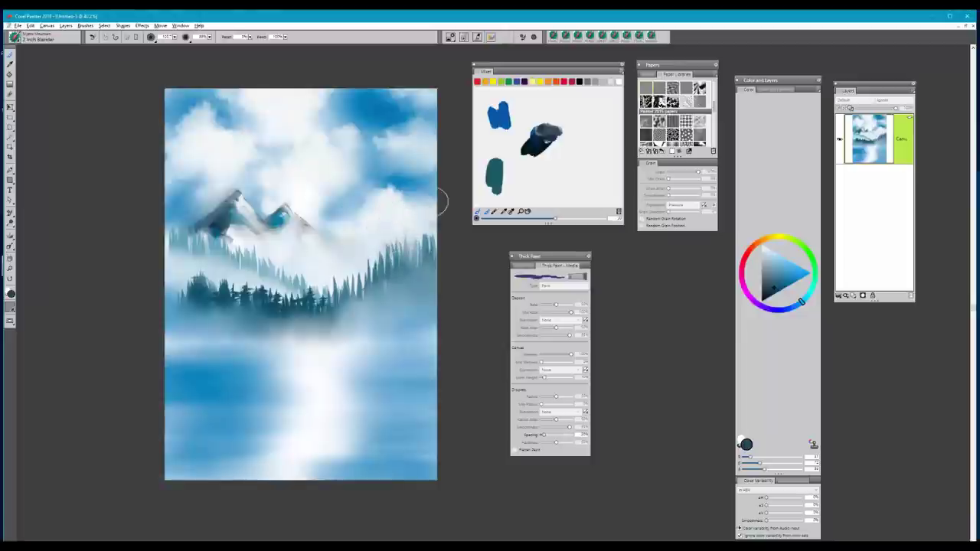
{"action": "left_click_drag", "start_coordinate": [433, 244], "coordinate": [422, 262]}
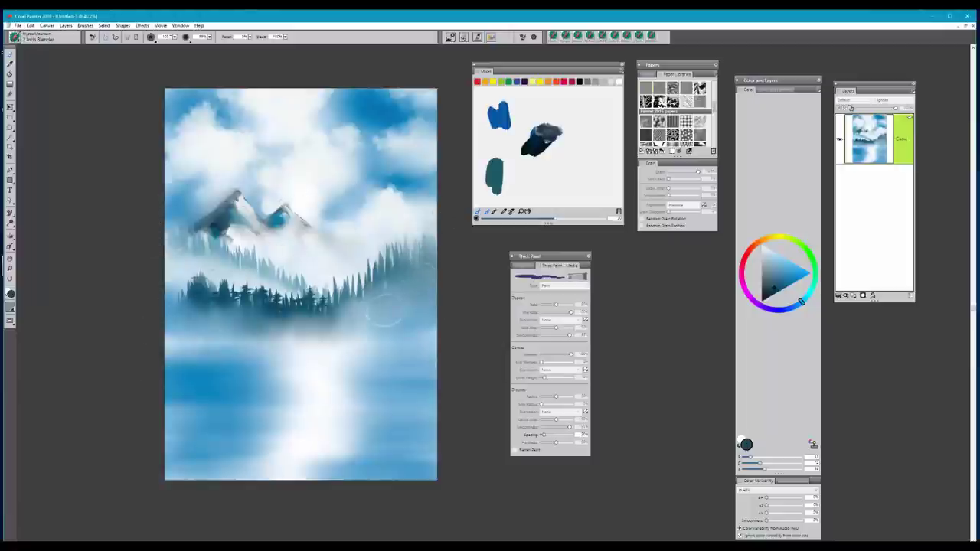
{"action": "left_click_drag", "start_coordinate": [173, 293], "coordinate": [182, 309]}
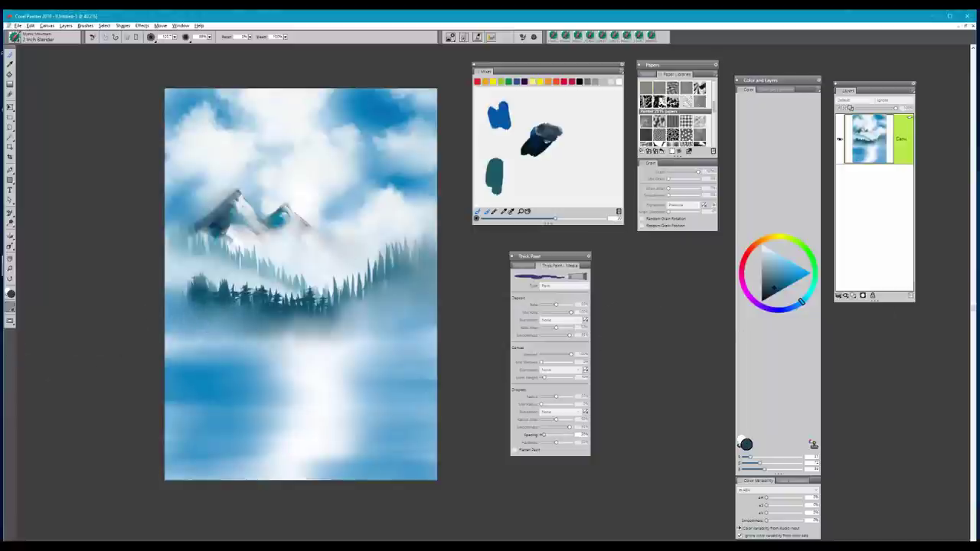
- Add a new layer and choose the Sparkle On The Water brush from the Mystic Mountain category
{"action": "key", "text": "ctrl+shift+n"}
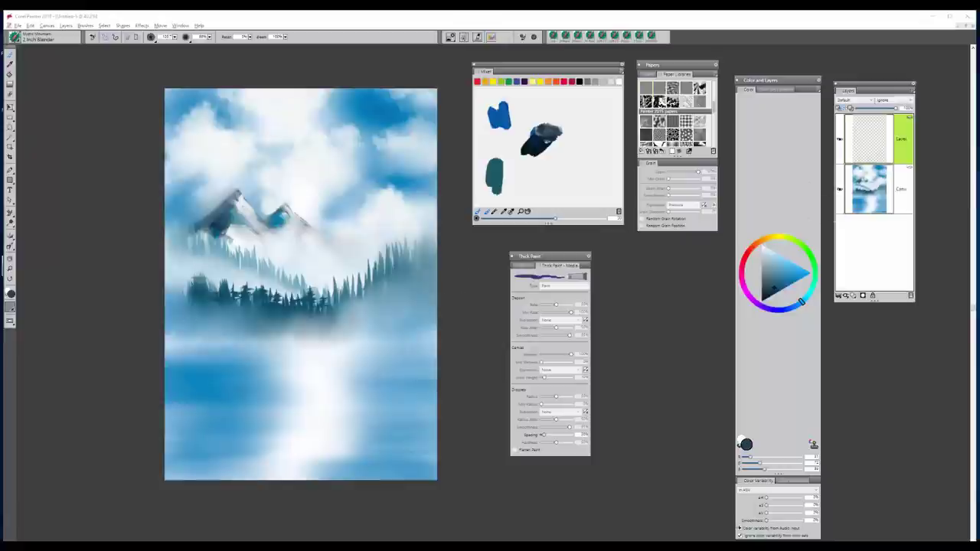
{"action": "left_click", "coordinate": [15, 40]}
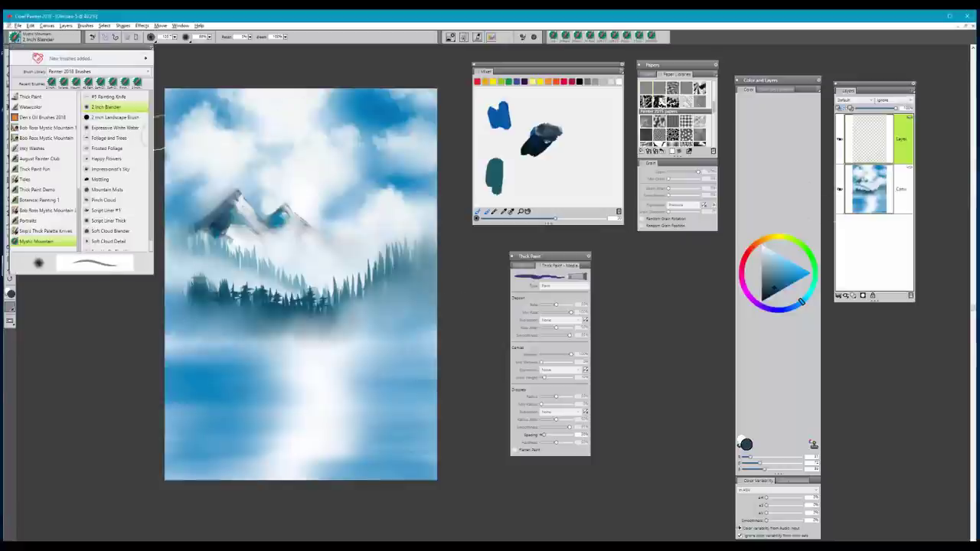
{"action": "scroll", "coordinate": [150, 188], "scroll_direction": "down", "scroll_amount": 1}
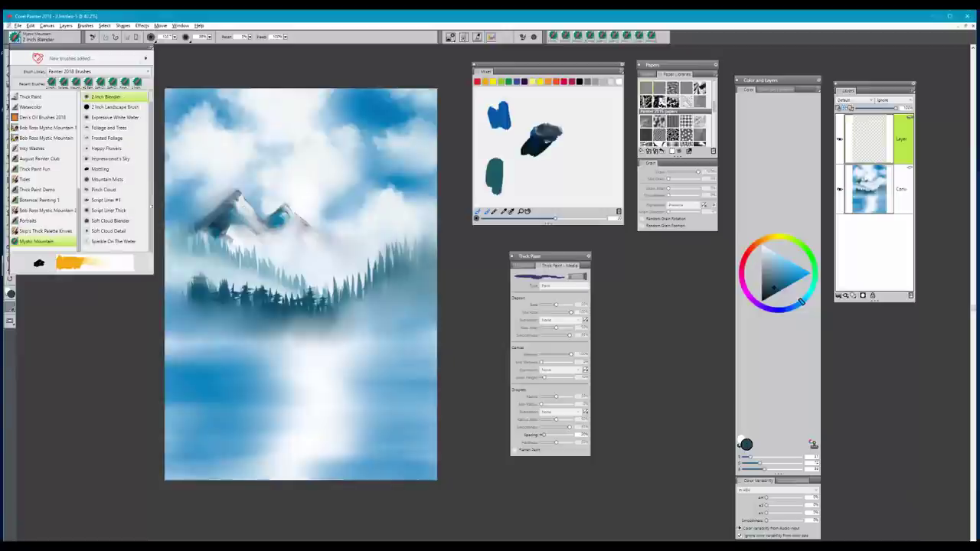
{"action": "left_click", "coordinate": [117, 242]}
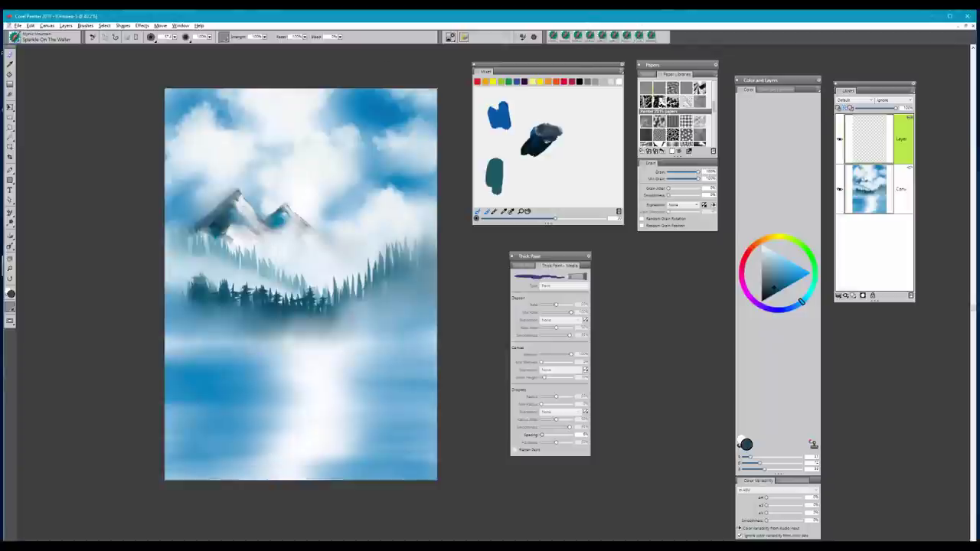
- Sample the dark tree colour and paint a ragged tree reflection with Sparkle On The Water beneath the central and left trees
{"action": "left_click", "coordinate": [17, 42]}
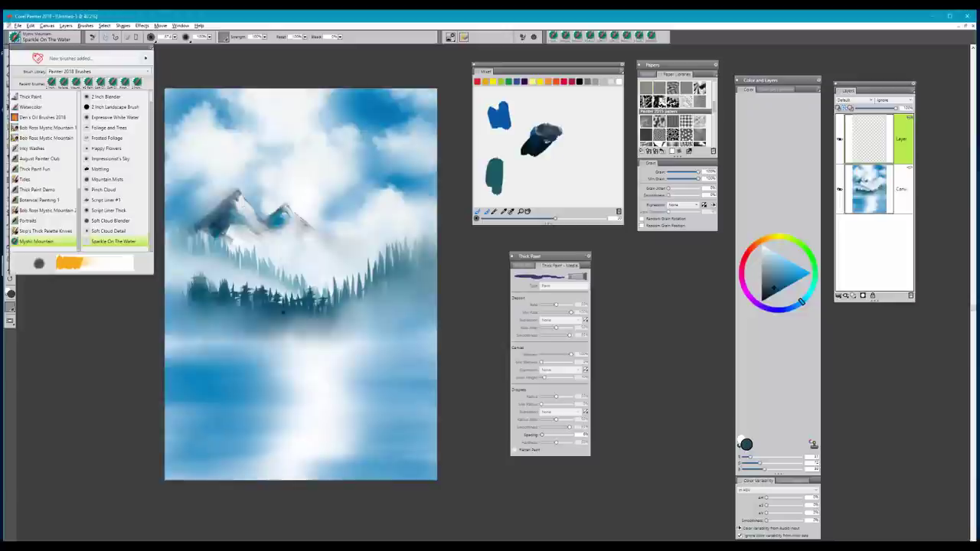
{"action": "left_click", "coordinate": [284, 310], "text": "alt"}
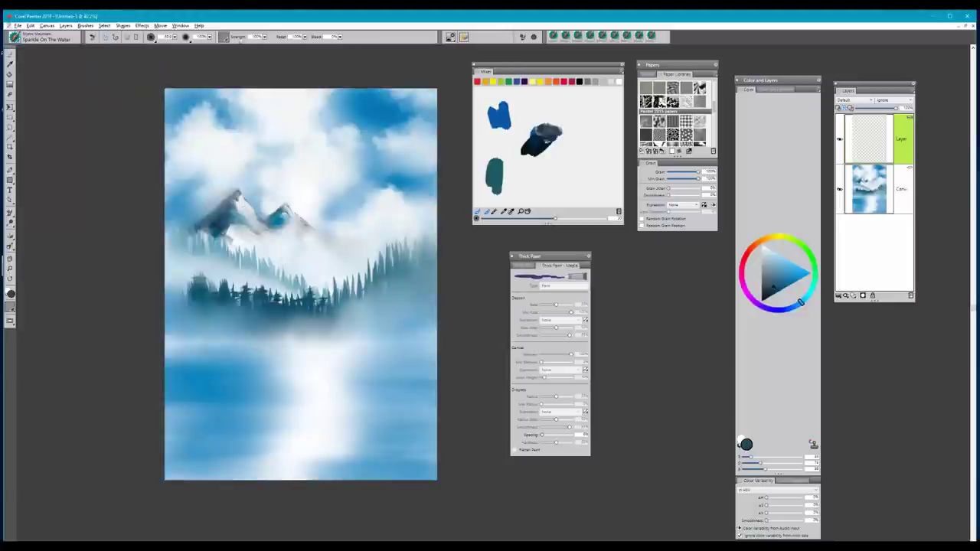
{"action": "left_click", "coordinate": [209, 38]}
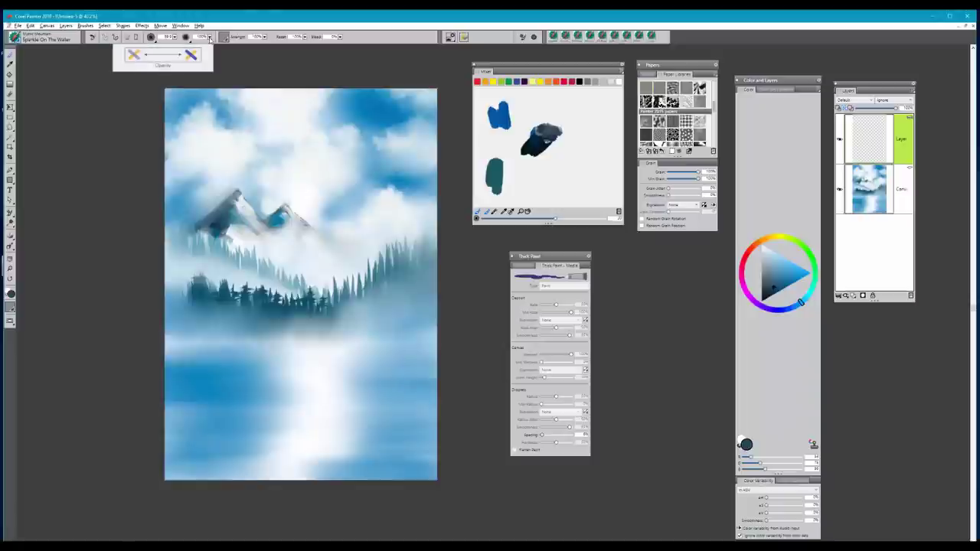
{"action": "left_click", "coordinate": [273, 46]}
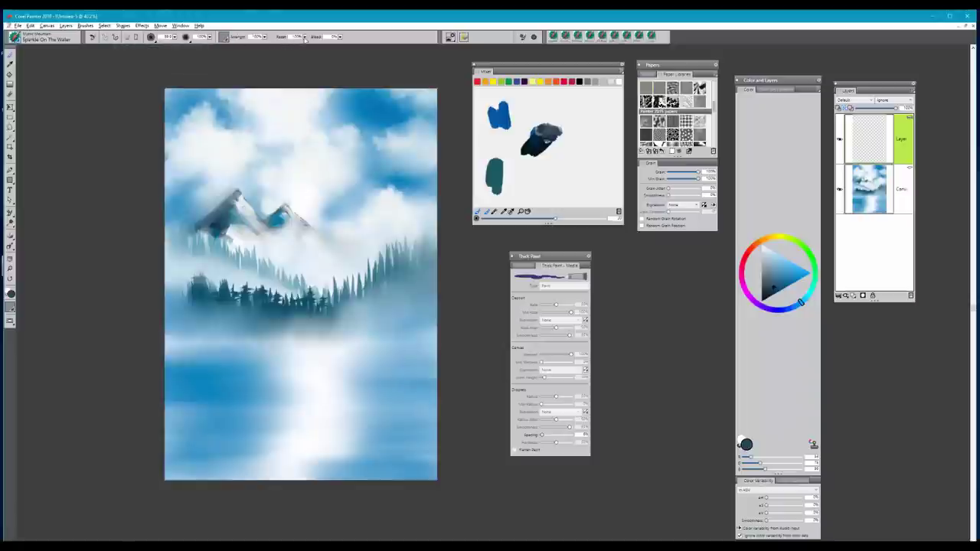
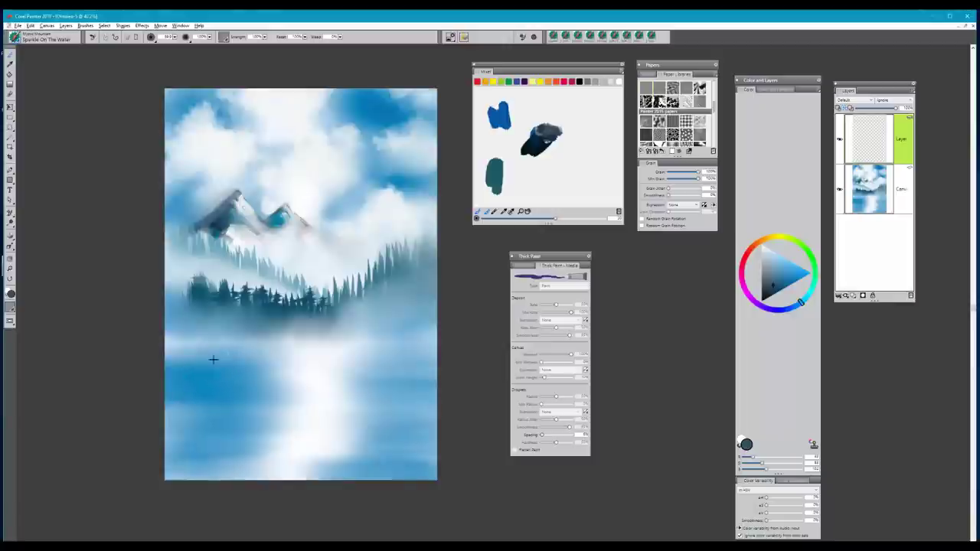
{"action": "left_click", "coordinate": [213, 359]}
{"action": "left_click_drag", "start_coordinate": [298, 362], "coordinate": [304, 360]}
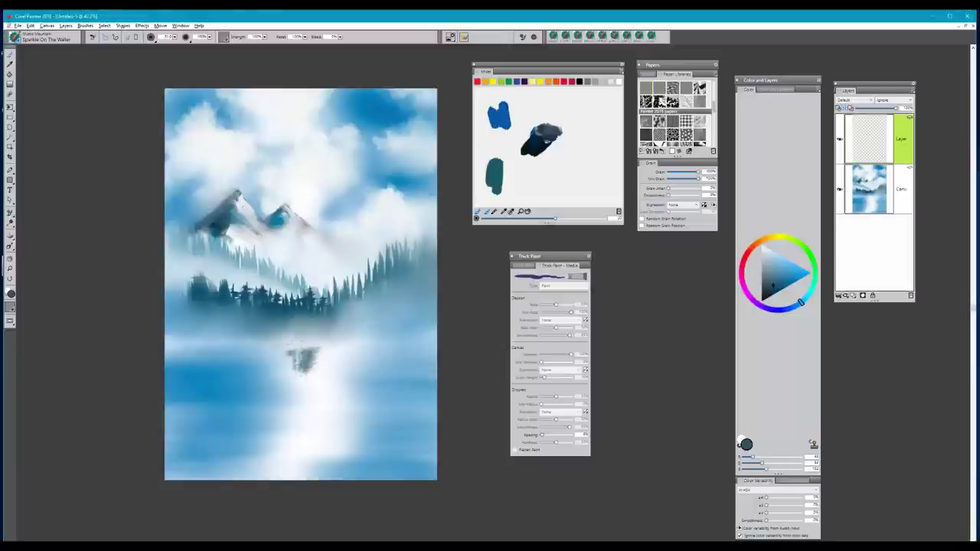
{"action": "mouse_move", "coordinate": [295, 355]}
{"action": "left_mouse_down"}
{"action": "mouse_move", "coordinate": [299, 364]}
{"action": "mouse_move", "coordinate": [284, 354]}
{"action": "mouse_move", "coordinate": [288, 361]}
{"action": "left_mouse_up"}
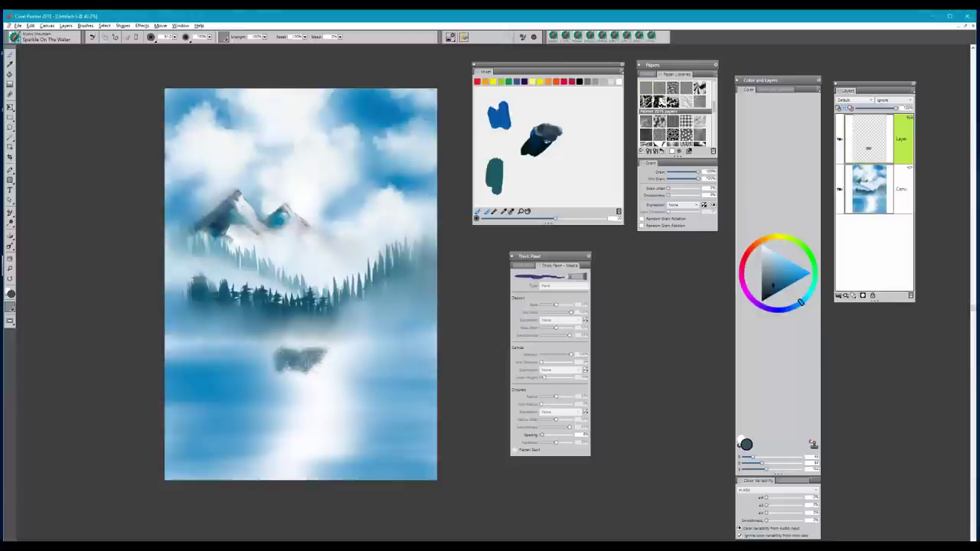
{"action": "mouse_move", "coordinate": [297, 360]}
{"action": "left_mouse_down"}
{"action": "mouse_move", "coordinate": [261, 371]}
{"action": "mouse_move", "coordinate": [251, 361]}
{"action": "mouse_move", "coordinate": [278, 358]}
{"action": "mouse_move", "coordinate": [263, 362]}
{"action": "mouse_move", "coordinate": [265, 381]}
{"action": "mouse_move", "coordinate": [272, 361]}
{"action": "mouse_move", "coordinate": [217, 360]}
{"action": "mouse_move", "coordinate": [246, 356]}
{"action": "mouse_move", "coordinate": [220, 363]}
{"action": "mouse_move", "coordinate": [228, 370]}
{"action": "mouse_move", "coordinate": [259, 359]}
{"action": "mouse_move", "coordinate": [239, 358]}
{"action": "mouse_move", "coordinate": [307, 358]}
{"action": "left_mouse_up"}
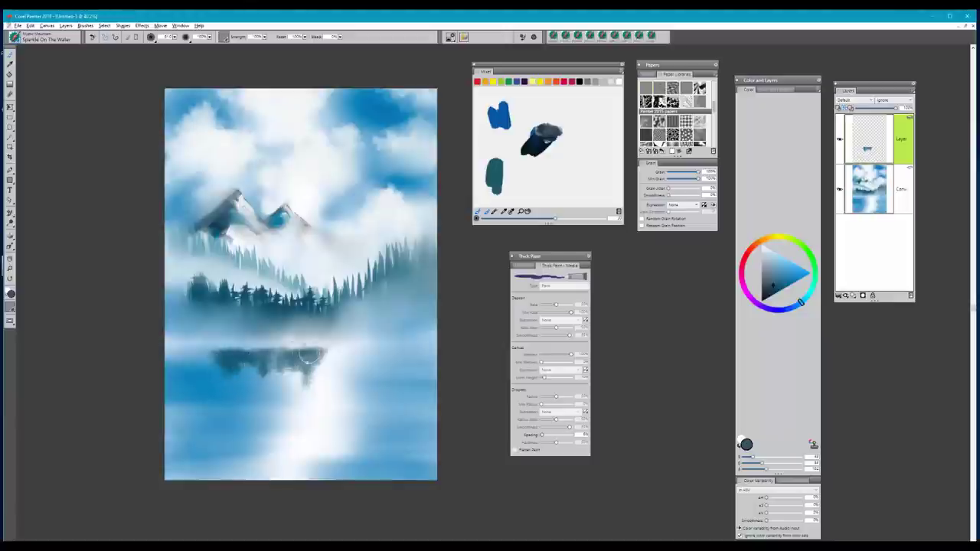
{"action": "mouse_move", "coordinate": [245, 357]}
{"action": "left_mouse_down"}
{"action": "mouse_move", "coordinate": [196, 358]}
{"action": "mouse_move", "coordinate": [214, 372]}
{"action": "mouse_move", "coordinate": [326, 355]}
{"action": "left_mouse_up"}
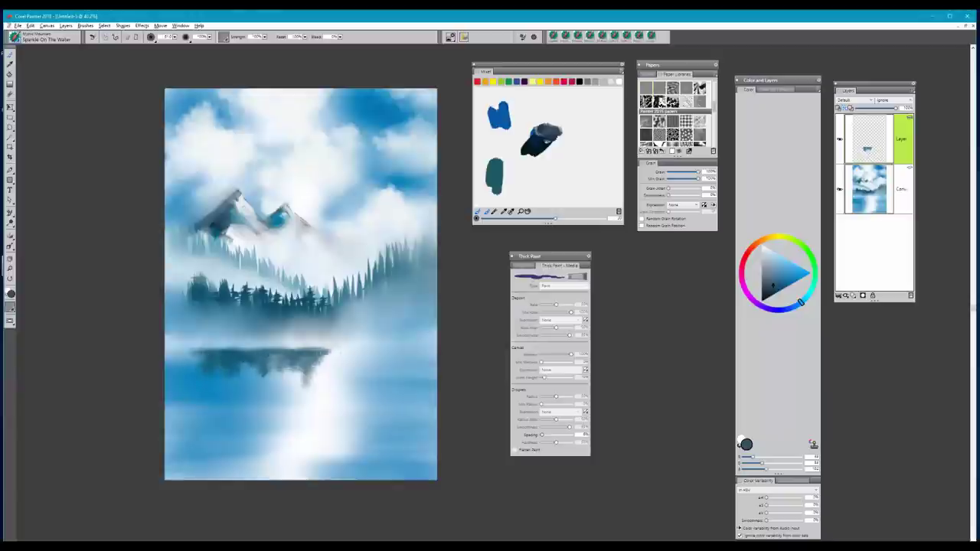
- Extend the dark reflection toward both edges of the painting and fill in its upper band with horizontal strokes
{"action": "mouse_move", "coordinate": [423, 359]}
{"action": "left_mouse_down"}
{"action": "mouse_move", "coordinate": [393, 363]}
{"action": "mouse_move", "coordinate": [438, 358]}
{"action": "mouse_move", "coordinate": [392, 366]}
{"action": "mouse_move", "coordinate": [427, 370]}
{"action": "mouse_move", "coordinate": [446, 354]}
{"action": "mouse_move", "coordinate": [419, 360]}
{"action": "mouse_move", "coordinate": [426, 365]}
{"action": "mouse_move", "coordinate": [401, 356]}
{"action": "mouse_move", "coordinate": [433, 360]}
{"action": "mouse_move", "coordinate": [418, 366]}
{"action": "mouse_move", "coordinate": [379, 363]}
{"action": "left_mouse_up"}
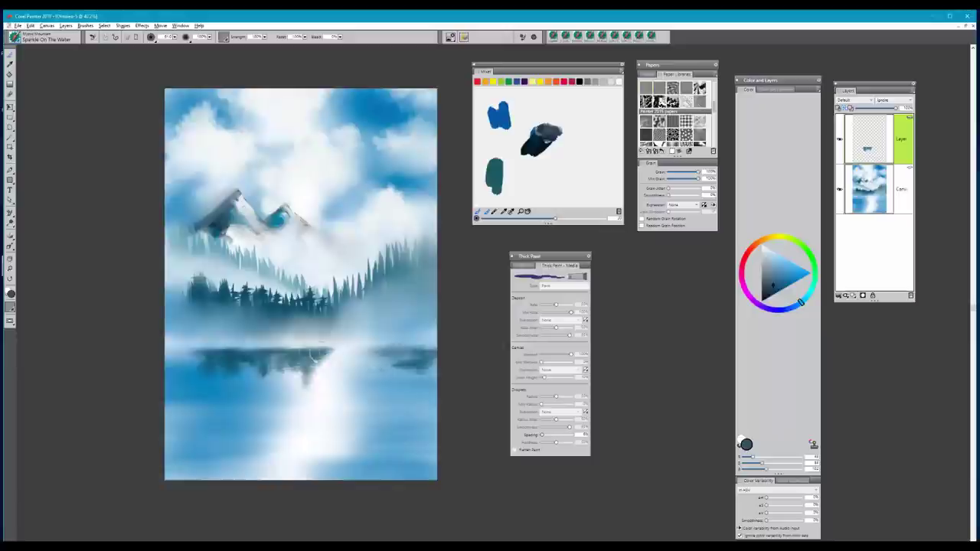
{"action": "mouse_move", "coordinate": [310, 353]}
{"action": "left_mouse_down"}
{"action": "mouse_move", "coordinate": [264, 358]}
{"action": "mouse_move", "coordinate": [295, 361]}
{"action": "mouse_move", "coordinate": [288, 368]}
{"action": "left_mouse_up"}
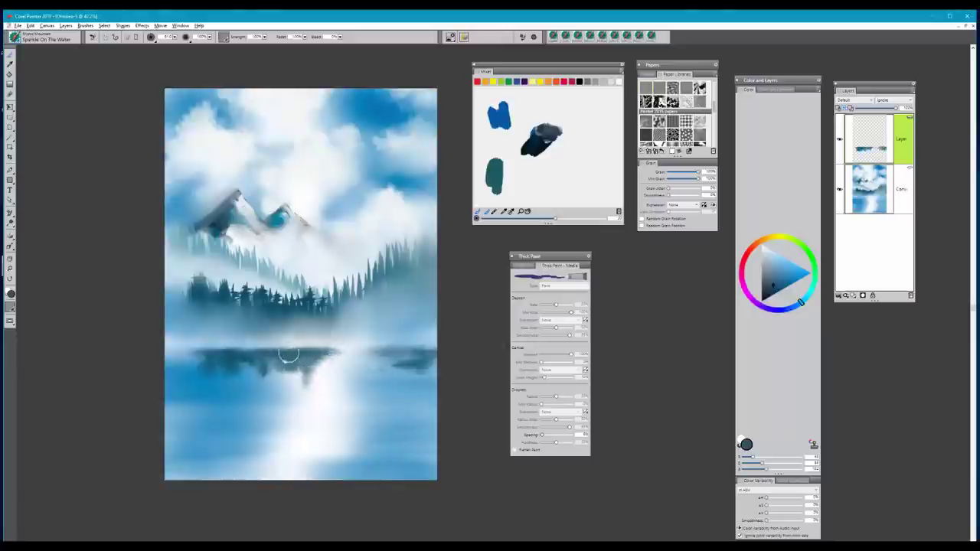
{"action": "left_click_drag", "start_coordinate": [222, 354], "coordinate": [183, 353]}
{"action": "mouse_move", "coordinate": [258, 376]}
{"action": "left_mouse_down"}
{"action": "mouse_move", "coordinate": [179, 355]}
{"action": "mouse_move", "coordinate": [322, 362]}
{"action": "mouse_move", "coordinate": [311, 357]}
{"action": "left_mouse_up"}
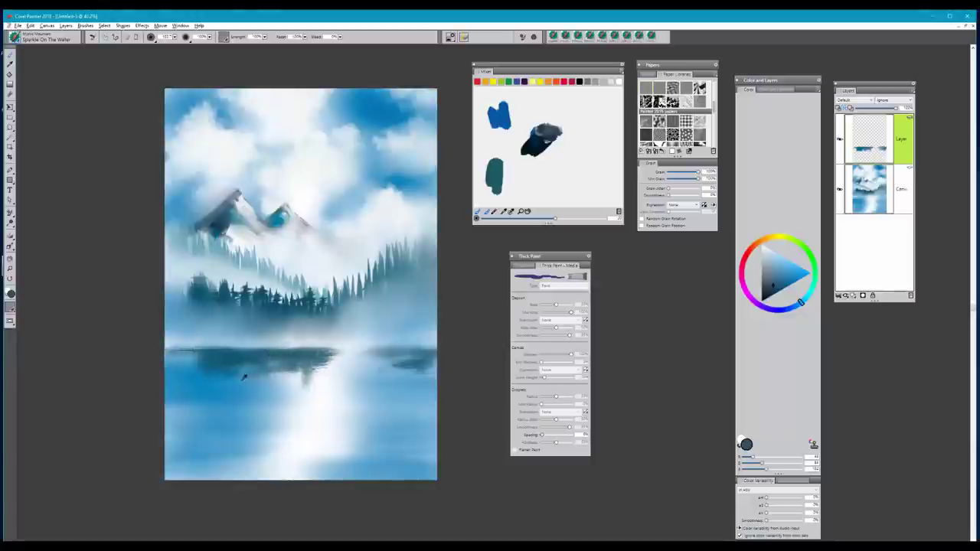
- Break up the reflection with horizontal ripple strokes, alternating light blues and dark tones sampled from the water and trees
{"action": "left_click", "coordinate": [244, 376], "text": "alt"}
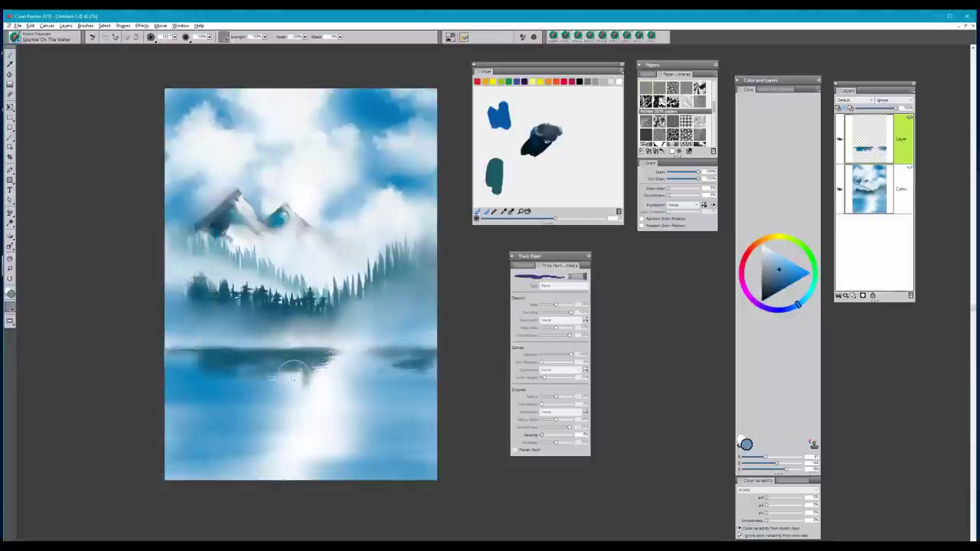
{"action": "left_click_drag", "start_coordinate": [333, 358], "coordinate": [317, 359]}
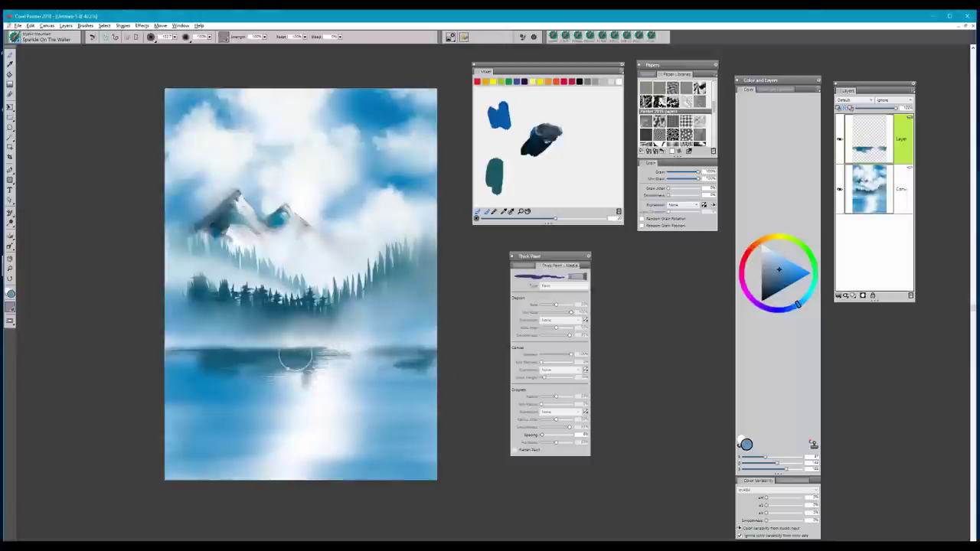
{"action": "left_click", "coordinate": [189, 356], "text": "alt"}
{"action": "mouse_move", "coordinate": [184, 365]}
{"action": "left_mouse_down"}
{"action": "mouse_move", "coordinate": [226, 362]}
{"action": "mouse_move", "coordinate": [229, 303]}
{"action": "mouse_move", "coordinate": [204, 370]}
{"action": "mouse_move", "coordinate": [214, 359]}
{"action": "mouse_move", "coordinate": [170, 360]}
{"action": "mouse_move", "coordinate": [221, 386]}
{"action": "mouse_move", "coordinate": [210, 387]}
{"action": "mouse_move", "coordinate": [217, 396]}
{"action": "mouse_move", "coordinate": [248, 373]}
{"action": "left_mouse_up"}
{"action": "left_click", "coordinate": [229, 305], "text": "alt"}
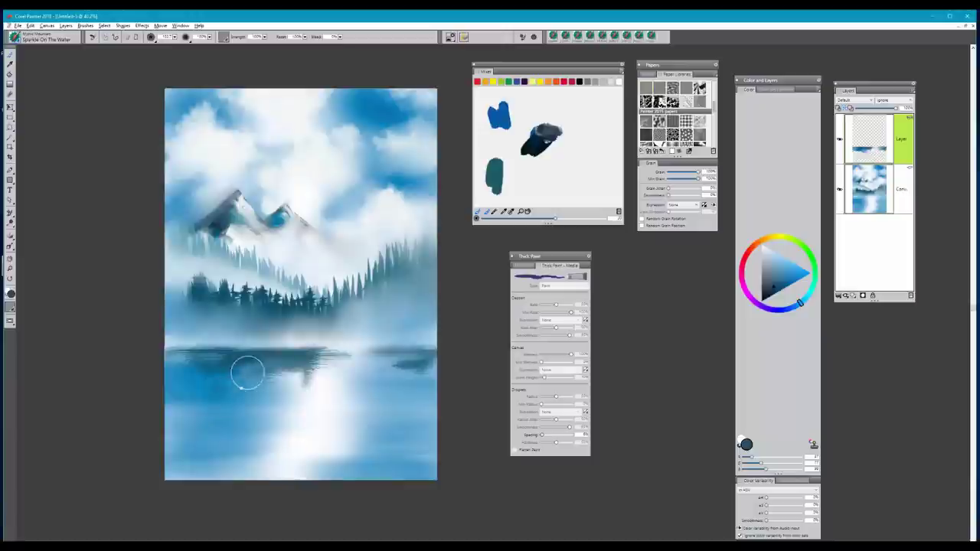
{"action": "left_click", "coordinate": [288, 380], "text": "alt"}
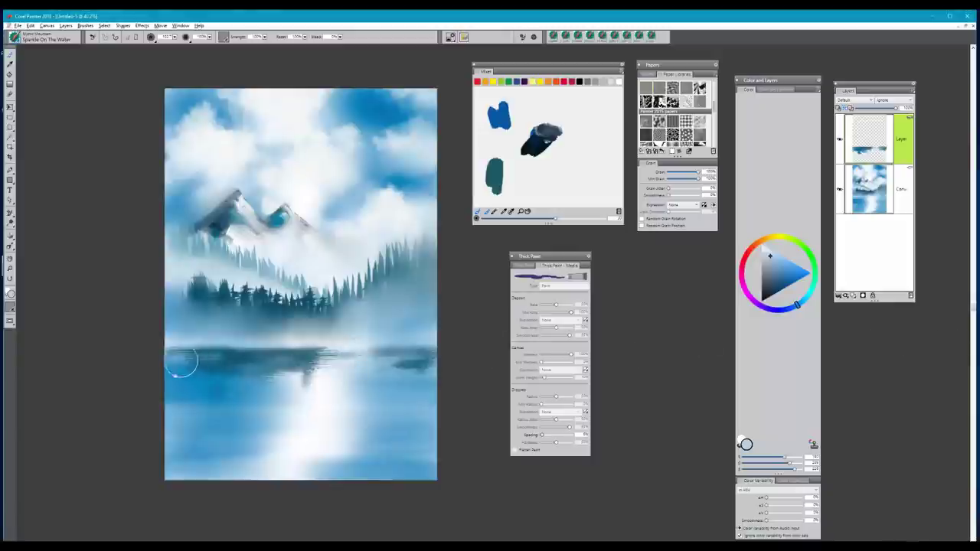
{"action": "left_click", "coordinate": [220, 366], "text": "alt"}
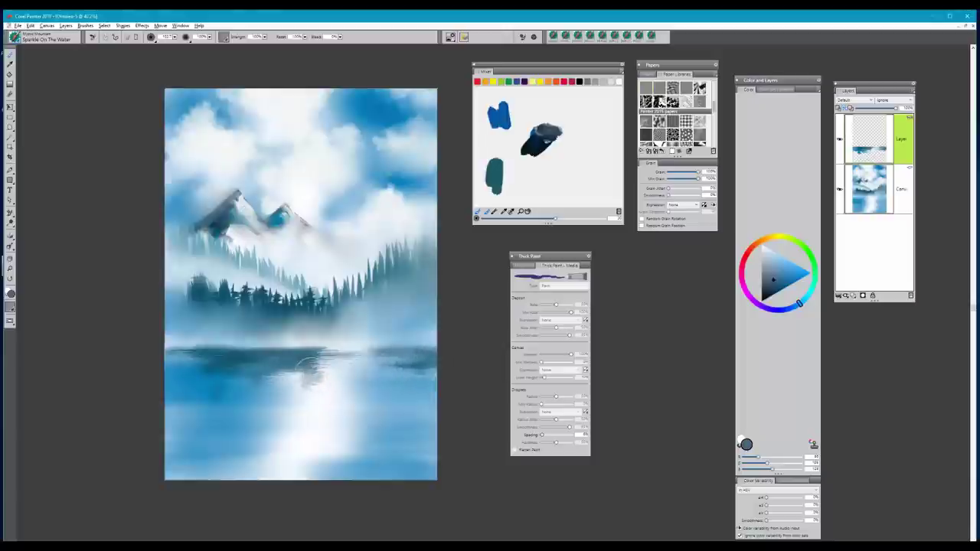
{"action": "left_click_drag", "start_coordinate": [310, 361], "coordinate": [375, 356]}
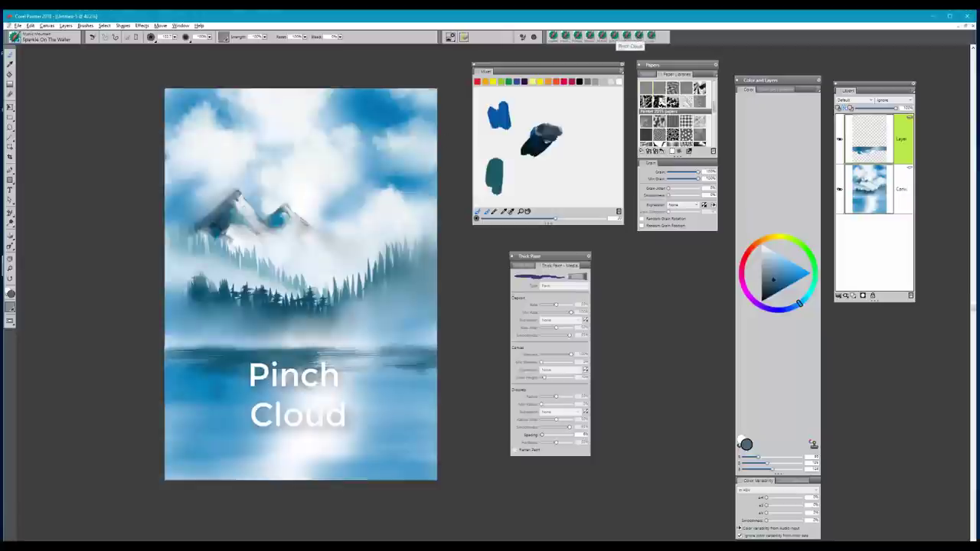
- Drop the reflection layer onto the canvas and stroke the Pinch Cloud brush along the full width of the waterline
{"action": "left_click", "coordinate": [627, 36]}
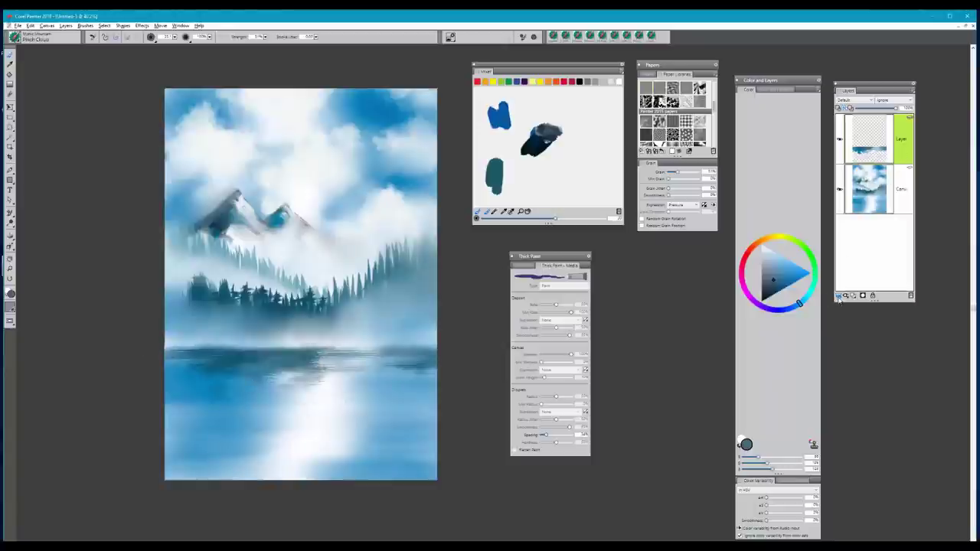
{"action": "left_click", "coordinate": [839, 296]}
{"action": "left_click", "coordinate": [787, 327]}
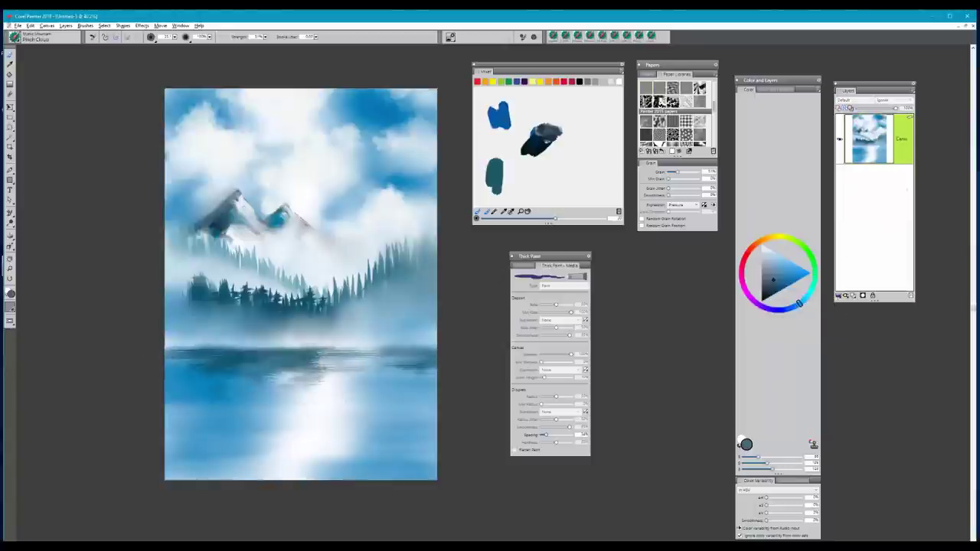
{"action": "left_click_drag", "start_coordinate": [165, 346], "coordinate": [458, 345]}
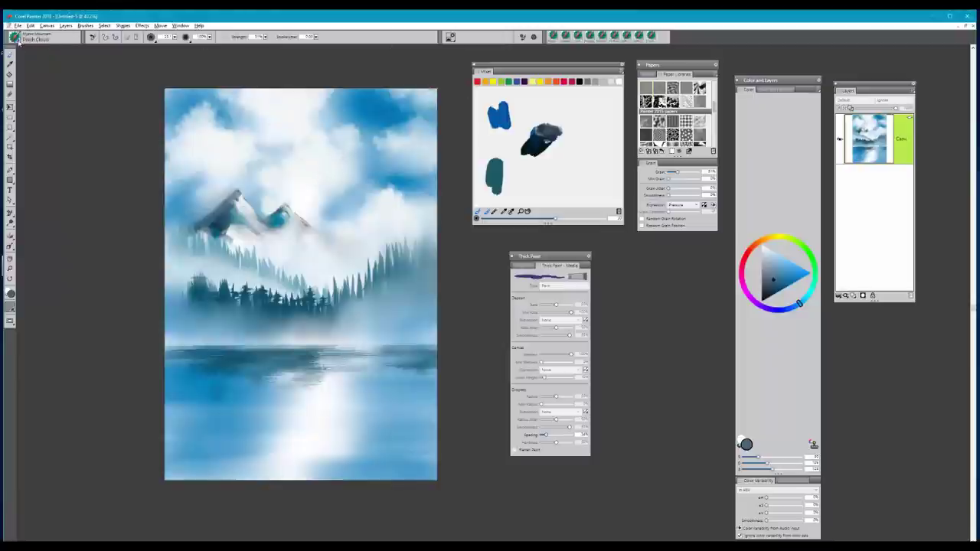
- Switch to the Script Liner #1 brush and paint a thin pale line on the water just below the left part of the shoreline
{"action": "left_click", "coordinate": [17, 40]}
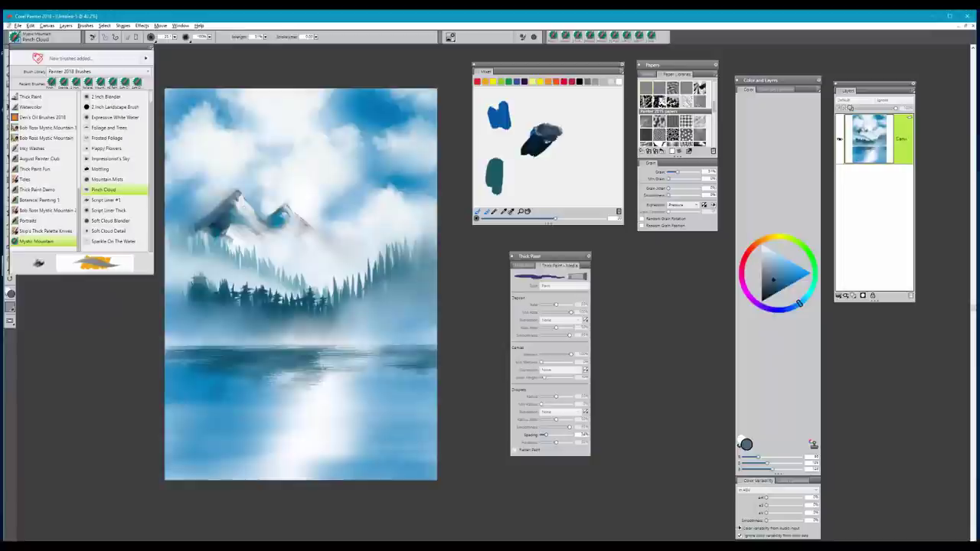
{"action": "left_click", "coordinate": [105, 200]}
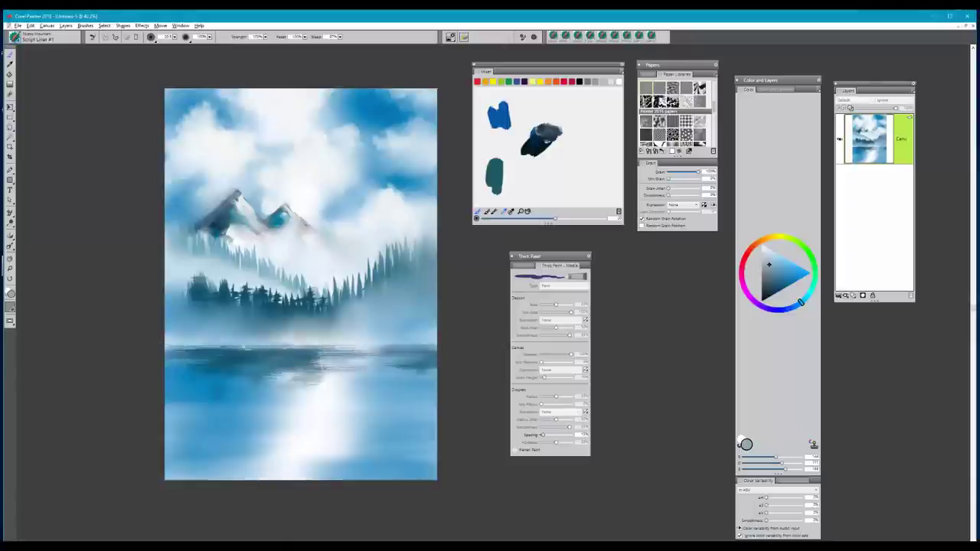
{"action": "left_click_drag", "start_coordinate": [240, 349], "coordinate": [184, 350]}
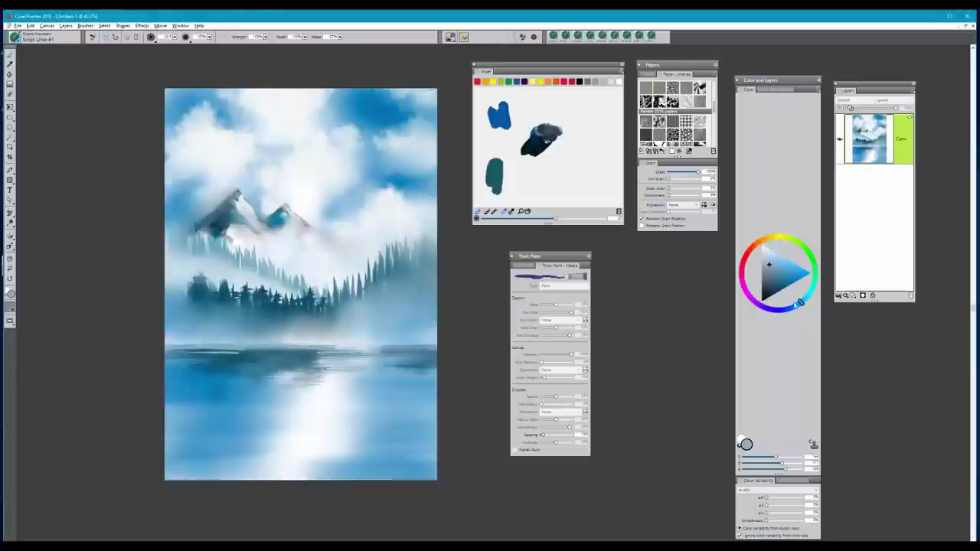
- Shift the paint colour to a muted greyish purple and paint a thin line along the left part of the waterline, undoing the first try
{"action": "left_click_drag", "start_coordinate": [801, 303], "coordinate": [760, 307]}
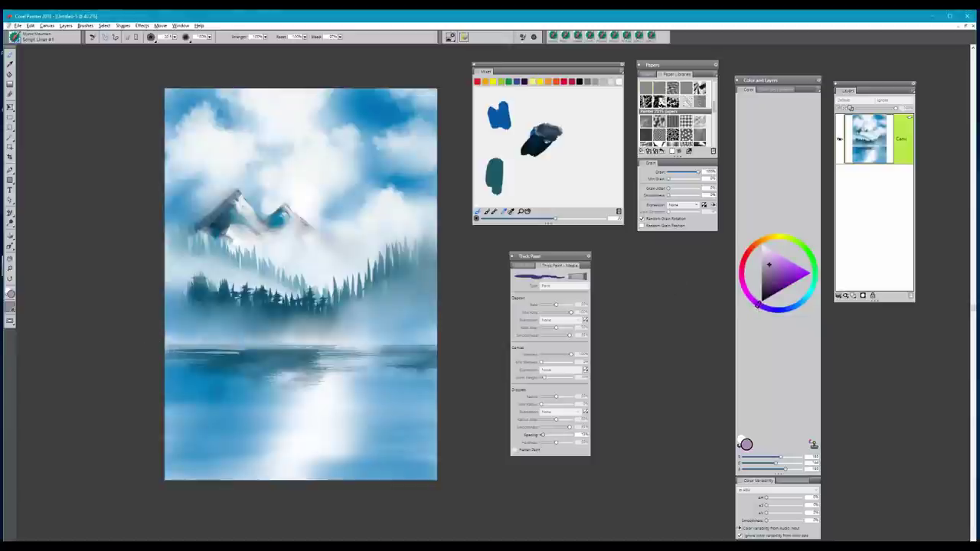
{"action": "left_click_drag", "start_coordinate": [178, 345], "coordinate": [283, 341]}
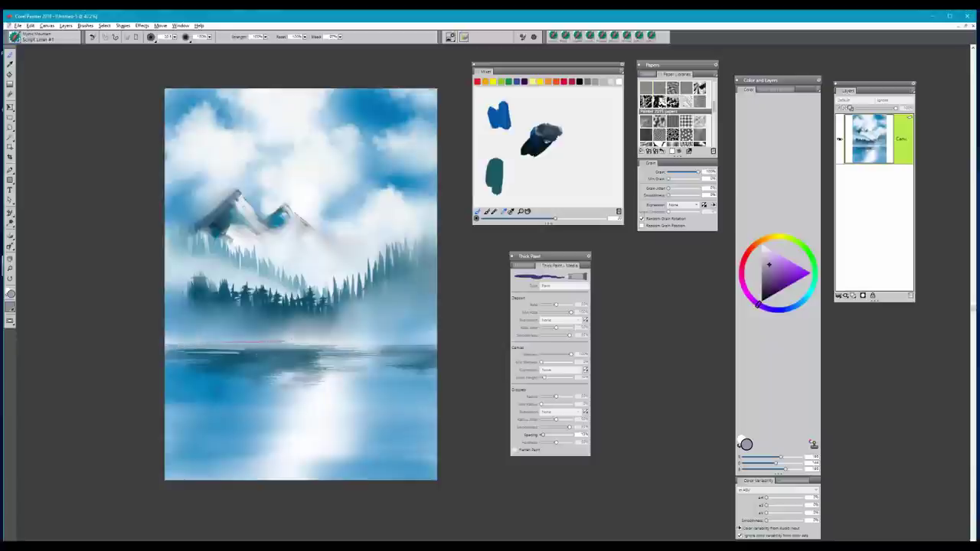
{"action": "key", "text": "ctrl+z"}
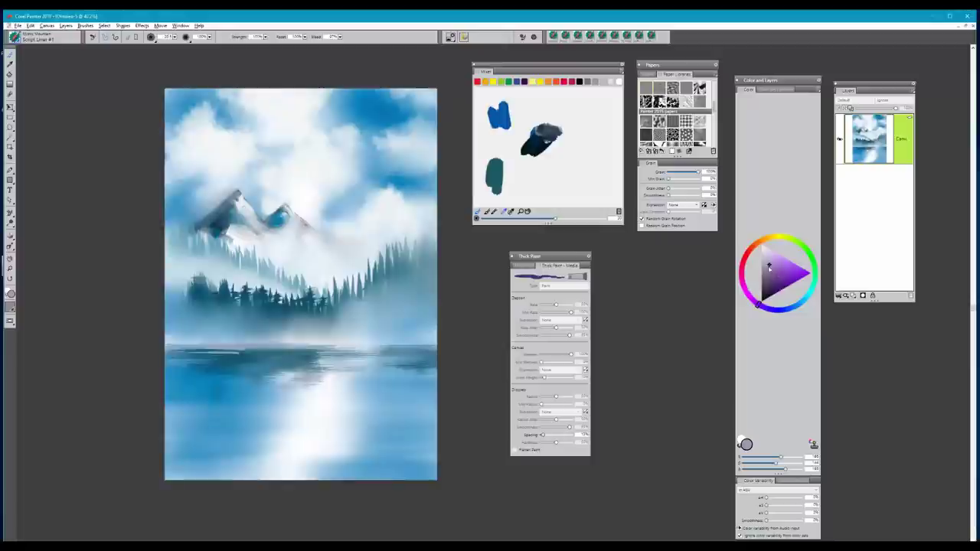
{"action": "left_click", "coordinate": [769, 273]}
{"action": "left_click_drag", "start_coordinate": [153, 344], "coordinate": [402, 348]}
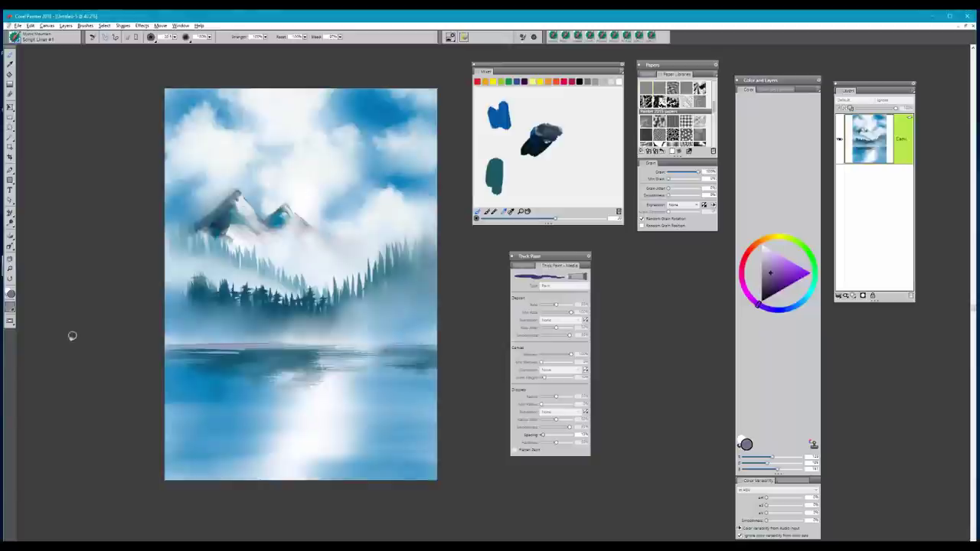
- Darken a blue sampled from the lake to near-black and paint thin dark lines along the waterline across the canvas
{"action": "left_click", "coordinate": [273, 347], "text": "alt"}
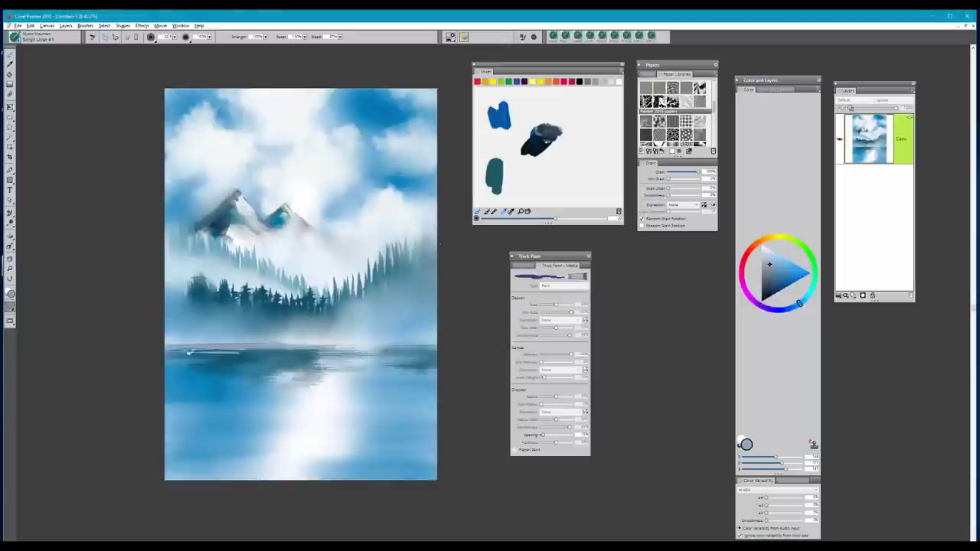
{"action": "left_click_drag", "start_coordinate": [775, 285], "coordinate": [775, 299]}
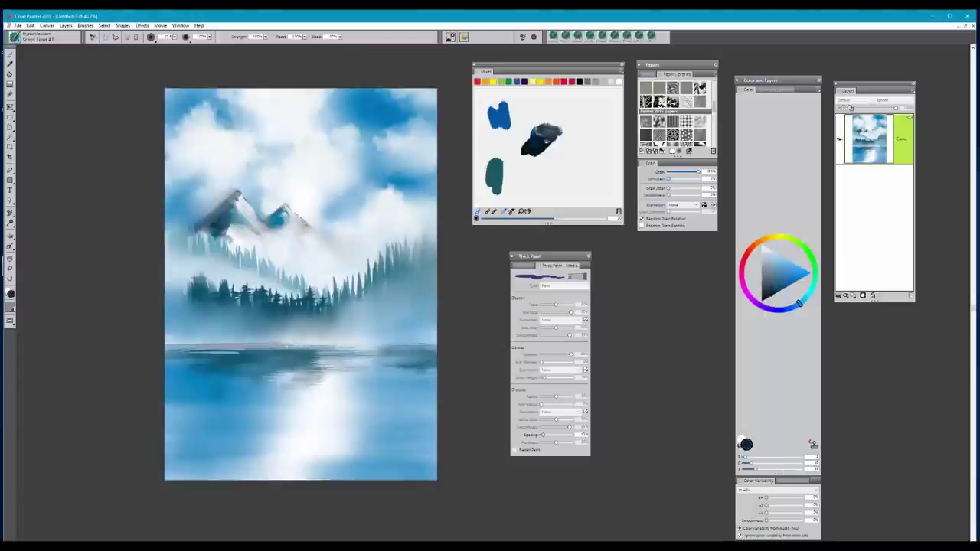
{"action": "left_click_drag", "start_coordinate": [287, 344], "coordinate": [303, 343]}
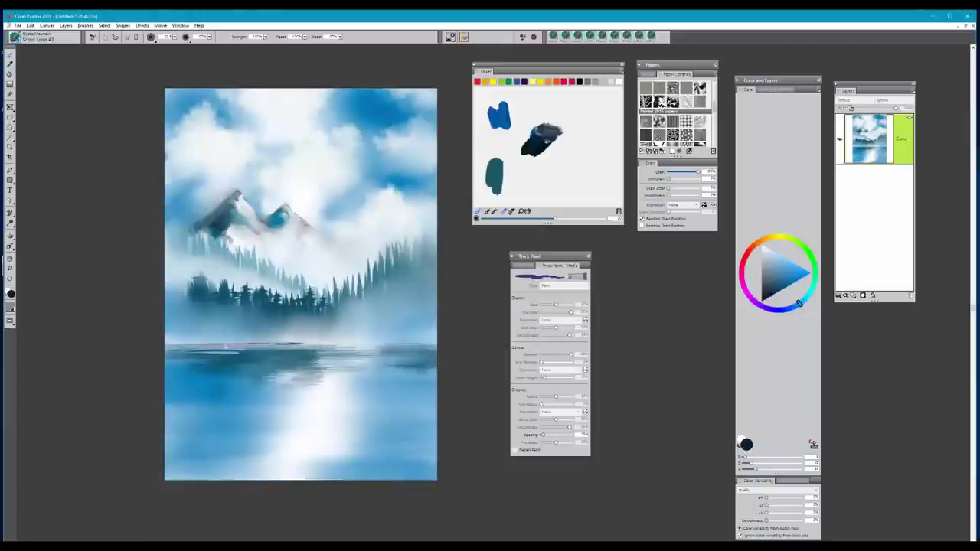
{"action": "left_click_drag", "start_coordinate": [176, 348], "coordinate": [200, 347]}
{"action": "left_click_drag", "start_coordinate": [295, 346], "coordinate": [447, 344]}
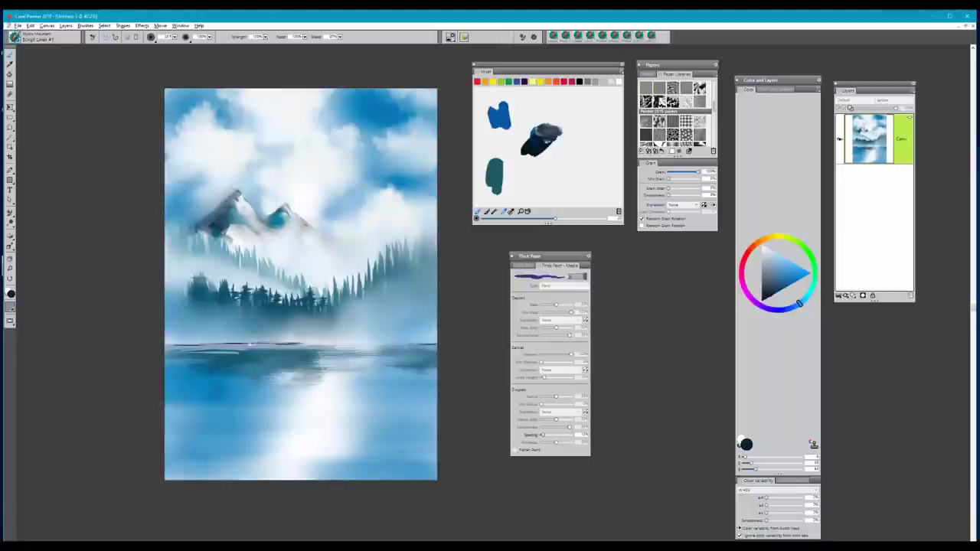
- Pick Titanium White from the Mystic Mountain colour set and paint thin white highlight lines along the waterline on both sides
{"action": "left_click", "coordinate": [301, 350], "text": "alt"}
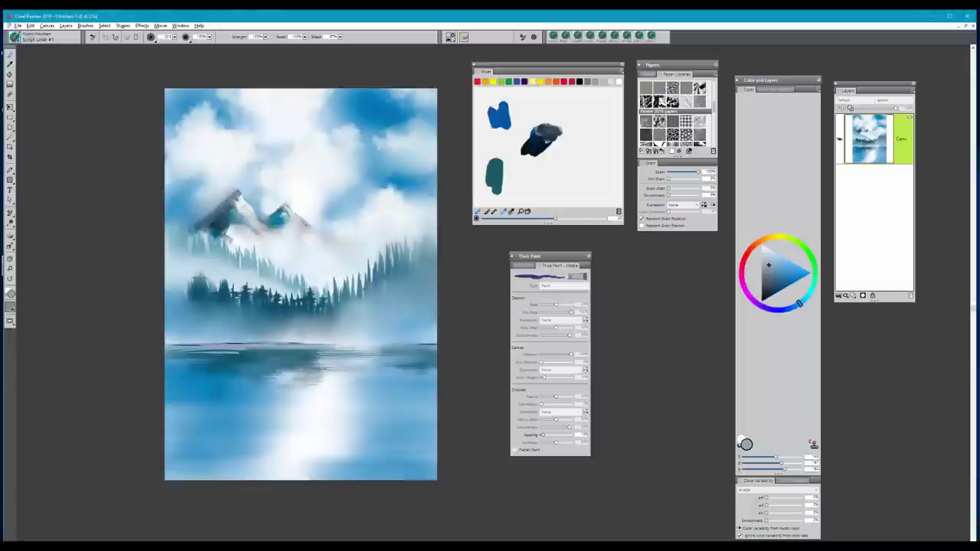
{"action": "left_click", "coordinate": [258, 349], "text": "alt"}
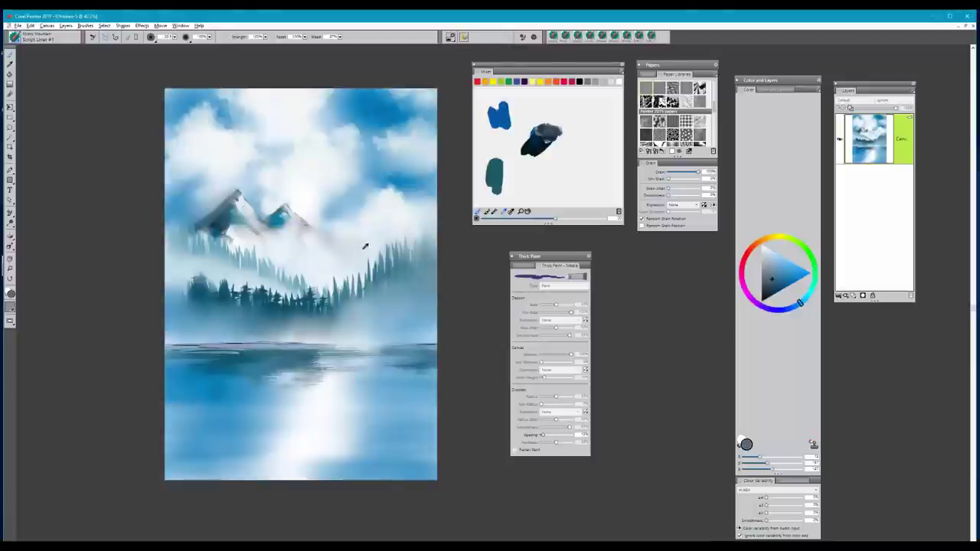
{"action": "left_click", "coordinate": [775, 90]}
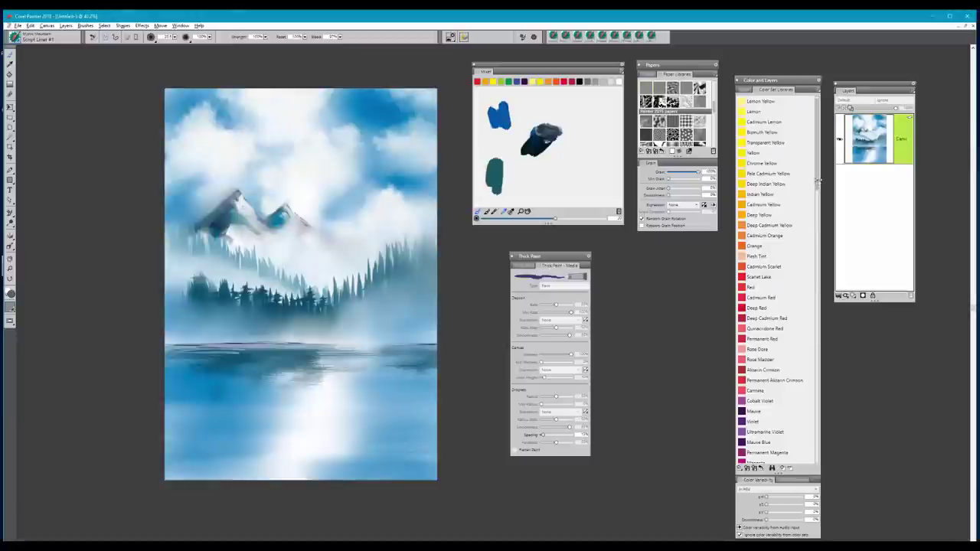
{"action": "left_click_drag", "start_coordinate": [817, 182], "coordinate": [804, 253]}
{"action": "scroll", "coordinate": [770, 432], "scroll_direction": "down", "scroll_amount": 15}
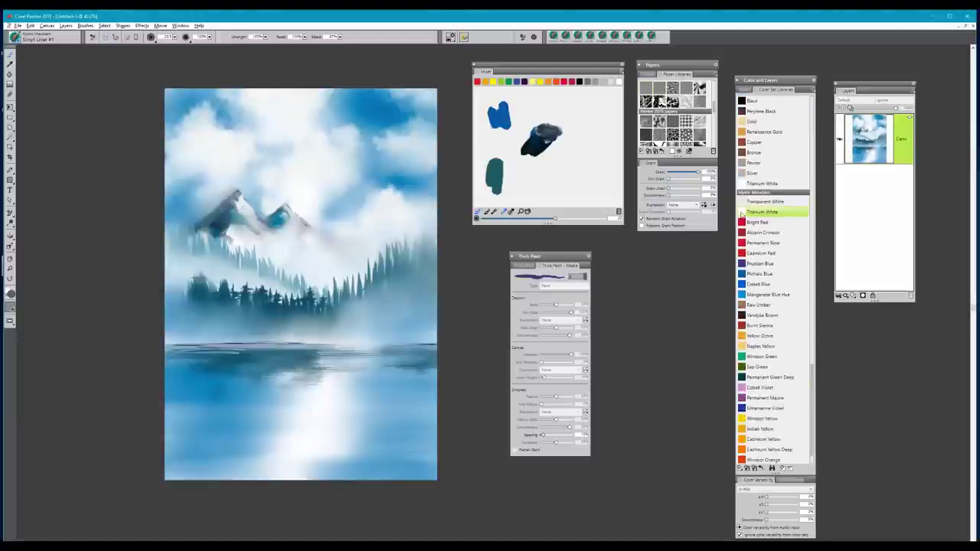
{"action": "left_click", "coordinate": [757, 213]}
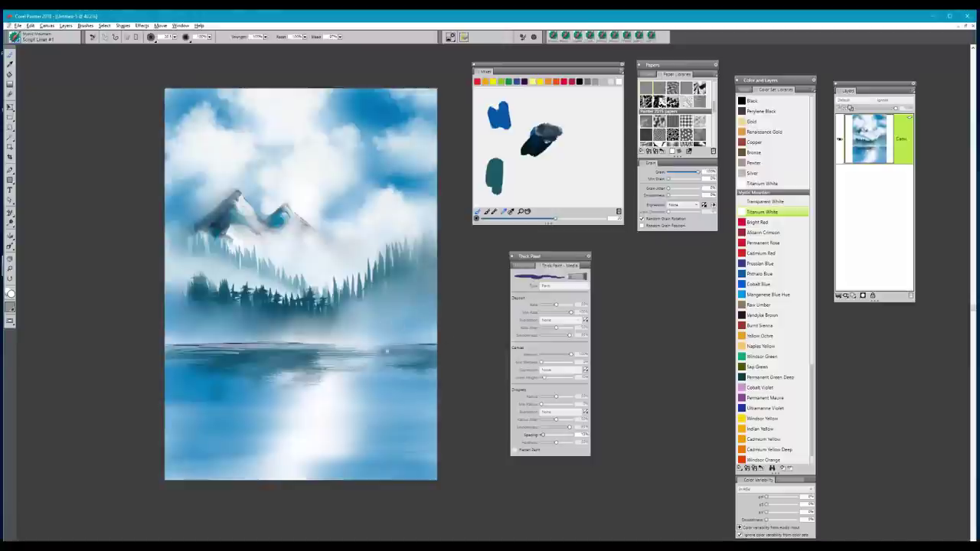
{"action": "left_click_drag", "start_coordinate": [205, 346], "coordinate": [306, 344]}
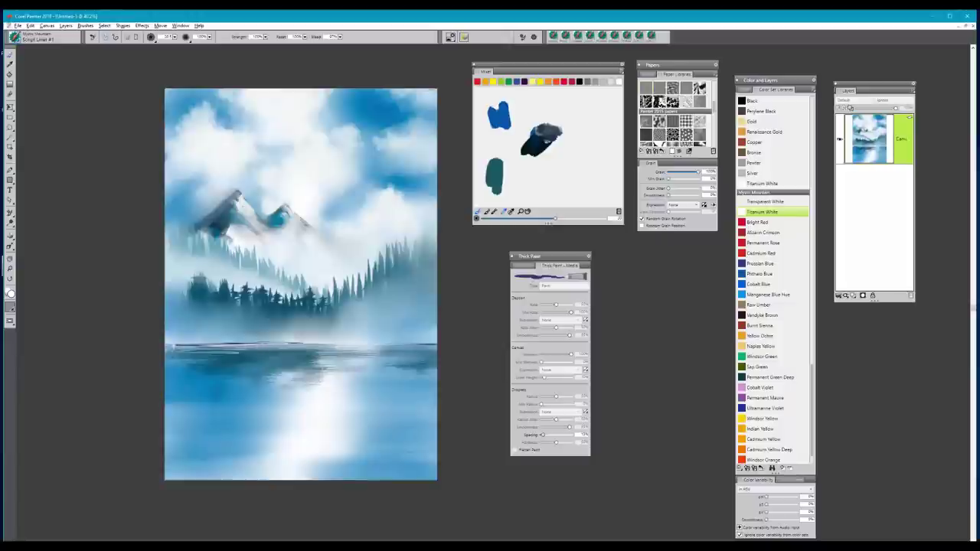
{"action": "left_click_drag", "start_coordinate": [194, 348], "coordinate": [225, 347]}
{"action": "left_click_drag", "start_coordinate": [392, 348], "coordinate": [438, 348]}
{"action": "left_click_drag", "start_coordinate": [237, 351], "coordinate": [181, 358]}
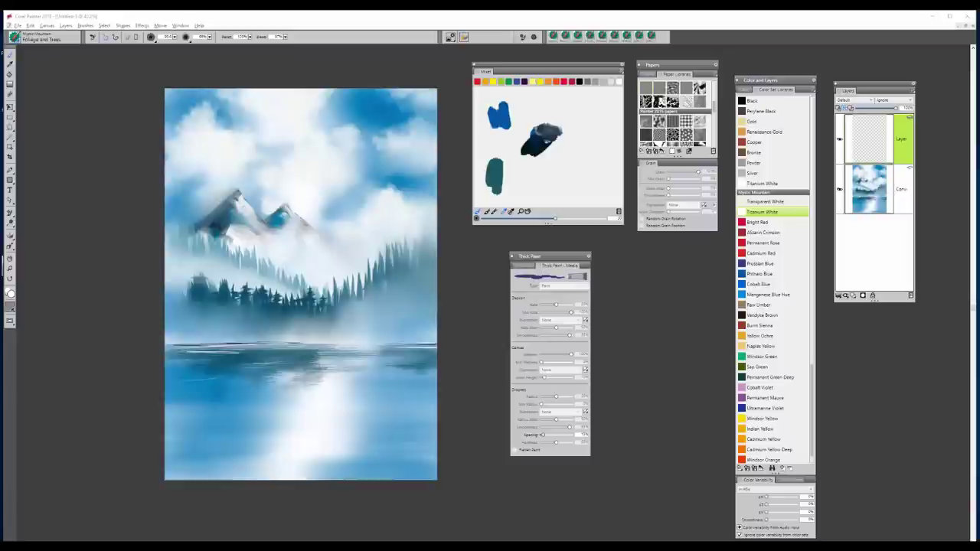
- Add a black swatch to the mixer pad and paint three thin black tree trunks rising from the waterline, right of centre, on the new layer
{"action": "left_click", "coordinate": [11, 295]}
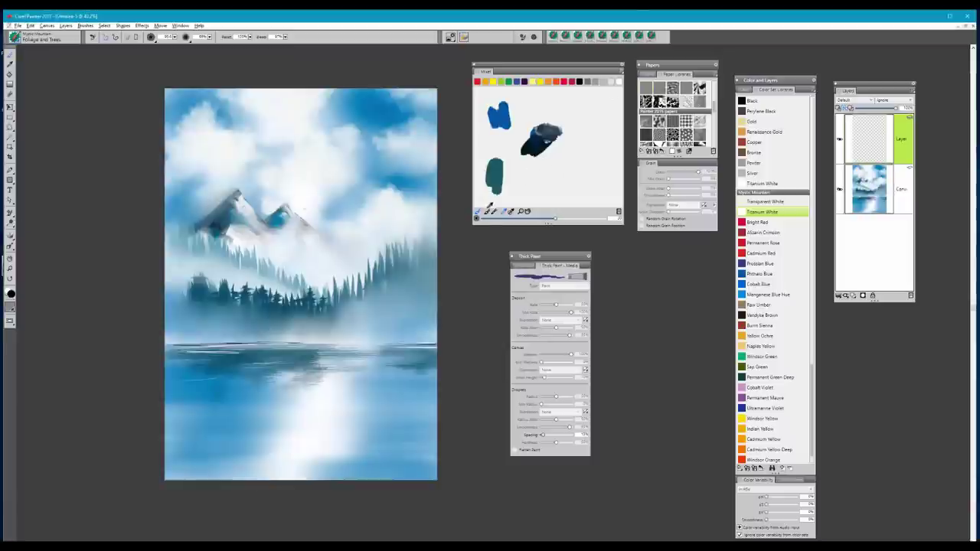
{"action": "mouse_move", "coordinate": [543, 180]}
{"action": "left_mouse_down"}
{"action": "mouse_move", "coordinate": [557, 172]}
{"action": "mouse_move", "coordinate": [565, 184]}
{"action": "left_mouse_up"}
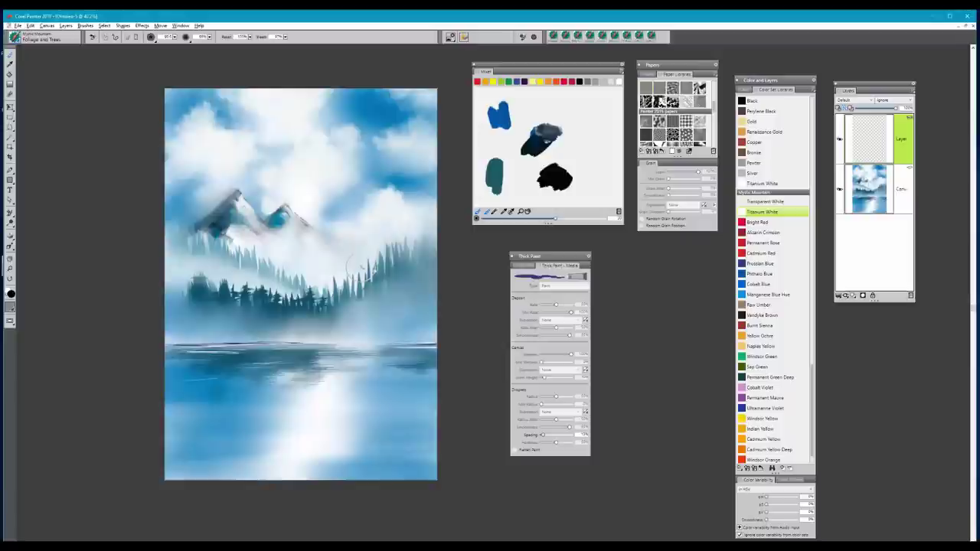
{"action": "left_click_drag", "start_coordinate": [354, 264], "coordinate": [371, 353]}
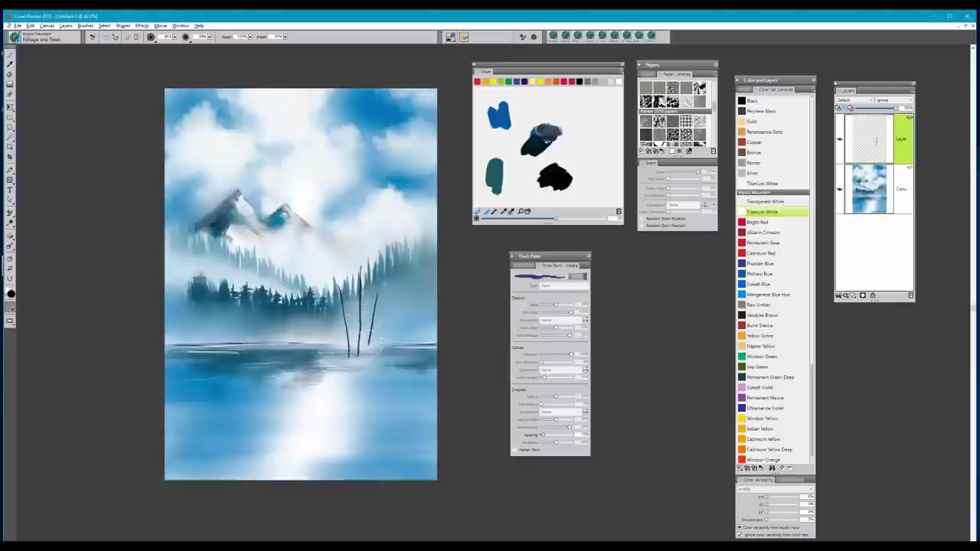
{"action": "left_click_drag", "start_coordinate": [369, 343], "coordinate": [367, 354]}
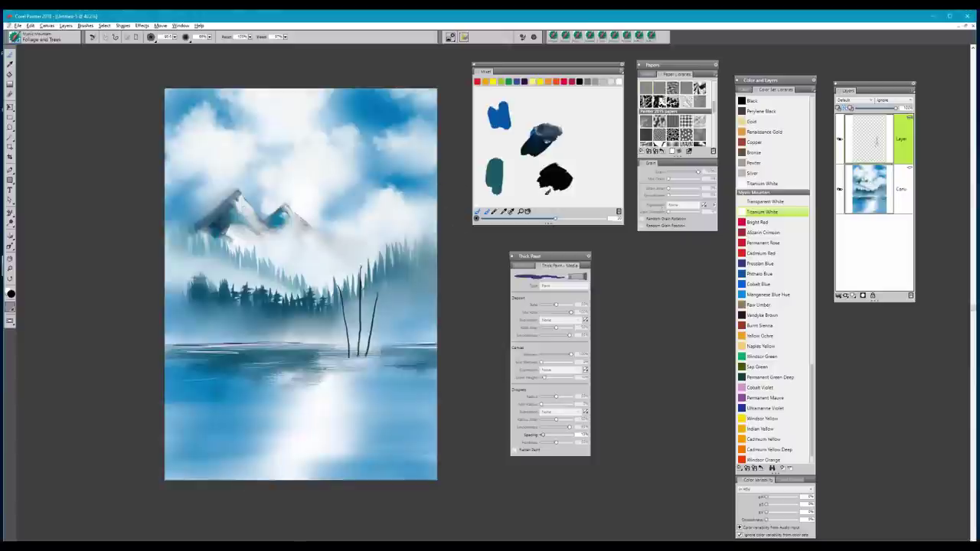
- Paint black evergreen branches with the Foliage and Trees brush down the middle trunk and the right trunk
{"action": "key", "text": "ctrl+plus"}
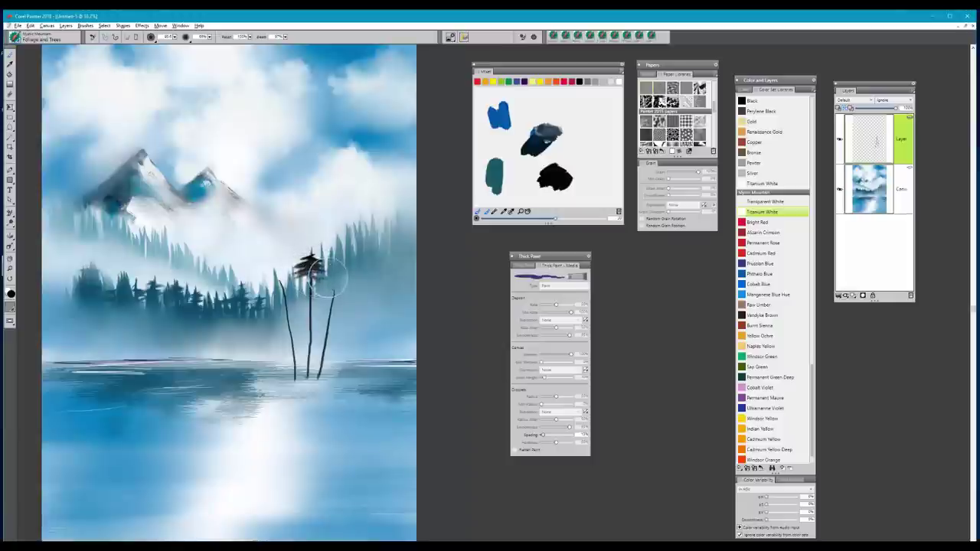
{"action": "left_click_drag", "start_coordinate": [295, 283], "coordinate": [312, 281]}
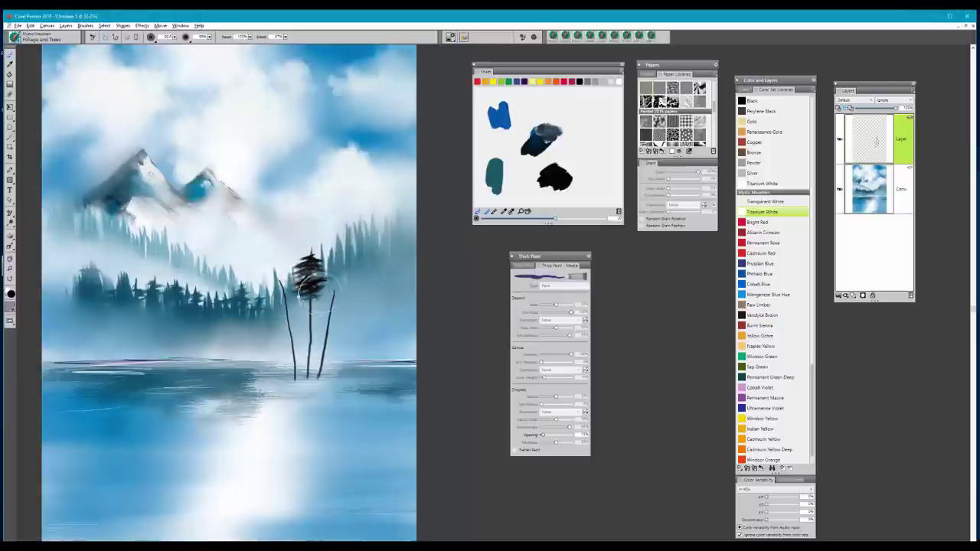
{"action": "left_click_drag", "start_coordinate": [317, 294], "coordinate": [305, 300]}
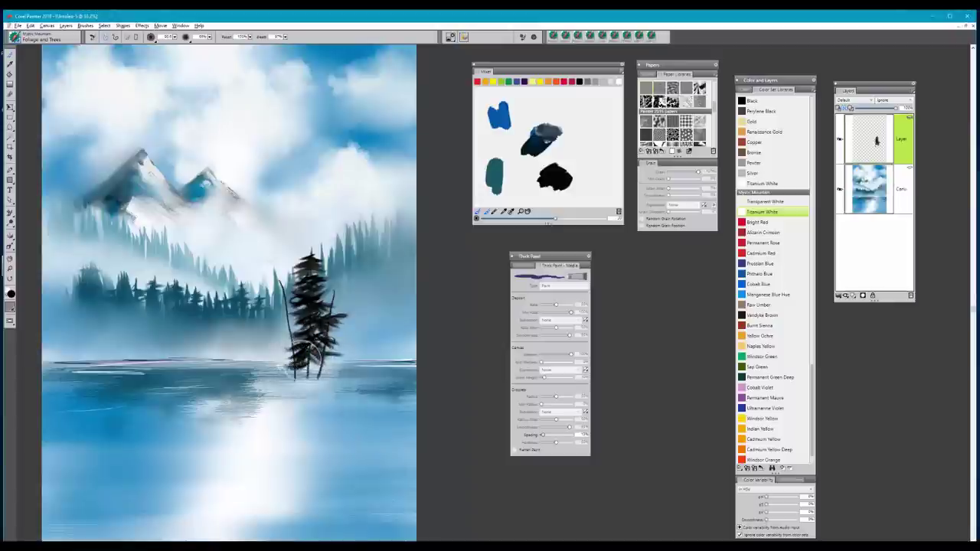
{"action": "left_click_drag", "start_coordinate": [311, 349], "coordinate": [305, 367]}
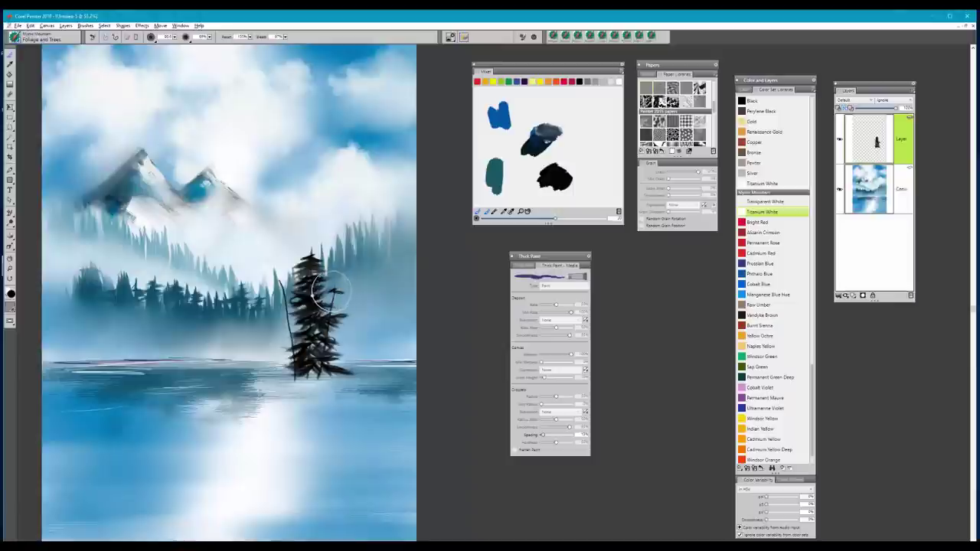
{"action": "left_click_drag", "start_coordinate": [332, 292], "coordinate": [340, 298]}
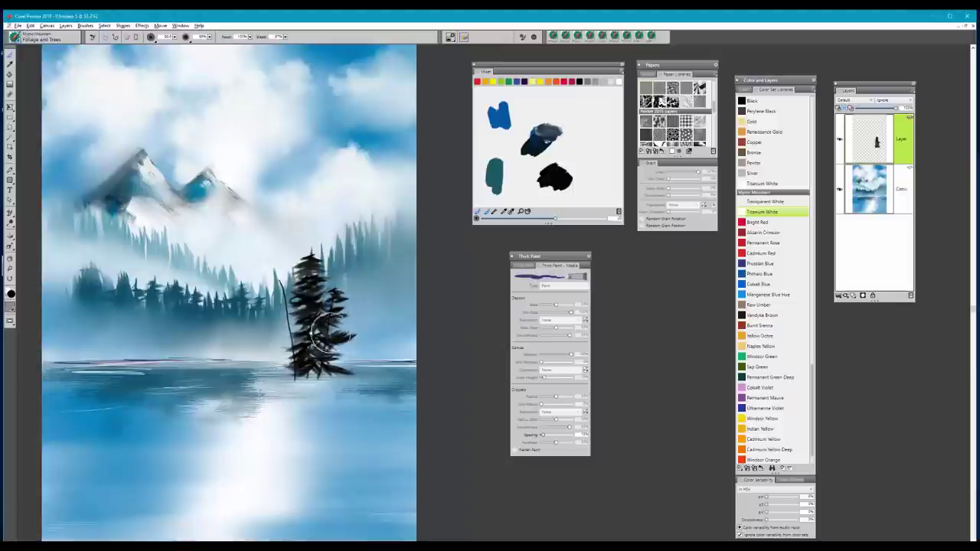
{"action": "mouse_move", "coordinate": [325, 331]}
{"action": "left_mouse_down"}
{"action": "mouse_move", "coordinate": [348, 360]}
{"action": "mouse_move", "coordinate": [360, 357]}
{"action": "mouse_move", "coordinate": [337, 348]}
{"action": "mouse_move", "coordinate": [340, 358]}
{"action": "mouse_move", "coordinate": [338, 330]}
{"action": "mouse_move", "coordinate": [334, 358]}
{"action": "mouse_move", "coordinate": [351, 331]}
{"action": "mouse_move", "coordinate": [332, 309]}
{"action": "left_mouse_up"}
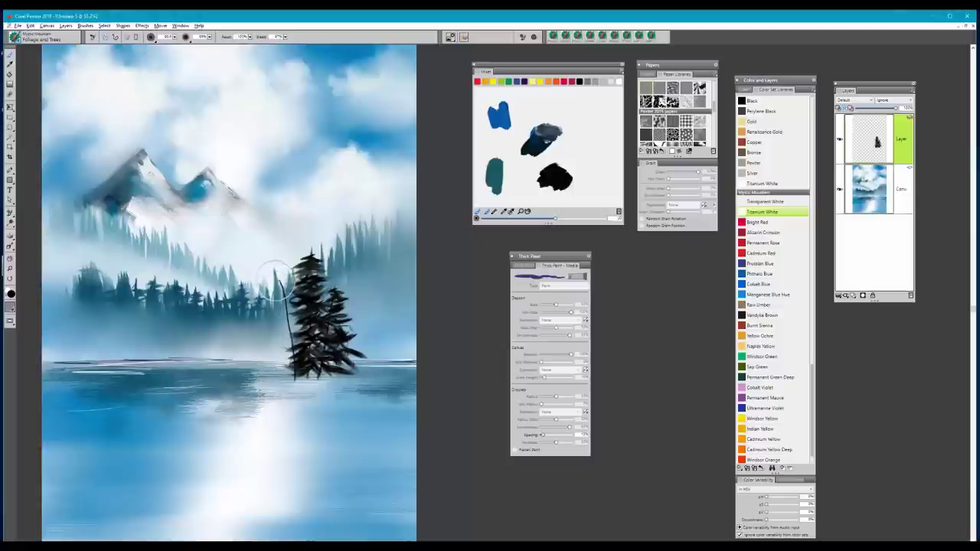
- Paint black branches on the left trunk and fill in the foliage and ground around the base of the three trees
{"action": "mouse_move", "coordinate": [275, 278]}
{"action": "left_mouse_down"}
{"action": "mouse_move", "coordinate": [287, 302]}
{"action": "mouse_move", "coordinate": [282, 285]}
{"action": "mouse_move", "coordinate": [282, 324]}
{"action": "mouse_move", "coordinate": [297, 321]}
{"action": "mouse_move", "coordinate": [291, 315]}
{"action": "mouse_move", "coordinate": [285, 325]}
{"action": "mouse_move", "coordinate": [294, 337]}
{"action": "mouse_move", "coordinate": [280, 358]}
{"action": "mouse_move", "coordinate": [291, 360]}
{"action": "mouse_move", "coordinate": [280, 341]}
{"action": "mouse_move", "coordinate": [298, 367]}
{"action": "mouse_move", "coordinate": [284, 365]}
{"action": "mouse_move", "coordinate": [296, 339]}
{"action": "mouse_move", "coordinate": [269, 372]}
{"action": "mouse_move", "coordinate": [229, 373]}
{"action": "mouse_move", "coordinate": [302, 354]}
{"action": "mouse_move", "coordinate": [255, 375]}
{"action": "left_mouse_up"}
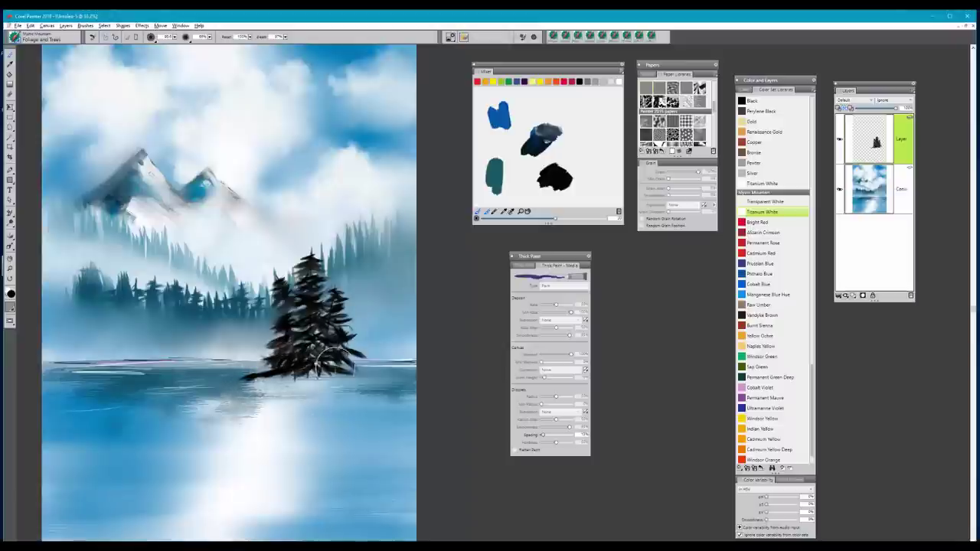
{"action": "mouse_move", "coordinate": [335, 366]}
{"action": "left_mouse_down"}
{"action": "mouse_move", "coordinate": [356, 376]}
{"action": "mouse_move", "coordinate": [329, 370]}
{"action": "mouse_move", "coordinate": [354, 380]}
{"action": "mouse_move", "coordinate": [345, 374]}
{"action": "left_mouse_up"}
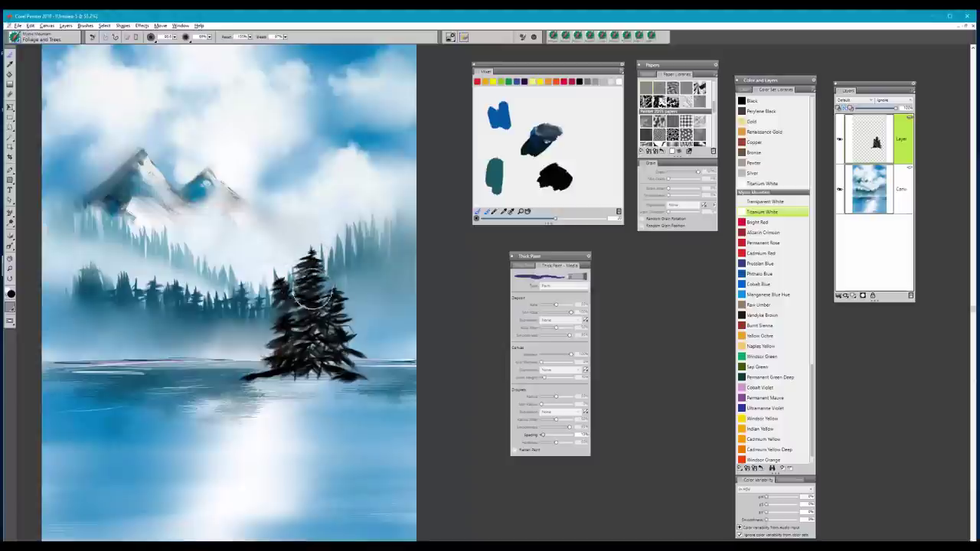
{"action": "mouse_move", "coordinate": [330, 326]}
{"action": "left_mouse_down"}
{"action": "mouse_move", "coordinate": [315, 345]}
{"action": "mouse_move", "coordinate": [328, 346]}
{"action": "mouse_move", "coordinate": [311, 324]}
{"action": "mouse_move", "coordinate": [337, 335]}
{"action": "left_mouse_up"}
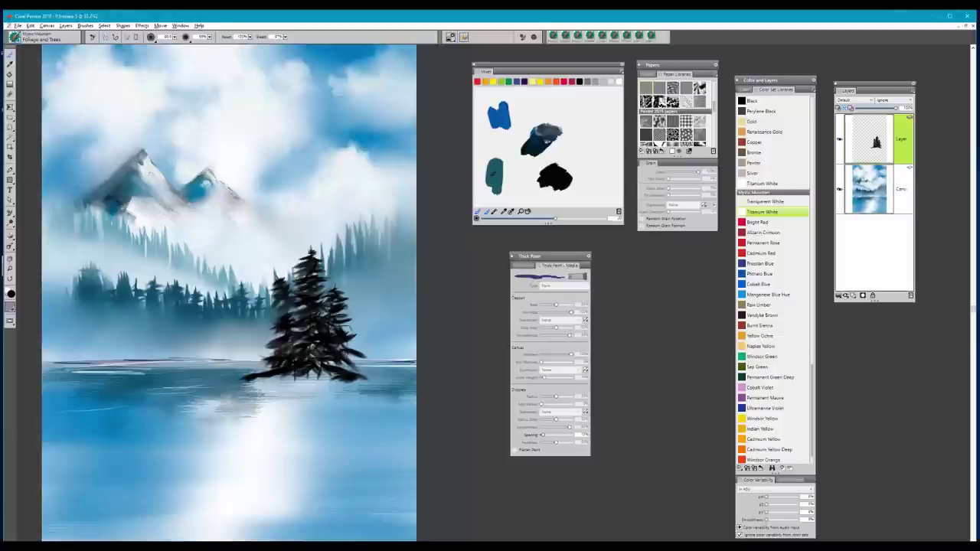
- Choose Permanent Green Deep from the colour set and paint dark green foliage over the branches of all three black trees
{"action": "left_click", "coordinate": [477, 212]}
{"action": "left_click", "coordinate": [740, 377]}
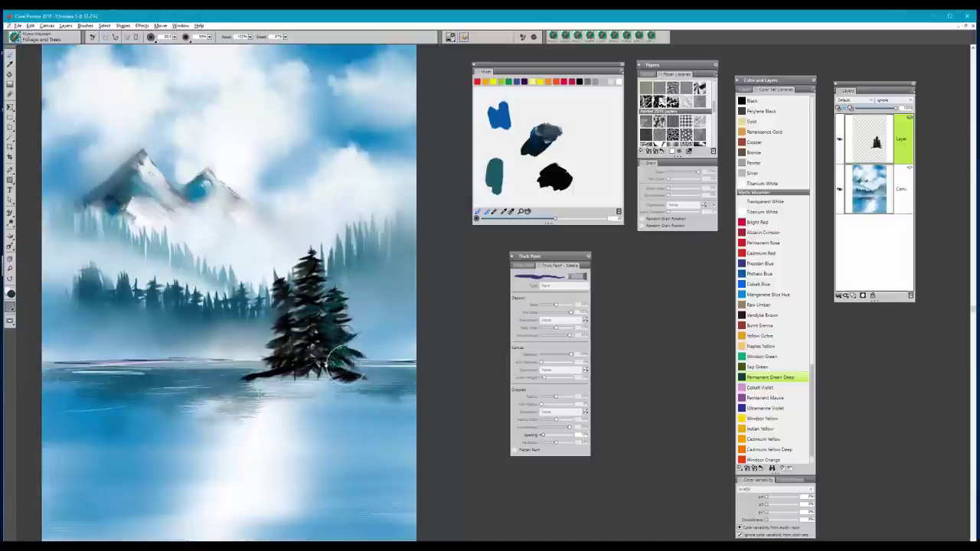
{"action": "left_click_drag", "start_coordinate": [344, 346], "coordinate": [352, 348]}
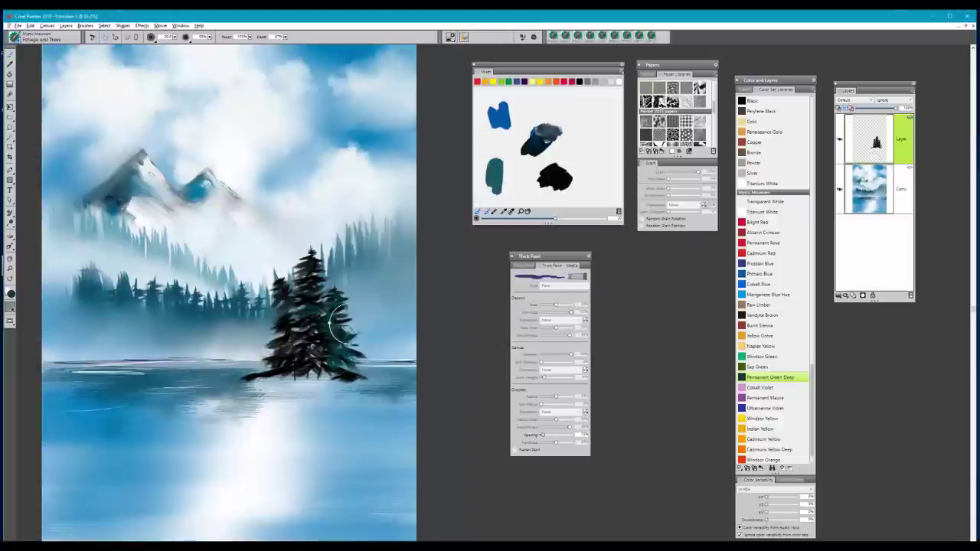
{"action": "mouse_move", "coordinate": [294, 331]}
{"action": "left_mouse_down"}
{"action": "mouse_move", "coordinate": [273, 360]}
{"action": "mouse_move", "coordinate": [300, 304]}
{"action": "mouse_move", "coordinate": [293, 317]}
{"action": "mouse_move", "coordinate": [315, 352]}
{"action": "mouse_move", "coordinate": [287, 355]}
{"action": "mouse_move", "coordinate": [309, 352]}
{"action": "mouse_move", "coordinate": [305, 362]}
{"action": "mouse_move", "coordinate": [304, 340]}
{"action": "mouse_move", "coordinate": [328, 313]}
{"action": "mouse_move", "coordinate": [301, 327]}
{"action": "mouse_move", "coordinate": [300, 277]}
{"action": "mouse_move", "coordinate": [310, 270]}
{"action": "mouse_move", "coordinate": [305, 299]}
{"action": "mouse_move", "coordinate": [323, 339]}
{"action": "mouse_move", "coordinate": [307, 340]}
{"action": "mouse_move", "coordinate": [320, 355]}
{"action": "mouse_move", "coordinate": [332, 343]}
{"action": "mouse_move", "coordinate": [324, 349]}
{"action": "mouse_move", "coordinate": [311, 333]}
{"action": "mouse_move", "coordinate": [270, 361]}
{"action": "mouse_move", "coordinate": [281, 356]}
{"action": "mouse_move", "coordinate": [274, 350]}
{"action": "mouse_move", "coordinate": [283, 327]}
{"action": "mouse_move", "coordinate": [299, 319]}
{"action": "mouse_move", "coordinate": [284, 318]}
{"action": "mouse_move", "coordinate": [284, 308]}
{"action": "mouse_move", "coordinate": [308, 280]}
{"action": "mouse_move", "coordinate": [277, 294]}
{"action": "mouse_move", "coordinate": [290, 292]}
{"action": "mouse_move", "coordinate": [285, 285]}
{"action": "mouse_move", "coordinate": [290, 333]}
{"action": "mouse_move", "coordinate": [303, 331]}
{"action": "mouse_move", "coordinate": [288, 345]}
{"action": "mouse_move", "coordinate": [313, 323]}
{"action": "mouse_move", "coordinate": [358, 374]}
{"action": "mouse_move", "coordinate": [286, 364]}
{"action": "left_mouse_up"}
{"action": "mouse_move", "coordinate": [307, 285]}
{"action": "left_mouse_down"}
{"action": "mouse_move", "coordinate": [329, 318]}
{"action": "mouse_move", "coordinate": [319, 308]}
{"action": "mouse_move", "coordinate": [319, 329]}
{"action": "mouse_move", "coordinate": [289, 368]}
{"action": "mouse_move", "coordinate": [354, 344]}
{"action": "mouse_move", "coordinate": [324, 344]}
{"action": "mouse_move", "coordinate": [324, 301]}
{"action": "left_mouse_up"}
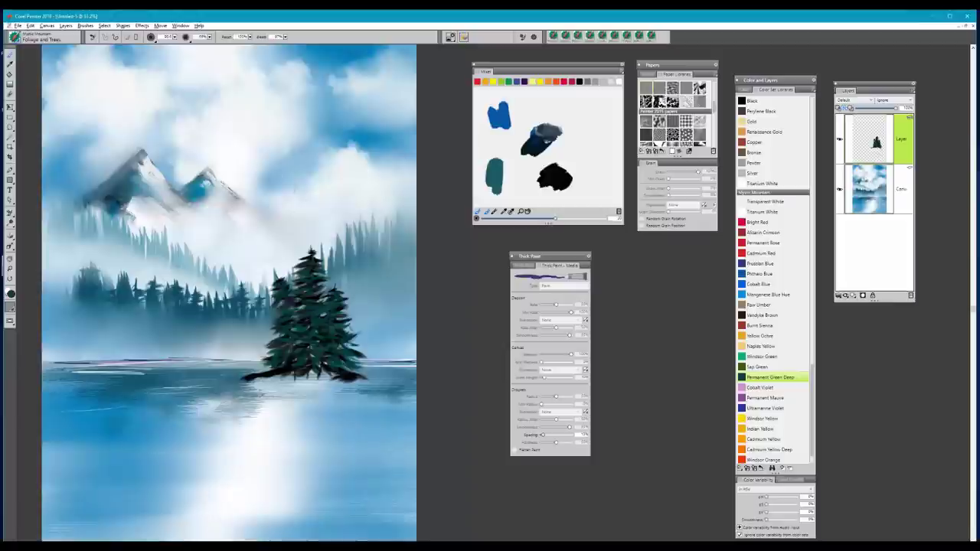
{"action": "scroll", "coordinate": [384, 323], "scroll_direction": "down", "scroll_amount": 2}
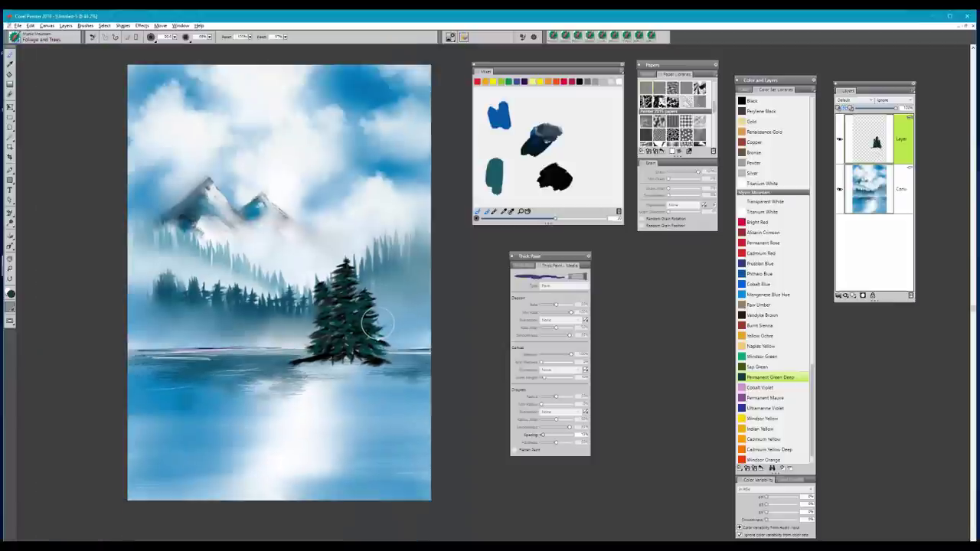
- Choose Sap Green and paint green highlights plus lighter yellow-green accents over the foliage of all three evergreen trees
{"action": "scroll", "coordinate": [372, 319], "scroll_direction": "up", "scroll_amount": 1}
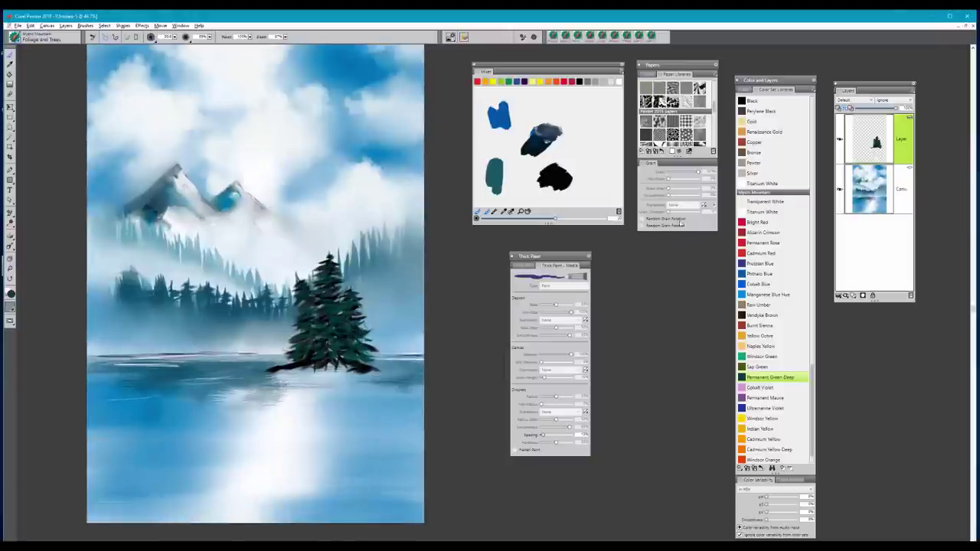
{"action": "left_click", "coordinate": [743, 367]}
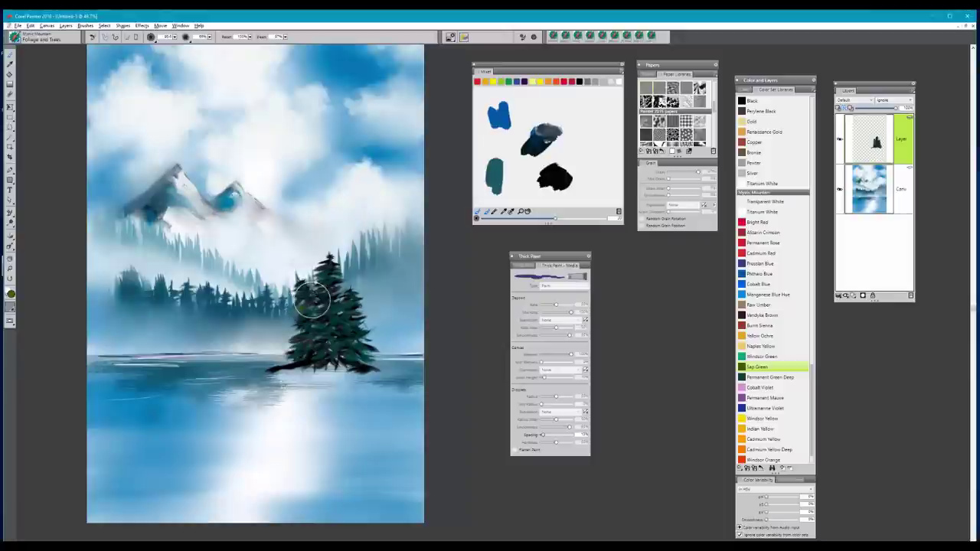
{"action": "mouse_move", "coordinate": [305, 303]}
{"action": "left_mouse_down"}
{"action": "mouse_move", "coordinate": [302, 287]}
{"action": "mouse_move", "coordinate": [324, 275]}
{"action": "left_mouse_up"}
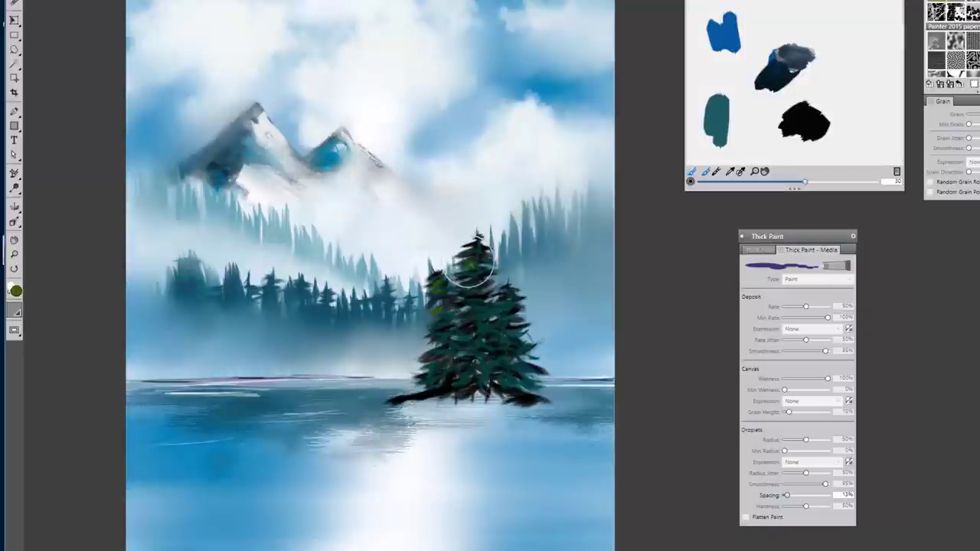
{"action": "mouse_move", "coordinate": [469, 262]}
{"action": "left_mouse_down"}
{"action": "mouse_move", "coordinate": [491, 256]}
{"action": "mouse_move", "coordinate": [472, 285]}
{"action": "mouse_move", "coordinate": [454, 284]}
{"action": "mouse_move", "coordinate": [466, 273]}
{"action": "mouse_move", "coordinate": [469, 316]}
{"action": "mouse_move", "coordinate": [464, 296]}
{"action": "mouse_move", "coordinate": [483, 291]}
{"action": "mouse_move", "coordinate": [482, 313]}
{"action": "mouse_move", "coordinate": [467, 311]}
{"action": "mouse_move", "coordinate": [485, 305]}
{"action": "mouse_move", "coordinate": [438, 328]}
{"action": "mouse_move", "coordinate": [440, 318]}
{"action": "mouse_move", "coordinate": [452, 322]}
{"action": "mouse_move", "coordinate": [434, 355]}
{"action": "mouse_move", "coordinate": [432, 344]}
{"action": "mouse_move", "coordinate": [497, 330]}
{"action": "mouse_move", "coordinate": [472, 325]}
{"action": "mouse_move", "coordinate": [515, 294]}
{"action": "mouse_move", "coordinate": [497, 308]}
{"action": "mouse_move", "coordinate": [483, 281]}
{"action": "mouse_move", "coordinate": [525, 296]}
{"action": "mouse_move", "coordinate": [493, 339]}
{"action": "mouse_move", "coordinate": [510, 331]}
{"action": "mouse_move", "coordinate": [520, 346]}
{"action": "mouse_move", "coordinate": [485, 353]}
{"action": "mouse_move", "coordinate": [470, 338]}
{"action": "mouse_move", "coordinate": [478, 354]}
{"action": "mouse_move", "coordinate": [416, 373]}
{"action": "left_mouse_up"}
{"action": "left_click_drag", "start_coordinate": [462, 334], "coordinate": [470, 308]}
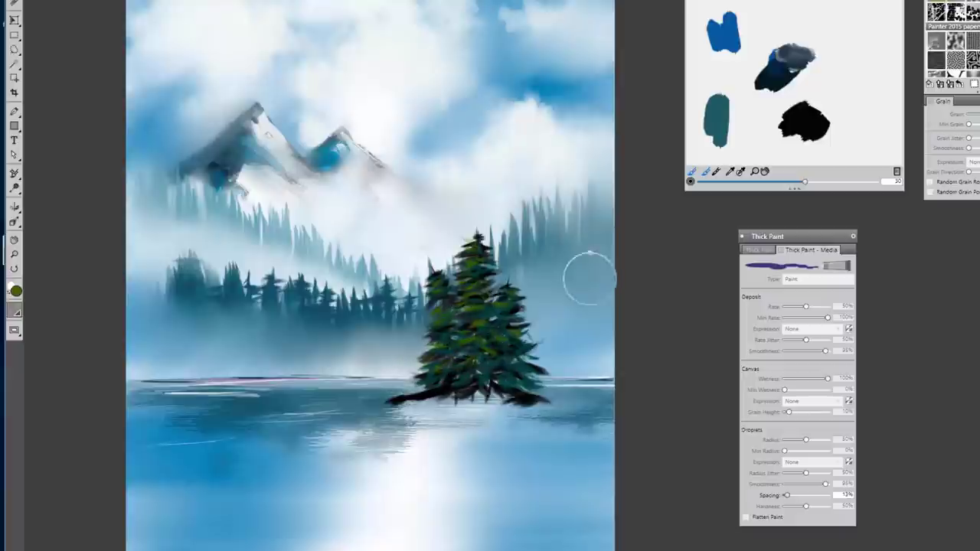
{"action": "left_click_drag", "start_coordinate": [508, 337], "coordinate": [508, 306]}
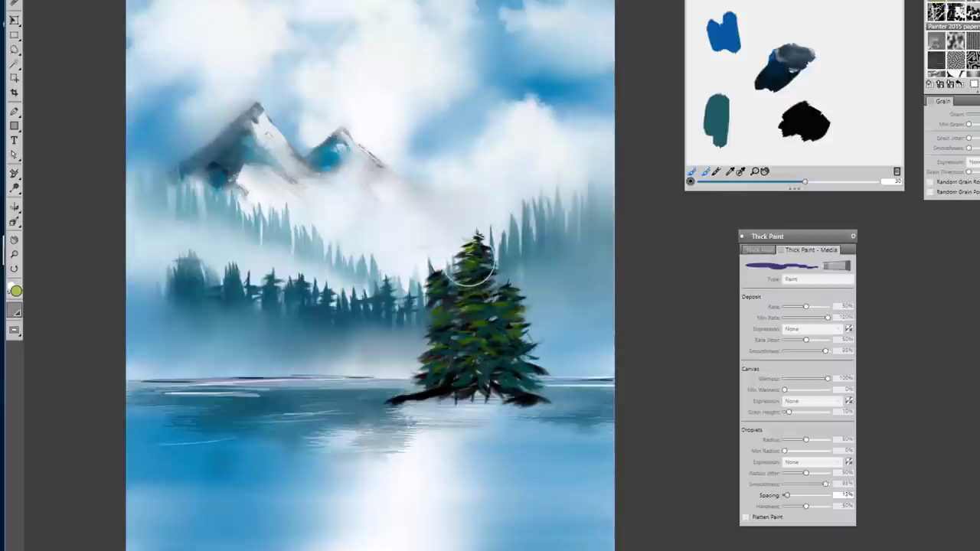
{"action": "left_click_drag", "start_coordinate": [469, 268], "coordinate": [484, 270]}
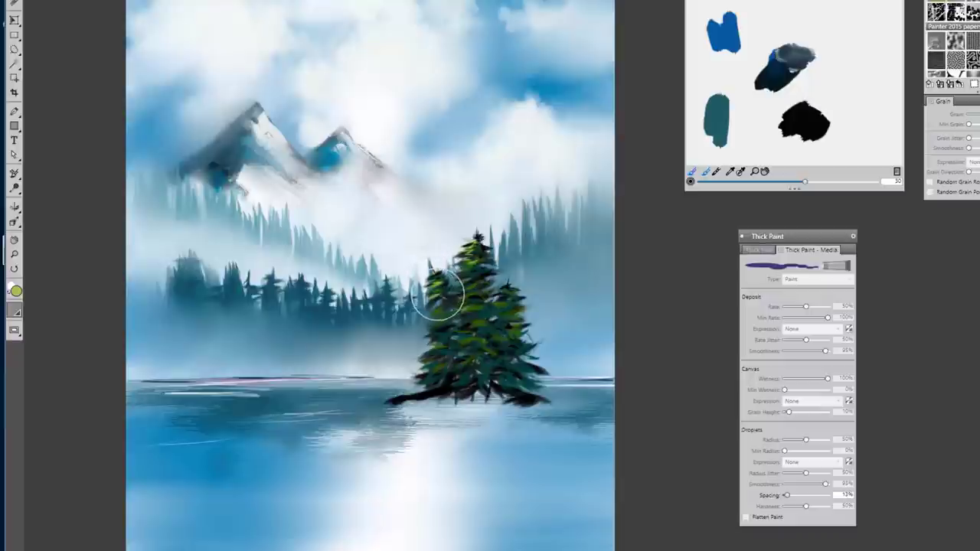
{"action": "mouse_move", "coordinate": [441, 307]}
{"action": "left_mouse_down"}
{"action": "mouse_move", "coordinate": [479, 305]}
{"action": "mouse_move", "coordinate": [461, 293]}
{"action": "mouse_move", "coordinate": [473, 281]}
{"action": "mouse_move", "coordinate": [510, 294]}
{"action": "mouse_move", "coordinate": [501, 308]}
{"action": "mouse_move", "coordinate": [477, 313]}
{"action": "mouse_move", "coordinate": [482, 319]}
{"action": "mouse_move", "coordinate": [438, 330]}
{"action": "mouse_move", "coordinate": [430, 323]}
{"action": "mouse_move", "coordinate": [445, 316]}
{"action": "mouse_move", "coordinate": [442, 304]}
{"action": "mouse_move", "coordinate": [446, 347]}
{"action": "mouse_move", "coordinate": [434, 341]}
{"action": "mouse_move", "coordinate": [473, 325]}
{"action": "mouse_move", "coordinate": [451, 323]}
{"action": "mouse_move", "coordinate": [500, 321]}
{"action": "mouse_move", "coordinate": [514, 299]}
{"action": "mouse_move", "coordinate": [531, 308]}
{"action": "mouse_move", "coordinate": [508, 383]}
{"action": "mouse_move", "coordinate": [545, 396]}
{"action": "left_mouse_up"}
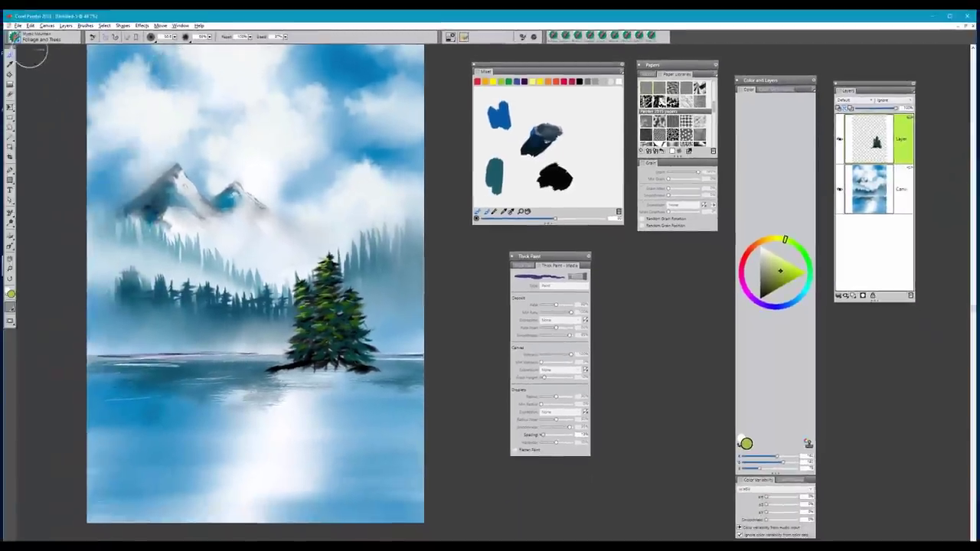
{"action": "left_click", "coordinate": [451, 37]}
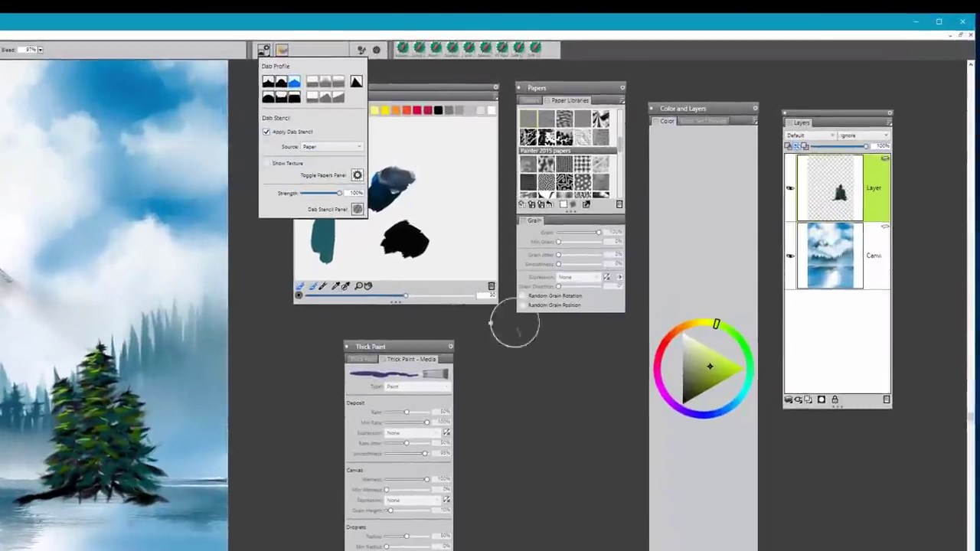
{"action": "left_click", "coordinate": [654, 275]}
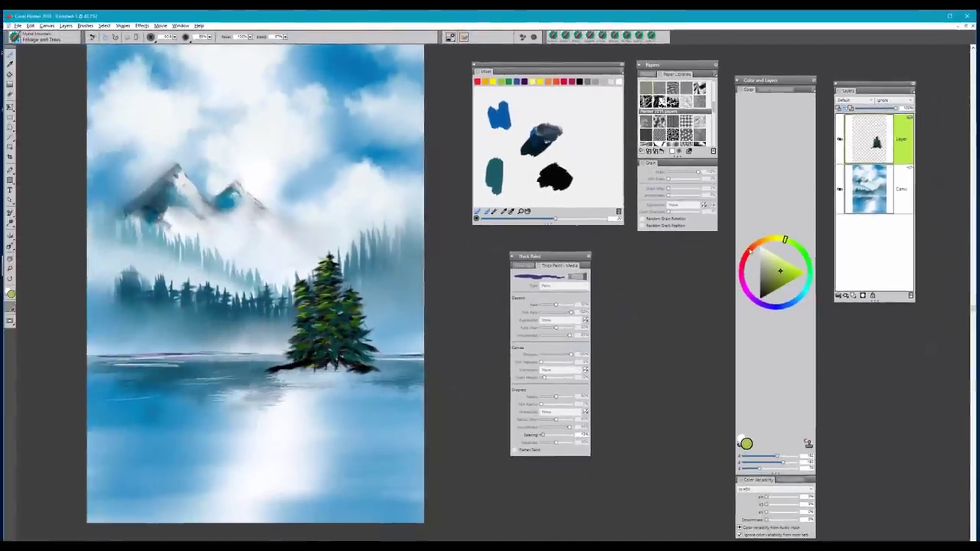
{"action": "left_click", "coordinate": [750, 249]}
{"action": "left_click_drag", "start_coordinate": [750, 249], "coordinate": [769, 262]}
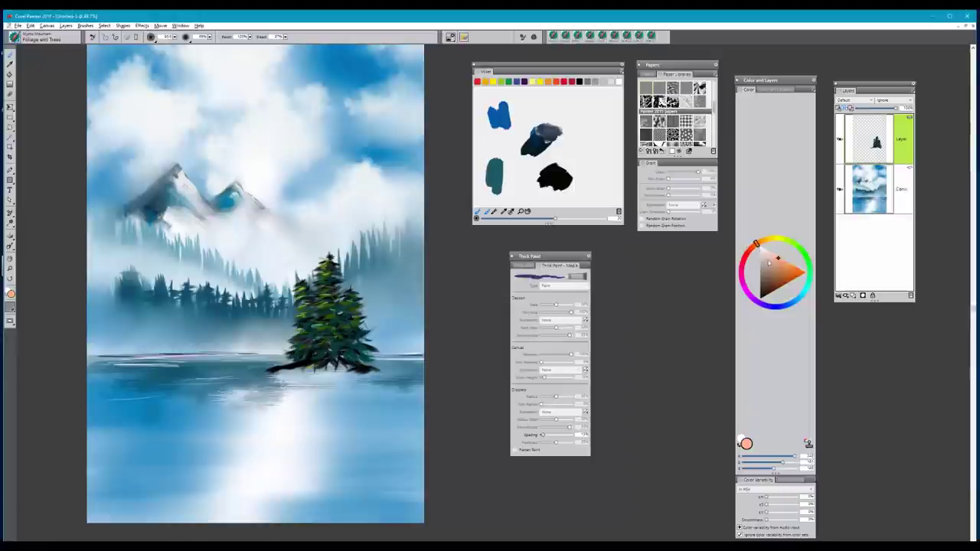
- Choose Burnt Sienna from the Mystic Mountain colour set and paint a strip of reddish ground under the three trees
{"action": "left_click", "coordinate": [778, 90]}
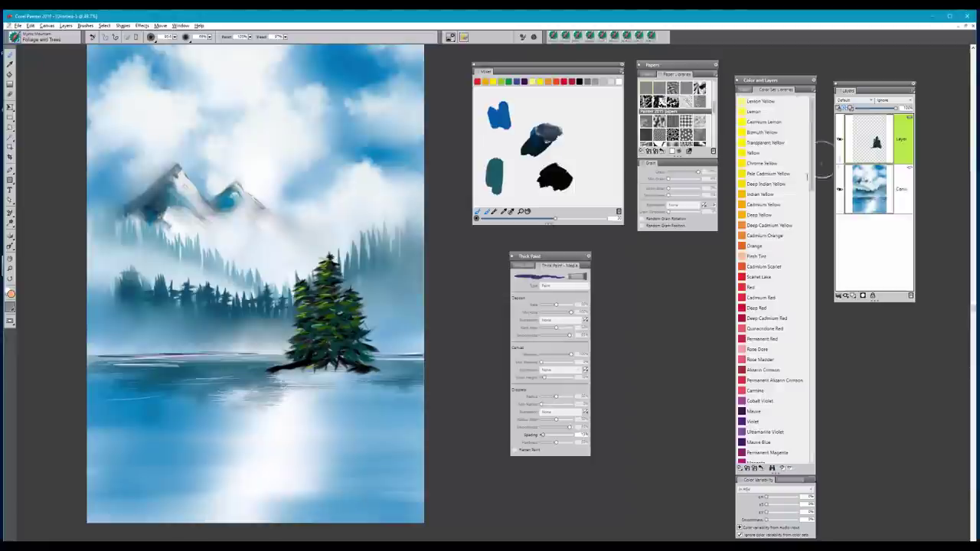
{"action": "left_click_drag", "start_coordinate": [812, 184], "coordinate": [789, 470]}
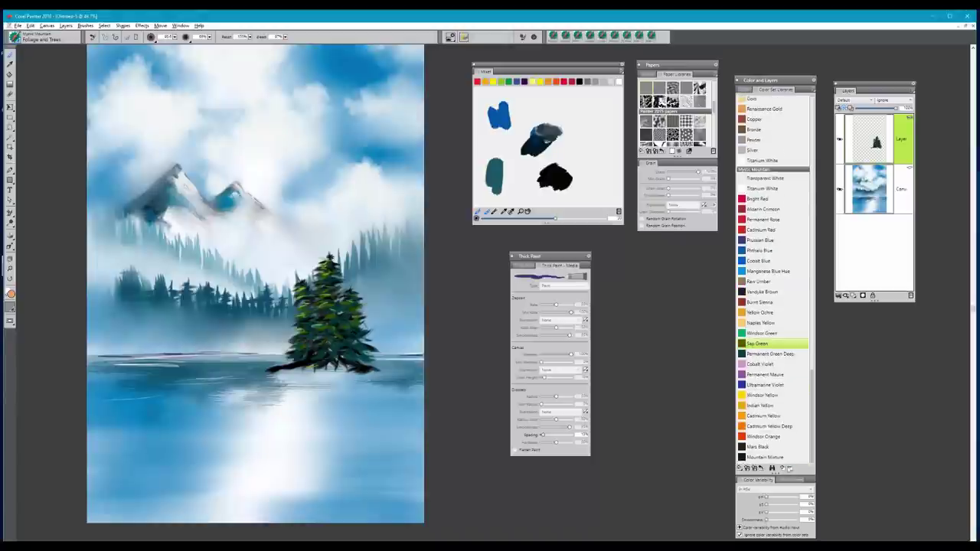
{"action": "left_click", "coordinate": [744, 303]}
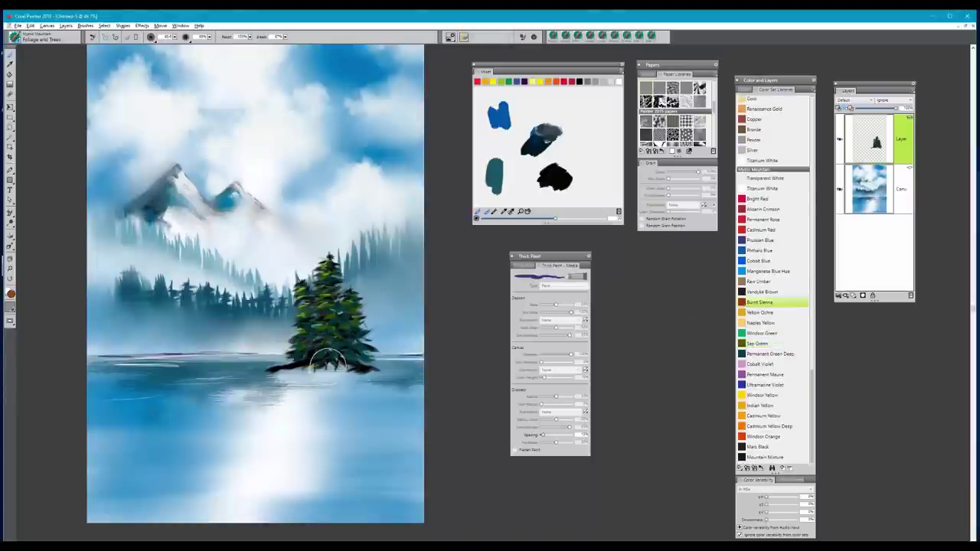
{"action": "left_click_drag", "start_coordinate": [326, 358], "coordinate": [322, 360]}
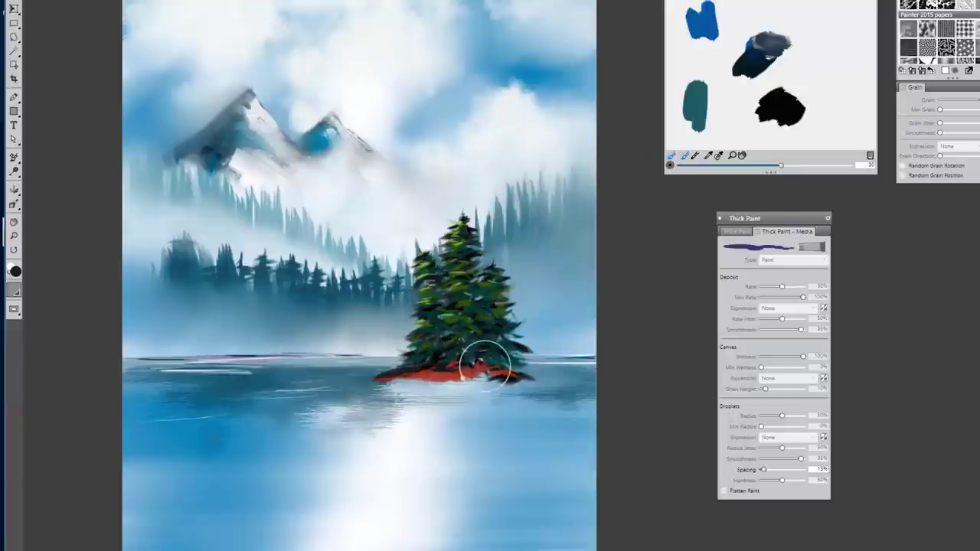
- Paint black shadow strokes through the reddish ground and extend its right end along the waterline
{"action": "mouse_move", "coordinate": [480, 366]}
{"action": "left_mouse_down"}
{"action": "mouse_move", "coordinate": [562, 386]}
{"action": "mouse_move", "coordinate": [490, 364]}
{"action": "left_mouse_up"}
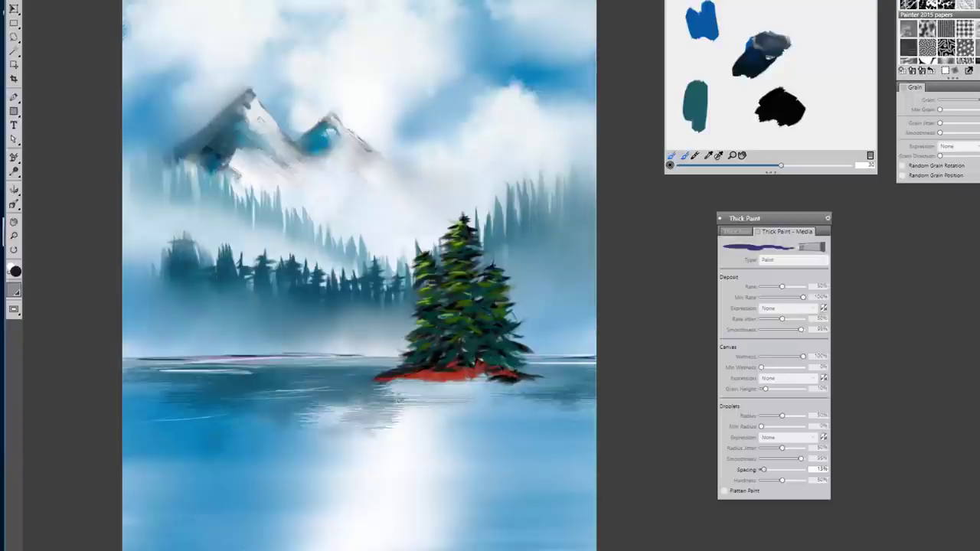
{"action": "mouse_move", "coordinate": [480, 374]}
{"action": "left_mouse_down"}
{"action": "mouse_move", "coordinate": [457, 364]}
{"action": "mouse_move", "coordinate": [425, 371]}
{"action": "mouse_move", "coordinate": [459, 369]}
{"action": "mouse_move", "coordinate": [434, 375]}
{"action": "left_mouse_up"}
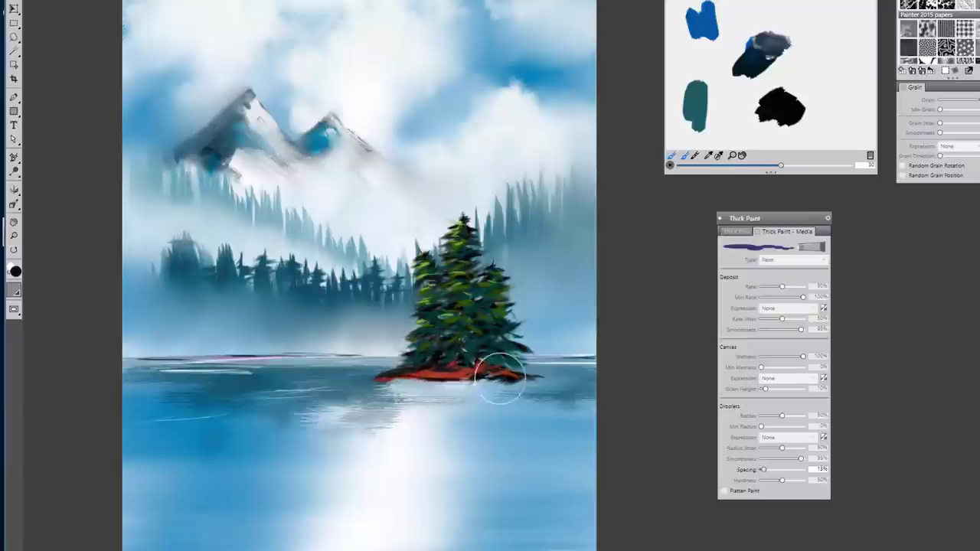
{"action": "mouse_move", "coordinate": [539, 380]}
{"action": "left_mouse_down"}
{"action": "mouse_move", "coordinate": [470, 372]}
{"action": "mouse_move", "coordinate": [538, 387]}
{"action": "mouse_move", "coordinate": [485, 376]}
{"action": "mouse_move", "coordinate": [498, 367]}
{"action": "mouse_move", "coordinate": [381, 387]}
{"action": "mouse_move", "coordinate": [429, 370]}
{"action": "mouse_move", "coordinate": [383, 386]}
{"action": "mouse_move", "coordinate": [514, 376]}
{"action": "left_mouse_up"}
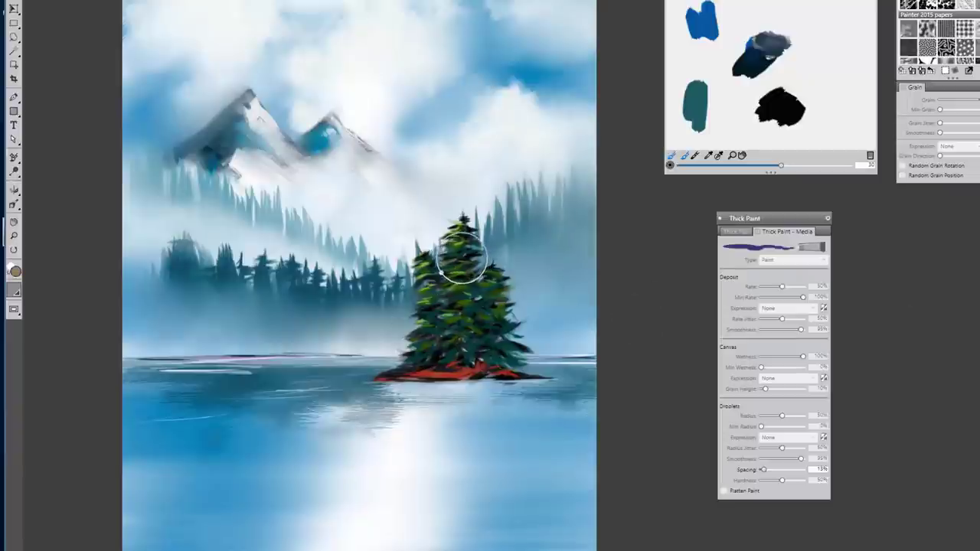
- Paint Raw Umber trunk details among the trees and thin white waterlines at both ends of the ground strip
{"action": "mouse_move", "coordinate": [459, 252]}
{"action": "left_mouse_down"}
{"action": "mouse_move", "coordinate": [451, 340]}
{"action": "mouse_move", "coordinate": [459, 357]}
{"action": "mouse_move", "coordinate": [432, 292]}
{"action": "mouse_move", "coordinate": [426, 305]}
{"action": "mouse_move", "coordinate": [430, 278]}
{"action": "mouse_move", "coordinate": [418, 257]}
{"action": "mouse_move", "coordinate": [437, 343]}
{"action": "mouse_move", "coordinate": [509, 298]}
{"action": "mouse_move", "coordinate": [489, 347]}
{"action": "mouse_move", "coordinate": [492, 272]}
{"action": "left_mouse_up"}
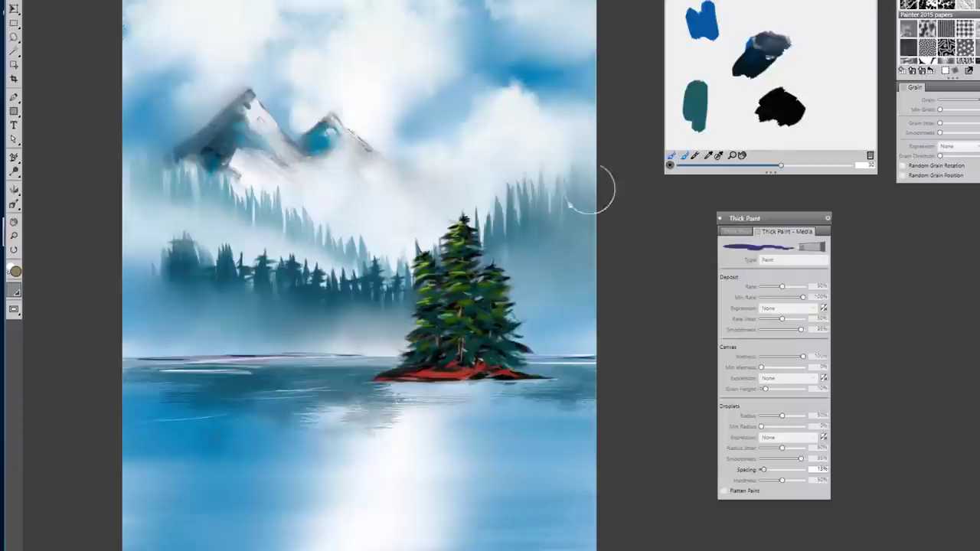
{"action": "mouse_move", "coordinate": [457, 354]}
{"action": "left_mouse_down"}
{"action": "mouse_move", "coordinate": [461, 282]}
{"action": "mouse_move", "coordinate": [428, 287]}
{"action": "mouse_move", "coordinate": [442, 360]}
{"action": "mouse_move", "coordinate": [500, 344]}
{"action": "mouse_move", "coordinate": [483, 363]}
{"action": "mouse_move", "coordinate": [495, 331]}
{"action": "mouse_move", "coordinate": [491, 356]}
{"action": "mouse_move", "coordinate": [506, 333]}
{"action": "mouse_move", "coordinate": [493, 360]}
{"action": "mouse_move", "coordinate": [506, 344]}
{"action": "mouse_move", "coordinate": [479, 360]}
{"action": "mouse_move", "coordinate": [473, 344]}
{"action": "mouse_move", "coordinate": [462, 361]}
{"action": "mouse_move", "coordinate": [466, 344]}
{"action": "mouse_move", "coordinate": [436, 361]}
{"action": "mouse_move", "coordinate": [423, 315]}
{"action": "mouse_move", "coordinate": [439, 357]}
{"action": "mouse_move", "coordinate": [440, 337]}
{"action": "mouse_move", "coordinate": [442, 347]}
{"action": "mouse_move", "coordinate": [433, 359]}
{"action": "mouse_move", "coordinate": [428, 347]}
{"action": "mouse_move", "coordinate": [424, 360]}
{"action": "mouse_move", "coordinate": [415, 351]}
{"action": "mouse_move", "coordinate": [499, 369]}
{"action": "left_mouse_up"}
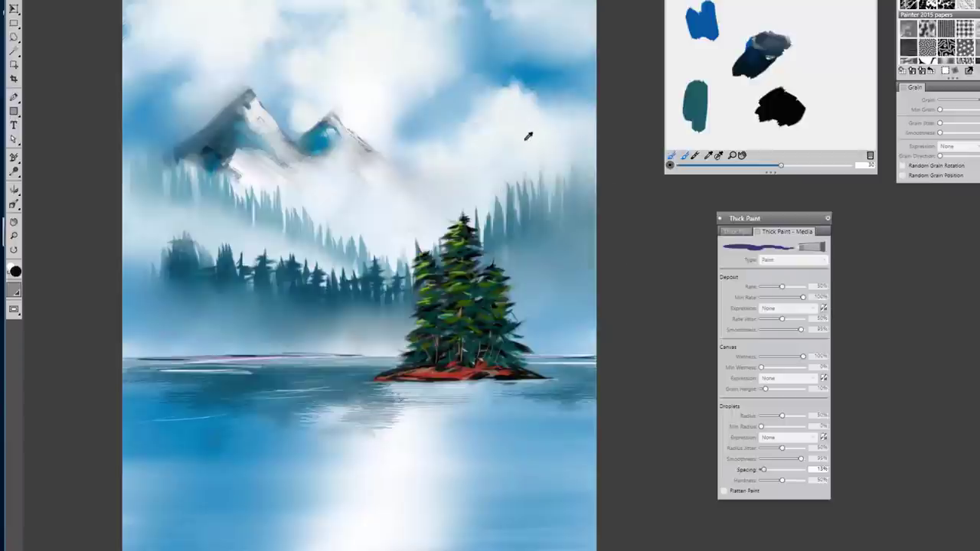
{"action": "left_click_drag", "start_coordinate": [415, 383], "coordinate": [355, 383]}
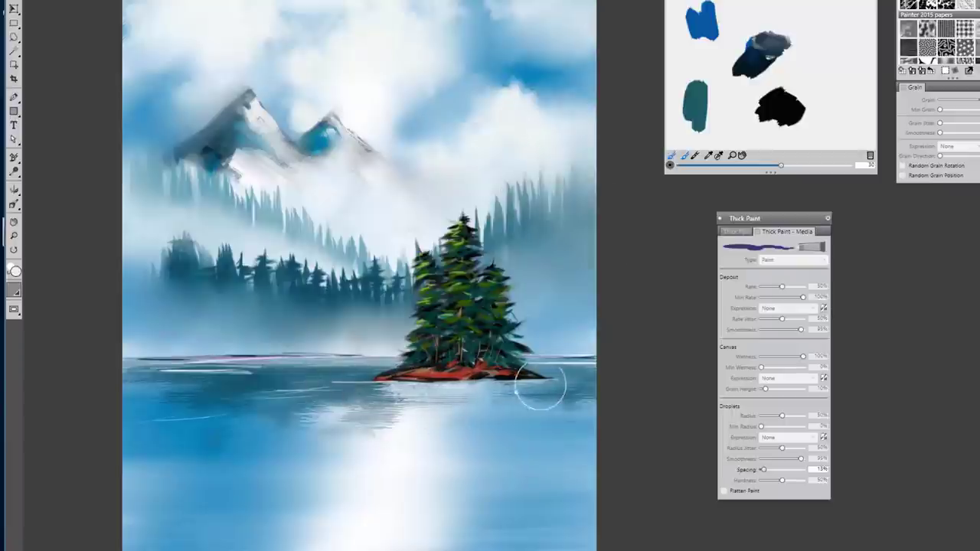
{"action": "left_click_drag", "start_coordinate": [530, 384], "coordinate": [575, 384]}
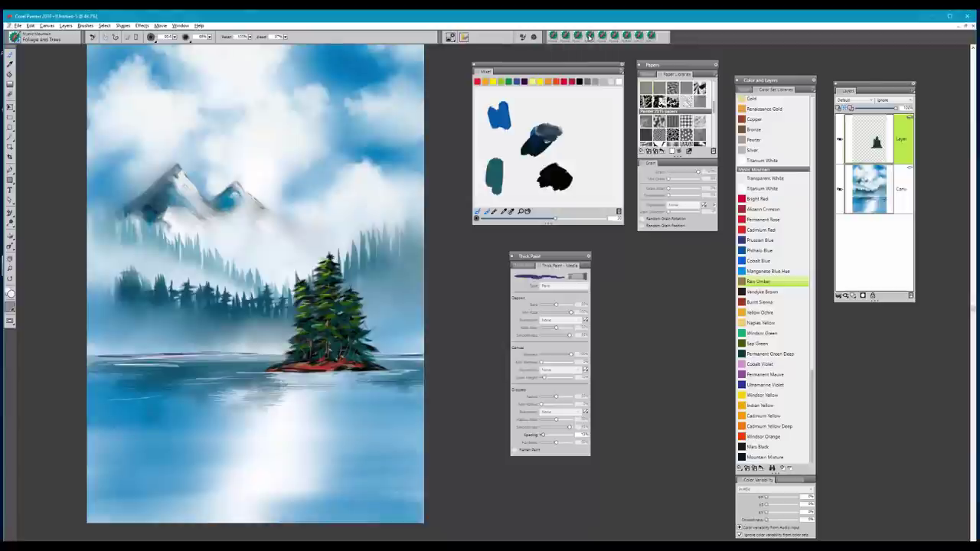
- Switch to the Sparkle On The Water brush and make black the painting colour
{"action": "left_click", "coordinate": [590, 36]}
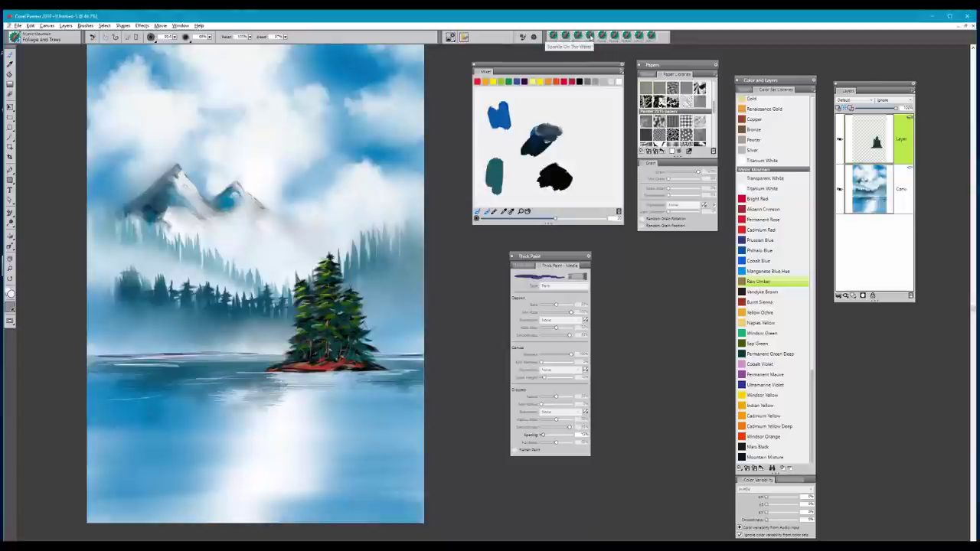
{"action": "left_click", "coordinate": [14, 38]}
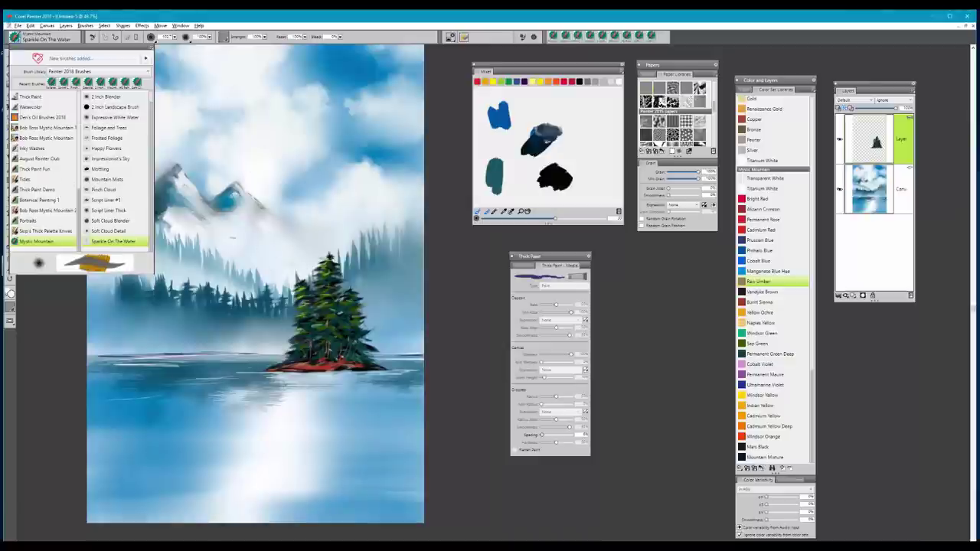
{"action": "left_click", "coordinate": [381, 413]}
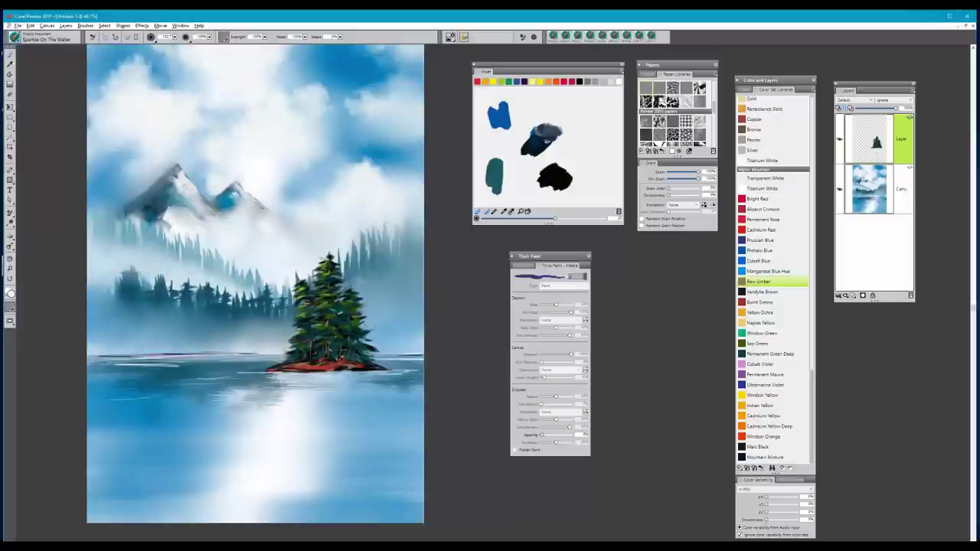
{"action": "key", "text": "shift+s"}
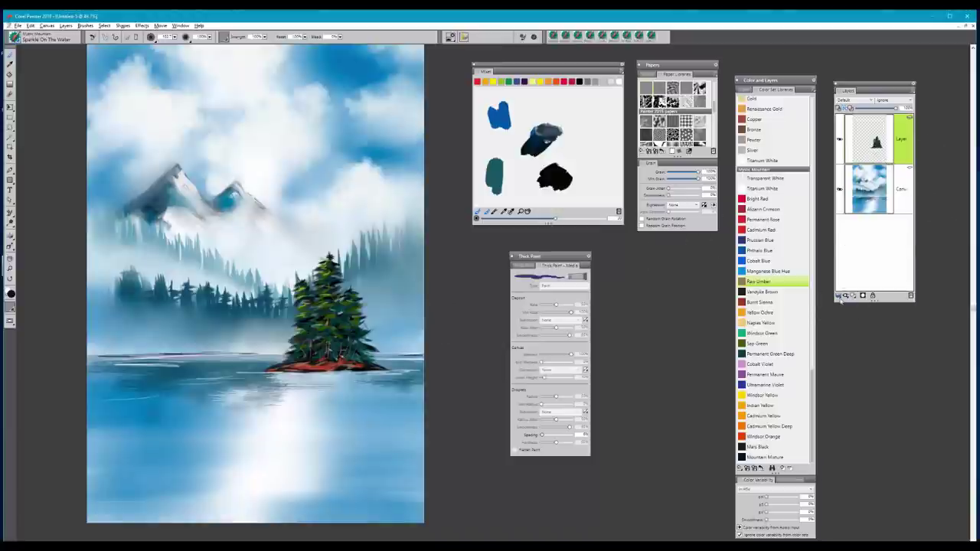
- Drop the tree layer onto the canvas and add a new empty layer
{"action": "left_click", "coordinate": [839, 296]}
{"action": "left_click", "coordinate": [808, 332]}
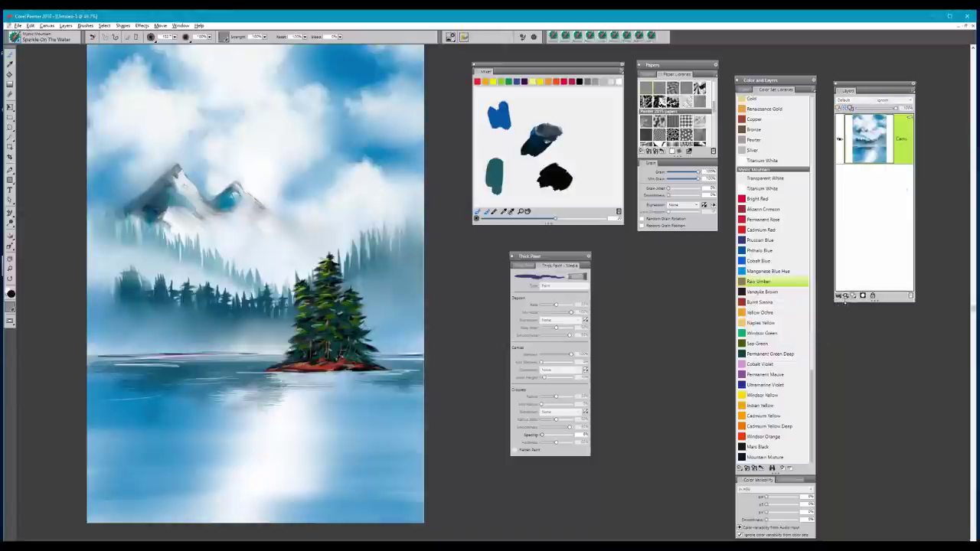
{"action": "left_click", "coordinate": [839, 297]}
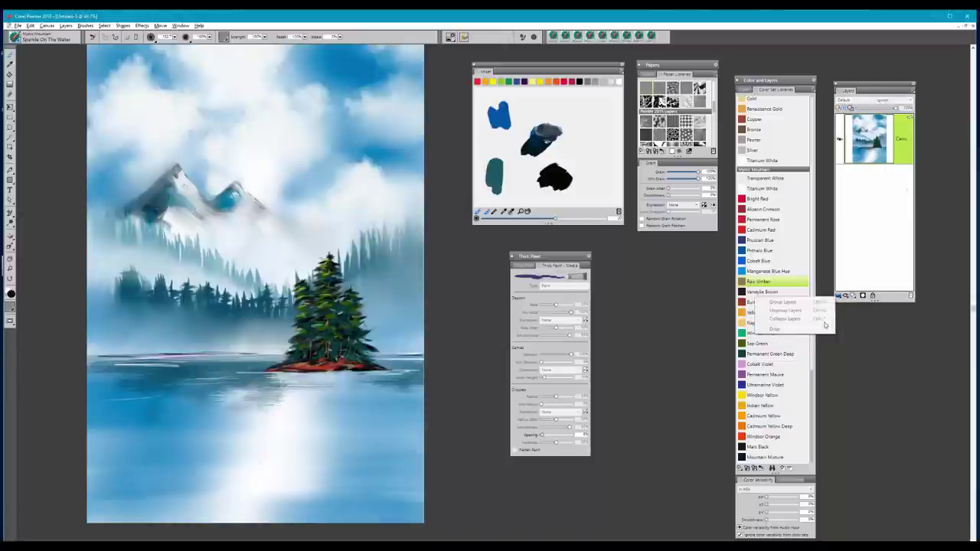
{"action": "left_click", "coordinate": [853, 297]}
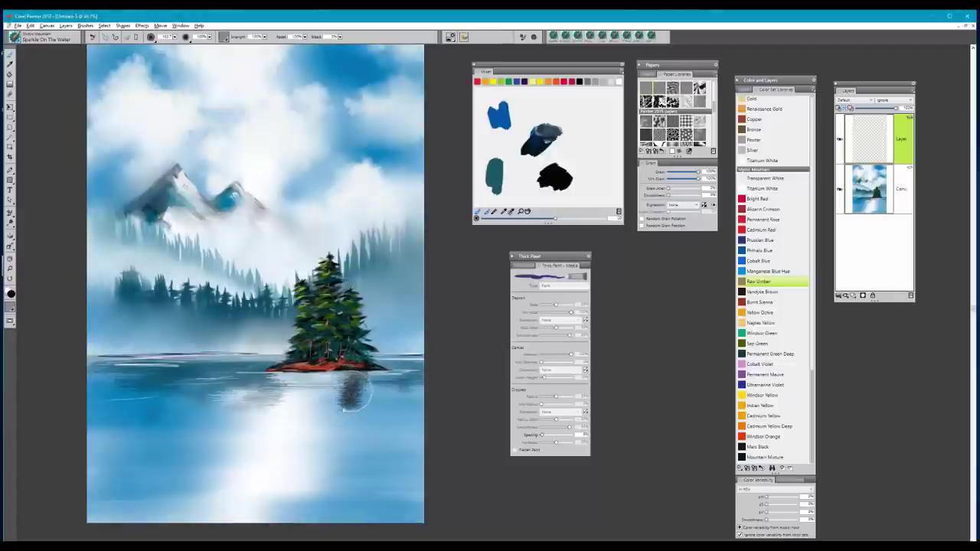
- Paint a rippled black reflection of the trees on the water below the ground strip, on the new layer
{"action": "mouse_move", "coordinate": [332, 384]}
{"action": "left_mouse_down"}
{"action": "mouse_move", "coordinate": [362, 380]}
{"action": "mouse_move", "coordinate": [353, 393]}
{"action": "mouse_move", "coordinate": [358, 417]}
{"action": "left_mouse_up"}
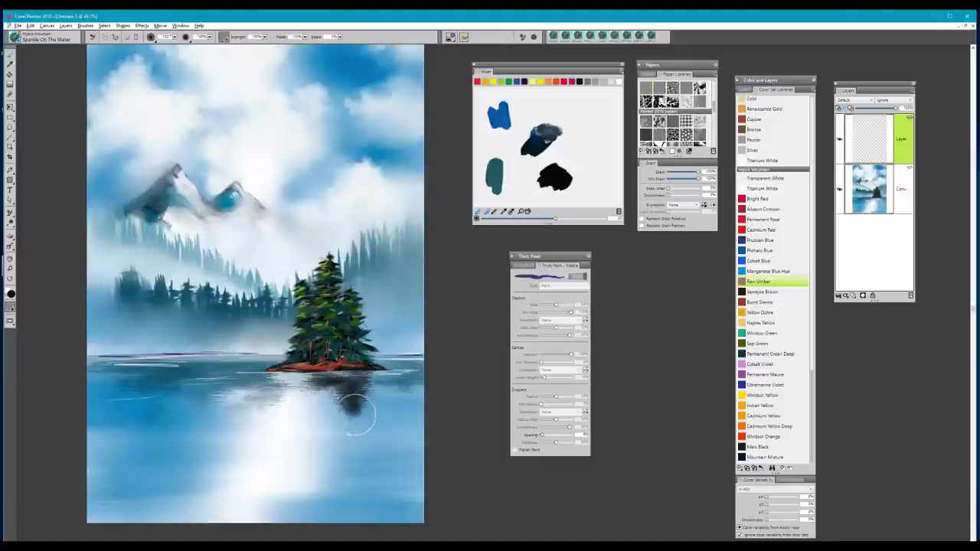
{"action": "mouse_move", "coordinate": [325, 379]}
{"action": "left_mouse_down"}
{"action": "mouse_move", "coordinate": [338, 413]}
{"action": "mouse_move", "coordinate": [335, 439]}
{"action": "left_mouse_up"}
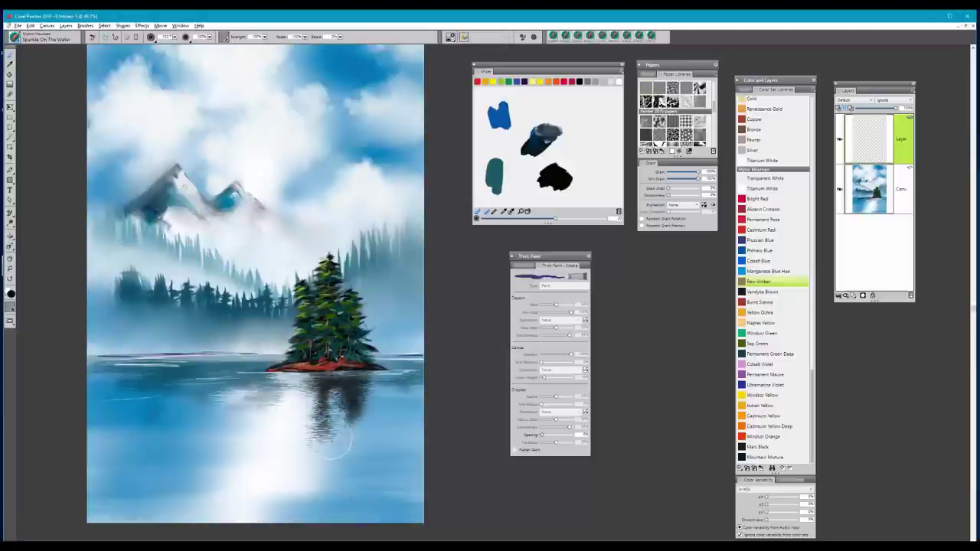
{"action": "mouse_move", "coordinate": [320, 391]}
{"action": "left_mouse_down"}
{"action": "mouse_move", "coordinate": [273, 378]}
{"action": "mouse_move", "coordinate": [336, 382]}
{"action": "left_mouse_up"}
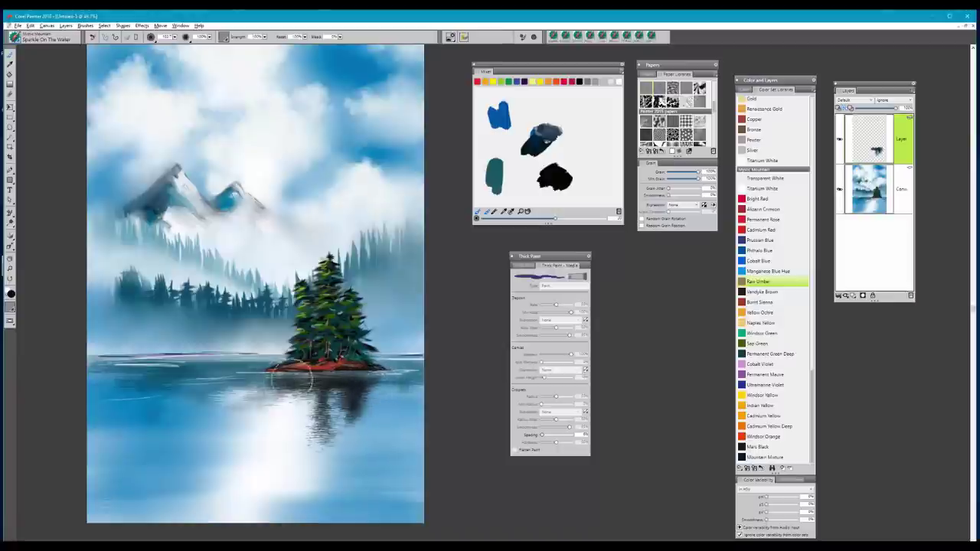
{"action": "mouse_move", "coordinate": [301, 378]}
{"action": "left_mouse_down"}
{"action": "mouse_move", "coordinate": [357, 372]}
{"action": "mouse_move", "coordinate": [339, 368]}
{"action": "mouse_move", "coordinate": [381, 388]}
{"action": "mouse_move", "coordinate": [358, 383]}
{"action": "mouse_move", "coordinate": [339, 402]}
{"action": "mouse_move", "coordinate": [295, 404]}
{"action": "mouse_move", "coordinate": [300, 413]}
{"action": "mouse_move", "coordinate": [303, 397]}
{"action": "mouse_move", "coordinate": [262, 386]}
{"action": "mouse_move", "coordinate": [416, 376]}
{"action": "mouse_move", "coordinate": [396, 375]}
{"action": "left_mouse_up"}
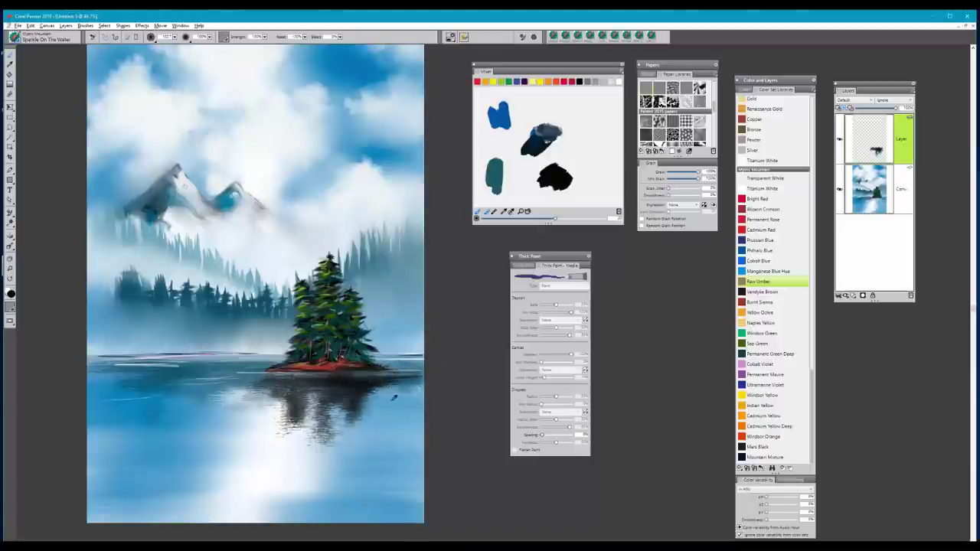
- Sample colours from the lake and paint softer ripples along the ground's waterline and across the dark tree reflection
{"action": "left_click", "coordinate": [394, 398], "text": "alt"}
{"action": "mouse_move", "coordinate": [352, 385]}
{"action": "left_mouse_down"}
{"action": "mouse_move", "coordinate": [421, 381]}
{"action": "mouse_move", "coordinate": [334, 384]}
{"action": "mouse_move", "coordinate": [413, 385]}
{"action": "left_mouse_up"}
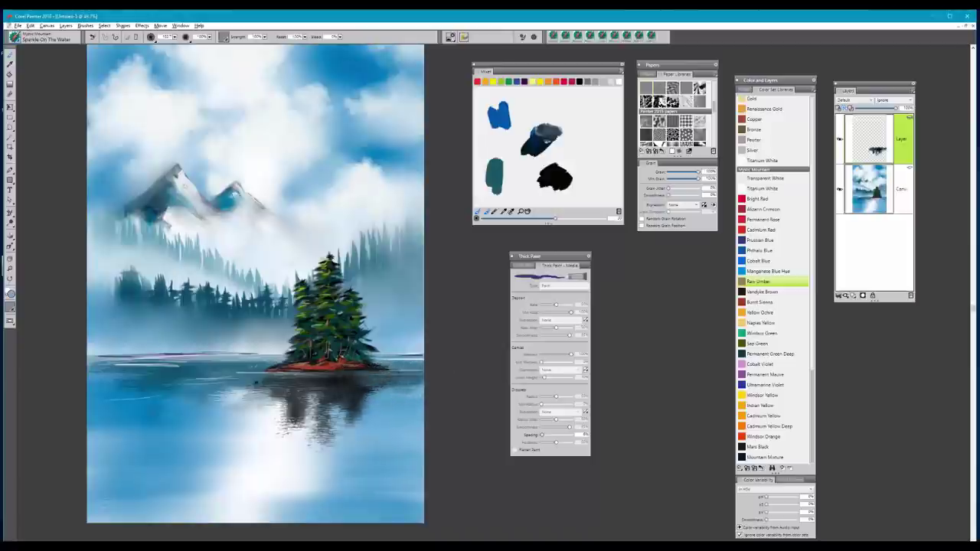
{"action": "left_click", "coordinate": [270, 383], "text": "alt"}
{"action": "mouse_move", "coordinate": [270, 383]}
{"action": "left_mouse_down"}
{"action": "mouse_move", "coordinate": [389, 389]}
{"action": "mouse_move", "coordinate": [272, 384]}
{"action": "mouse_move", "coordinate": [417, 350]}
{"action": "mouse_move", "coordinate": [330, 353]}
{"action": "mouse_move", "coordinate": [285, 391]}
{"action": "mouse_move", "coordinate": [320, 386]}
{"action": "mouse_move", "coordinate": [260, 379]}
{"action": "mouse_move", "coordinate": [400, 363]}
{"action": "mouse_move", "coordinate": [328, 376]}
{"action": "mouse_move", "coordinate": [310, 389]}
{"action": "mouse_move", "coordinate": [361, 385]}
{"action": "mouse_move", "coordinate": [351, 359]}
{"action": "mouse_move", "coordinate": [359, 386]}
{"action": "mouse_move", "coordinate": [333, 385]}
{"action": "mouse_move", "coordinate": [388, 405]}
{"action": "mouse_move", "coordinate": [363, 406]}
{"action": "mouse_move", "coordinate": [395, 404]}
{"action": "mouse_move", "coordinate": [282, 401]}
{"action": "mouse_move", "coordinate": [386, 394]}
{"action": "mouse_move", "coordinate": [255, 384]}
{"action": "mouse_move", "coordinate": [326, 385]}
{"action": "mouse_move", "coordinate": [305, 384]}
{"action": "mouse_move", "coordinate": [184, 389]}
{"action": "mouse_move", "coordinate": [397, 389]}
{"action": "mouse_move", "coordinate": [380, 389]}
{"action": "mouse_move", "coordinate": [404, 374]}
{"action": "left_mouse_up"}
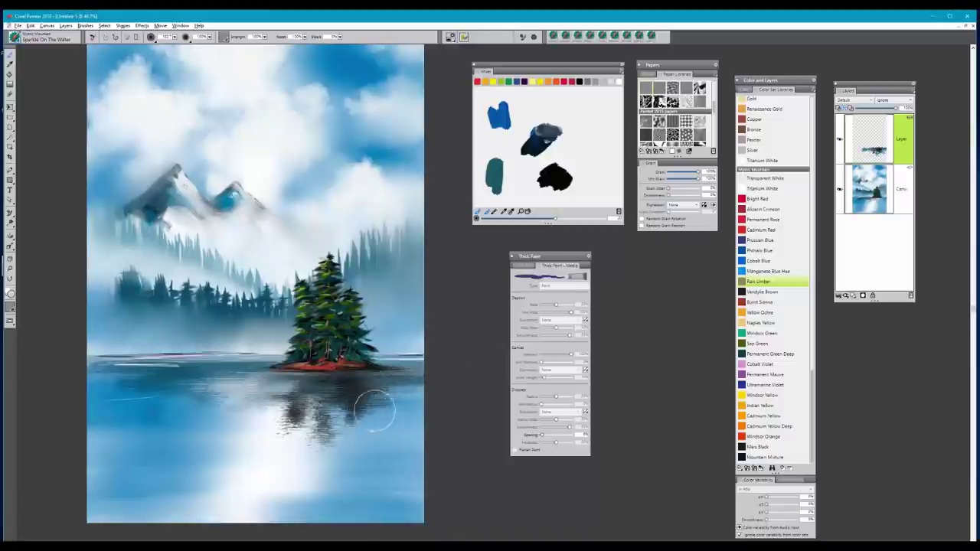
{"action": "left_click_drag", "start_coordinate": [375, 409], "coordinate": [314, 413]}
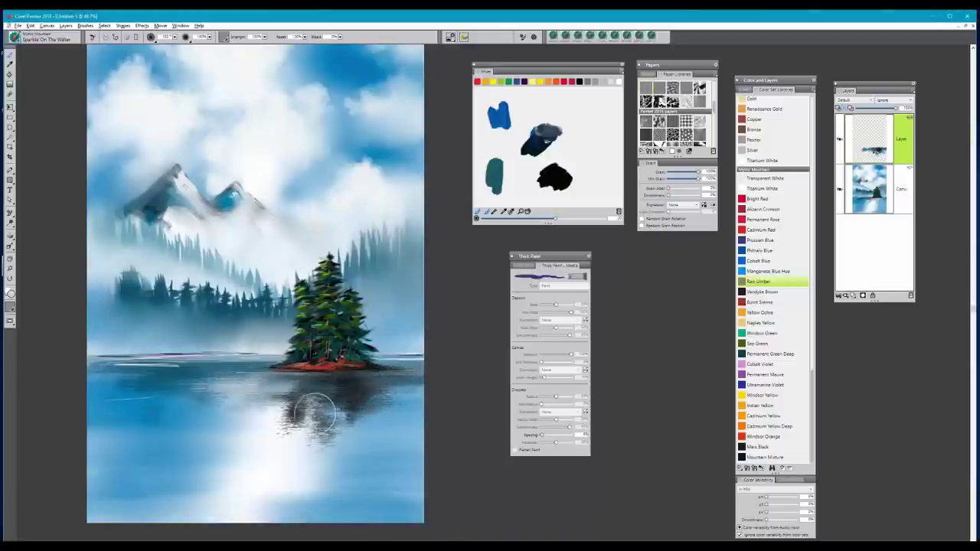
- Enlarge the brush and paint broader ripples across the water just below the red ground strip
{"action": "left_click_drag", "start_coordinate": [382, 420], "coordinate": [408, 420], "text": "ctrl+alt"}
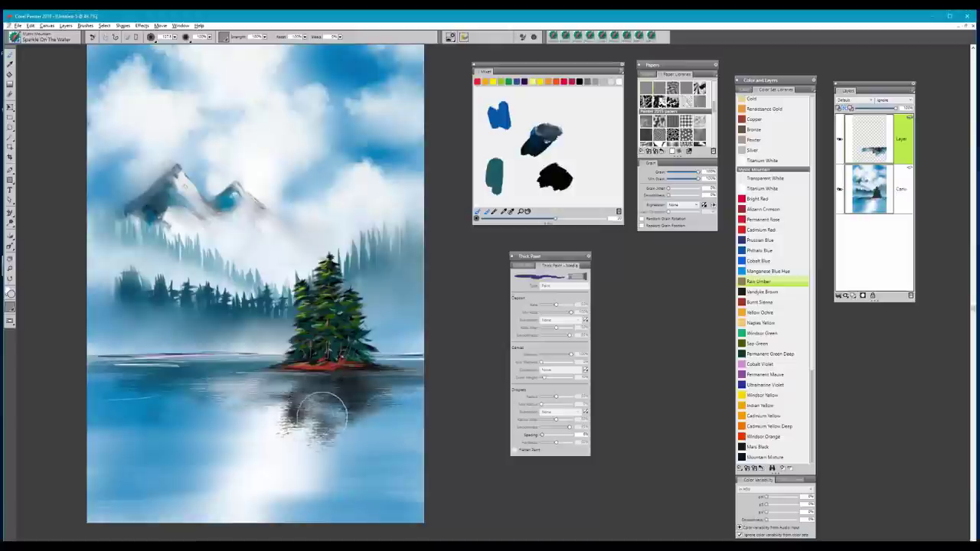
{"action": "mouse_move", "coordinate": [304, 385]}
{"action": "left_mouse_down"}
{"action": "mouse_move", "coordinate": [306, 410]}
{"action": "mouse_move", "coordinate": [286, 390]}
{"action": "mouse_move", "coordinate": [324, 372]}
{"action": "mouse_move", "coordinate": [378, 385]}
{"action": "mouse_move", "coordinate": [404, 379]}
{"action": "left_mouse_up"}
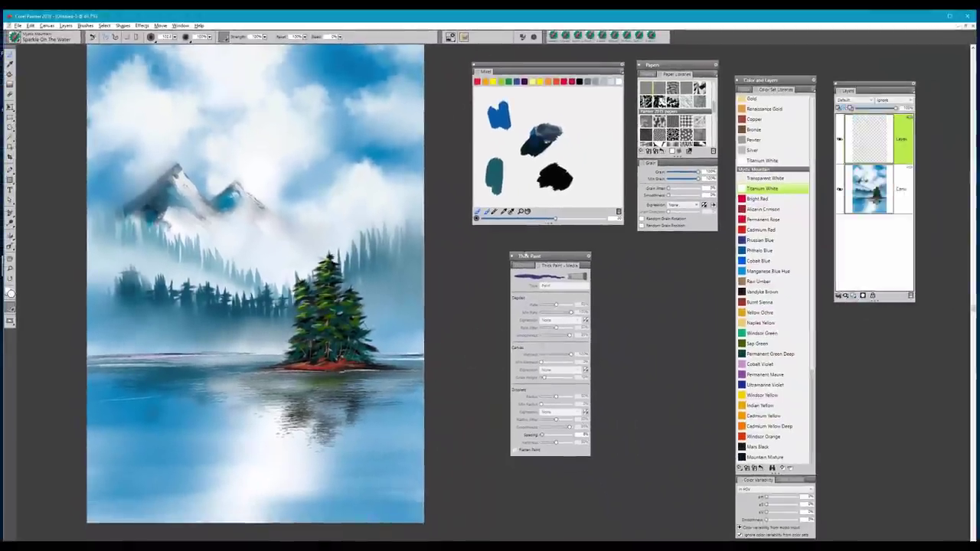
- With the Foliage and Trees brush, paint a tall dark green evergreen on the new layer, in front of the mountain on the painting's left side
{"action": "left_click", "coordinate": [551, 35]}
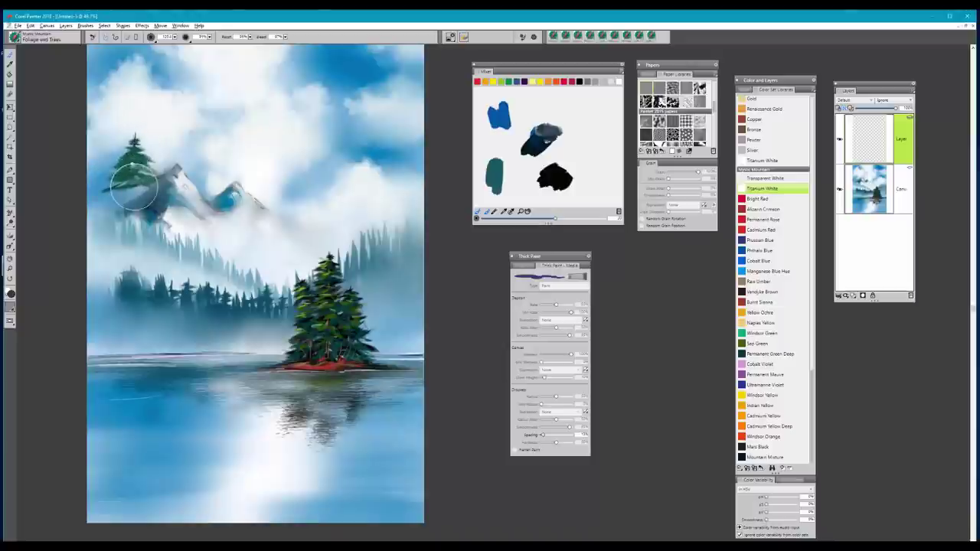
{"action": "mouse_move", "coordinate": [134, 187]}
{"action": "left_mouse_down"}
{"action": "mouse_move", "coordinate": [157, 191]}
{"action": "mouse_move", "coordinate": [117, 195]}
{"action": "mouse_move", "coordinate": [153, 201]}
{"action": "mouse_move", "coordinate": [118, 207]}
{"action": "mouse_move", "coordinate": [141, 203]}
{"action": "left_mouse_up"}
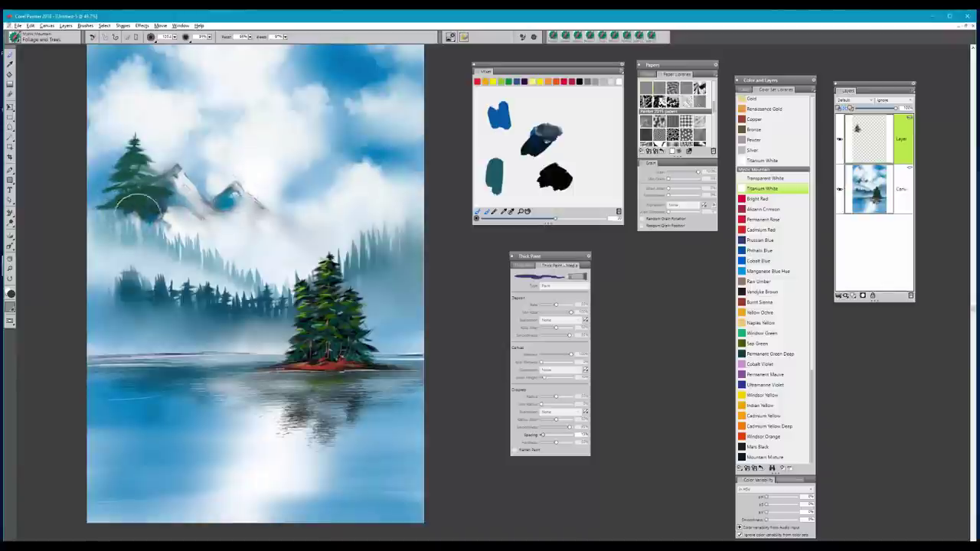
{"action": "mouse_move", "coordinate": [126, 211]}
{"action": "left_mouse_down"}
{"action": "mouse_move", "coordinate": [159, 215]}
{"action": "mouse_move", "coordinate": [121, 216]}
{"action": "mouse_move", "coordinate": [138, 183]}
{"action": "mouse_move", "coordinate": [133, 171]}
{"action": "mouse_move", "coordinate": [127, 236]}
{"action": "mouse_move", "coordinate": [115, 234]}
{"action": "mouse_move", "coordinate": [160, 238]}
{"action": "mouse_move", "coordinate": [97, 238]}
{"action": "mouse_move", "coordinate": [114, 224]}
{"action": "mouse_move", "coordinate": [95, 209]}
{"action": "mouse_move", "coordinate": [115, 205]}
{"action": "mouse_move", "coordinate": [106, 210]}
{"action": "mouse_move", "coordinate": [131, 220]}
{"action": "mouse_move", "coordinate": [122, 239]}
{"action": "mouse_move", "coordinate": [117, 193]}
{"action": "mouse_move", "coordinate": [138, 229]}
{"action": "left_mouse_up"}
{"action": "mouse_move", "coordinate": [137, 289]}
{"action": "left_mouse_down"}
{"action": "mouse_move", "coordinate": [138, 262]}
{"action": "mouse_move", "coordinate": [130, 271]}
{"action": "mouse_move", "coordinate": [150, 265]}
{"action": "mouse_move", "coordinate": [138, 272]}
{"action": "mouse_move", "coordinate": [130, 261]}
{"action": "mouse_move", "coordinate": [140, 242]}
{"action": "mouse_move", "coordinate": [98, 256]}
{"action": "mouse_move", "coordinate": [142, 240]}
{"action": "mouse_move", "coordinate": [157, 258]}
{"action": "mouse_move", "coordinate": [159, 242]}
{"action": "mouse_move", "coordinate": [142, 241]}
{"action": "mouse_move", "coordinate": [119, 262]}
{"action": "left_mouse_up"}
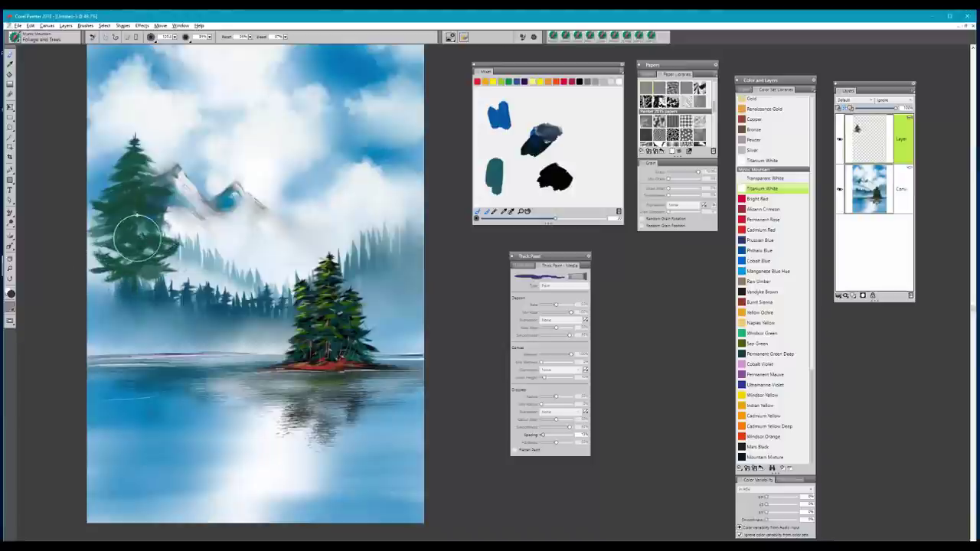
{"action": "left_click_drag", "start_coordinate": [159, 280], "coordinate": [136, 278]}
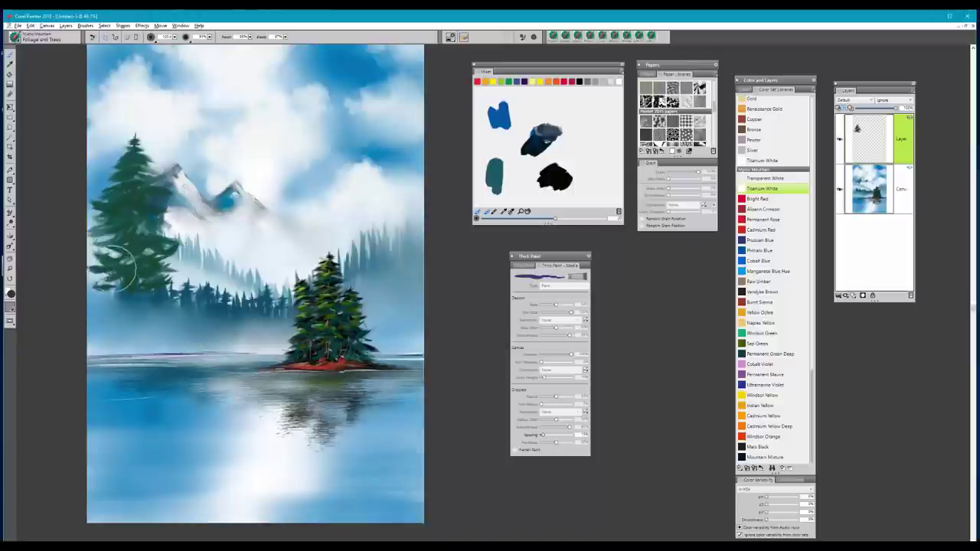
{"action": "left_click_drag", "start_coordinate": [120, 257], "coordinate": [96, 258]}
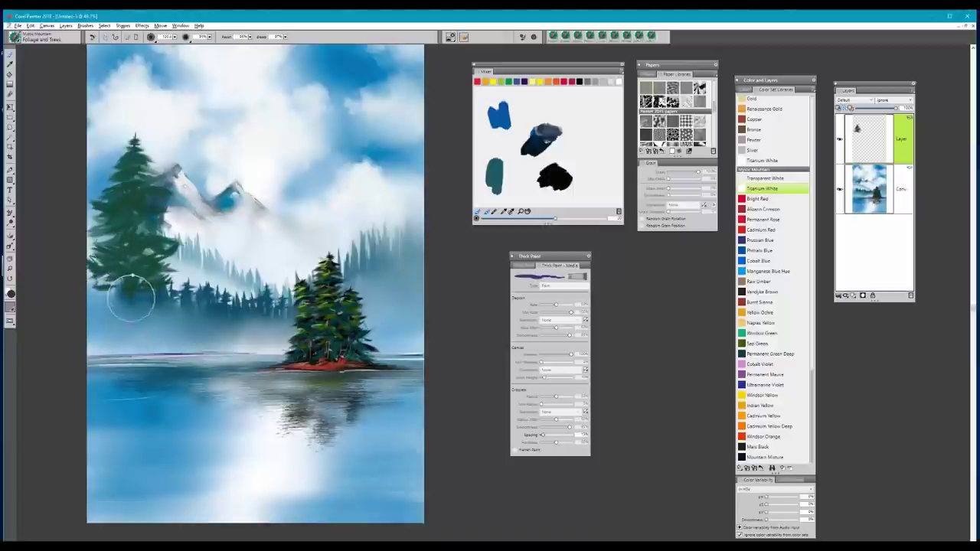
{"action": "mouse_move", "coordinate": [131, 298]}
{"action": "left_mouse_down"}
{"action": "mouse_move", "coordinate": [156, 316]}
{"action": "mouse_move", "coordinate": [163, 304]}
{"action": "mouse_move", "coordinate": [131, 307]}
{"action": "mouse_move", "coordinate": [127, 290]}
{"action": "mouse_move", "coordinate": [170, 305]}
{"action": "mouse_move", "coordinate": [160, 268]}
{"action": "left_mouse_up"}
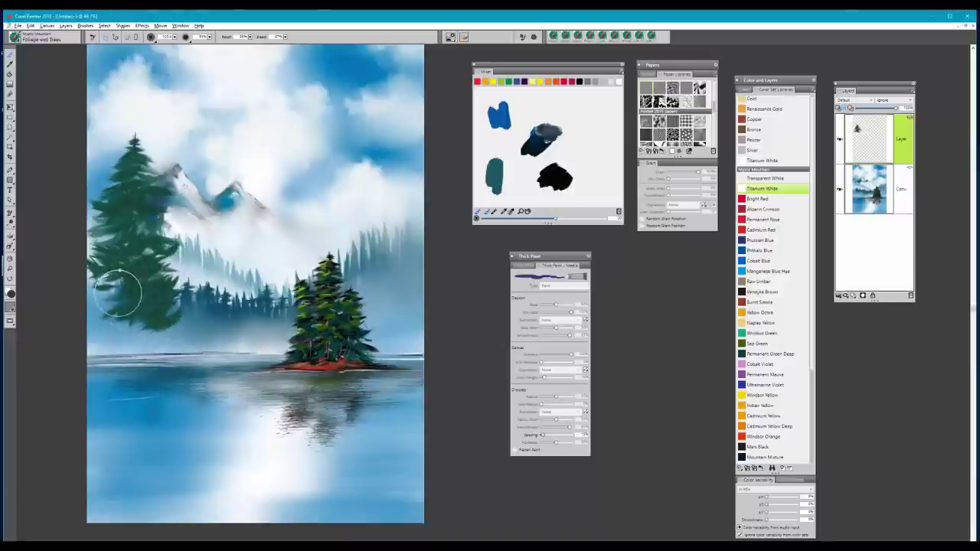
{"action": "mouse_move", "coordinate": [128, 313]}
{"action": "left_mouse_down"}
{"action": "mouse_move", "coordinate": [94, 305]}
{"action": "mouse_move", "coordinate": [117, 299]}
{"action": "mouse_move", "coordinate": [106, 291]}
{"action": "mouse_move", "coordinate": [89, 307]}
{"action": "mouse_move", "coordinate": [157, 302]}
{"action": "left_mouse_up"}
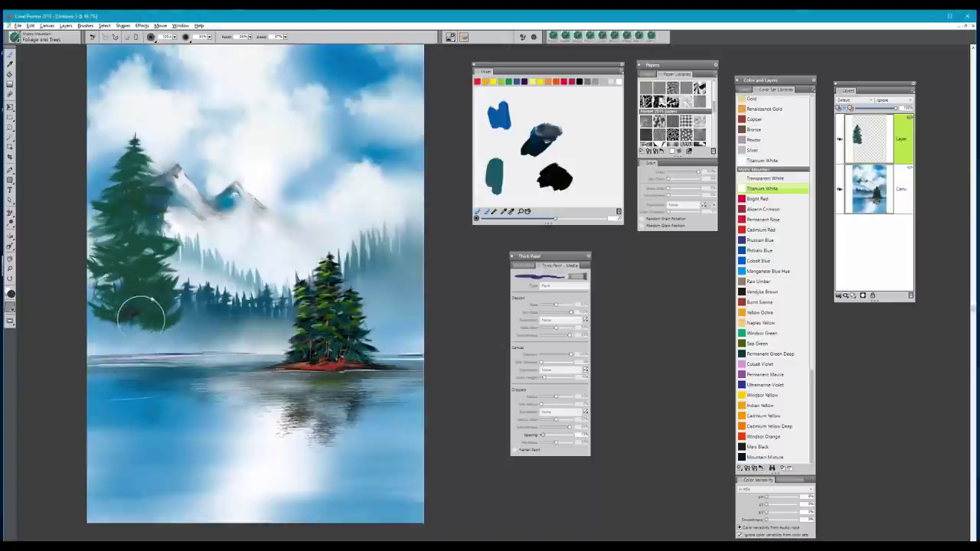
- Extend the tall evergreen's lower branches down to the waterline and add a second evergreen beside it at the canvas's left edge
{"action": "mouse_move", "coordinate": [116, 299]}
{"action": "left_mouse_down"}
{"action": "mouse_move", "coordinate": [99, 280]}
{"action": "mouse_move", "coordinate": [128, 291]}
{"action": "mouse_move", "coordinate": [131, 307]}
{"action": "mouse_move", "coordinate": [100, 326]}
{"action": "mouse_move", "coordinate": [157, 356]}
{"action": "mouse_move", "coordinate": [143, 368]}
{"action": "mouse_move", "coordinate": [153, 371]}
{"action": "left_mouse_up"}
{"action": "mouse_move", "coordinate": [153, 377]}
{"action": "left_mouse_down"}
{"action": "mouse_move", "coordinate": [181, 364]}
{"action": "mouse_move", "coordinate": [163, 353]}
{"action": "mouse_move", "coordinate": [191, 343]}
{"action": "mouse_move", "coordinate": [163, 338]}
{"action": "mouse_move", "coordinate": [166, 329]}
{"action": "mouse_move", "coordinate": [187, 324]}
{"action": "mouse_move", "coordinate": [196, 333]}
{"action": "mouse_move", "coordinate": [188, 346]}
{"action": "mouse_move", "coordinate": [199, 334]}
{"action": "mouse_move", "coordinate": [120, 330]}
{"action": "mouse_move", "coordinate": [113, 294]}
{"action": "mouse_move", "coordinate": [139, 263]}
{"action": "mouse_move", "coordinate": [132, 272]}
{"action": "mouse_move", "coordinate": [121, 255]}
{"action": "mouse_move", "coordinate": [138, 256]}
{"action": "mouse_move", "coordinate": [130, 233]}
{"action": "mouse_move", "coordinate": [124, 313]}
{"action": "mouse_move", "coordinate": [94, 297]}
{"action": "mouse_move", "coordinate": [91, 284]}
{"action": "mouse_move", "coordinate": [126, 287]}
{"action": "mouse_move", "coordinate": [110, 275]}
{"action": "mouse_move", "coordinate": [106, 252]}
{"action": "mouse_move", "coordinate": [141, 291]}
{"action": "mouse_move", "coordinate": [130, 292]}
{"action": "mouse_move", "coordinate": [152, 298]}
{"action": "mouse_move", "coordinate": [112, 332]}
{"action": "mouse_move", "coordinate": [100, 360]}
{"action": "mouse_move", "coordinate": [82, 352]}
{"action": "mouse_move", "coordinate": [85, 337]}
{"action": "mouse_move", "coordinate": [137, 354]}
{"action": "mouse_move", "coordinate": [126, 355]}
{"action": "mouse_move", "coordinate": [151, 341]}
{"action": "mouse_move", "coordinate": [139, 346]}
{"action": "mouse_move", "coordinate": [160, 366]}
{"action": "mouse_move", "coordinate": [187, 359]}
{"action": "mouse_move", "coordinate": [105, 336]}
{"action": "mouse_move", "coordinate": [166, 289]}
{"action": "mouse_move", "coordinate": [130, 326]}
{"action": "mouse_move", "coordinate": [74, 326]}
{"action": "mouse_move", "coordinate": [135, 299]}
{"action": "mouse_move", "coordinate": [137, 282]}
{"action": "mouse_move", "coordinate": [111, 254]}
{"action": "mouse_move", "coordinate": [131, 240]}
{"action": "mouse_move", "coordinate": [113, 240]}
{"action": "mouse_move", "coordinate": [130, 222]}
{"action": "left_mouse_up"}
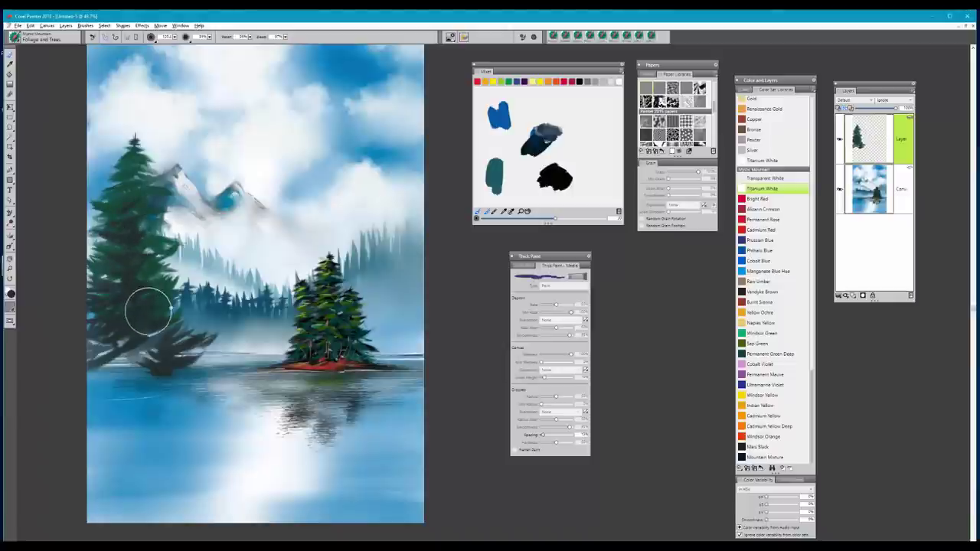
{"action": "mouse_move", "coordinate": [170, 349]}
{"action": "left_mouse_down"}
{"action": "mouse_move", "coordinate": [126, 363]}
{"action": "mouse_move", "coordinate": [196, 353]}
{"action": "mouse_move", "coordinate": [185, 378]}
{"action": "mouse_move", "coordinate": [190, 368]}
{"action": "mouse_move", "coordinate": [161, 353]}
{"action": "mouse_move", "coordinate": [119, 361]}
{"action": "mouse_move", "coordinate": [114, 350]}
{"action": "mouse_move", "coordinate": [131, 340]}
{"action": "mouse_move", "coordinate": [125, 315]}
{"action": "mouse_move", "coordinate": [157, 296]}
{"action": "mouse_move", "coordinate": [139, 313]}
{"action": "mouse_move", "coordinate": [150, 280]}
{"action": "mouse_move", "coordinate": [127, 273]}
{"action": "mouse_move", "coordinate": [134, 248]}
{"action": "mouse_move", "coordinate": [125, 256]}
{"action": "mouse_move", "coordinate": [112, 245]}
{"action": "mouse_move", "coordinate": [153, 242]}
{"action": "mouse_move", "coordinate": [124, 205]}
{"action": "mouse_move", "coordinate": [130, 186]}
{"action": "mouse_move", "coordinate": [129, 203]}
{"action": "mouse_move", "coordinate": [137, 194]}
{"action": "mouse_move", "coordinate": [133, 178]}
{"action": "mouse_move", "coordinate": [144, 194]}
{"action": "mouse_move", "coordinate": [128, 195]}
{"action": "mouse_move", "coordinate": [136, 176]}
{"action": "mouse_move", "coordinate": [130, 247]}
{"action": "mouse_move", "coordinate": [144, 248]}
{"action": "mouse_move", "coordinate": [137, 257]}
{"action": "mouse_move", "coordinate": [160, 239]}
{"action": "mouse_move", "coordinate": [139, 284]}
{"action": "mouse_move", "coordinate": [118, 294]}
{"action": "mouse_move", "coordinate": [158, 289]}
{"action": "mouse_move", "coordinate": [162, 319]}
{"action": "mouse_move", "coordinate": [149, 333]}
{"action": "mouse_move", "coordinate": [179, 340]}
{"action": "mouse_move", "coordinate": [161, 360]}
{"action": "mouse_move", "coordinate": [150, 348]}
{"action": "mouse_move", "coordinate": [199, 330]}
{"action": "mouse_move", "coordinate": [162, 349]}
{"action": "mouse_move", "coordinate": [123, 270]}
{"action": "mouse_move", "coordinate": [120, 232]}
{"action": "mouse_move", "coordinate": [145, 223]}
{"action": "mouse_move", "coordinate": [149, 210]}
{"action": "mouse_move", "coordinate": [138, 320]}
{"action": "mouse_move", "coordinate": [91, 332]}
{"action": "mouse_move", "coordinate": [174, 375]}
{"action": "mouse_move", "coordinate": [160, 354]}
{"action": "mouse_move", "coordinate": [176, 339]}
{"action": "mouse_move", "coordinate": [130, 360]}
{"action": "mouse_move", "coordinate": [142, 375]}
{"action": "mouse_move", "coordinate": [115, 366]}
{"action": "mouse_move", "coordinate": [112, 337]}
{"action": "left_mouse_up"}
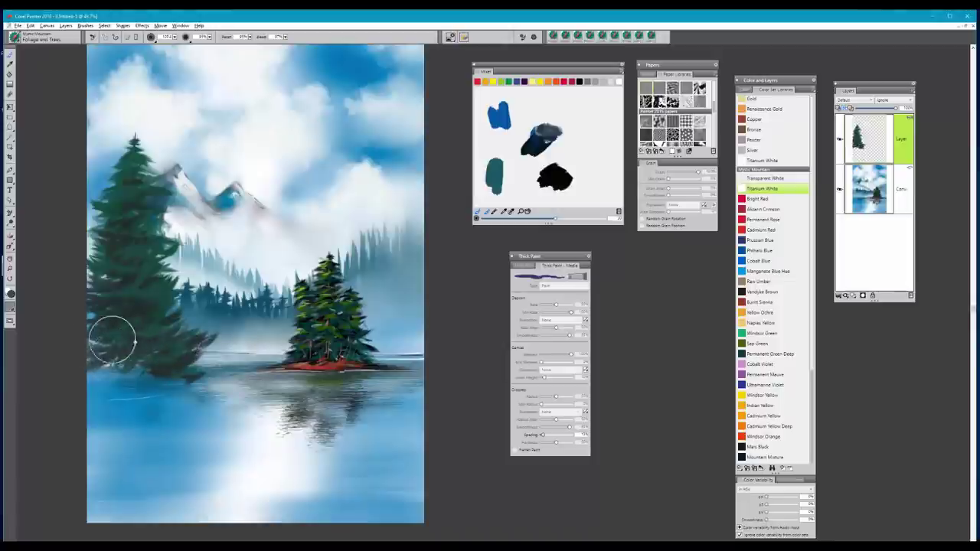
{"action": "mouse_move", "coordinate": [170, 373]}
{"action": "left_mouse_down"}
{"action": "mouse_move", "coordinate": [116, 365]}
{"action": "mouse_move", "coordinate": [145, 360]}
{"action": "left_mouse_up"}
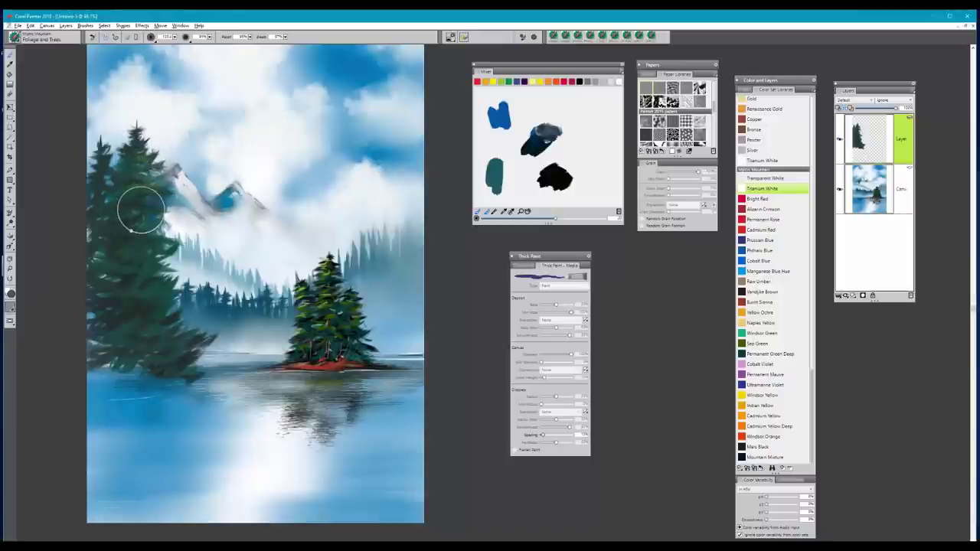
- Paint lighter olive and yellow-green highlights on the branches of the tall evergreens
{"action": "left_click_drag", "start_coordinate": [142, 210], "coordinate": [156, 214]}
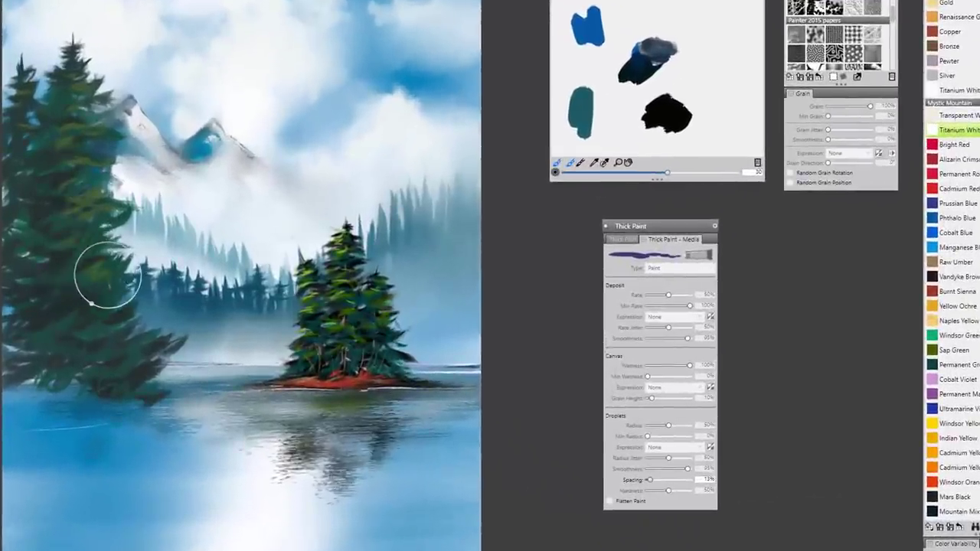
{"action": "mouse_move", "coordinate": [69, 271]}
{"action": "left_mouse_down"}
{"action": "mouse_move", "coordinate": [110, 320]}
{"action": "mouse_move", "coordinate": [92, 336]}
{"action": "mouse_move", "coordinate": [97, 324]}
{"action": "mouse_move", "coordinate": [106, 346]}
{"action": "mouse_move", "coordinate": [151, 313]}
{"action": "left_mouse_up"}
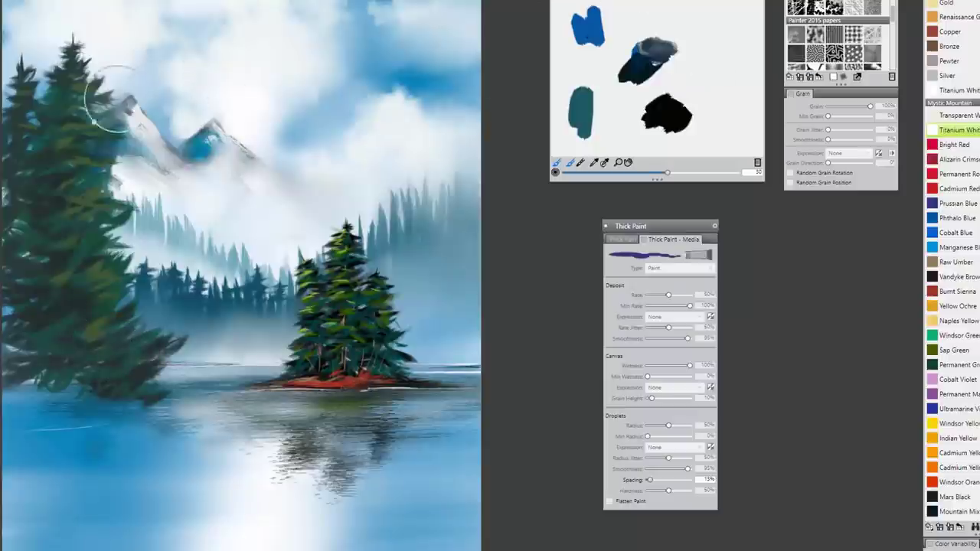
{"action": "mouse_move", "coordinate": [115, 97]}
{"action": "left_mouse_down"}
{"action": "mouse_move", "coordinate": [50, 64]}
{"action": "mouse_move", "coordinate": [93, 66]}
{"action": "mouse_move", "coordinate": [82, 85]}
{"action": "mouse_move", "coordinate": [93, 79]}
{"action": "mouse_move", "coordinate": [69, 74]}
{"action": "mouse_move", "coordinate": [81, 80]}
{"action": "mouse_move", "coordinate": [80, 130]}
{"action": "mouse_move", "coordinate": [71, 127]}
{"action": "mouse_move", "coordinate": [98, 124]}
{"action": "mouse_move", "coordinate": [36, 121]}
{"action": "mouse_move", "coordinate": [70, 125]}
{"action": "mouse_move", "coordinate": [73, 109]}
{"action": "mouse_move", "coordinate": [75, 132]}
{"action": "mouse_move", "coordinate": [97, 129]}
{"action": "mouse_move", "coordinate": [67, 88]}
{"action": "mouse_move", "coordinate": [81, 81]}
{"action": "mouse_move", "coordinate": [88, 141]}
{"action": "mouse_move", "coordinate": [79, 126]}
{"action": "mouse_move", "coordinate": [58, 136]}
{"action": "mouse_move", "coordinate": [49, 110]}
{"action": "mouse_move", "coordinate": [27, 113]}
{"action": "mouse_move", "coordinate": [86, 139]}
{"action": "mouse_move", "coordinate": [80, 122]}
{"action": "mouse_move", "coordinate": [112, 124]}
{"action": "mouse_move", "coordinate": [103, 155]}
{"action": "mouse_move", "coordinate": [69, 186]}
{"action": "mouse_move", "coordinate": [93, 130]}
{"action": "left_mouse_up"}
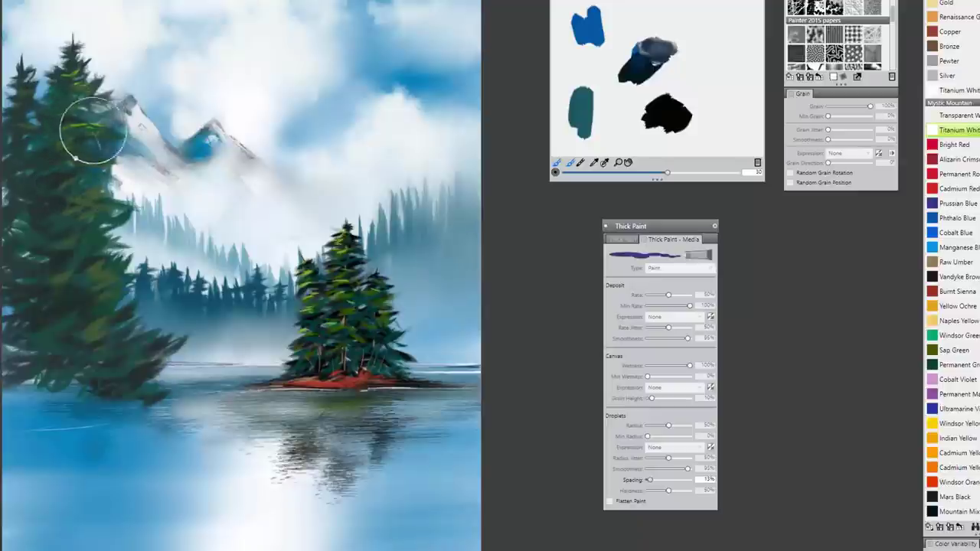
{"action": "mouse_move", "coordinate": [82, 177]}
{"action": "left_mouse_down"}
{"action": "mouse_move", "coordinate": [110, 173]}
{"action": "mouse_move", "coordinate": [99, 190]}
{"action": "mouse_move", "coordinate": [78, 180]}
{"action": "mouse_move", "coordinate": [61, 195]}
{"action": "mouse_move", "coordinate": [107, 194]}
{"action": "left_mouse_up"}
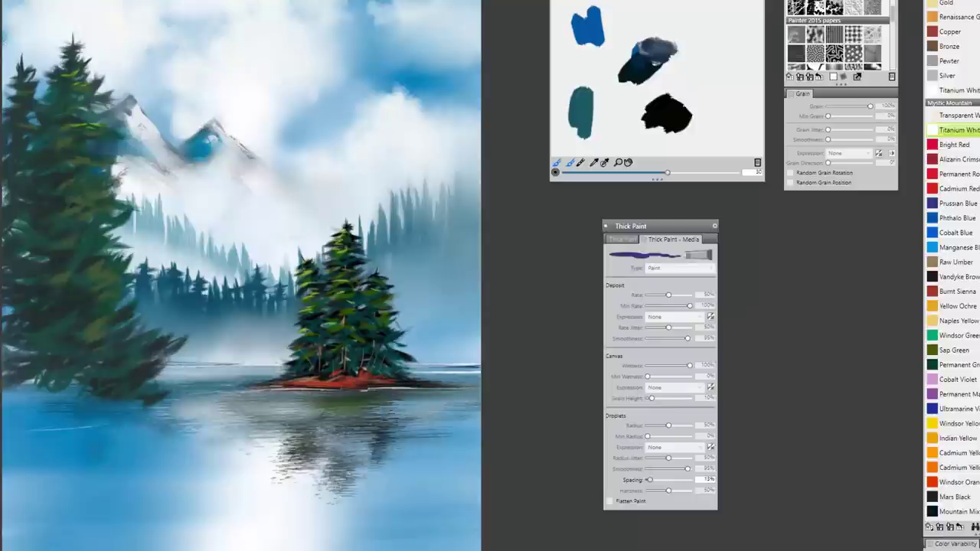
- Choose Burnt Sienna from the Mystic Mountain colours and paint hints of a reddish trunk between the tall evergreen's branches
{"action": "left_click", "coordinate": [957, 291]}
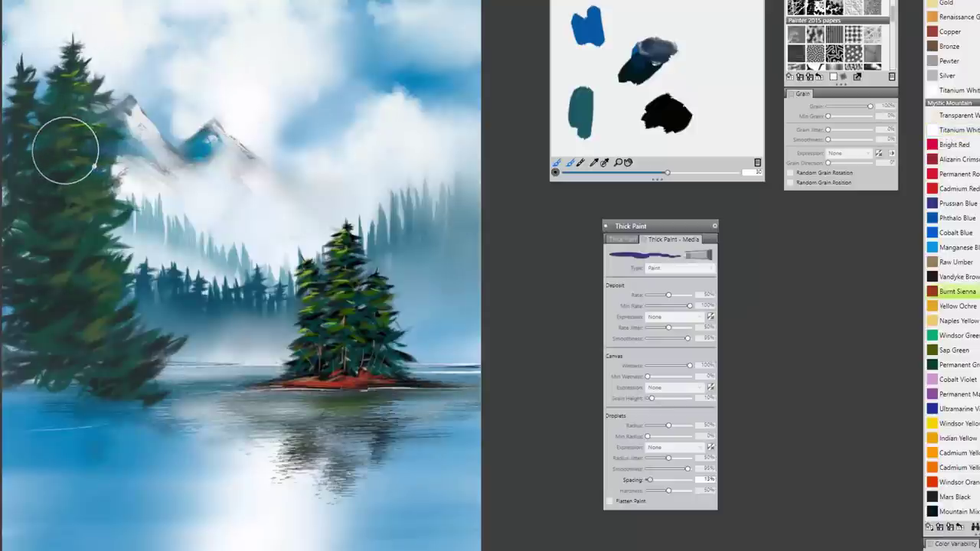
{"action": "left_click_drag", "start_coordinate": [68, 139], "coordinate": [63, 153]}
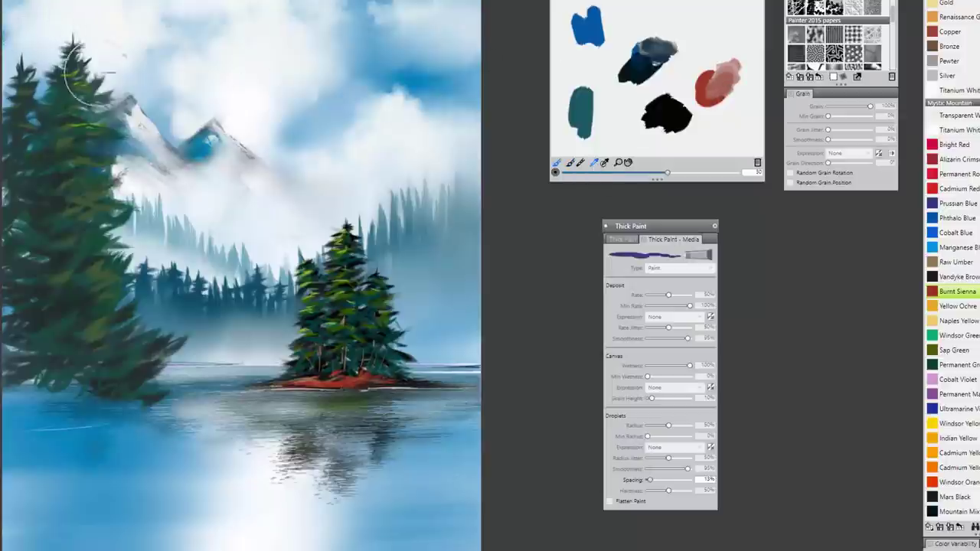
{"action": "mouse_move", "coordinate": [67, 144]}
{"action": "left_mouse_down"}
{"action": "mouse_move", "coordinate": [60, 160]}
{"action": "mouse_move", "coordinate": [63, 149]}
{"action": "left_mouse_up"}
{"action": "mouse_move", "coordinate": [68, 111]}
{"action": "left_mouse_down"}
{"action": "mouse_move", "coordinate": [76, 98]}
{"action": "mouse_move", "coordinate": [66, 98]}
{"action": "mouse_move", "coordinate": [61, 207]}
{"action": "mouse_move", "coordinate": [77, 99]}
{"action": "mouse_move", "coordinate": [60, 211]}
{"action": "left_mouse_up"}
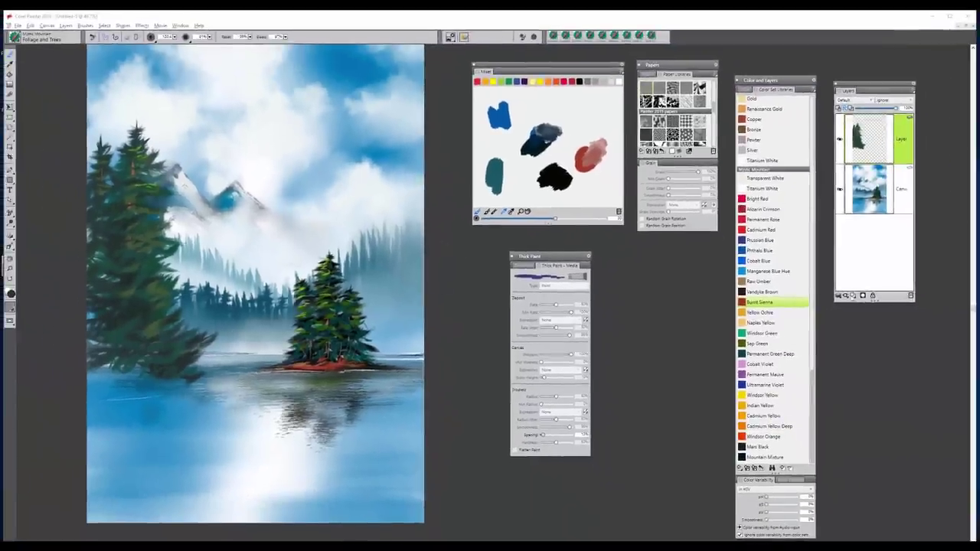
- Drop the tall evergreen layer onto the canvas and add a new empty layer
{"action": "left_click", "coordinate": [838, 298]}
{"action": "left_click", "coordinate": [838, 295]}
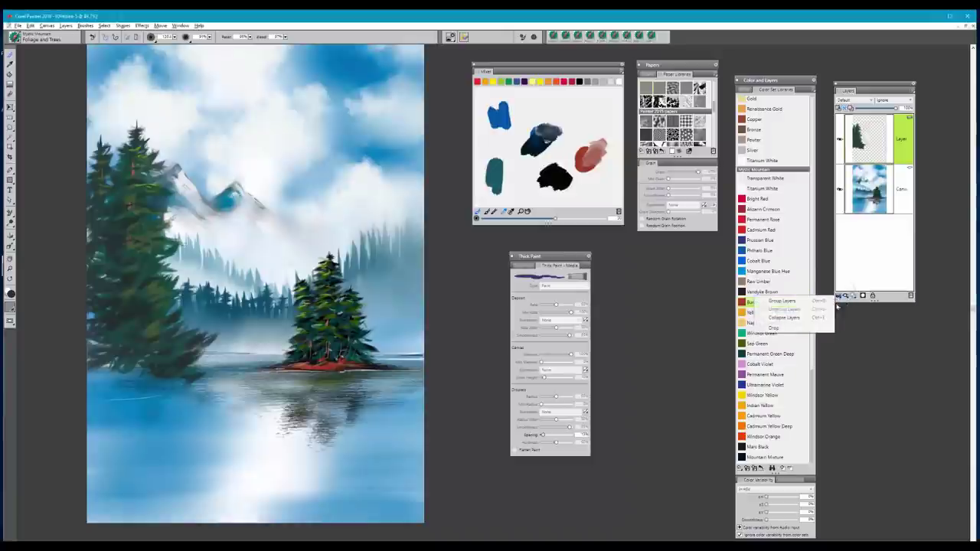
{"action": "left_click", "coordinate": [813, 329]}
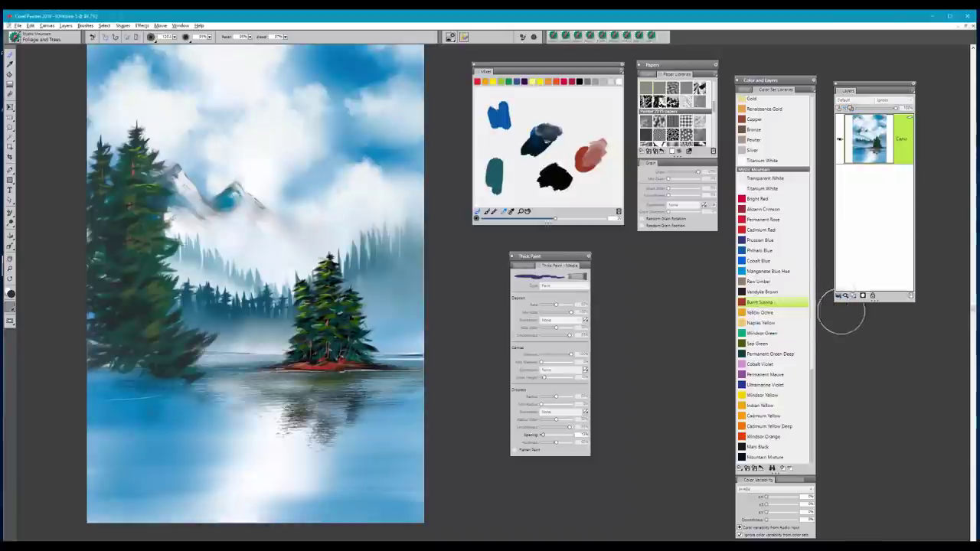
{"action": "left_click", "coordinate": [854, 297]}
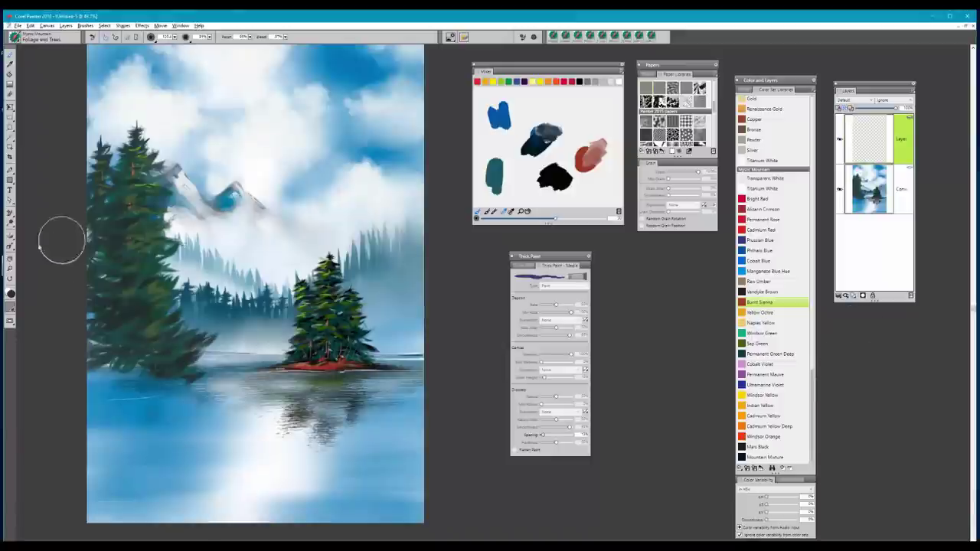
- Switch to the Frosted Foliage brush and paint a dense dark bush mass over the middle and lower part of the tall evergreens
{"action": "left_click", "coordinate": [38, 35]}
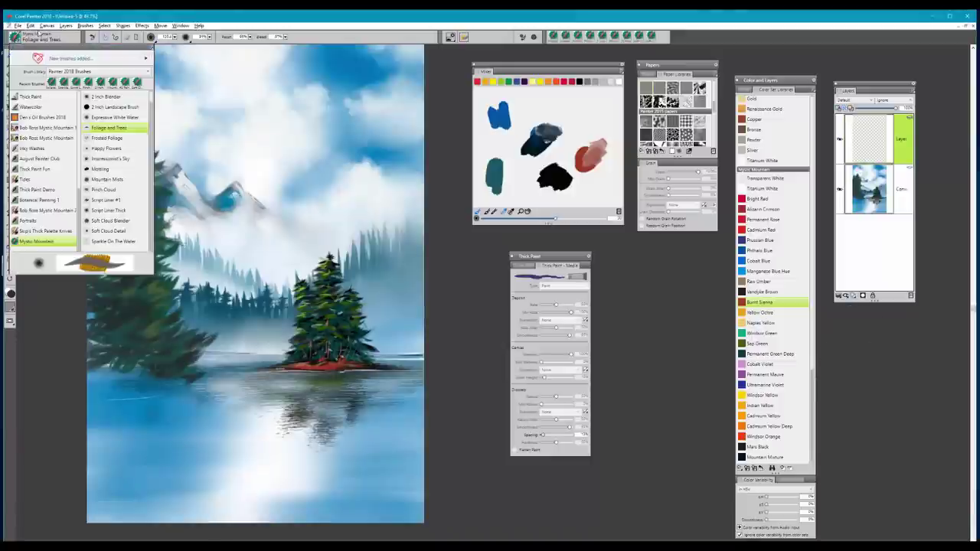
{"action": "left_click", "coordinate": [133, 136]}
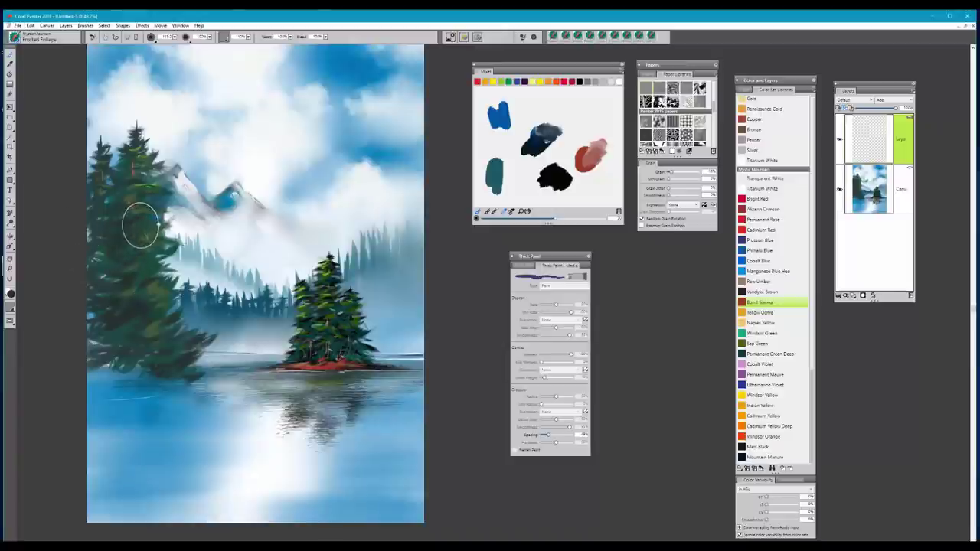
{"action": "mouse_move", "coordinate": [141, 225]}
{"action": "left_mouse_down"}
{"action": "mouse_move", "coordinate": [162, 229]}
{"action": "mouse_move", "coordinate": [115, 217]}
{"action": "left_mouse_up"}
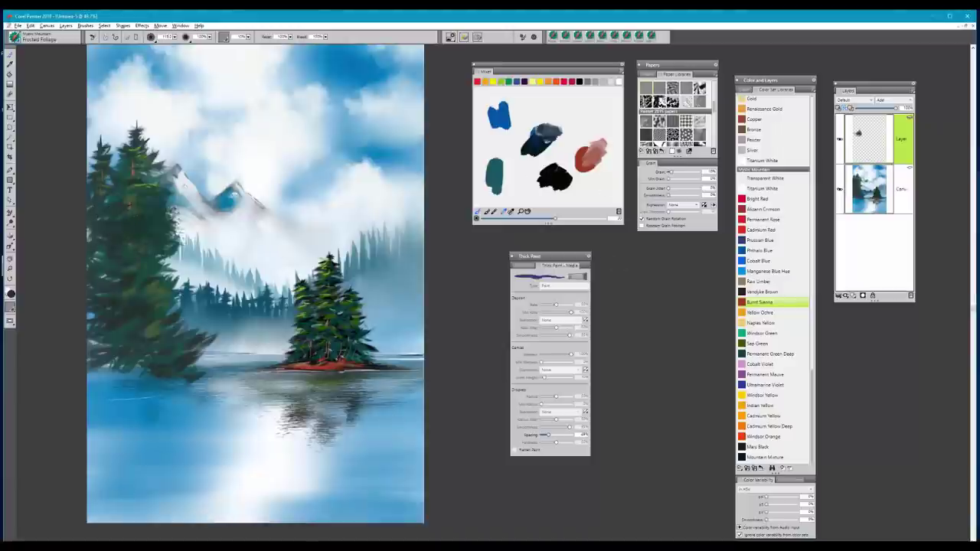
{"action": "mouse_move", "coordinate": [157, 236]}
{"action": "left_mouse_down"}
{"action": "mouse_move", "coordinate": [133, 211]}
{"action": "mouse_move", "coordinate": [137, 226]}
{"action": "mouse_move", "coordinate": [154, 201]}
{"action": "mouse_move", "coordinate": [151, 254]}
{"action": "mouse_move", "coordinate": [130, 231]}
{"action": "left_mouse_up"}
{"action": "mouse_move", "coordinate": [120, 277]}
{"action": "left_mouse_down"}
{"action": "mouse_move", "coordinate": [159, 277]}
{"action": "mouse_move", "coordinate": [149, 262]}
{"action": "mouse_move", "coordinate": [134, 279]}
{"action": "mouse_move", "coordinate": [145, 271]}
{"action": "mouse_move", "coordinate": [165, 286]}
{"action": "mouse_move", "coordinate": [170, 254]}
{"action": "mouse_move", "coordinate": [171, 274]}
{"action": "mouse_move", "coordinate": [163, 259]}
{"action": "mouse_move", "coordinate": [126, 252]}
{"action": "mouse_move", "coordinate": [95, 262]}
{"action": "mouse_move", "coordinate": [93, 233]}
{"action": "mouse_move", "coordinate": [117, 252]}
{"action": "mouse_move", "coordinate": [141, 240]}
{"action": "mouse_move", "coordinate": [122, 228]}
{"action": "mouse_move", "coordinate": [165, 263]}
{"action": "mouse_move", "coordinate": [172, 296]}
{"action": "mouse_move", "coordinate": [163, 314]}
{"action": "mouse_move", "coordinate": [180, 310]}
{"action": "mouse_move", "coordinate": [161, 300]}
{"action": "mouse_move", "coordinate": [166, 263]}
{"action": "mouse_move", "coordinate": [183, 290]}
{"action": "mouse_move", "coordinate": [142, 303]}
{"action": "mouse_move", "coordinate": [156, 278]}
{"action": "mouse_move", "coordinate": [122, 286]}
{"action": "mouse_move", "coordinate": [100, 278]}
{"action": "mouse_move", "coordinate": [164, 306]}
{"action": "mouse_move", "coordinate": [165, 328]}
{"action": "mouse_move", "coordinate": [175, 326]}
{"action": "mouse_move", "coordinate": [152, 346]}
{"action": "left_mouse_up"}
{"action": "mouse_move", "coordinate": [156, 285]}
{"action": "left_mouse_down"}
{"action": "mouse_move", "coordinate": [193, 333]}
{"action": "mouse_move", "coordinate": [122, 277]}
{"action": "left_mouse_up"}
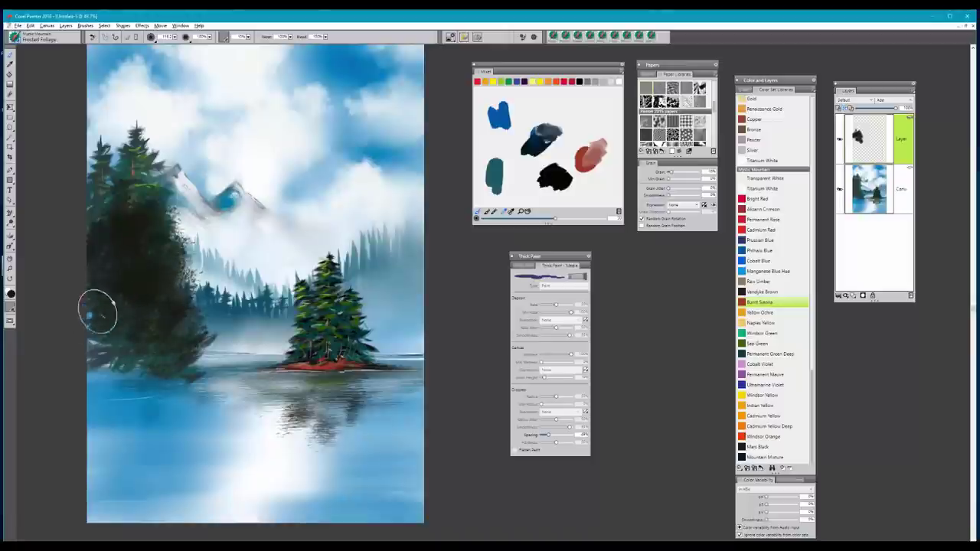
- Extend the dark foliage down the left bank to the canvas's bottom edge and, with a larger brush, paint bushes in the right foreground
{"action": "mouse_move", "coordinate": [97, 311]}
{"action": "left_mouse_down"}
{"action": "mouse_move", "coordinate": [102, 344]}
{"action": "mouse_move", "coordinate": [102, 327]}
{"action": "mouse_move", "coordinate": [103, 339]}
{"action": "mouse_move", "coordinate": [76, 334]}
{"action": "mouse_move", "coordinate": [119, 371]}
{"action": "mouse_move", "coordinate": [103, 390]}
{"action": "mouse_move", "coordinate": [134, 373]}
{"action": "mouse_move", "coordinate": [118, 412]}
{"action": "mouse_move", "coordinate": [142, 389]}
{"action": "mouse_move", "coordinate": [138, 398]}
{"action": "mouse_move", "coordinate": [159, 392]}
{"action": "mouse_move", "coordinate": [131, 411]}
{"action": "mouse_move", "coordinate": [178, 386]}
{"action": "mouse_move", "coordinate": [149, 414]}
{"action": "mouse_move", "coordinate": [179, 413]}
{"action": "mouse_move", "coordinate": [155, 427]}
{"action": "mouse_move", "coordinate": [140, 406]}
{"action": "mouse_move", "coordinate": [139, 373]}
{"action": "mouse_move", "coordinate": [96, 390]}
{"action": "mouse_move", "coordinate": [99, 369]}
{"action": "mouse_move", "coordinate": [63, 400]}
{"action": "mouse_move", "coordinate": [92, 413]}
{"action": "mouse_move", "coordinate": [68, 448]}
{"action": "mouse_move", "coordinate": [88, 404]}
{"action": "mouse_move", "coordinate": [116, 440]}
{"action": "mouse_move", "coordinate": [147, 453]}
{"action": "mouse_move", "coordinate": [126, 440]}
{"action": "mouse_move", "coordinate": [184, 429]}
{"action": "mouse_move", "coordinate": [191, 408]}
{"action": "mouse_move", "coordinate": [185, 402]}
{"action": "mouse_move", "coordinate": [154, 434]}
{"action": "left_mouse_up"}
{"action": "mouse_move", "coordinate": [209, 419]}
{"action": "left_mouse_down", "text": "ctrl+alt"}
{"action": "mouse_move", "coordinate": [180, 415]}
{"action": "mouse_move", "coordinate": [173, 427]}
{"action": "mouse_move", "coordinate": [176, 390]}
{"action": "mouse_move", "coordinate": [131, 394]}
{"action": "mouse_move", "coordinate": [136, 364]}
{"action": "mouse_move", "coordinate": [119, 371]}
{"action": "mouse_move", "coordinate": [110, 431]}
{"action": "mouse_move", "coordinate": [144, 472]}
{"action": "mouse_move", "coordinate": [111, 464]}
{"action": "mouse_move", "coordinate": [98, 522]}
{"action": "mouse_move", "coordinate": [138, 529]}
{"action": "mouse_move", "coordinate": [150, 509]}
{"action": "mouse_move", "coordinate": [147, 525]}
{"action": "mouse_move", "coordinate": [127, 499]}
{"action": "mouse_move", "coordinate": [109, 498]}
{"action": "mouse_move", "coordinate": [104, 455]}
{"action": "mouse_move", "coordinate": [94, 462]}
{"action": "mouse_move", "coordinate": [128, 481]}
{"action": "mouse_move", "coordinate": [98, 476]}
{"action": "mouse_move", "coordinate": [128, 461]}
{"action": "mouse_move", "coordinate": [129, 444]}
{"action": "mouse_move", "coordinate": [151, 419]}
{"action": "mouse_move", "coordinate": [142, 471]}
{"action": "mouse_move", "coordinate": [161, 471]}
{"action": "mouse_move", "coordinate": [157, 504]}
{"action": "mouse_move", "coordinate": [174, 493]}
{"action": "mouse_move", "coordinate": [161, 516]}
{"action": "mouse_move", "coordinate": [111, 498]}
{"action": "mouse_move", "coordinate": [138, 506]}
{"action": "left_mouse_up", "text": "ctrl+alt"}
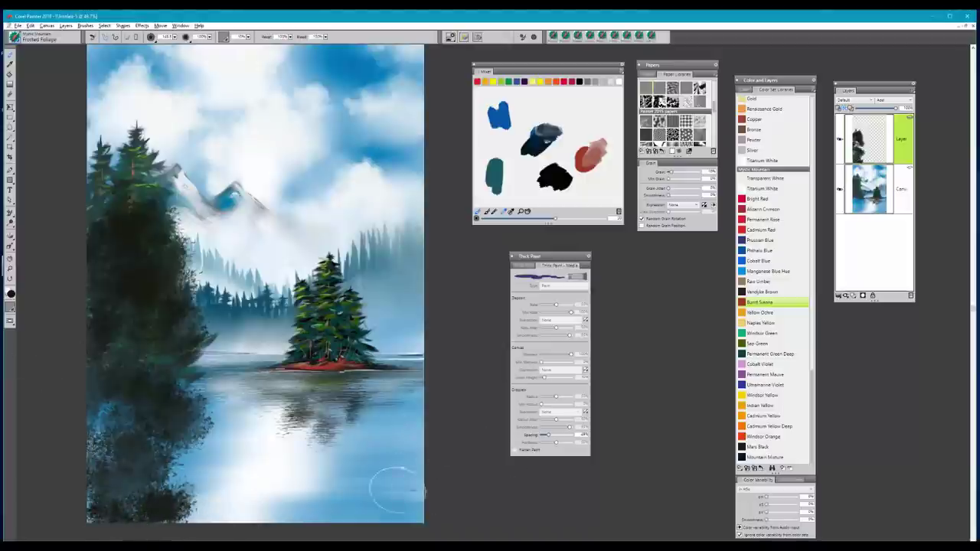
{"action": "mouse_move", "coordinate": [397, 490]}
{"action": "left_mouse_down"}
{"action": "mouse_move", "coordinate": [405, 462]}
{"action": "mouse_move", "coordinate": [423, 474]}
{"action": "mouse_move", "coordinate": [417, 442]}
{"action": "mouse_move", "coordinate": [432, 451]}
{"action": "mouse_move", "coordinate": [410, 430]}
{"action": "mouse_move", "coordinate": [384, 503]}
{"action": "mouse_move", "coordinate": [365, 497]}
{"action": "mouse_move", "coordinate": [341, 523]}
{"action": "mouse_move", "coordinate": [347, 501]}
{"action": "mouse_move", "coordinate": [284, 532]}
{"action": "mouse_move", "coordinate": [288, 519]}
{"action": "mouse_move", "coordinate": [433, 519]}
{"action": "mouse_move", "coordinate": [413, 466]}
{"action": "mouse_move", "coordinate": [435, 457]}
{"action": "mouse_move", "coordinate": [411, 426]}
{"action": "mouse_move", "coordinate": [378, 478]}
{"action": "mouse_move", "coordinate": [390, 471]}
{"action": "mouse_move", "coordinate": [409, 412]}
{"action": "mouse_move", "coordinate": [423, 422]}
{"action": "mouse_move", "coordinate": [400, 394]}
{"action": "mouse_move", "coordinate": [424, 388]}
{"action": "mouse_move", "coordinate": [409, 369]}
{"action": "mouse_move", "coordinate": [412, 347]}
{"action": "mouse_move", "coordinate": [442, 344]}
{"action": "mouse_move", "coordinate": [393, 389]}
{"action": "mouse_move", "coordinate": [405, 425]}
{"action": "mouse_move", "coordinate": [372, 440]}
{"action": "mouse_move", "coordinate": [398, 448]}
{"action": "mouse_move", "coordinate": [409, 368]}
{"action": "mouse_move", "coordinate": [429, 413]}
{"action": "mouse_move", "coordinate": [405, 446]}
{"action": "mouse_move", "coordinate": [423, 495]}
{"action": "mouse_move", "coordinate": [373, 470]}
{"action": "mouse_move", "coordinate": [370, 492]}
{"action": "mouse_move", "coordinate": [340, 515]}
{"action": "left_mouse_up"}
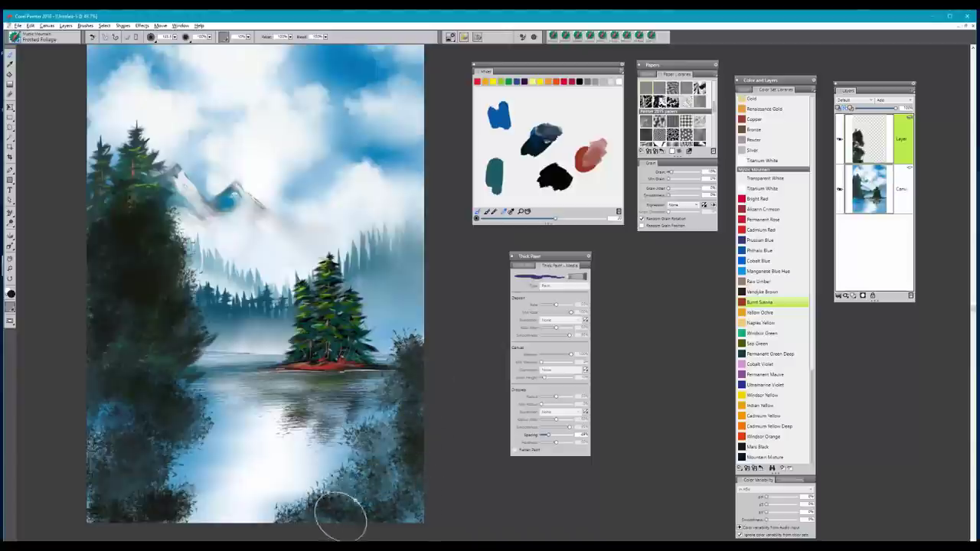
- Fill the blue gaps in both foreground bush masses with more dark foliage and extend their lower edges towards the middle
{"action": "mouse_move", "coordinate": [164, 449]}
{"action": "left_mouse_down"}
{"action": "mouse_move", "coordinate": [125, 422]}
{"action": "mouse_move", "coordinate": [120, 405]}
{"action": "mouse_move", "coordinate": [115, 422]}
{"action": "left_mouse_up"}
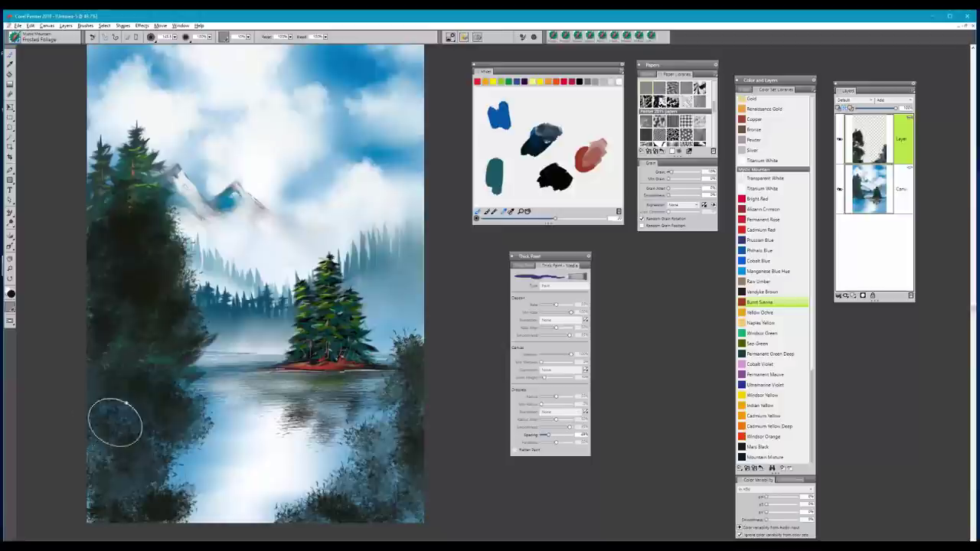
{"action": "mouse_move", "coordinate": [153, 355]}
{"action": "left_mouse_down"}
{"action": "mouse_move", "coordinate": [111, 472]}
{"action": "mouse_move", "coordinate": [129, 484]}
{"action": "mouse_move", "coordinate": [173, 486]}
{"action": "mouse_move", "coordinate": [205, 519]}
{"action": "mouse_move", "coordinate": [188, 530]}
{"action": "mouse_move", "coordinate": [214, 520]}
{"action": "left_mouse_up"}
{"action": "mouse_move", "coordinate": [362, 521]}
{"action": "left_mouse_down"}
{"action": "mouse_move", "coordinate": [420, 534]}
{"action": "mouse_move", "coordinate": [429, 501]}
{"action": "mouse_move", "coordinate": [389, 468]}
{"action": "mouse_move", "coordinate": [409, 479]}
{"action": "mouse_move", "coordinate": [395, 408]}
{"action": "mouse_move", "coordinate": [411, 390]}
{"action": "mouse_move", "coordinate": [429, 402]}
{"action": "mouse_move", "coordinate": [418, 377]}
{"action": "mouse_move", "coordinate": [421, 337]}
{"action": "mouse_move", "coordinate": [408, 413]}
{"action": "mouse_move", "coordinate": [383, 412]}
{"action": "mouse_move", "coordinate": [376, 458]}
{"action": "mouse_move", "coordinate": [394, 461]}
{"action": "mouse_move", "coordinate": [370, 455]}
{"action": "mouse_move", "coordinate": [346, 472]}
{"action": "mouse_move", "coordinate": [367, 497]}
{"action": "mouse_move", "coordinate": [401, 498]}
{"action": "left_mouse_up"}
{"action": "mouse_move", "coordinate": [141, 445]}
{"action": "left_mouse_down"}
{"action": "mouse_move", "coordinate": [105, 423]}
{"action": "mouse_move", "coordinate": [164, 464]}
{"action": "mouse_move", "coordinate": [160, 488]}
{"action": "mouse_move", "coordinate": [106, 460]}
{"action": "mouse_move", "coordinate": [68, 488]}
{"action": "mouse_move", "coordinate": [110, 506]}
{"action": "left_mouse_up"}
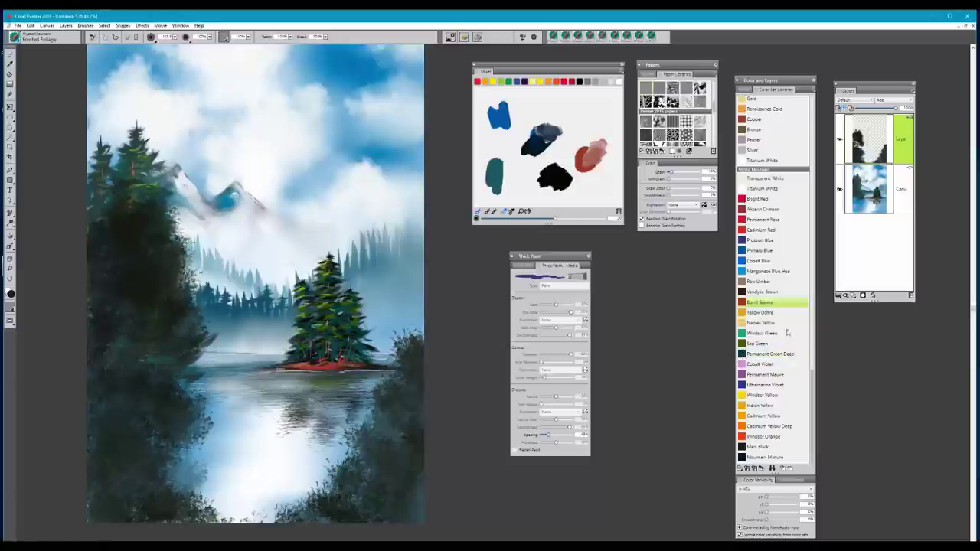
- Tint the foreground bushes on both banks with Permanent Green Deep, and deepen them with a near-black colour from the colour wheel
{"action": "left_click", "coordinate": [741, 355]}
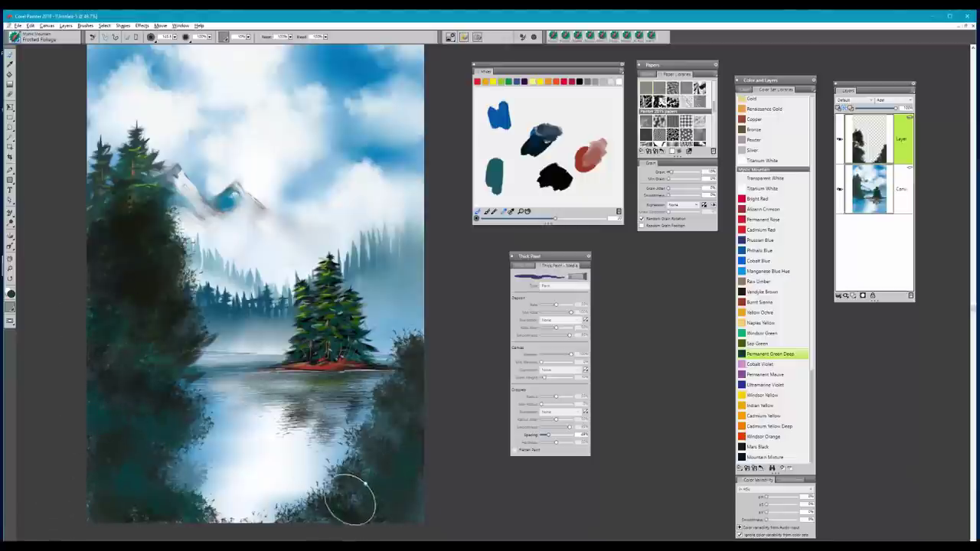
{"action": "left_click", "coordinate": [745, 91]}
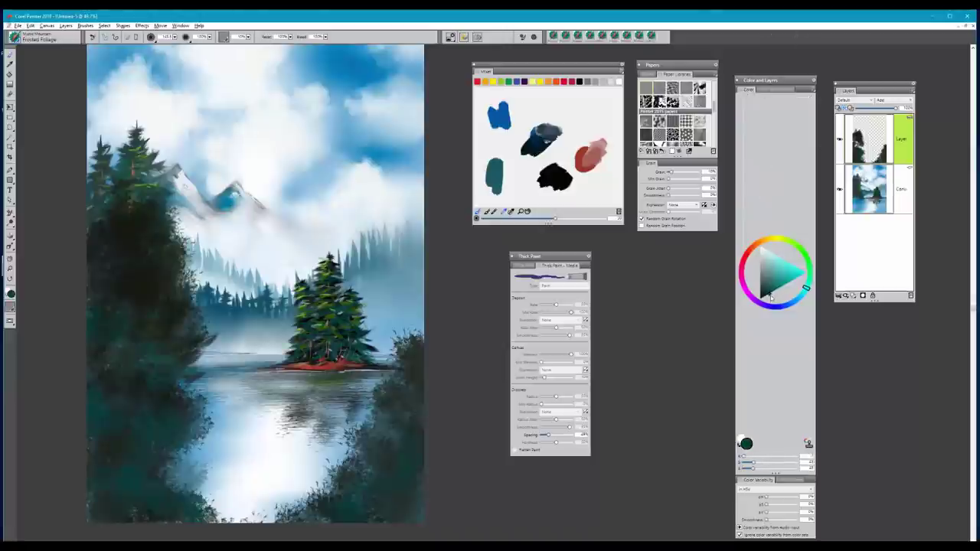
{"action": "left_click_drag", "start_coordinate": [374, 500], "coordinate": [389, 523]}
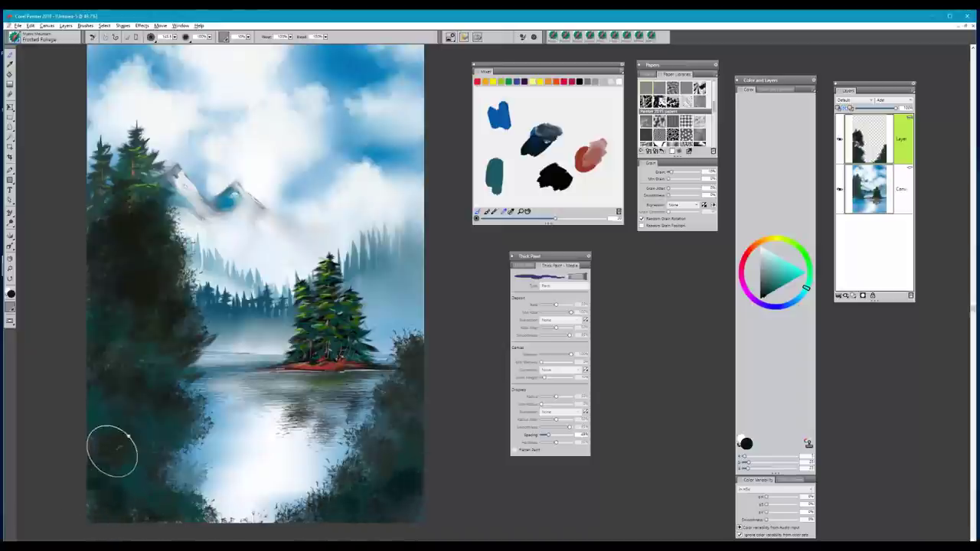
{"action": "left_click_drag", "start_coordinate": [184, 513], "coordinate": [201, 507]}
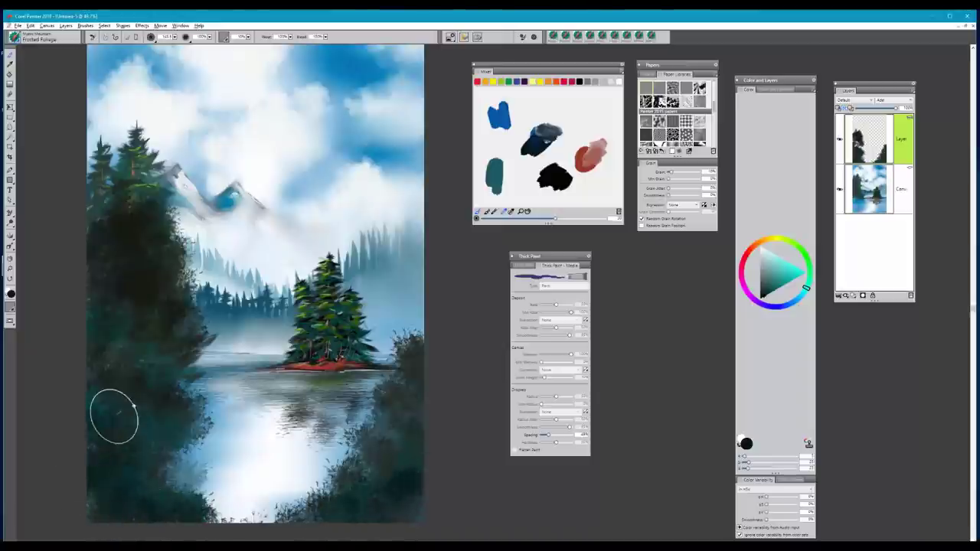
{"action": "mouse_move", "coordinate": [170, 458]}
{"action": "left_mouse_down"}
{"action": "mouse_move", "coordinate": [201, 532]}
{"action": "mouse_move", "coordinate": [345, 517]}
{"action": "mouse_move", "coordinate": [383, 496]}
{"action": "mouse_move", "coordinate": [364, 479]}
{"action": "mouse_move", "coordinate": [418, 365]}
{"action": "mouse_move", "coordinate": [422, 336]}
{"action": "mouse_move", "coordinate": [411, 322]}
{"action": "mouse_move", "coordinate": [373, 510]}
{"action": "left_mouse_up"}
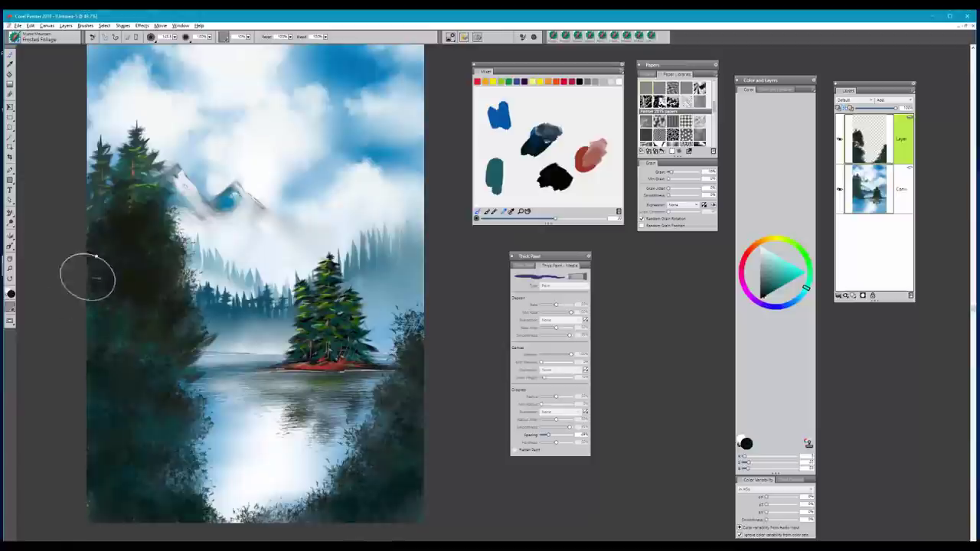
- Thicken the dark foliage on both banks and build the right bank's bushes up into a tall tree mass against the sky
{"action": "mouse_move", "coordinate": [142, 267]}
{"action": "left_mouse_down"}
{"action": "mouse_move", "coordinate": [92, 253]}
{"action": "mouse_move", "coordinate": [98, 233]}
{"action": "mouse_move", "coordinate": [145, 268]}
{"action": "mouse_move", "coordinate": [112, 353]}
{"action": "mouse_move", "coordinate": [103, 344]}
{"action": "mouse_move", "coordinate": [199, 330]}
{"action": "mouse_move", "coordinate": [199, 287]}
{"action": "mouse_move", "coordinate": [209, 288]}
{"action": "mouse_move", "coordinate": [187, 275]}
{"action": "mouse_move", "coordinate": [137, 293]}
{"action": "mouse_move", "coordinate": [199, 268]}
{"action": "mouse_move", "coordinate": [177, 234]}
{"action": "mouse_move", "coordinate": [220, 281]}
{"action": "mouse_move", "coordinate": [163, 286]}
{"action": "mouse_move", "coordinate": [200, 288]}
{"action": "mouse_move", "coordinate": [205, 299]}
{"action": "mouse_move", "coordinate": [173, 263]}
{"action": "mouse_move", "coordinate": [127, 245]}
{"action": "mouse_move", "coordinate": [139, 298]}
{"action": "mouse_move", "coordinate": [108, 341]}
{"action": "mouse_move", "coordinate": [183, 297]}
{"action": "mouse_move", "coordinate": [155, 324]}
{"action": "mouse_move", "coordinate": [195, 340]}
{"action": "mouse_move", "coordinate": [174, 340]}
{"action": "mouse_move", "coordinate": [137, 367]}
{"action": "mouse_move", "coordinate": [209, 343]}
{"action": "mouse_move", "coordinate": [179, 409]}
{"action": "mouse_move", "coordinate": [201, 401]}
{"action": "mouse_move", "coordinate": [189, 484]}
{"action": "mouse_move", "coordinate": [199, 476]}
{"action": "mouse_move", "coordinate": [208, 512]}
{"action": "mouse_move", "coordinate": [239, 528]}
{"action": "left_mouse_up"}
{"action": "mouse_move", "coordinate": [354, 490]}
{"action": "left_mouse_down"}
{"action": "mouse_move", "coordinate": [334, 474]}
{"action": "mouse_move", "coordinate": [339, 493]}
{"action": "mouse_move", "coordinate": [411, 466]}
{"action": "mouse_move", "coordinate": [388, 457]}
{"action": "left_mouse_up"}
{"action": "mouse_move", "coordinate": [427, 360]}
{"action": "left_mouse_down"}
{"action": "mouse_move", "coordinate": [413, 328]}
{"action": "mouse_move", "coordinate": [428, 359]}
{"action": "mouse_move", "coordinate": [443, 345]}
{"action": "mouse_move", "coordinate": [401, 295]}
{"action": "mouse_move", "coordinate": [420, 314]}
{"action": "mouse_move", "coordinate": [410, 263]}
{"action": "mouse_move", "coordinate": [404, 314]}
{"action": "left_mouse_up"}
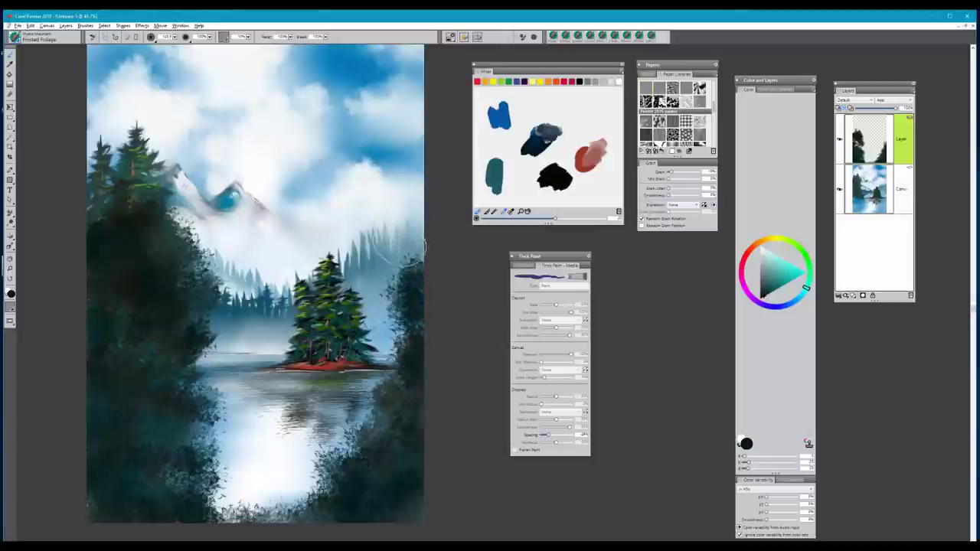
{"action": "mouse_move", "coordinate": [398, 246]}
{"action": "left_mouse_down"}
{"action": "mouse_move", "coordinate": [427, 226]}
{"action": "mouse_move", "coordinate": [413, 222]}
{"action": "mouse_move", "coordinate": [398, 188]}
{"action": "mouse_move", "coordinate": [409, 207]}
{"action": "mouse_move", "coordinate": [405, 237]}
{"action": "mouse_move", "coordinate": [389, 241]}
{"action": "mouse_move", "coordinate": [393, 180]}
{"action": "mouse_move", "coordinate": [425, 219]}
{"action": "mouse_move", "coordinate": [423, 254]}
{"action": "mouse_move", "coordinate": [383, 246]}
{"action": "mouse_move", "coordinate": [386, 222]}
{"action": "mouse_move", "coordinate": [373, 255]}
{"action": "mouse_move", "coordinate": [405, 290]}
{"action": "mouse_move", "coordinate": [427, 294]}
{"action": "mouse_move", "coordinate": [390, 297]}
{"action": "mouse_move", "coordinate": [379, 285]}
{"action": "mouse_move", "coordinate": [390, 299]}
{"action": "mouse_move", "coordinate": [422, 300]}
{"action": "mouse_move", "coordinate": [386, 289]}
{"action": "mouse_move", "coordinate": [356, 301]}
{"action": "mouse_move", "coordinate": [377, 290]}
{"action": "mouse_move", "coordinate": [377, 273]}
{"action": "mouse_move", "coordinate": [383, 293]}
{"action": "mouse_move", "coordinate": [367, 321]}
{"action": "mouse_move", "coordinate": [406, 330]}
{"action": "mouse_move", "coordinate": [379, 332]}
{"action": "mouse_move", "coordinate": [406, 348]}
{"action": "mouse_move", "coordinate": [393, 355]}
{"action": "mouse_move", "coordinate": [429, 292]}
{"action": "mouse_move", "coordinate": [414, 208]}
{"action": "mouse_move", "coordinate": [421, 190]}
{"action": "mouse_move", "coordinate": [401, 231]}
{"action": "mouse_move", "coordinate": [426, 214]}
{"action": "mouse_move", "coordinate": [424, 172]}
{"action": "mouse_move", "coordinate": [426, 184]}
{"action": "mouse_move", "coordinate": [407, 164]}
{"action": "mouse_move", "coordinate": [388, 193]}
{"action": "mouse_move", "coordinate": [369, 312]}
{"action": "mouse_move", "coordinate": [382, 360]}
{"action": "mouse_move", "coordinate": [372, 360]}
{"action": "mouse_move", "coordinate": [422, 362]}
{"action": "mouse_move", "coordinate": [377, 357]}
{"action": "mouse_move", "coordinate": [423, 381]}
{"action": "mouse_move", "coordinate": [394, 372]}
{"action": "mouse_move", "coordinate": [391, 403]}
{"action": "mouse_move", "coordinate": [435, 402]}
{"action": "mouse_move", "coordinate": [437, 315]}
{"action": "mouse_move", "coordinate": [409, 176]}
{"action": "mouse_move", "coordinate": [374, 217]}
{"action": "mouse_move", "coordinate": [383, 198]}
{"action": "mouse_move", "coordinate": [378, 219]}
{"action": "mouse_move", "coordinate": [391, 260]}
{"action": "left_mouse_up"}
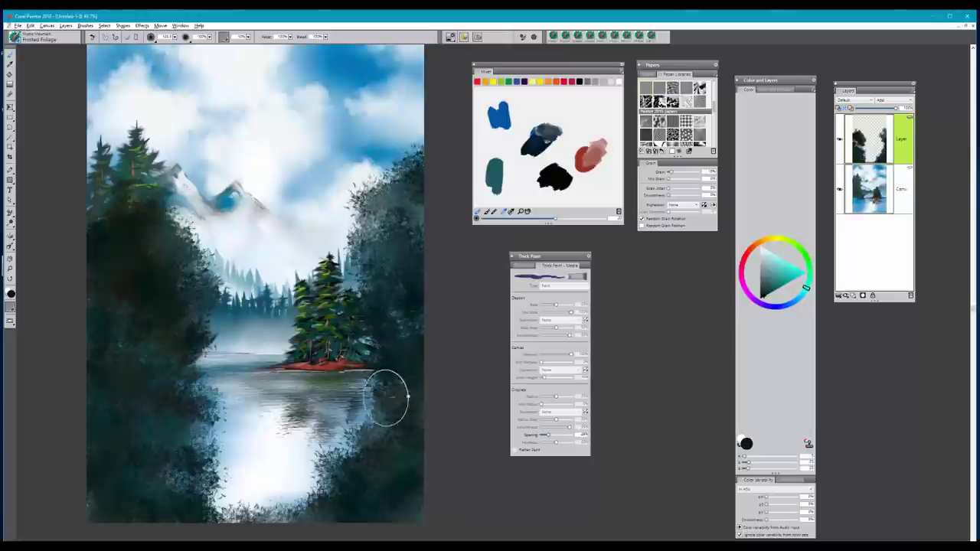
{"action": "left_click_drag", "start_coordinate": [131, 486], "coordinate": [116, 488]}
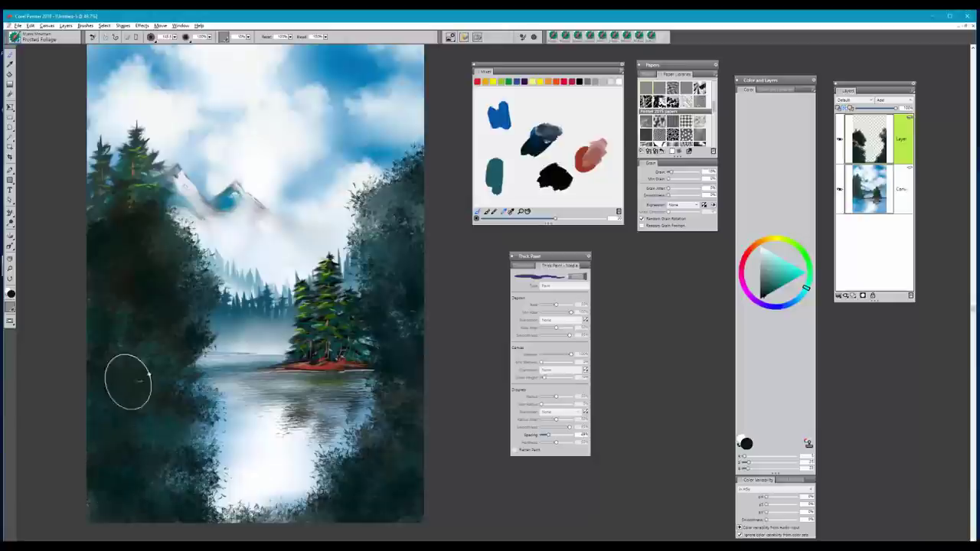
{"action": "mouse_move", "coordinate": [128, 382]}
{"action": "left_mouse_down"}
{"action": "mouse_move", "coordinate": [130, 352]}
{"action": "mouse_move", "coordinate": [146, 435]}
{"action": "mouse_move", "coordinate": [168, 454]}
{"action": "mouse_move", "coordinate": [156, 502]}
{"action": "mouse_move", "coordinate": [99, 479]}
{"action": "mouse_move", "coordinate": [114, 440]}
{"action": "mouse_move", "coordinate": [88, 421]}
{"action": "mouse_move", "coordinate": [98, 215]}
{"action": "left_mouse_up"}
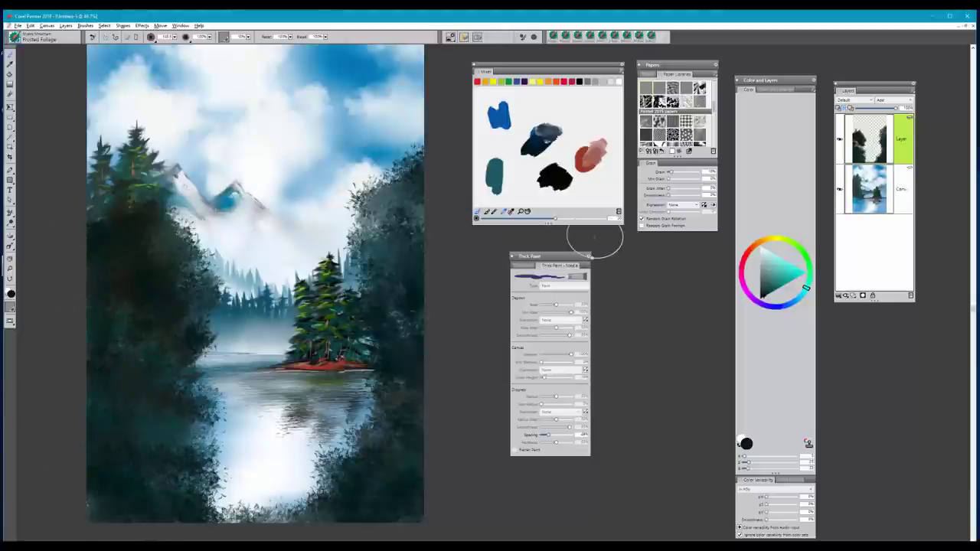
{"action": "scroll", "coordinate": [441, 261], "scroll_direction": "down", "scroll_amount": 3}
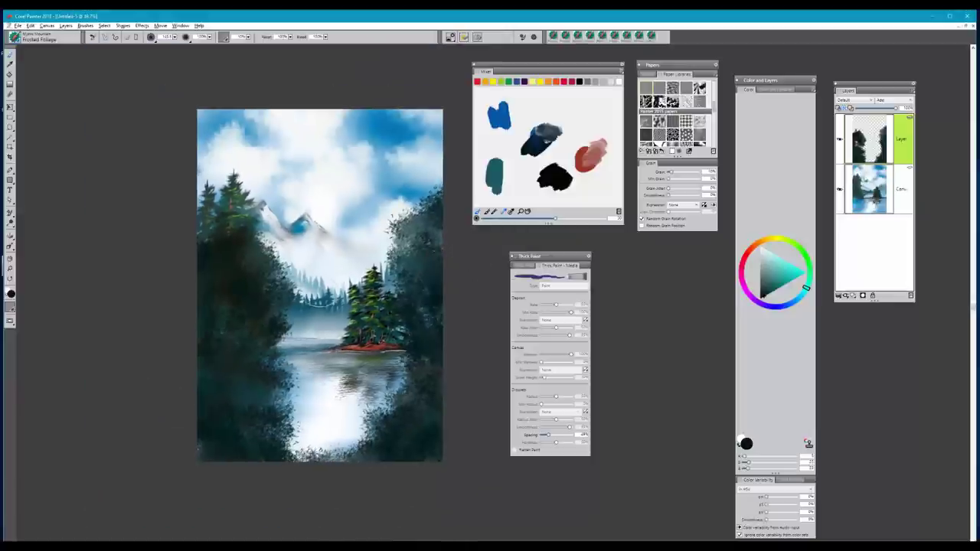
{"action": "scroll", "coordinate": [273, 284], "scroll_direction": "up", "scroll_amount": 1}
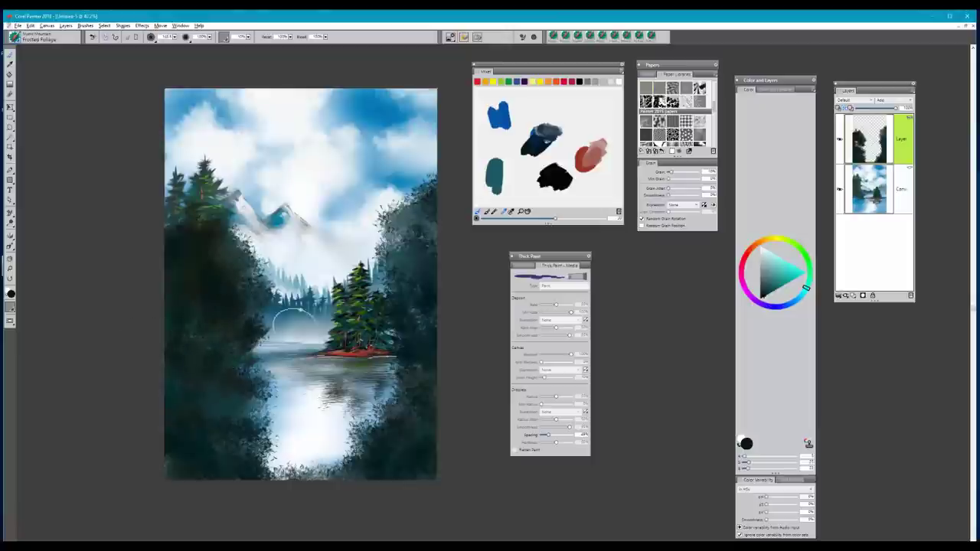
{"action": "left_click_drag", "start_coordinate": [395, 394], "coordinate": [390, 407]}
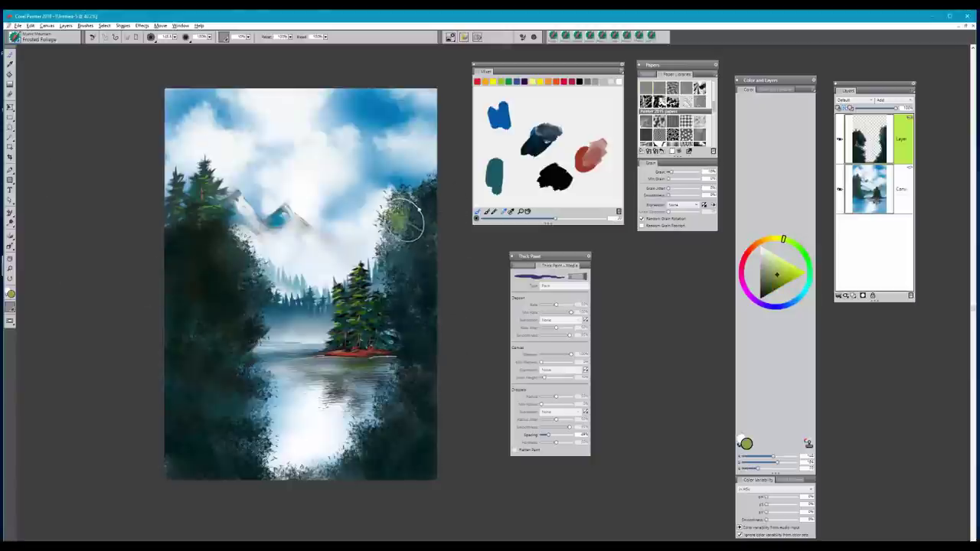
- Paint golden-yellow autumn foliage over the crown of the right bank's tall tree mass, spreading it outwards and down its inner edge
{"action": "left_click_drag", "start_coordinate": [406, 207], "coordinate": [437, 192]}
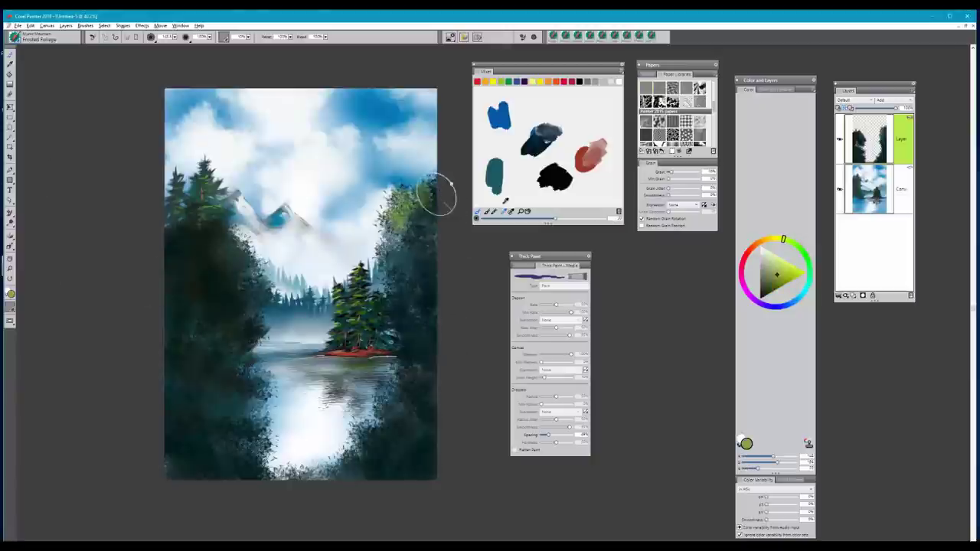
{"action": "left_click", "coordinate": [762, 242]}
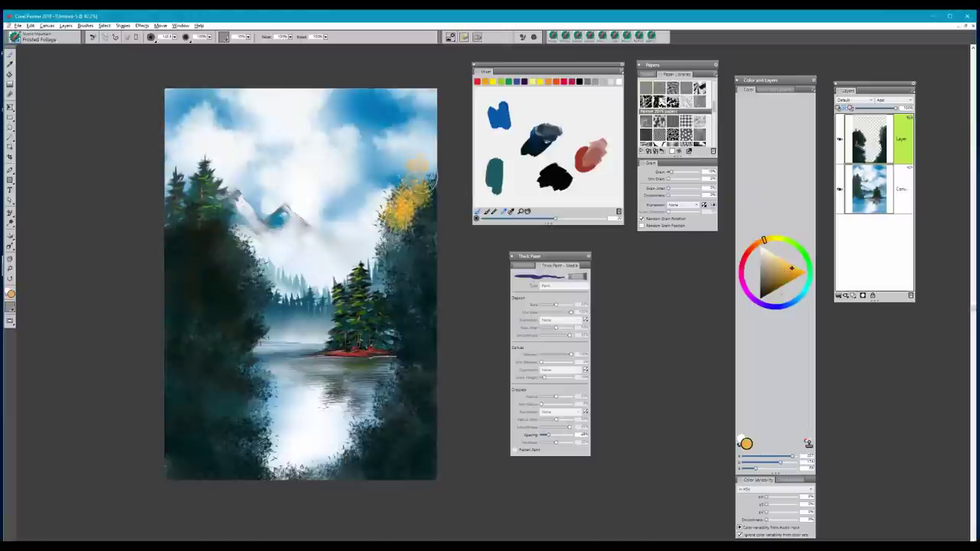
{"action": "left_click_drag", "start_coordinate": [431, 177], "coordinate": [379, 200]}
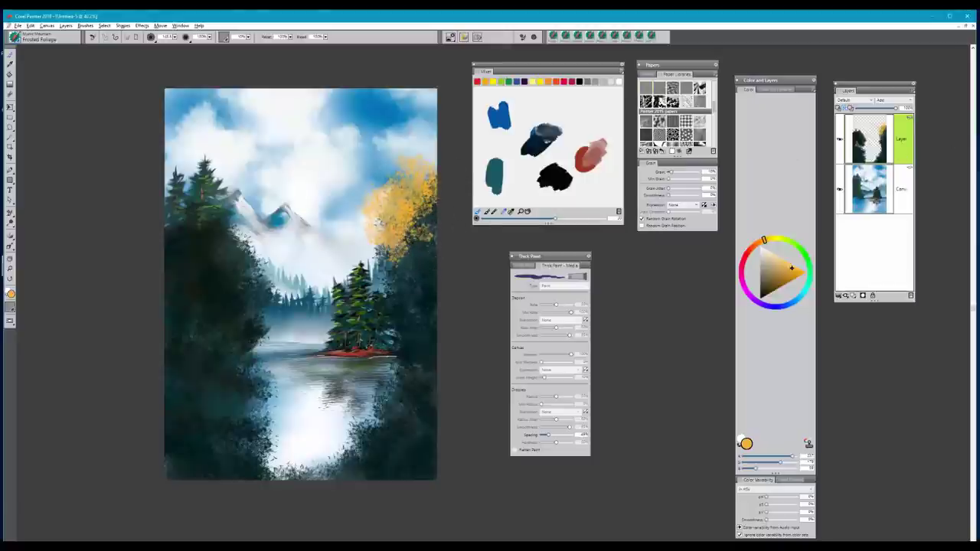
{"action": "left_click", "coordinate": [432, 221], "text": "alt"}
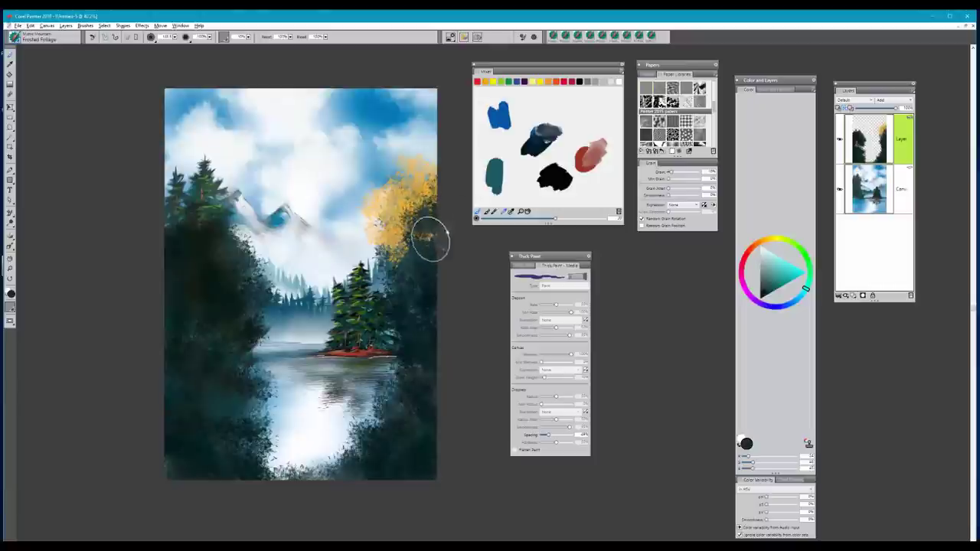
{"action": "left_click", "coordinate": [422, 205], "text": "alt"}
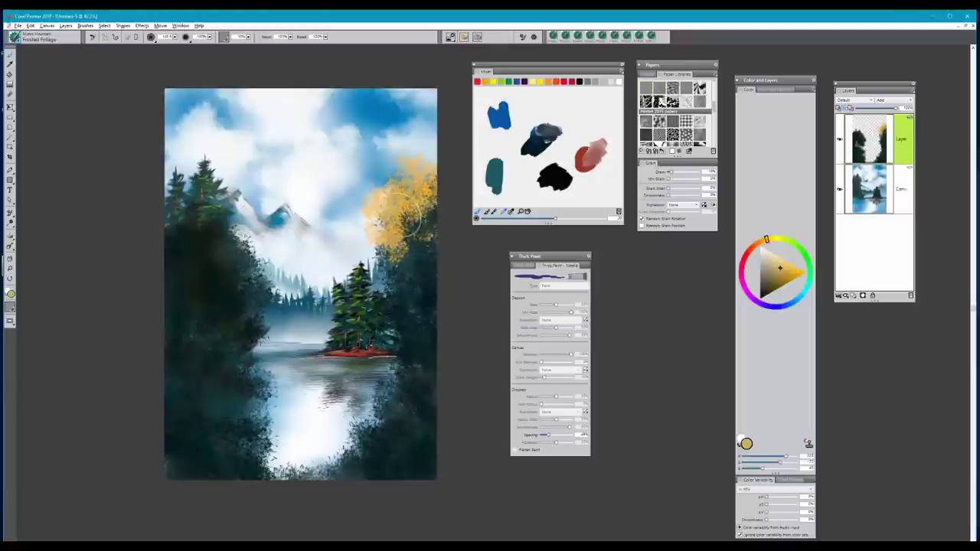
{"action": "mouse_move", "coordinate": [390, 230]}
{"action": "left_mouse_down"}
{"action": "mouse_move", "coordinate": [407, 256]}
{"action": "mouse_move", "coordinate": [380, 279]}
{"action": "mouse_move", "coordinate": [387, 270]}
{"action": "left_mouse_up"}
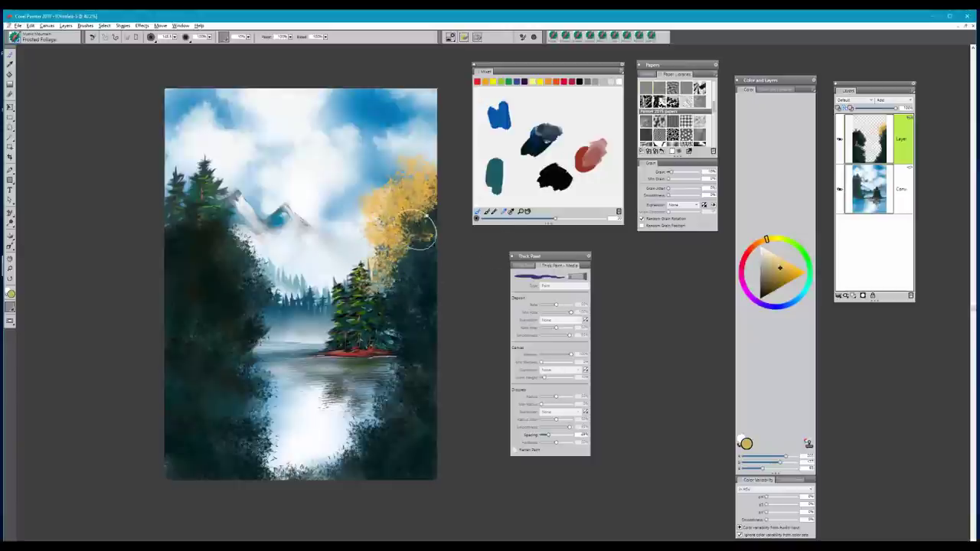
- Paint olive-green foliage over the middle of the right tree mass, and shade it with a dark colour sampled from the painting
{"action": "left_click", "coordinate": [782, 247]}
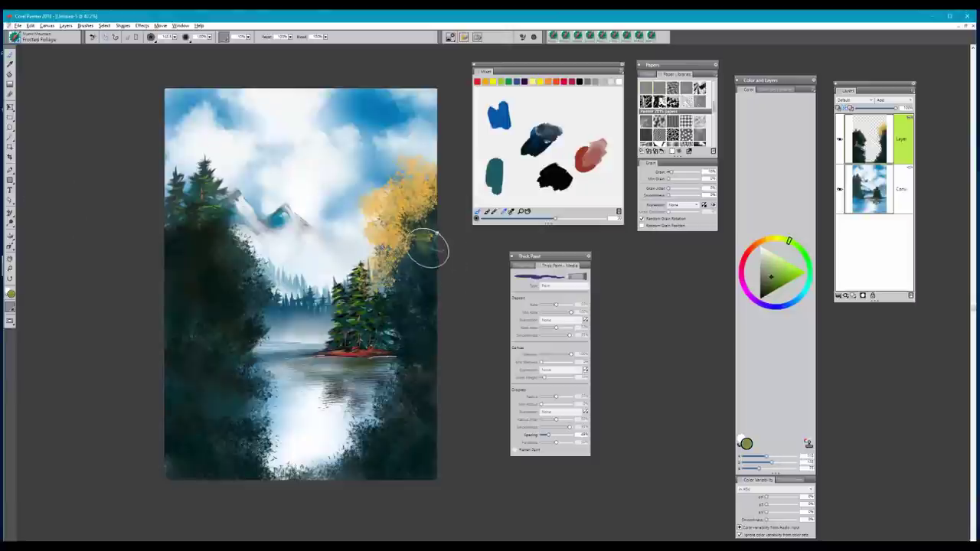
{"action": "mouse_move", "coordinate": [433, 250]}
{"action": "left_mouse_down"}
{"action": "mouse_move", "coordinate": [415, 251]}
{"action": "mouse_move", "coordinate": [430, 226]}
{"action": "mouse_move", "coordinate": [416, 223]}
{"action": "mouse_move", "coordinate": [436, 227]}
{"action": "mouse_move", "coordinate": [436, 254]}
{"action": "mouse_move", "coordinate": [407, 284]}
{"action": "mouse_move", "coordinate": [392, 281]}
{"action": "mouse_move", "coordinate": [400, 266]}
{"action": "mouse_move", "coordinate": [391, 258]}
{"action": "mouse_move", "coordinate": [426, 278]}
{"action": "mouse_move", "coordinate": [404, 297]}
{"action": "mouse_move", "coordinate": [397, 279]}
{"action": "mouse_move", "coordinate": [422, 270]}
{"action": "mouse_move", "coordinate": [385, 279]}
{"action": "mouse_move", "coordinate": [432, 291]}
{"action": "mouse_move", "coordinate": [434, 303]}
{"action": "mouse_move", "coordinate": [441, 259]}
{"action": "left_mouse_up"}
{"action": "mouse_move", "coordinate": [424, 326]}
{"action": "left_mouse_down"}
{"action": "mouse_move", "coordinate": [388, 331]}
{"action": "mouse_move", "coordinate": [424, 321]}
{"action": "mouse_move", "coordinate": [442, 300]}
{"action": "left_mouse_up"}
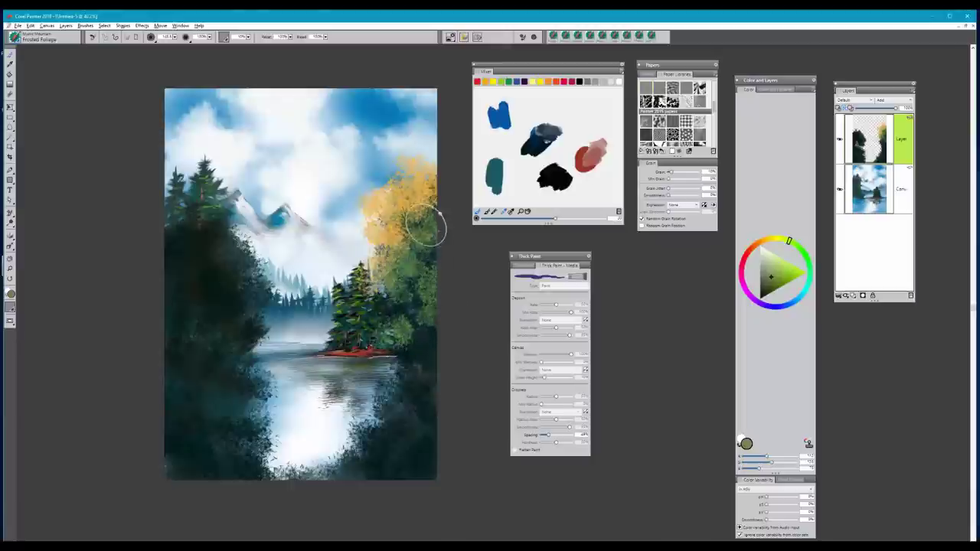
{"action": "left_click", "coordinate": [430, 319], "text": "alt"}
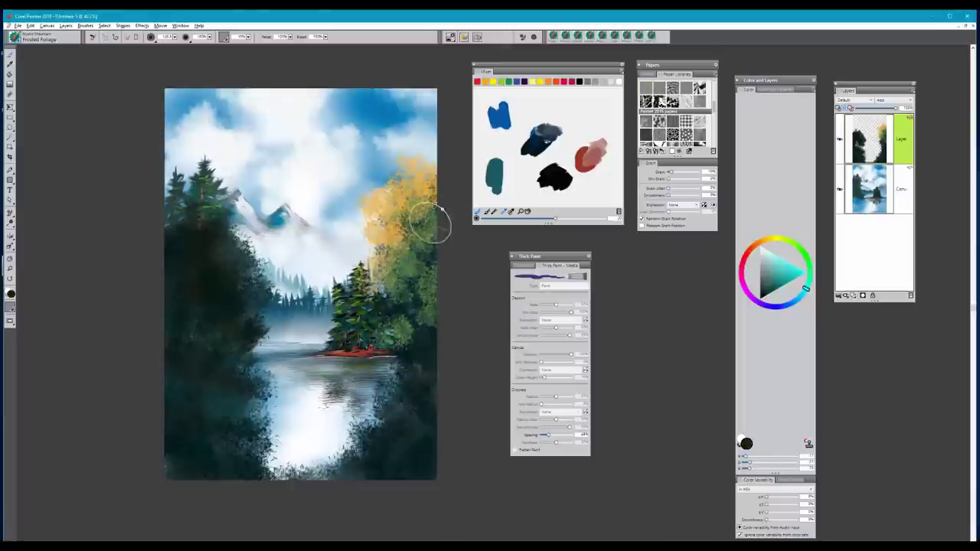
{"action": "left_click_drag", "start_coordinate": [421, 253], "coordinate": [418, 267]}
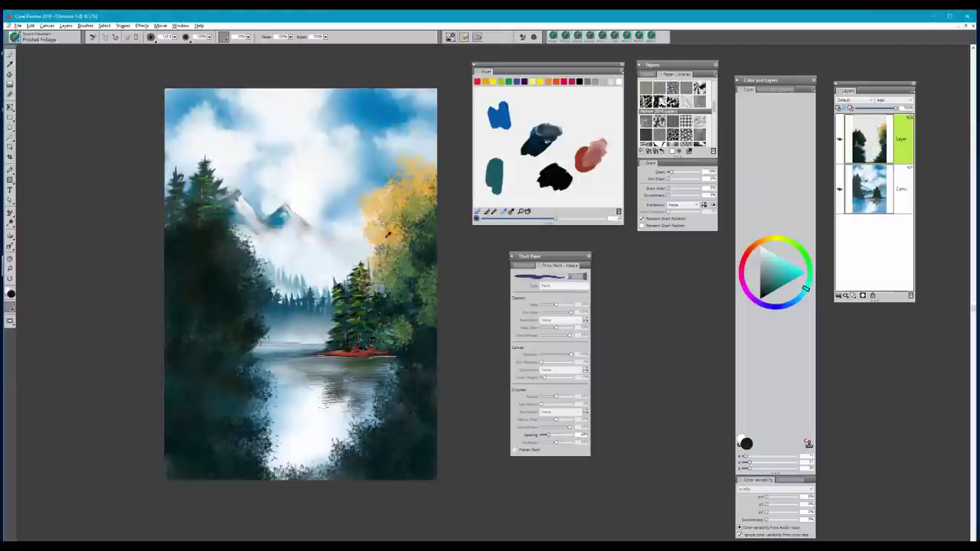
- Sample the golden yellow from the right tree and paint golden bushes along the lower foreground of both banks
{"action": "left_click", "coordinate": [388, 235], "text": "alt"}
{"action": "mouse_move", "coordinate": [342, 451]}
{"action": "left_mouse_down"}
{"action": "mouse_move", "coordinate": [387, 429]}
{"action": "mouse_move", "coordinate": [345, 454]}
{"action": "mouse_move", "coordinate": [375, 444]}
{"action": "mouse_move", "coordinate": [391, 422]}
{"action": "mouse_move", "coordinate": [355, 462]}
{"action": "mouse_move", "coordinate": [335, 458]}
{"action": "mouse_move", "coordinate": [376, 466]}
{"action": "mouse_move", "coordinate": [331, 488]}
{"action": "left_mouse_up"}
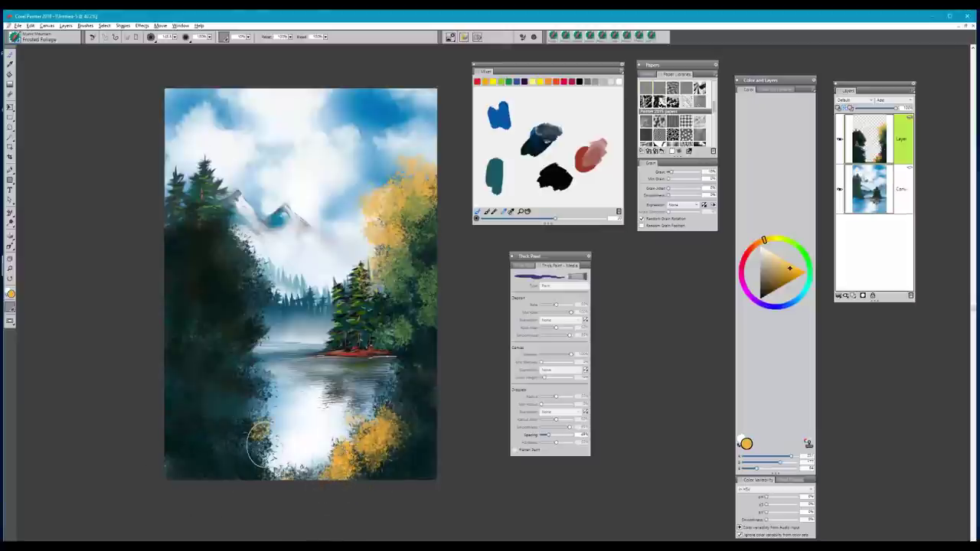
{"action": "mouse_move", "coordinate": [252, 416]}
{"action": "left_mouse_down"}
{"action": "mouse_move", "coordinate": [213, 410]}
{"action": "mouse_move", "coordinate": [241, 428]}
{"action": "mouse_move", "coordinate": [254, 407]}
{"action": "mouse_move", "coordinate": [247, 444]}
{"action": "mouse_move", "coordinate": [223, 416]}
{"action": "mouse_move", "coordinate": [264, 461]}
{"action": "mouse_move", "coordinate": [243, 457]}
{"action": "mouse_move", "coordinate": [273, 474]}
{"action": "mouse_move", "coordinate": [316, 473]}
{"action": "mouse_move", "coordinate": [247, 401]}
{"action": "left_mouse_up"}
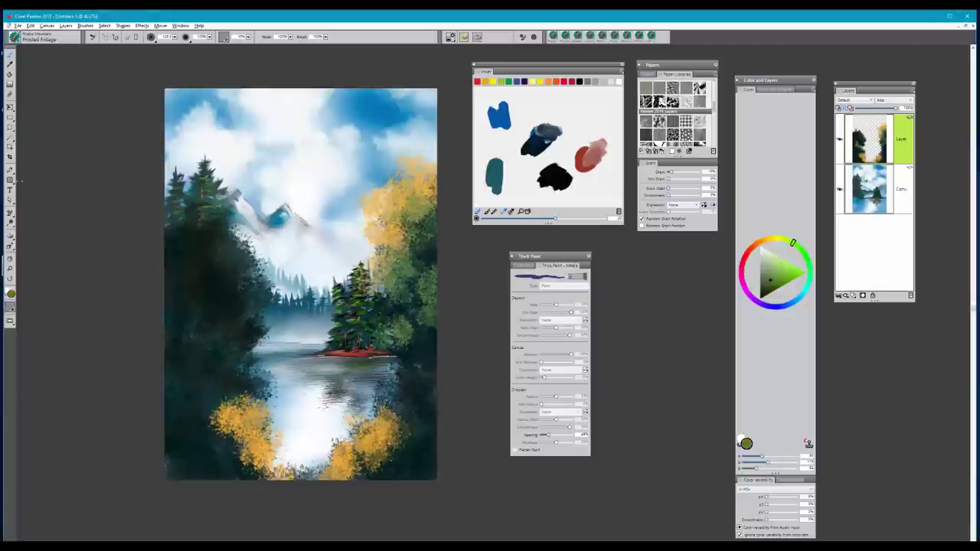
- Paint green foliage over the upper part of the left bank's bush mass, and vary it with a darker green sampled from it
{"action": "mouse_move", "coordinate": [184, 229]}
{"action": "left_mouse_down"}
{"action": "mouse_move", "coordinate": [203, 254]}
{"action": "mouse_move", "coordinate": [214, 251]}
{"action": "mouse_move", "coordinate": [212, 225]}
{"action": "mouse_move", "coordinate": [233, 230]}
{"action": "mouse_move", "coordinate": [247, 265]}
{"action": "mouse_move", "coordinate": [220, 229]}
{"action": "mouse_move", "coordinate": [188, 228]}
{"action": "mouse_move", "coordinate": [175, 244]}
{"action": "mouse_move", "coordinate": [238, 281]}
{"action": "mouse_move", "coordinate": [235, 289]}
{"action": "mouse_move", "coordinate": [225, 268]}
{"action": "mouse_move", "coordinate": [233, 303]}
{"action": "mouse_move", "coordinate": [256, 298]}
{"action": "mouse_move", "coordinate": [261, 282]}
{"action": "mouse_move", "coordinate": [253, 314]}
{"action": "mouse_move", "coordinate": [240, 289]}
{"action": "mouse_move", "coordinate": [189, 274]}
{"action": "mouse_move", "coordinate": [190, 283]}
{"action": "mouse_move", "coordinate": [186, 269]}
{"action": "mouse_move", "coordinate": [194, 289]}
{"action": "mouse_move", "coordinate": [220, 300]}
{"action": "mouse_move", "coordinate": [208, 316]}
{"action": "mouse_move", "coordinate": [239, 300]}
{"action": "mouse_move", "coordinate": [211, 325]}
{"action": "mouse_move", "coordinate": [235, 327]}
{"action": "mouse_move", "coordinate": [272, 311]}
{"action": "mouse_move", "coordinate": [247, 272]}
{"action": "left_mouse_up"}
{"action": "left_click", "coordinate": [190, 277], "text": "alt"}
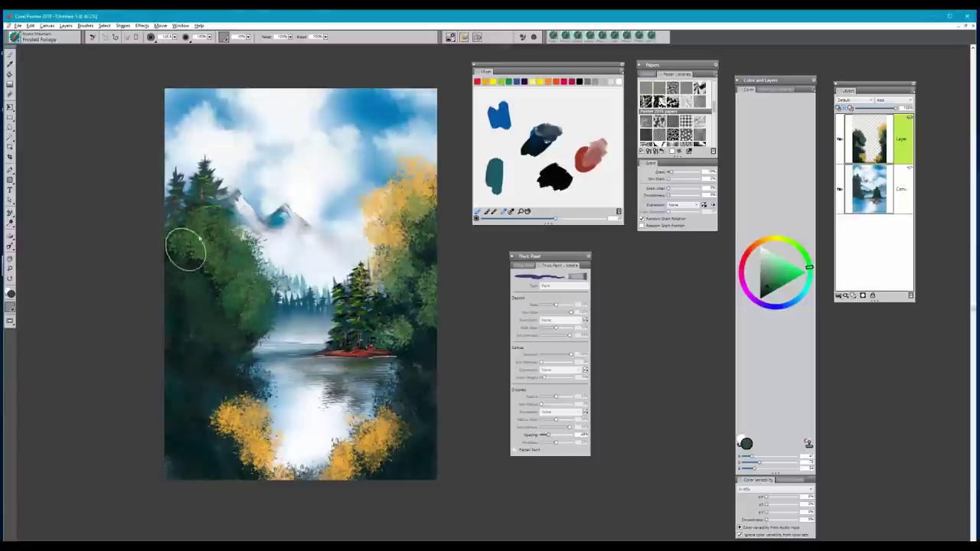
{"action": "mouse_move", "coordinate": [185, 249]}
{"action": "left_mouse_down"}
{"action": "mouse_move", "coordinate": [164, 225]}
{"action": "mouse_move", "coordinate": [212, 321]}
{"action": "mouse_move", "coordinate": [200, 322]}
{"action": "mouse_move", "coordinate": [255, 322]}
{"action": "mouse_move", "coordinate": [198, 336]}
{"action": "mouse_move", "coordinate": [195, 278]}
{"action": "mouse_move", "coordinate": [175, 345]}
{"action": "mouse_move", "coordinate": [207, 344]}
{"action": "mouse_move", "coordinate": [188, 296]}
{"action": "mouse_move", "coordinate": [202, 300]}
{"action": "mouse_move", "coordinate": [214, 280]}
{"action": "left_mouse_up"}
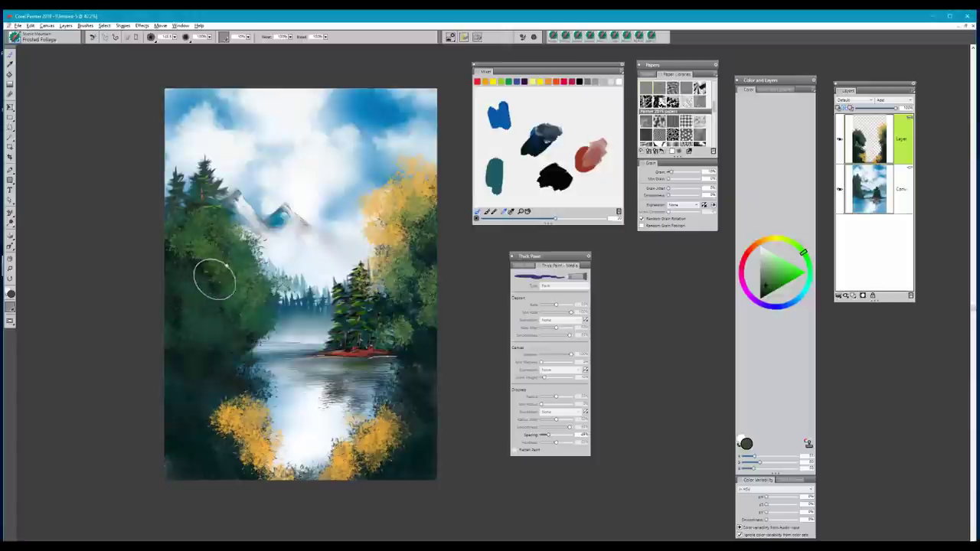
- Extend dark green foliage down the left bank around the golden bush, and darken the lower part of the right bank
{"action": "mouse_move", "coordinate": [218, 373]}
{"action": "left_mouse_down"}
{"action": "mouse_move", "coordinate": [254, 373]}
{"action": "mouse_move", "coordinate": [222, 384]}
{"action": "mouse_move", "coordinate": [219, 409]}
{"action": "mouse_move", "coordinate": [238, 446]}
{"action": "mouse_move", "coordinate": [229, 457]}
{"action": "mouse_move", "coordinate": [245, 468]}
{"action": "mouse_move", "coordinate": [246, 438]}
{"action": "mouse_move", "coordinate": [232, 462]}
{"action": "mouse_move", "coordinate": [196, 464]}
{"action": "mouse_move", "coordinate": [210, 412]}
{"action": "mouse_move", "coordinate": [193, 366]}
{"action": "left_mouse_up"}
{"action": "left_click_drag", "start_coordinate": [201, 443], "coordinate": [247, 452]}
{"action": "left_click_drag", "start_coordinate": [246, 453], "coordinate": [181, 452]}
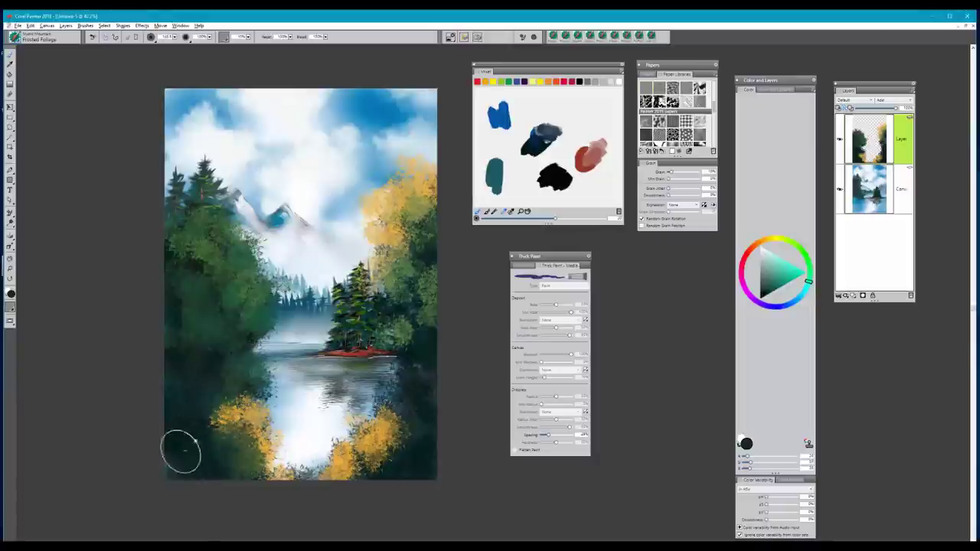
{"action": "mouse_move", "coordinate": [401, 469]}
{"action": "left_mouse_down"}
{"action": "mouse_move", "coordinate": [378, 454]}
{"action": "mouse_move", "coordinate": [414, 456]}
{"action": "mouse_move", "coordinate": [420, 432]}
{"action": "left_mouse_up"}
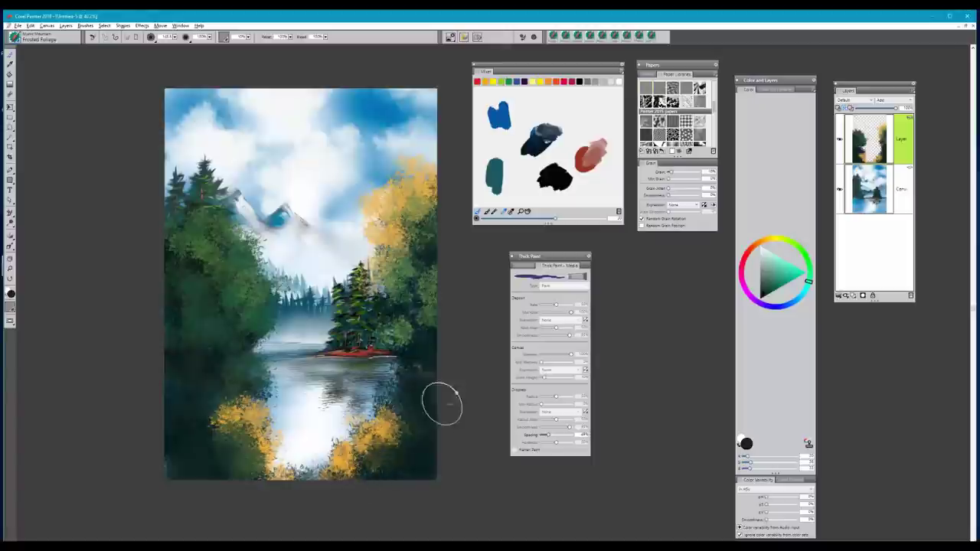
- Choose Yellow Ochre from the colour set and extend the golden foliage over the right tree's outer and lower crown
{"action": "left_click", "coordinate": [403, 186], "text": "alt"}
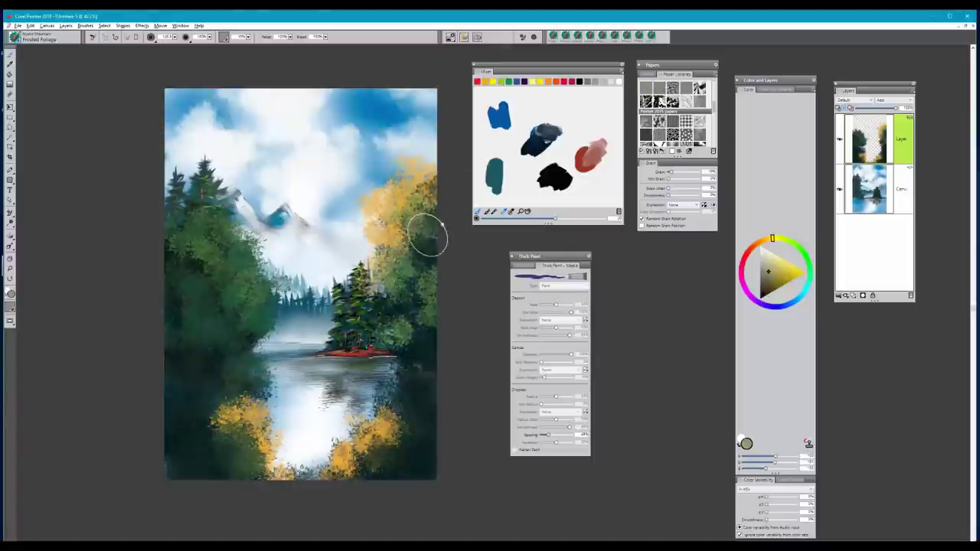
{"action": "left_click", "coordinate": [778, 89]}
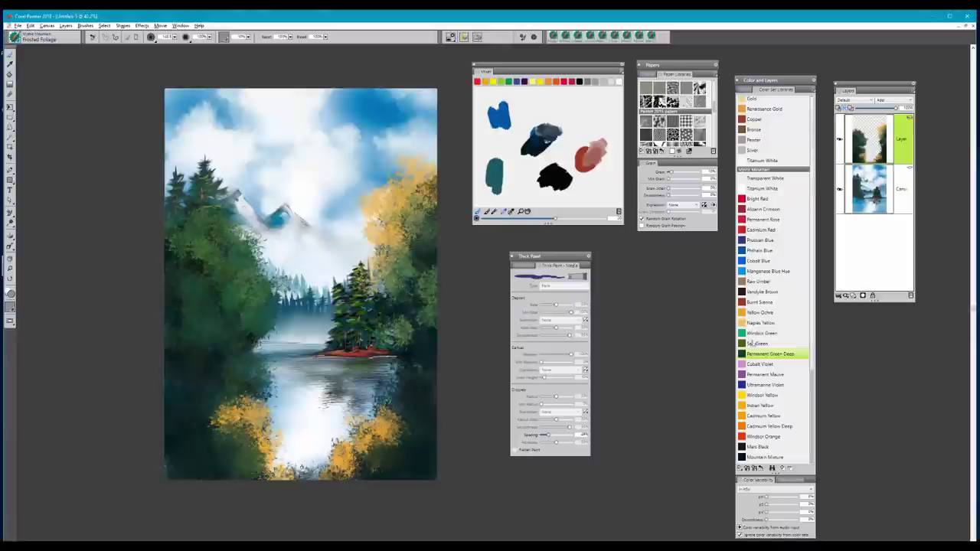
{"action": "left_click", "coordinate": [742, 315]}
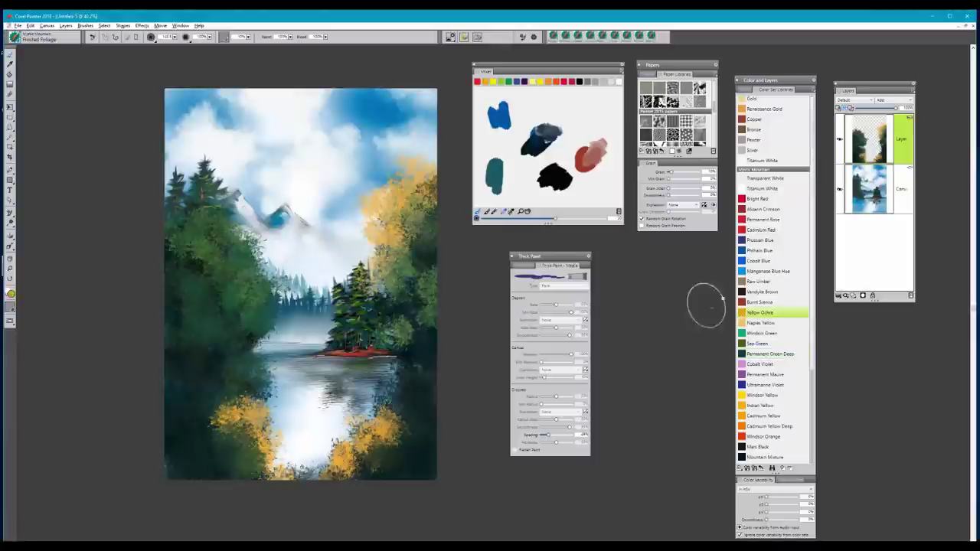
{"action": "mouse_move", "coordinate": [422, 231]}
{"action": "left_mouse_down"}
{"action": "mouse_move", "coordinate": [386, 260]}
{"action": "mouse_move", "coordinate": [408, 255]}
{"action": "left_mouse_up"}
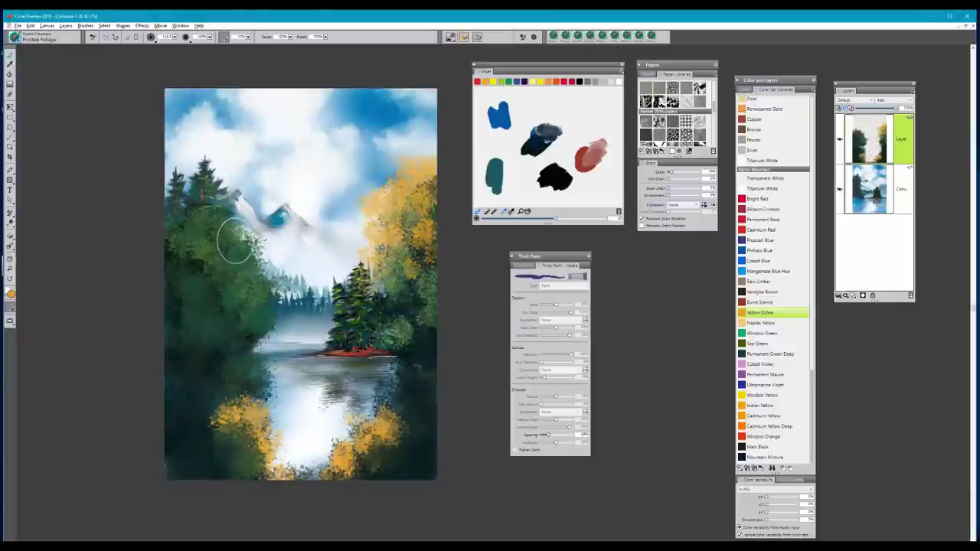
- Dab Yellow Ochre leaves onto the top and inner edge of the left bank's foliage, and break them up with greens
{"action": "left_click_drag", "start_coordinate": [235, 241], "coordinate": [216, 214]}
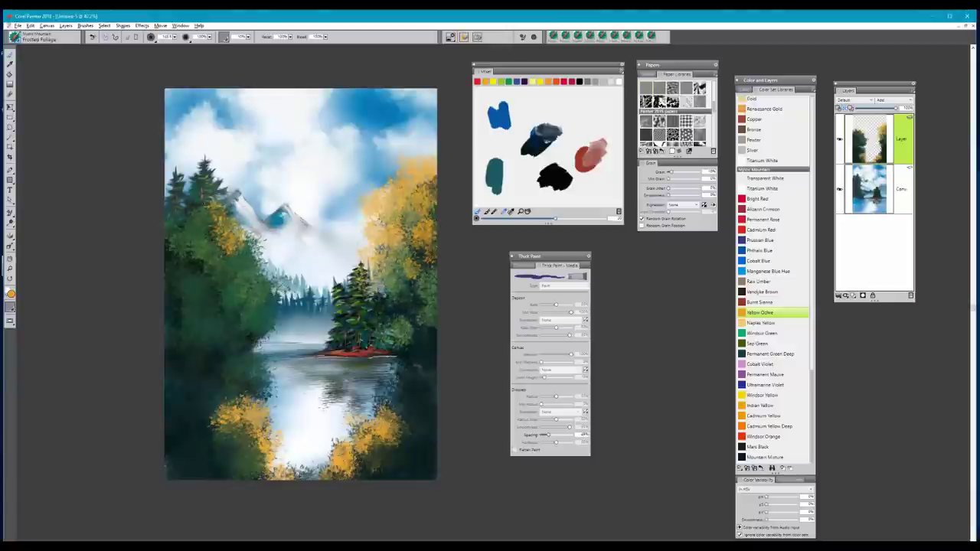
{"action": "left_click_drag", "start_coordinate": [239, 252], "coordinate": [248, 252]}
{"action": "left_click_drag", "start_coordinate": [208, 209], "coordinate": [203, 216]}
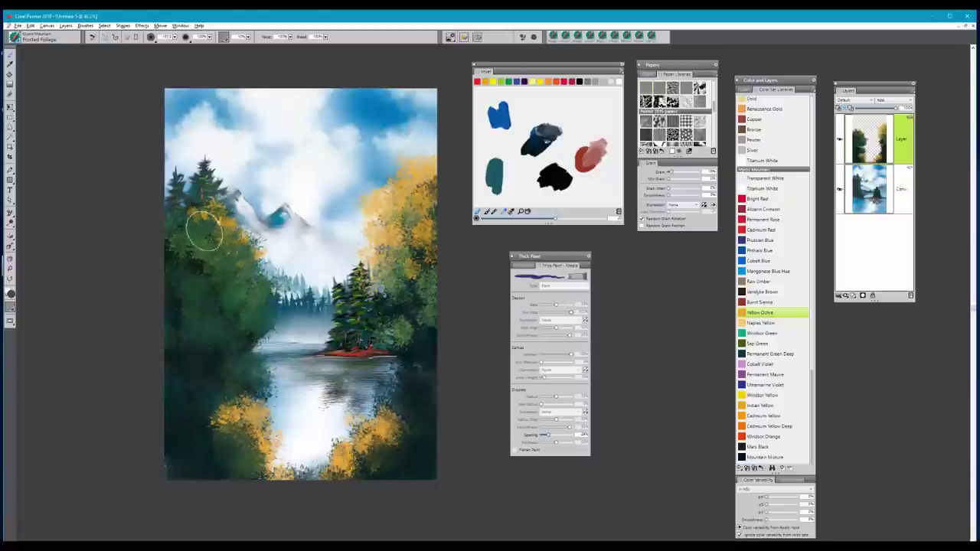
{"action": "left_click_drag", "start_coordinate": [219, 222], "coordinate": [252, 266]}
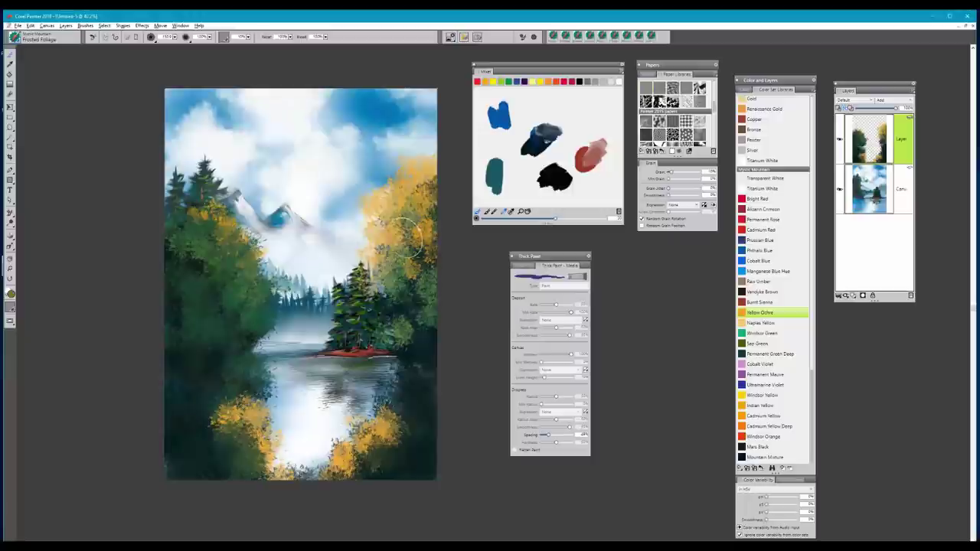
{"action": "left_click_drag", "start_coordinate": [228, 229], "coordinate": [244, 250]}
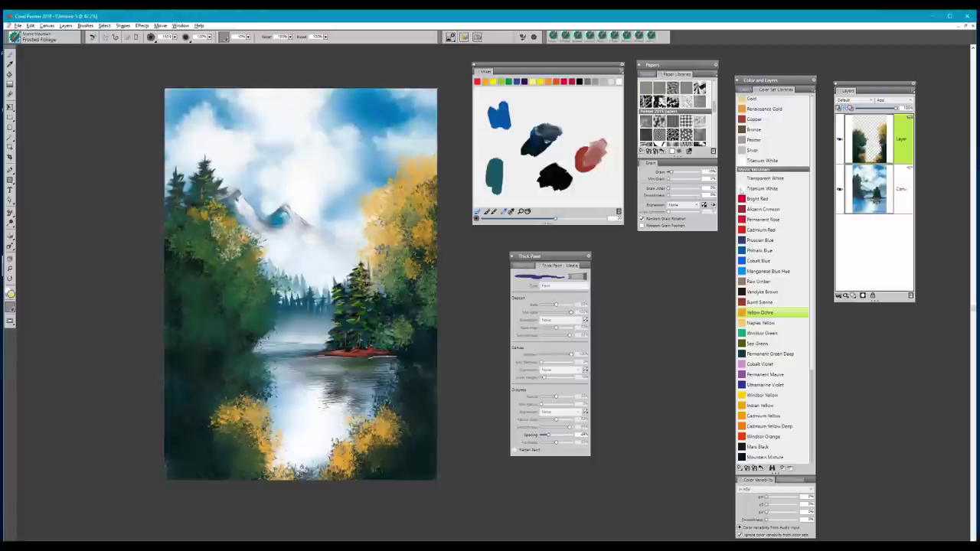
- Spread more Yellow Ochre foliage across the left bank's upper and middle clumps, and shade between them with a sampled dark green
{"action": "left_click", "coordinate": [744, 313]}
{"action": "mouse_move", "coordinate": [187, 216]}
{"action": "left_mouse_down"}
{"action": "mouse_move", "coordinate": [180, 242]}
{"action": "mouse_move", "coordinate": [205, 233]}
{"action": "mouse_move", "coordinate": [232, 269]}
{"action": "left_mouse_up"}
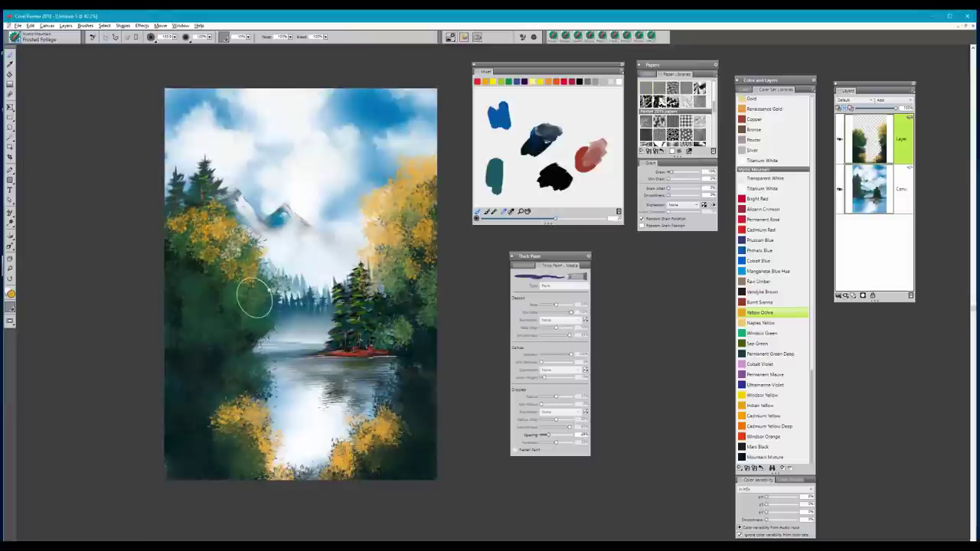
{"action": "left_click_drag", "start_coordinate": [254, 298], "coordinate": [262, 277]}
{"action": "mouse_move", "coordinate": [266, 314]}
{"action": "left_mouse_down"}
{"action": "mouse_move", "coordinate": [239, 306]}
{"action": "mouse_move", "coordinate": [197, 315]}
{"action": "mouse_move", "coordinate": [238, 294]}
{"action": "mouse_move", "coordinate": [215, 341]}
{"action": "mouse_move", "coordinate": [210, 317]}
{"action": "mouse_move", "coordinate": [202, 320]}
{"action": "mouse_move", "coordinate": [224, 335]}
{"action": "mouse_move", "coordinate": [180, 314]}
{"action": "mouse_move", "coordinate": [214, 331]}
{"action": "left_mouse_up"}
{"action": "left_click", "coordinate": [199, 339], "text": "alt"}
{"action": "mouse_move", "coordinate": [213, 274]}
{"action": "left_mouse_down"}
{"action": "mouse_move", "coordinate": [247, 283]}
{"action": "mouse_move", "coordinate": [251, 298]}
{"action": "mouse_move", "coordinate": [236, 266]}
{"action": "mouse_move", "coordinate": [278, 306]}
{"action": "mouse_move", "coordinate": [249, 330]}
{"action": "left_mouse_up"}
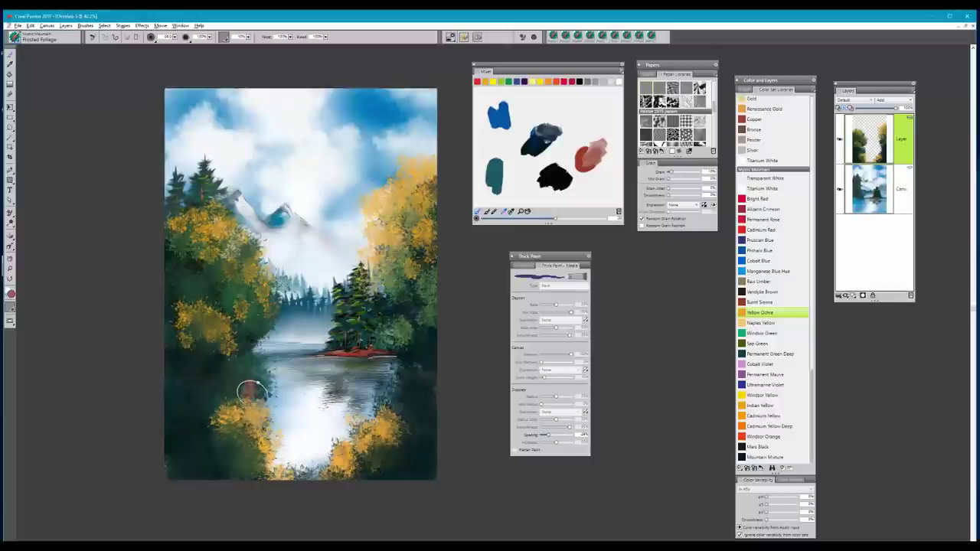
- With a smaller brush, paint a muted red bush above the golden one on the left bank, and add foliage accents on the right bank
{"action": "mouse_move", "coordinate": [254, 372]}
{"action": "left_mouse_down"}
{"action": "mouse_move", "coordinate": [220, 366]}
{"action": "mouse_move", "coordinate": [253, 361]}
{"action": "left_mouse_up"}
{"action": "left_click_drag", "start_coordinate": [231, 395], "coordinate": [246, 411]}
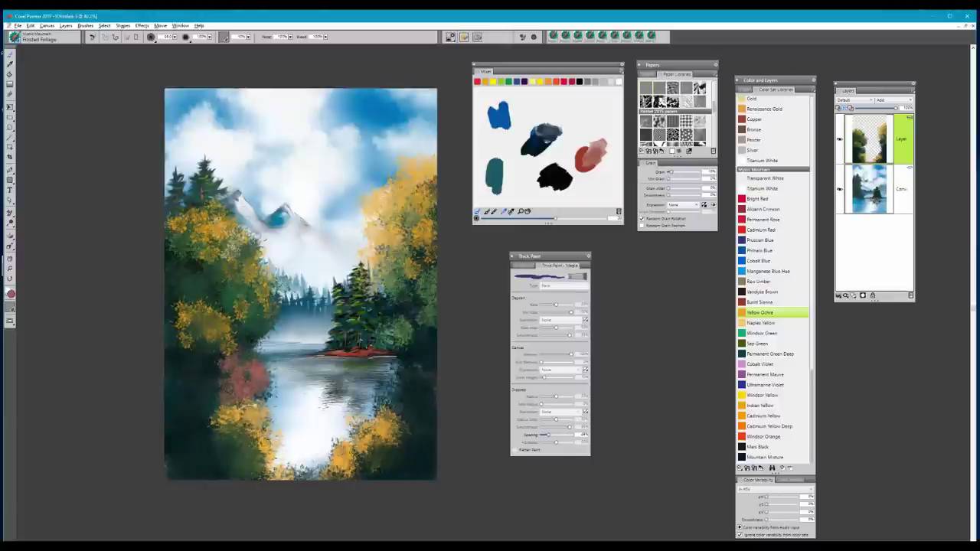
{"action": "mouse_move", "coordinate": [406, 430]}
{"action": "left_mouse_down"}
{"action": "mouse_move", "coordinate": [396, 447]}
{"action": "mouse_move", "coordinate": [337, 470]}
{"action": "left_mouse_up"}
{"action": "mouse_move", "coordinate": [402, 449]}
{"action": "left_mouse_down"}
{"action": "mouse_move", "coordinate": [426, 449]}
{"action": "mouse_move", "coordinate": [403, 439]}
{"action": "left_mouse_up"}
{"action": "mouse_move", "coordinate": [398, 404]}
{"action": "left_mouse_down"}
{"action": "mouse_move", "coordinate": [440, 366]}
{"action": "mouse_move", "coordinate": [407, 378]}
{"action": "mouse_move", "coordinate": [416, 413]}
{"action": "mouse_move", "coordinate": [414, 369]}
{"action": "mouse_move", "coordinate": [430, 386]}
{"action": "mouse_move", "coordinate": [413, 384]}
{"action": "mouse_move", "coordinate": [396, 470]}
{"action": "mouse_move", "coordinate": [365, 464]}
{"action": "mouse_move", "coordinate": [352, 473]}
{"action": "mouse_move", "coordinate": [391, 447]}
{"action": "mouse_move", "coordinate": [382, 471]}
{"action": "mouse_move", "coordinate": [423, 474]}
{"action": "mouse_move", "coordinate": [413, 442]}
{"action": "mouse_move", "coordinate": [372, 446]}
{"action": "mouse_move", "coordinate": [392, 438]}
{"action": "mouse_move", "coordinate": [399, 462]}
{"action": "mouse_move", "coordinate": [428, 467]}
{"action": "mouse_move", "coordinate": [430, 440]}
{"action": "mouse_move", "coordinate": [392, 441]}
{"action": "mouse_move", "coordinate": [354, 483]}
{"action": "left_mouse_up"}
- Sample colours from the right foreground bushes and paint more foliage through them and along the canvas's bottom edge
{"action": "left_click", "coordinate": [415, 408], "text": "alt"}
{"action": "left_click", "coordinate": [389, 438], "text": "alt"}
{"action": "mouse_move", "coordinate": [409, 439]}
{"action": "left_mouse_down"}
{"action": "mouse_move", "coordinate": [419, 464]}
{"action": "mouse_move", "coordinate": [388, 466]}
{"action": "mouse_move", "coordinate": [412, 455]}
{"action": "mouse_move", "coordinate": [415, 430]}
{"action": "mouse_move", "coordinate": [426, 433]}
{"action": "mouse_move", "coordinate": [433, 469]}
{"action": "mouse_move", "coordinate": [365, 473]}
{"action": "mouse_move", "coordinate": [424, 474]}
{"action": "mouse_move", "coordinate": [450, 460]}
{"action": "mouse_move", "coordinate": [444, 433]}
{"action": "mouse_move", "coordinate": [314, 487]}
{"action": "left_mouse_up"}
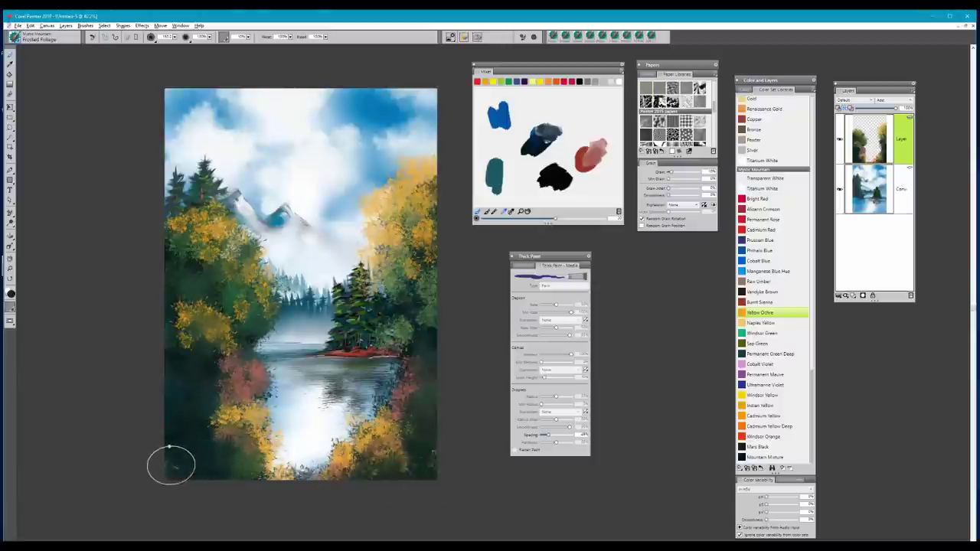
- Paint more green foliage around the lower golden bush and up through the shadowed middle of the left bank
{"action": "mouse_move", "coordinate": [245, 428]}
{"action": "left_mouse_down"}
{"action": "mouse_move", "coordinate": [227, 456]}
{"action": "mouse_move", "coordinate": [253, 467]}
{"action": "left_mouse_up"}
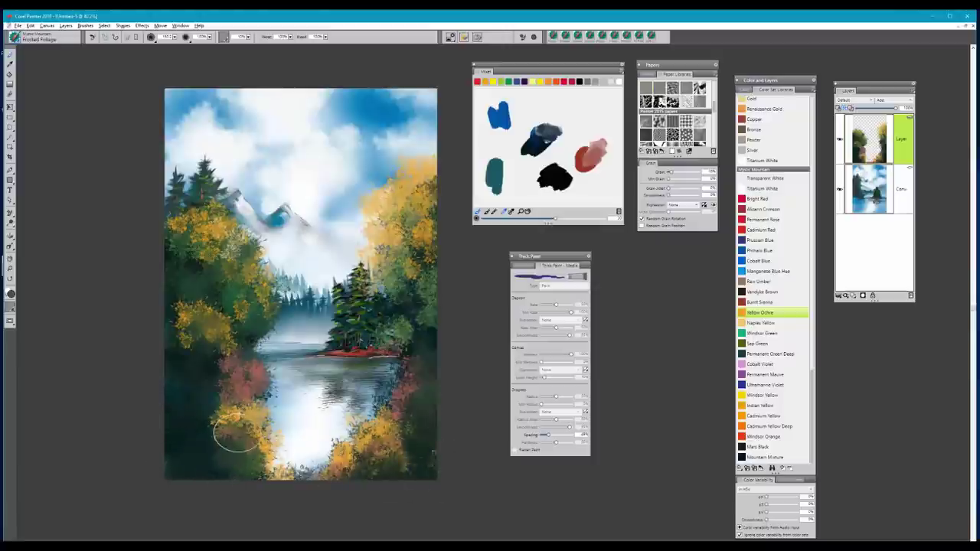
{"action": "mouse_move", "coordinate": [237, 432]}
{"action": "left_mouse_down"}
{"action": "mouse_move", "coordinate": [212, 447]}
{"action": "mouse_move", "coordinate": [184, 444]}
{"action": "mouse_move", "coordinate": [196, 405]}
{"action": "mouse_move", "coordinate": [209, 405]}
{"action": "mouse_move", "coordinate": [168, 405]}
{"action": "mouse_move", "coordinate": [209, 395]}
{"action": "mouse_move", "coordinate": [175, 401]}
{"action": "mouse_move", "coordinate": [187, 358]}
{"action": "left_mouse_up"}
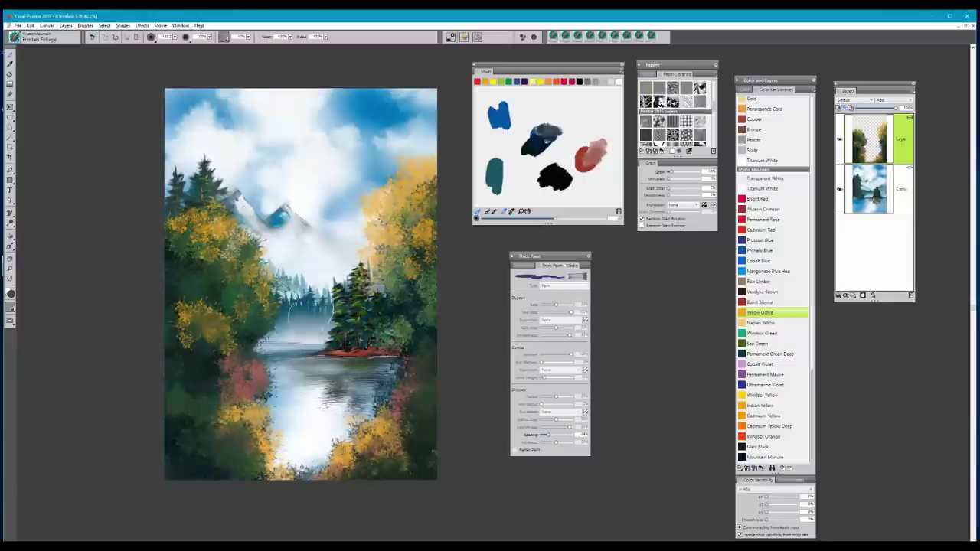
- Choose the Mystic Mountain Foliage and Trees brush and apply a dab stencil to it with Paper as the source
{"action": "left_click", "coordinate": [19, 42]}
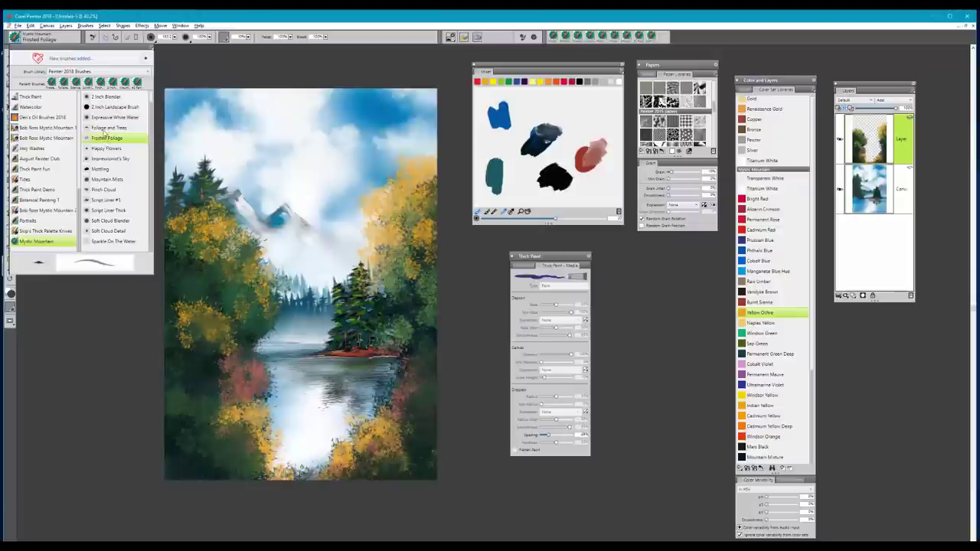
{"action": "left_click", "coordinate": [109, 129]}
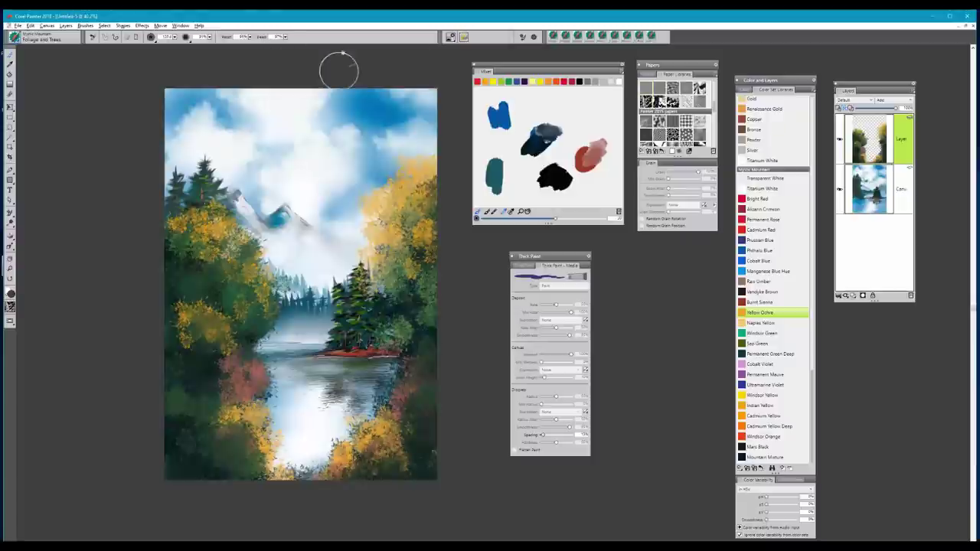
{"action": "left_click", "coordinate": [451, 37]}
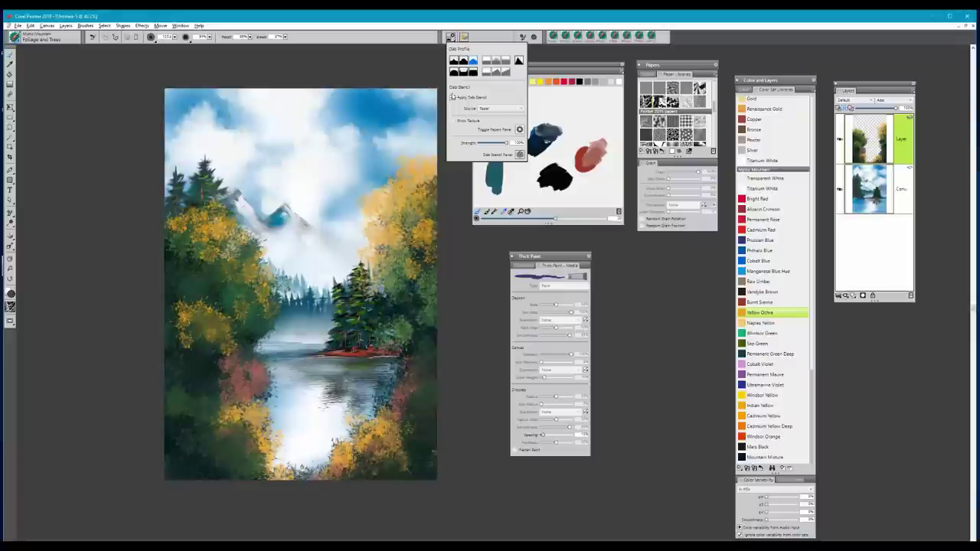
{"action": "left_click", "coordinate": [452, 98]}
{"action": "left_click", "coordinate": [423, 350]}
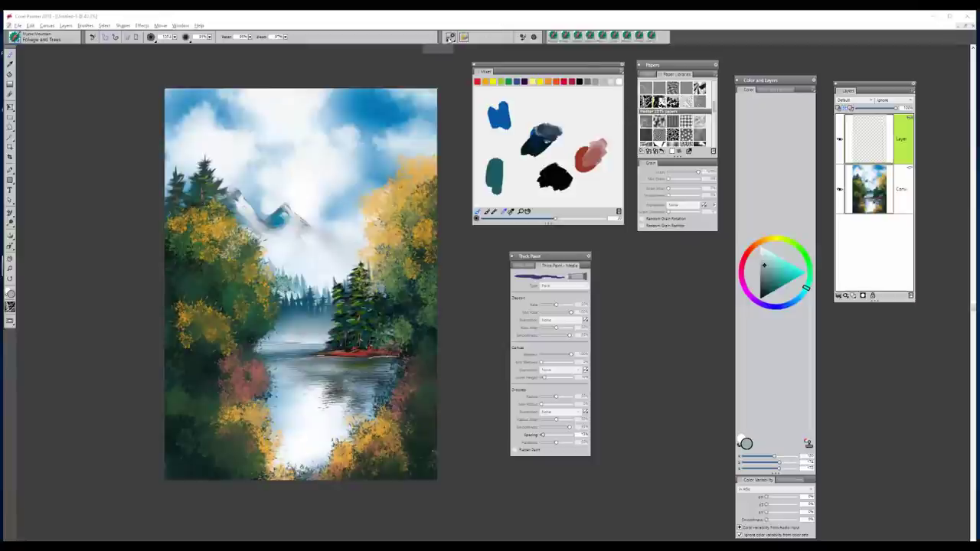
{"action": "left_click", "coordinate": [450, 39]}
{"action": "left_click", "coordinate": [450, 37]}
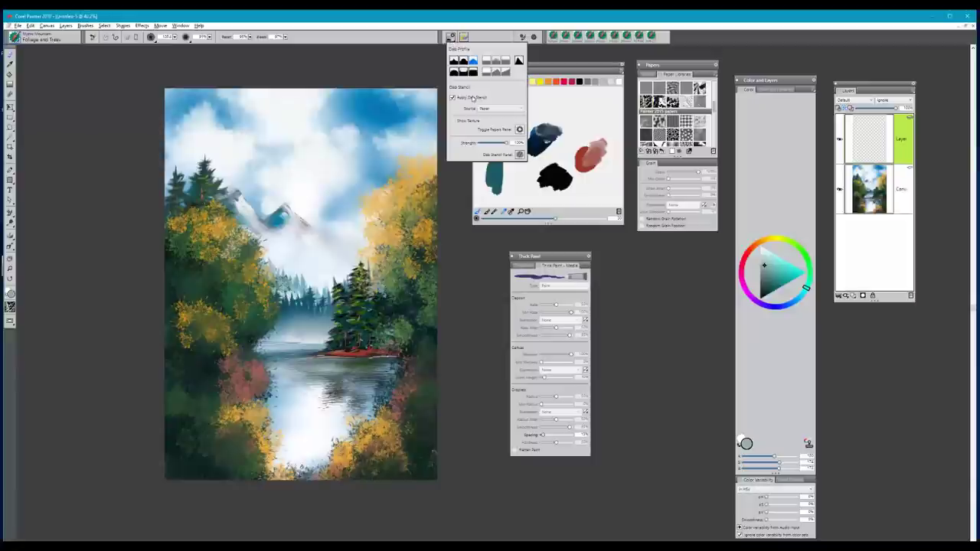
{"action": "left_click", "coordinate": [480, 295]}
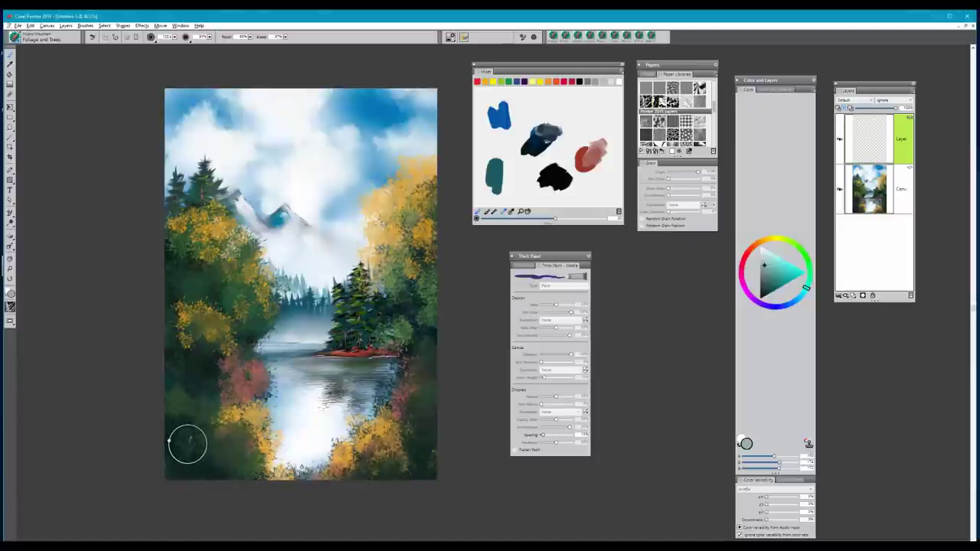
- Paint three slender pale grey birch trunks up through the left bank's foliage and two on the right bank, and touch up the left ones
{"action": "left_click_drag", "start_coordinate": [187, 444], "coordinate": [215, 265]}
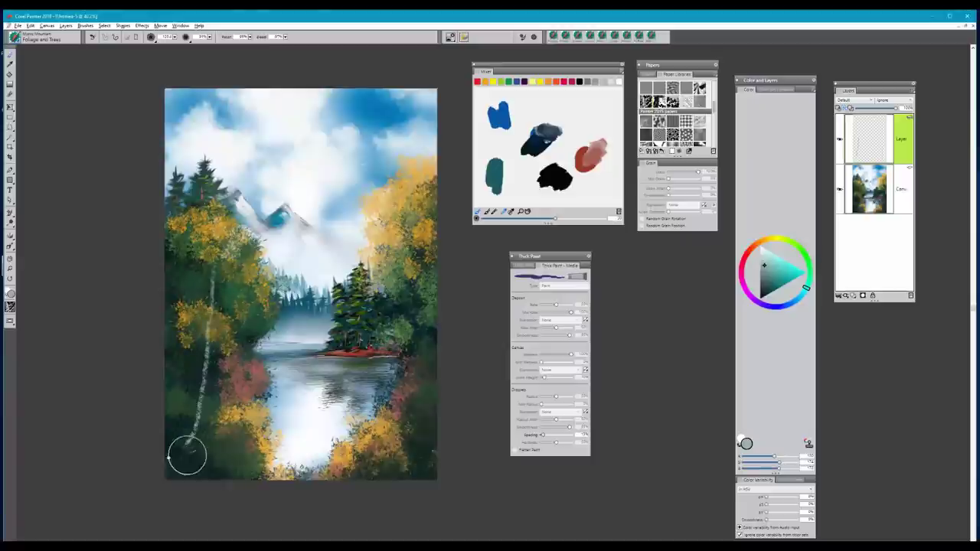
{"action": "left_click_drag", "start_coordinate": [177, 412], "coordinate": [192, 255]}
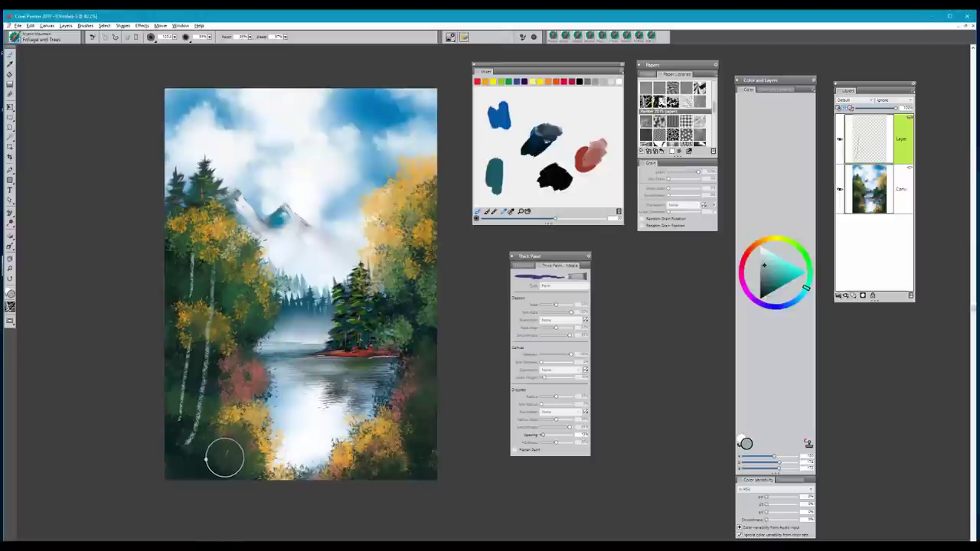
{"action": "left_click_drag", "start_coordinate": [234, 415], "coordinate": [236, 302]}
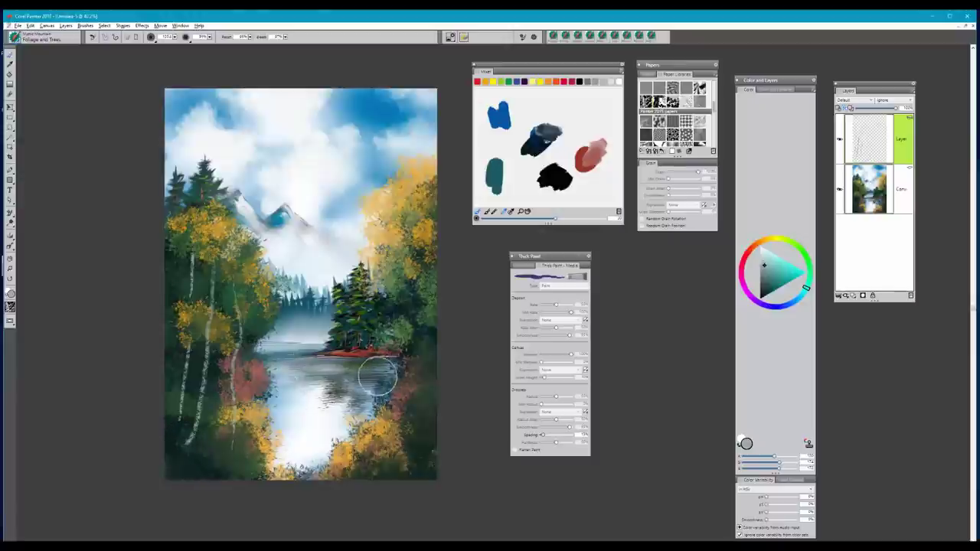
{"action": "left_click_drag", "start_coordinate": [428, 427], "coordinate": [438, 328]}
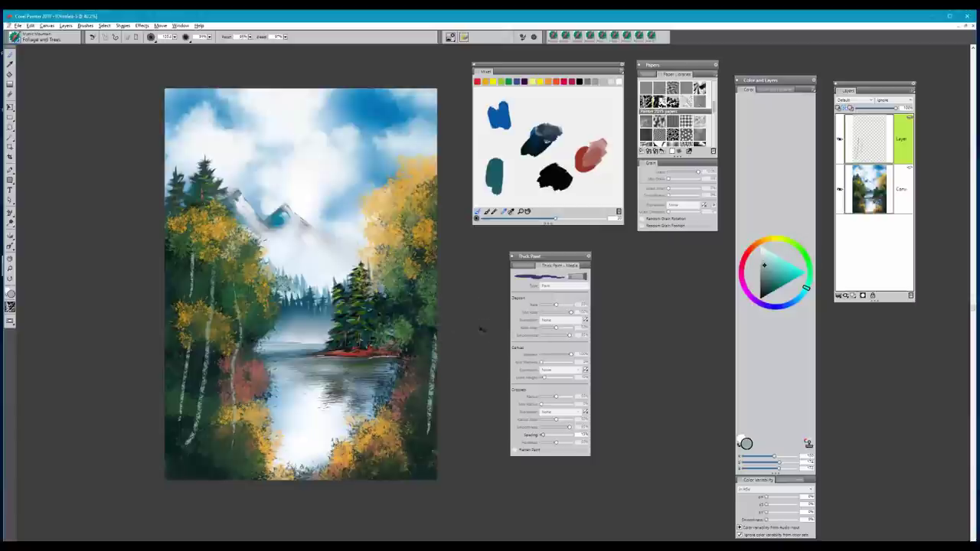
{"action": "mouse_move", "coordinate": [424, 444]}
{"action": "left_mouse_down"}
{"action": "mouse_move", "coordinate": [427, 324]}
{"action": "mouse_move", "coordinate": [414, 288]}
{"action": "mouse_move", "coordinate": [431, 305]}
{"action": "mouse_move", "coordinate": [421, 245]}
{"action": "left_mouse_up"}
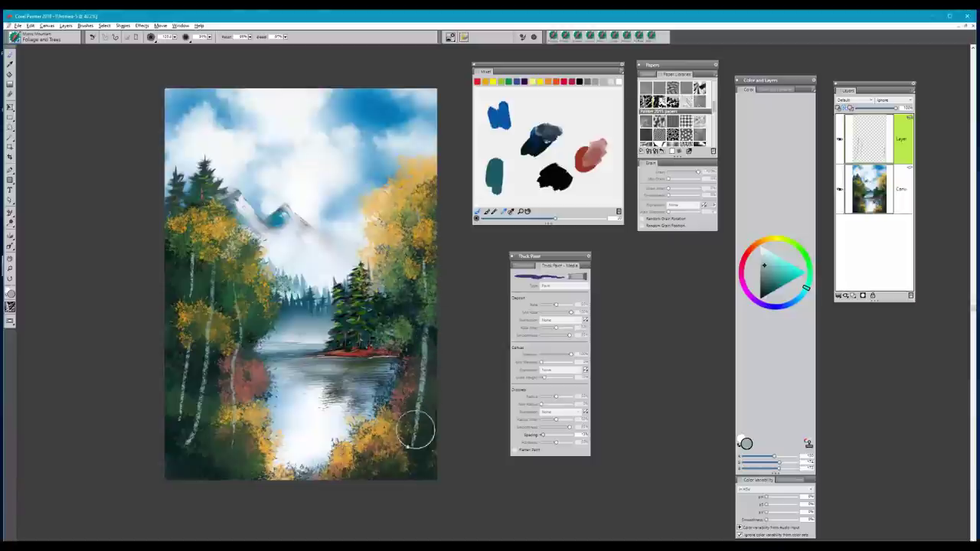
{"action": "mouse_move", "coordinate": [412, 451]}
{"action": "left_mouse_down"}
{"action": "mouse_move", "coordinate": [418, 420]}
{"action": "mouse_move", "coordinate": [416, 451]}
{"action": "left_mouse_up"}
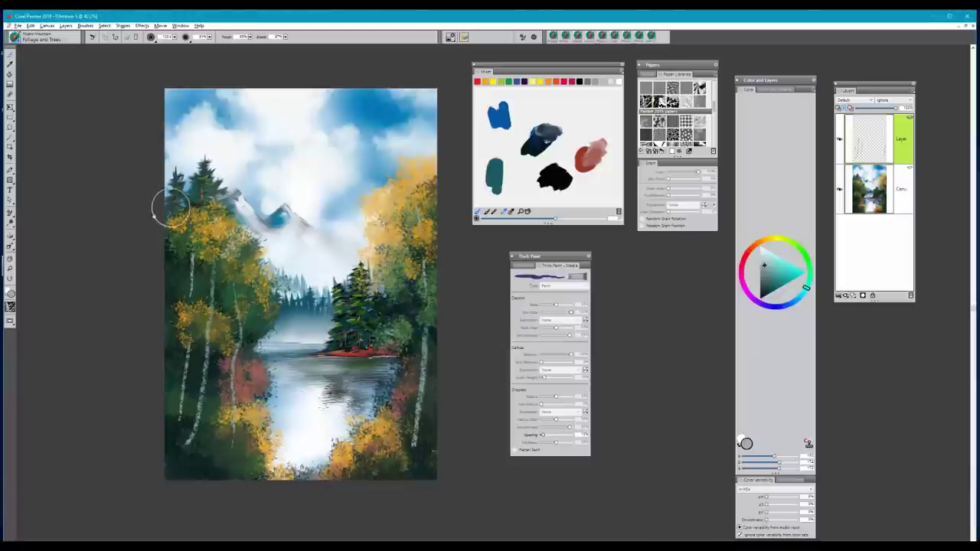
{"action": "mouse_move", "coordinate": [192, 268]}
{"action": "left_mouse_down"}
{"action": "mouse_move", "coordinate": [187, 323]}
{"action": "mouse_move", "coordinate": [203, 414]}
{"action": "left_mouse_up"}
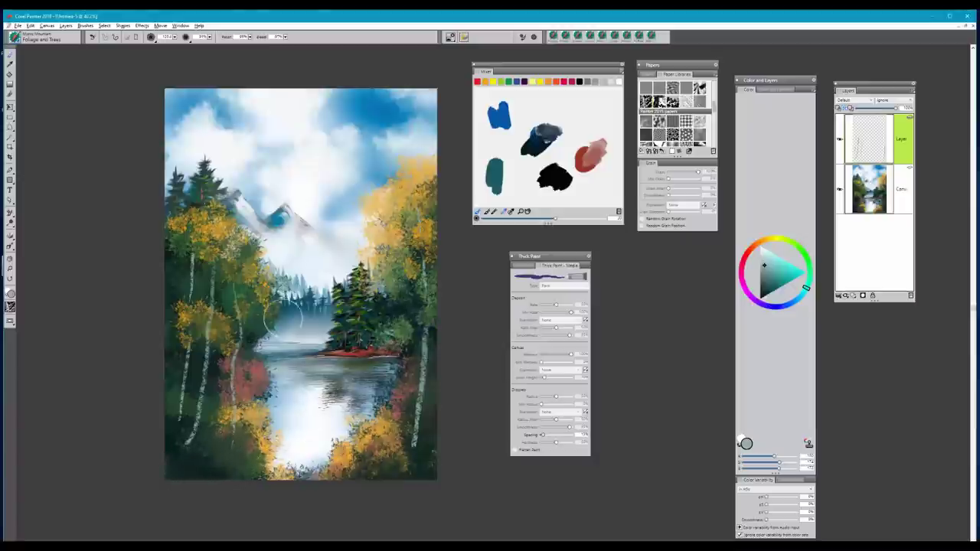
{"action": "left_click_drag", "start_coordinate": [216, 211], "coordinate": [198, 214]}
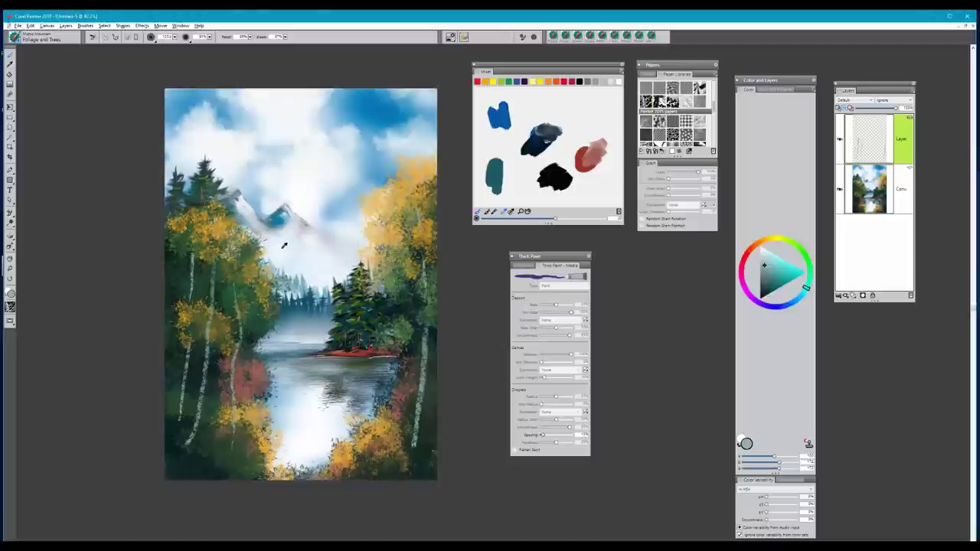
- Sample a near-white from the mist and paint fine branches reaching from the left bank's birch trunks into the foliage
{"action": "left_click", "coordinate": [284, 245], "text": "alt"}
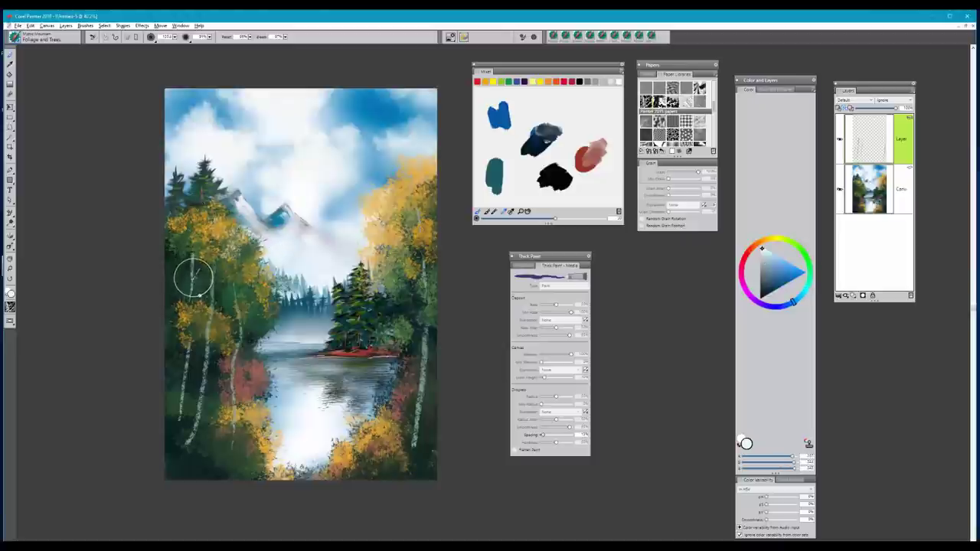
{"action": "mouse_move", "coordinate": [193, 277]}
{"action": "left_mouse_down"}
{"action": "mouse_move", "coordinate": [216, 227]}
{"action": "mouse_move", "coordinate": [205, 257]}
{"action": "left_mouse_up"}
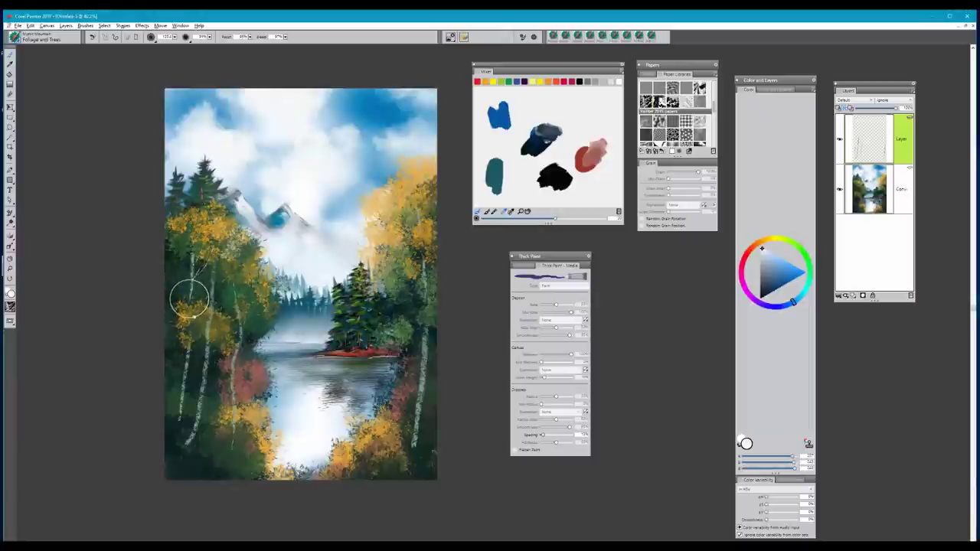
{"action": "mouse_move", "coordinate": [190, 298]}
{"action": "left_mouse_down"}
{"action": "mouse_move", "coordinate": [172, 254]}
{"action": "mouse_move", "coordinate": [182, 283]}
{"action": "mouse_move", "coordinate": [181, 258]}
{"action": "mouse_move", "coordinate": [184, 276]}
{"action": "mouse_move", "coordinate": [223, 277]}
{"action": "left_mouse_up"}
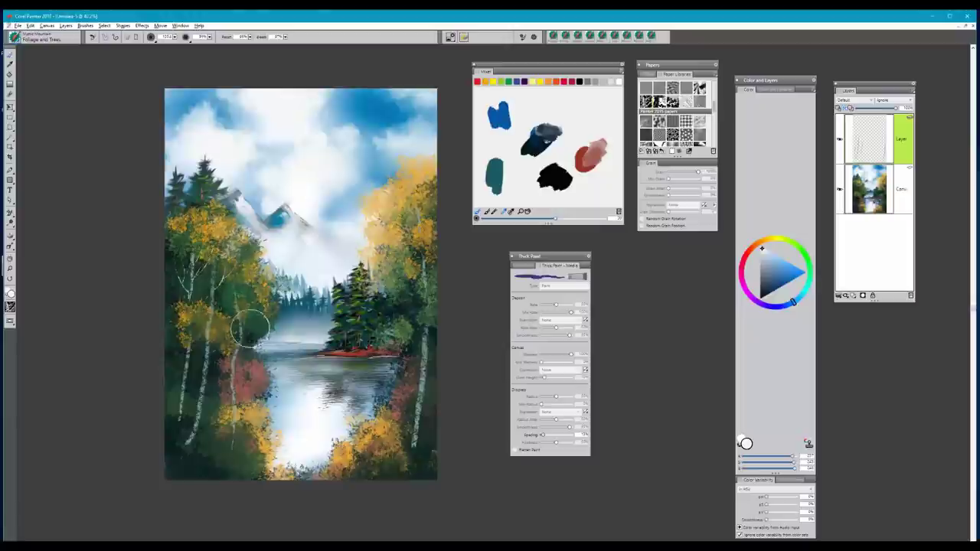
{"action": "mouse_move", "coordinate": [236, 351]}
{"action": "left_mouse_down"}
{"action": "mouse_move", "coordinate": [264, 314]}
{"action": "mouse_move", "coordinate": [257, 317]}
{"action": "mouse_move", "coordinate": [237, 256]}
{"action": "mouse_move", "coordinate": [206, 283]}
{"action": "mouse_move", "coordinate": [206, 253]}
{"action": "mouse_move", "coordinate": [176, 267]}
{"action": "mouse_move", "coordinate": [192, 230]}
{"action": "left_mouse_up"}
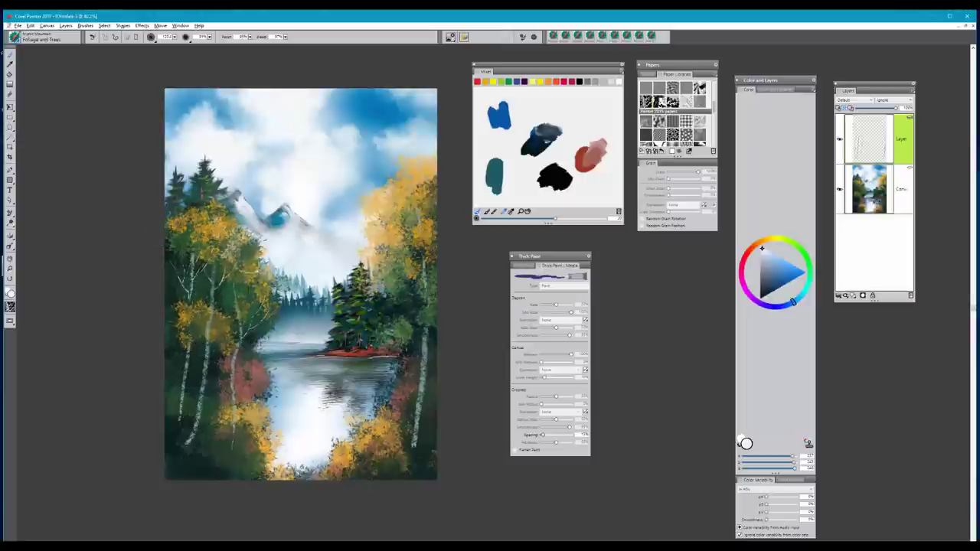
{"action": "mouse_move", "coordinate": [237, 335]}
{"action": "left_mouse_down"}
{"action": "mouse_move", "coordinate": [242, 346]}
{"action": "mouse_move", "coordinate": [249, 320]}
{"action": "mouse_move", "coordinate": [221, 289]}
{"action": "mouse_move", "coordinate": [238, 268]}
{"action": "left_mouse_up"}
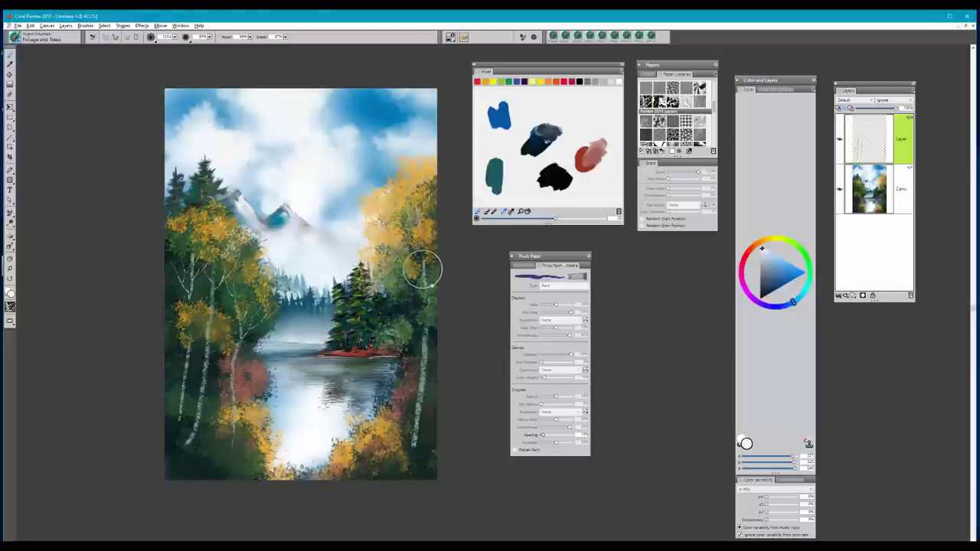
- Add near-white branches to the right bank's birch and highlight the trunks on both banks
{"action": "left_click_drag", "start_coordinate": [425, 269], "coordinate": [412, 238]}
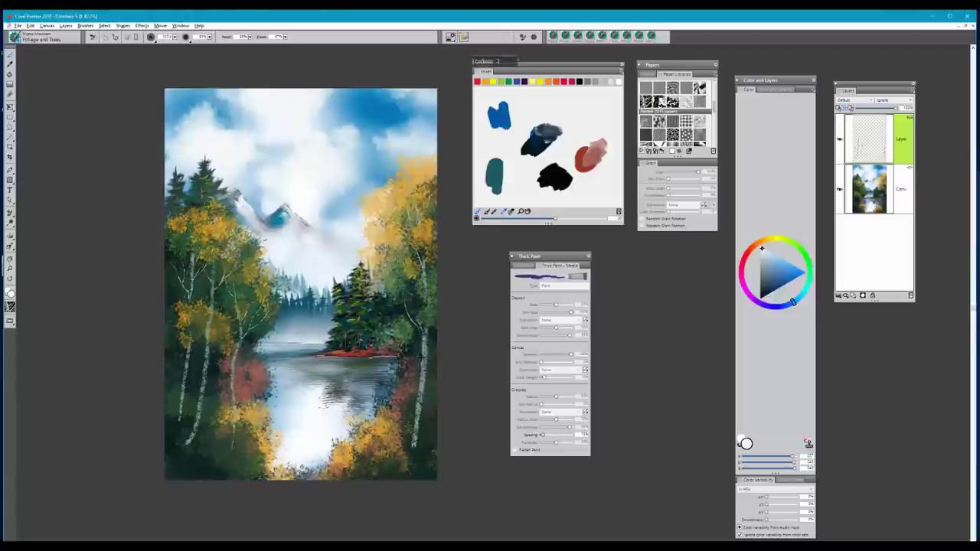
{"action": "left_click_drag", "start_coordinate": [431, 358], "coordinate": [438, 340]}
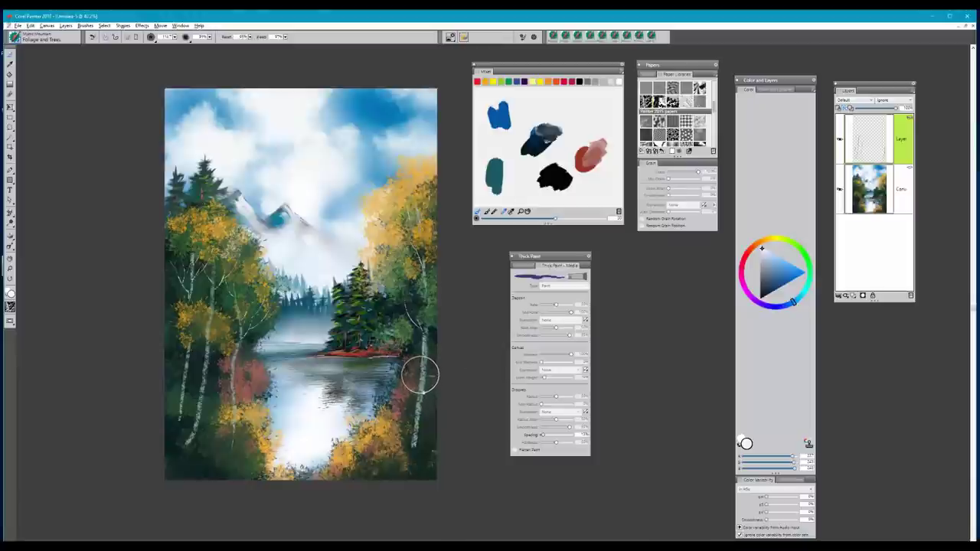
{"action": "left_click_drag", "start_coordinate": [418, 381], "coordinate": [403, 445]}
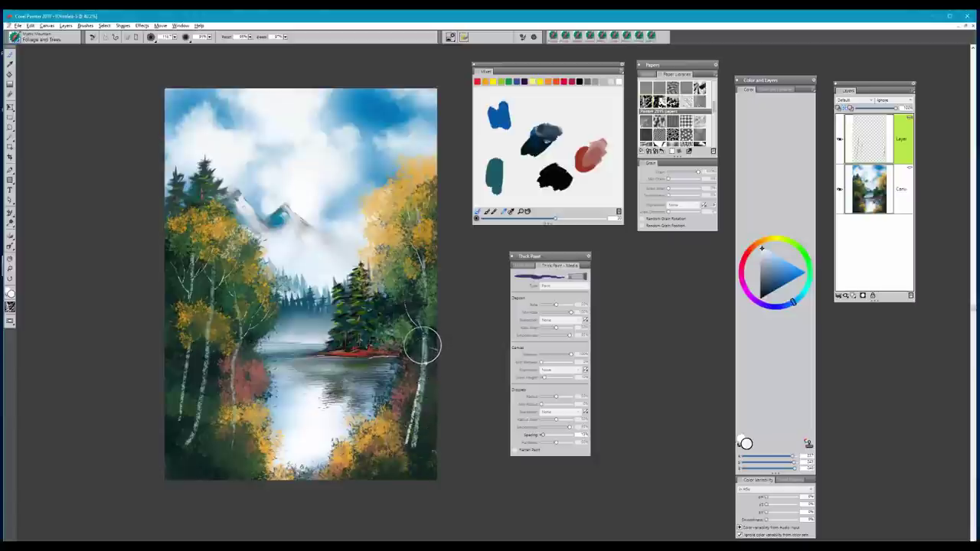
{"action": "left_click_drag", "start_coordinate": [422, 357], "coordinate": [416, 385]}
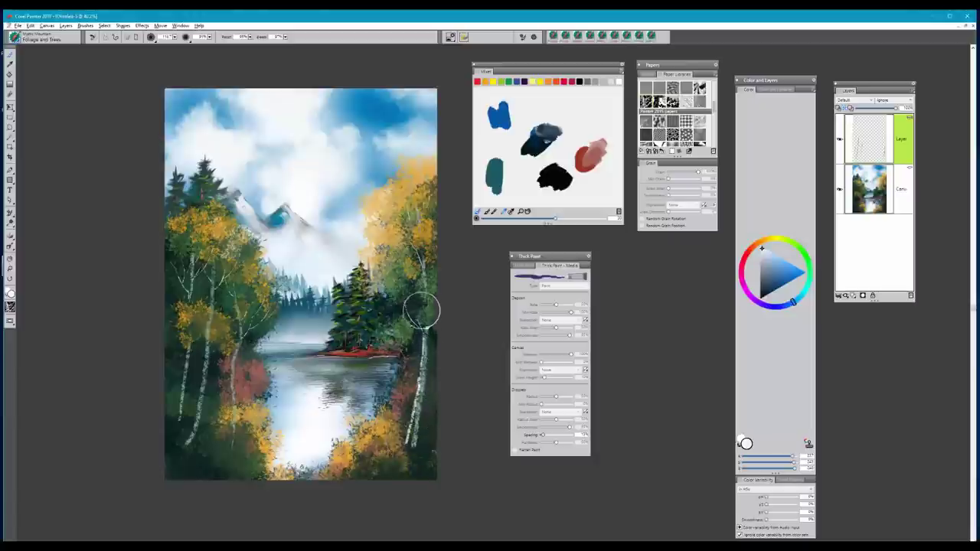
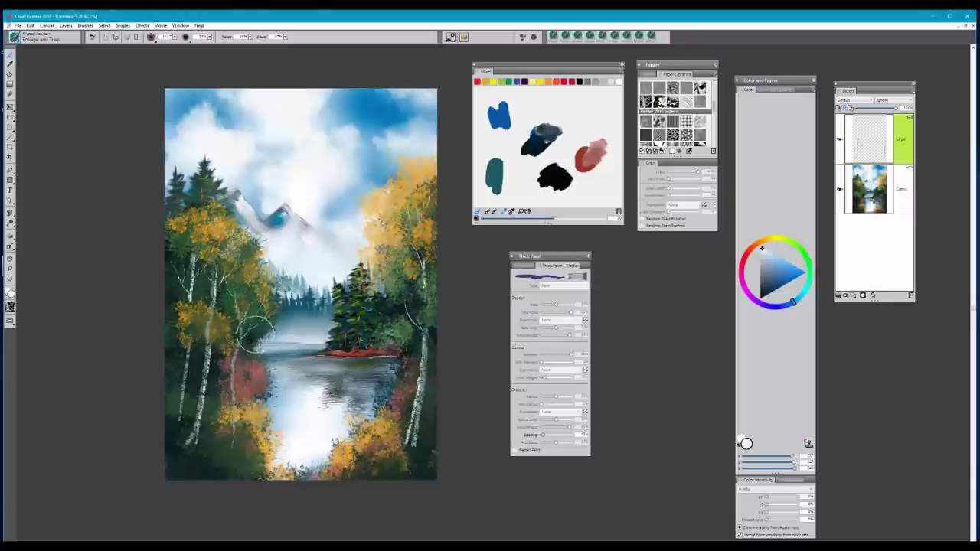
{"action": "left_click_drag", "start_coordinate": [238, 346], "coordinate": [234, 450]}
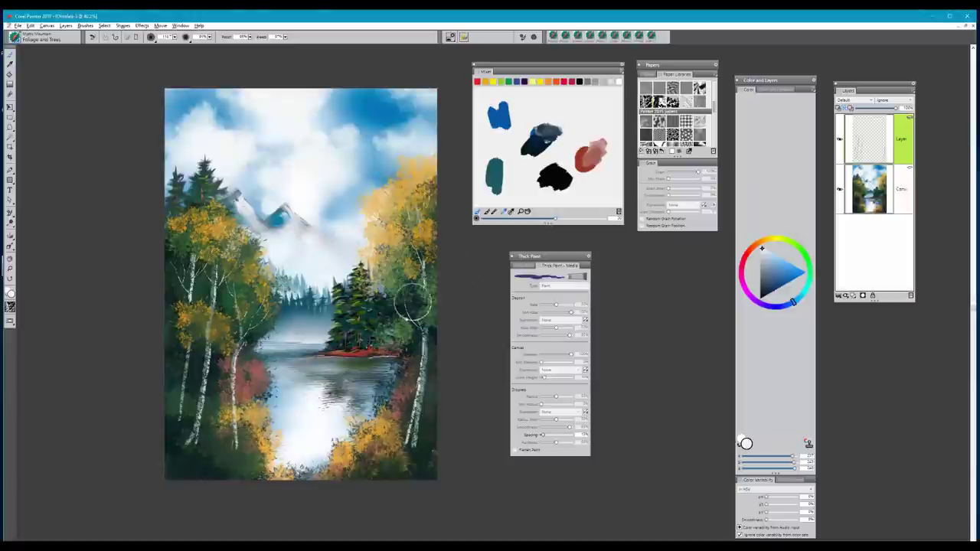
- Sample a dark green and paint bare twigs leaning over the water from the left bank's lower bushes
{"action": "left_click", "coordinate": [406, 360], "text": "alt"}
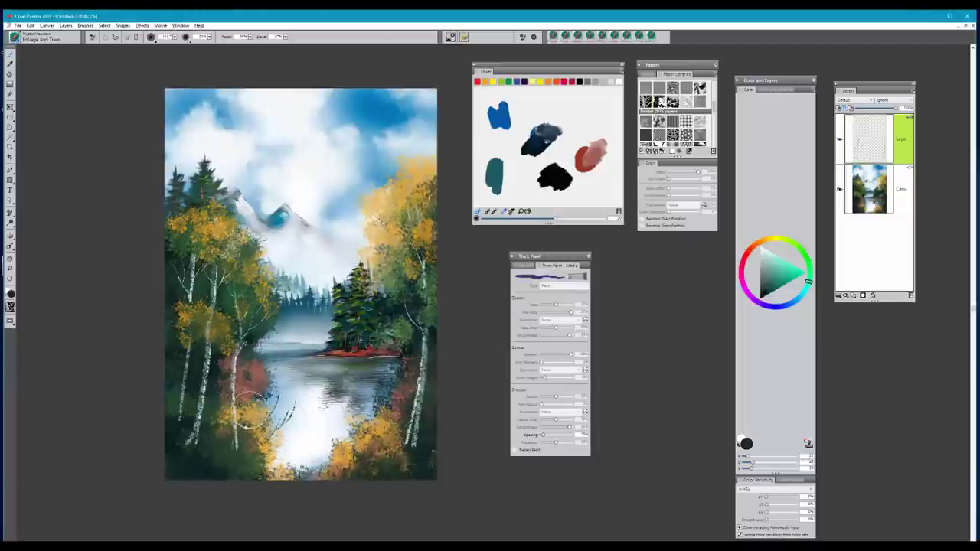
{"action": "mouse_move", "coordinate": [251, 403]}
{"action": "left_mouse_down"}
{"action": "mouse_move", "coordinate": [253, 359]}
{"action": "mouse_move", "coordinate": [254, 389]}
{"action": "left_mouse_up"}
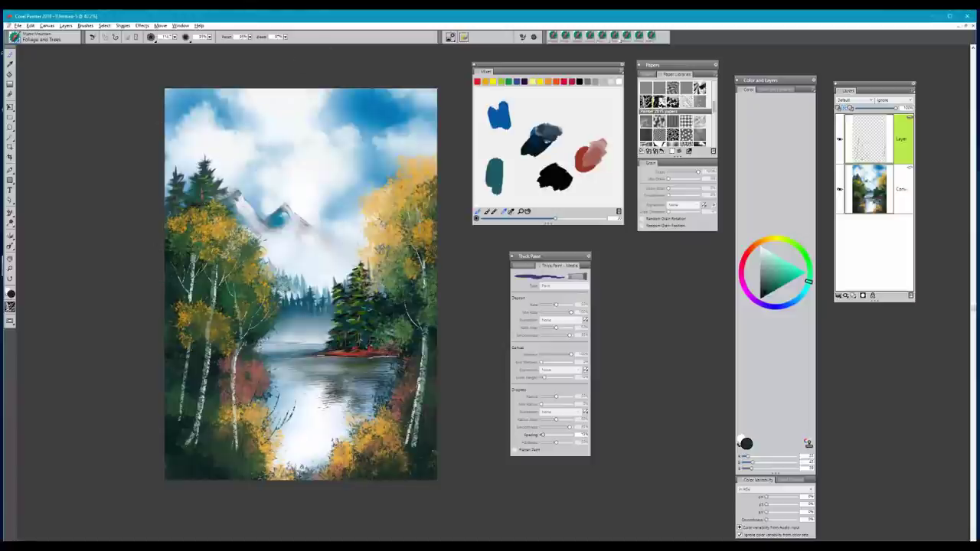
- With the Frosted Foliage brush, cover the trunk bases on both banks with Yellow Ochre leaves and shade the right corner with a sampled dark
{"action": "left_click", "coordinate": [553, 36]}
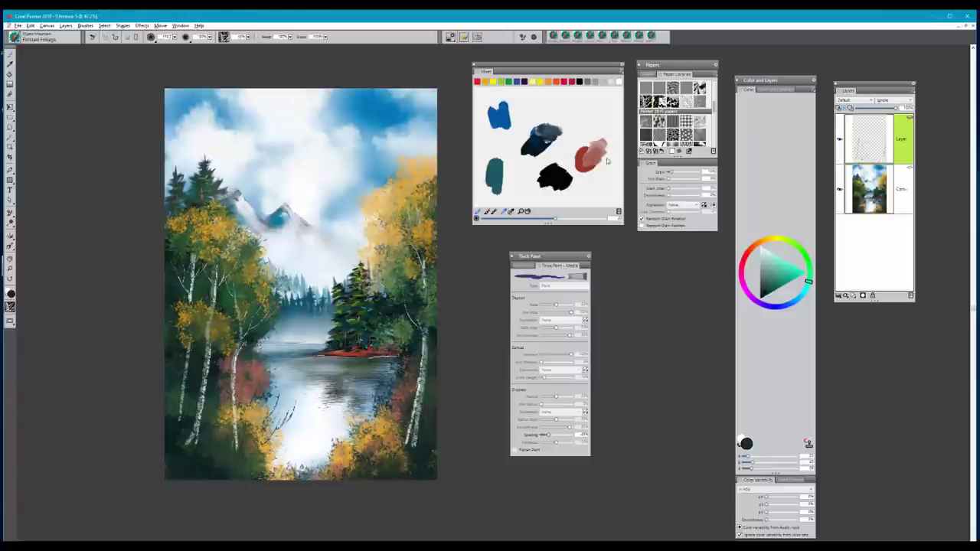
{"action": "left_click", "coordinate": [784, 90]}
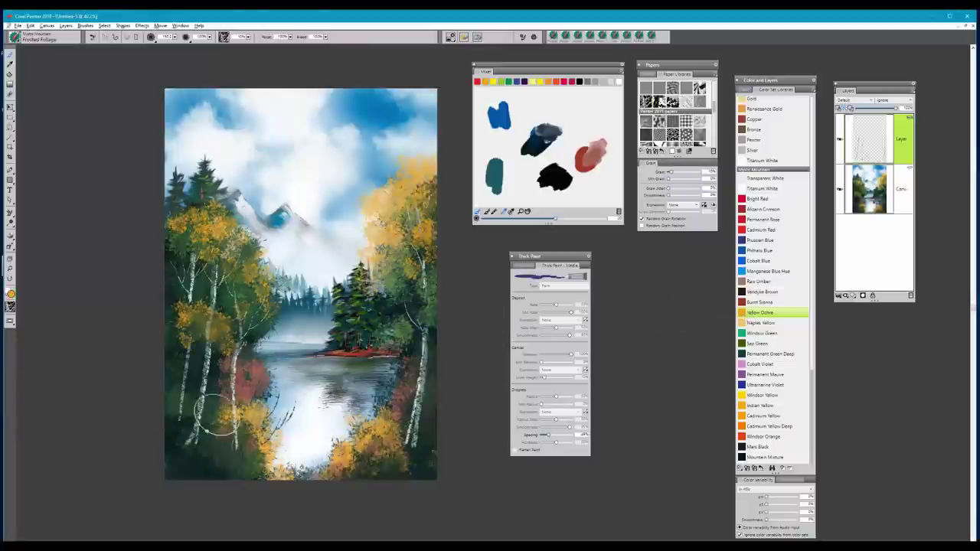
{"action": "mouse_move", "coordinate": [220, 440]}
{"action": "left_mouse_down"}
{"action": "mouse_move", "coordinate": [197, 432]}
{"action": "mouse_move", "coordinate": [196, 441]}
{"action": "mouse_move", "coordinate": [216, 439]}
{"action": "mouse_move", "coordinate": [195, 452]}
{"action": "mouse_move", "coordinate": [217, 428]}
{"action": "mouse_move", "coordinate": [205, 409]}
{"action": "mouse_move", "coordinate": [180, 408]}
{"action": "mouse_move", "coordinate": [247, 457]}
{"action": "left_mouse_up"}
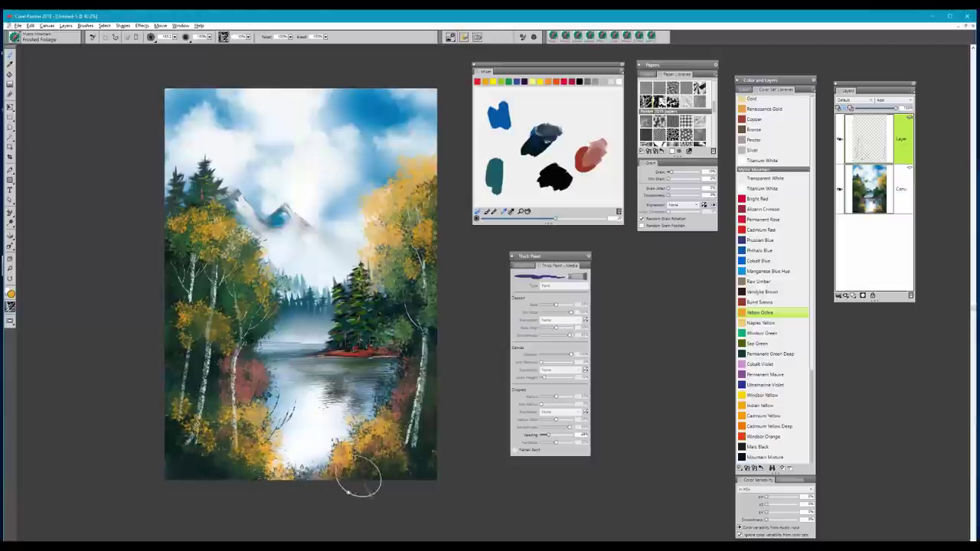
{"action": "mouse_move", "coordinate": [408, 412]}
{"action": "left_mouse_down"}
{"action": "mouse_move", "coordinate": [436, 423]}
{"action": "mouse_move", "coordinate": [416, 434]}
{"action": "mouse_move", "coordinate": [436, 441]}
{"action": "mouse_move", "coordinate": [429, 418]}
{"action": "mouse_move", "coordinate": [437, 430]}
{"action": "mouse_move", "coordinate": [424, 440]}
{"action": "mouse_move", "coordinate": [431, 417]}
{"action": "left_mouse_up"}
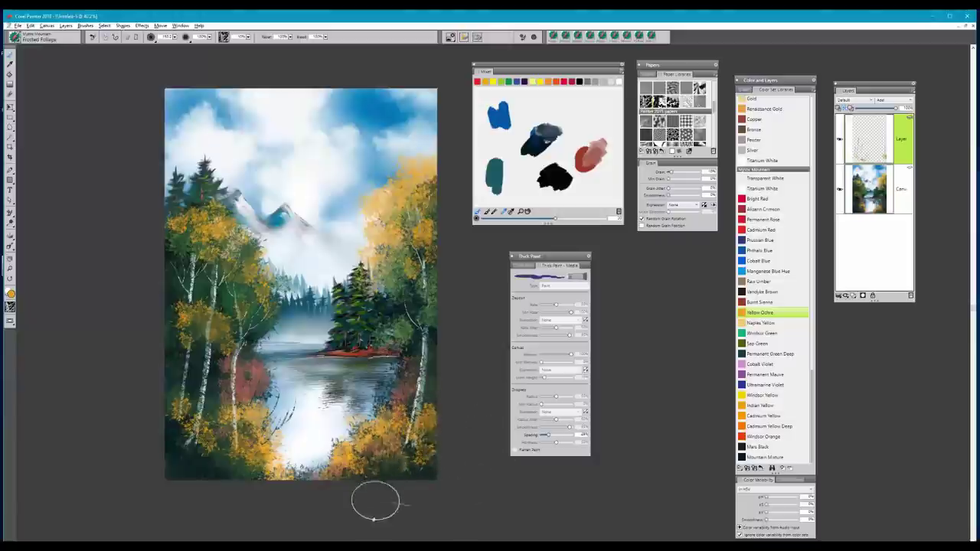
{"action": "left_click", "coordinate": [427, 455], "text": "alt"}
{"action": "mouse_move", "coordinate": [427, 455]}
{"action": "left_mouse_down"}
{"action": "mouse_move", "coordinate": [409, 464]}
{"action": "mouse_move", "coordinate": [444, 450]}
{"action": "left_mouse_up"}
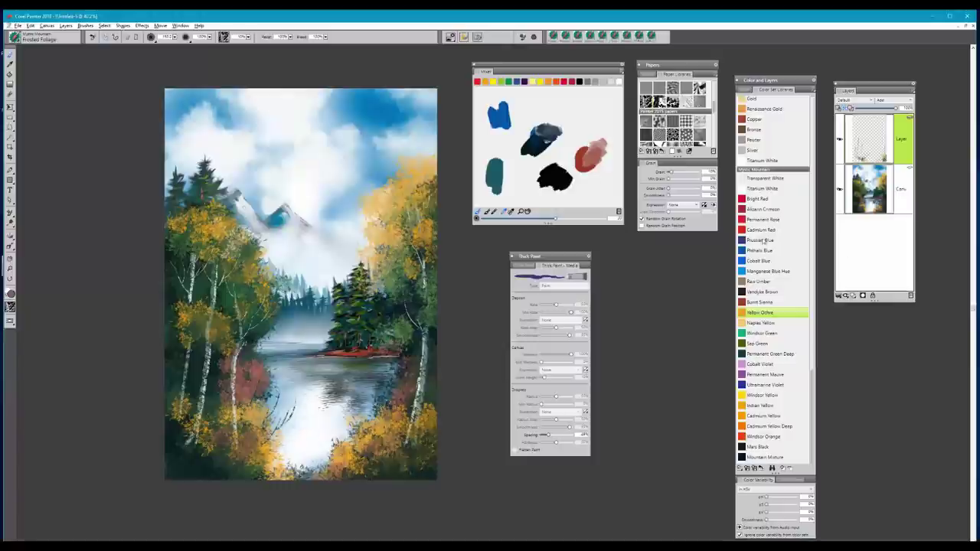
- Add Burnt Sienna leaves to the lower bushes on both banks, and sample a dark to shade the left bank's bottom corner
{"action": "left_click", "coordinate": [741, 303]}
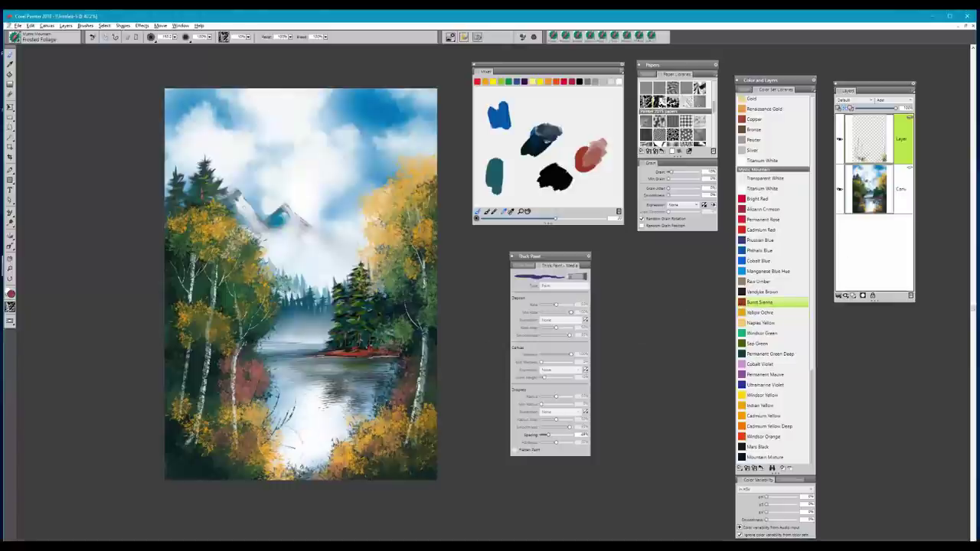
{"action": "mouse_move", "coordinate": [247, 459]}
{"action": "left_mouse_down"}
{"action": "mouse_move", "coordinate": [259, 453]}
{"action": "mouse_move", "coordinate": [224, 420]}
{"action": "mouse_move", "coordinate": [197, 415]}
{"action": "mouse_move", "coordinate": [197, 427]}
{"action": "left_mouse_up"}
{"action": "mouse_move", "coordinate": [370, 452]}
{"action": "left_mouse_down"}
{"action": "mouse_move", "coordinate": [381, 418]}
{"action": "mouse_move", "coordinate": [431, 425]}
{"action": "mouse_move", "coordinate": [389, 418]}
{"action": "mouse_move", "coordinate": [389, 428]}
{"action": "mouse_move", "coordinate": [412, 420]}
{"action": "mouse_move", "coordinate": [399, 405]}
{"action": "mouse_move", "coordinate": [433, 419]}
{"action": "left_mouse_up"}
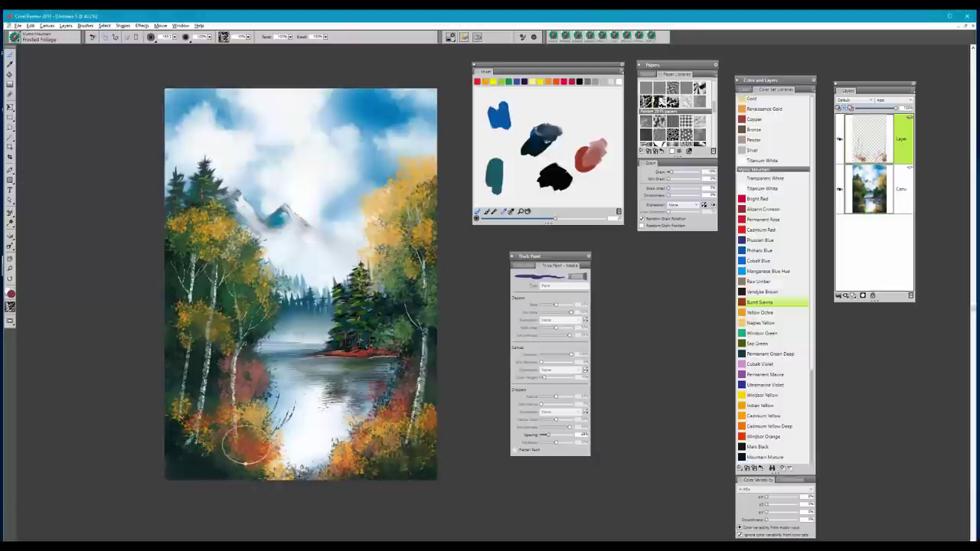
{"action": "left_click", "coordinate": [192, 452]}
{"action": "left_click", "coordinate": [174, 436]}
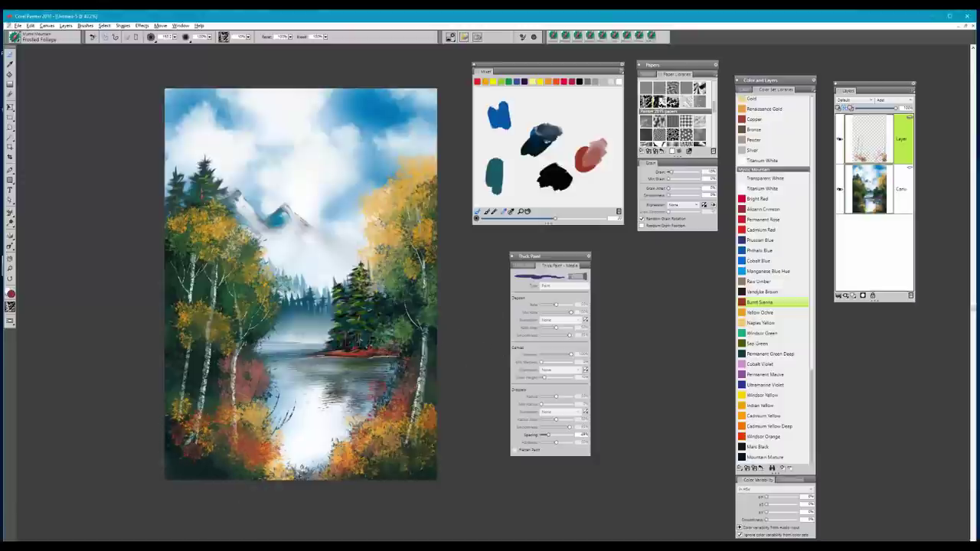
{"action": "left_click", "coordinate": [193, 464], "text": "alt"}
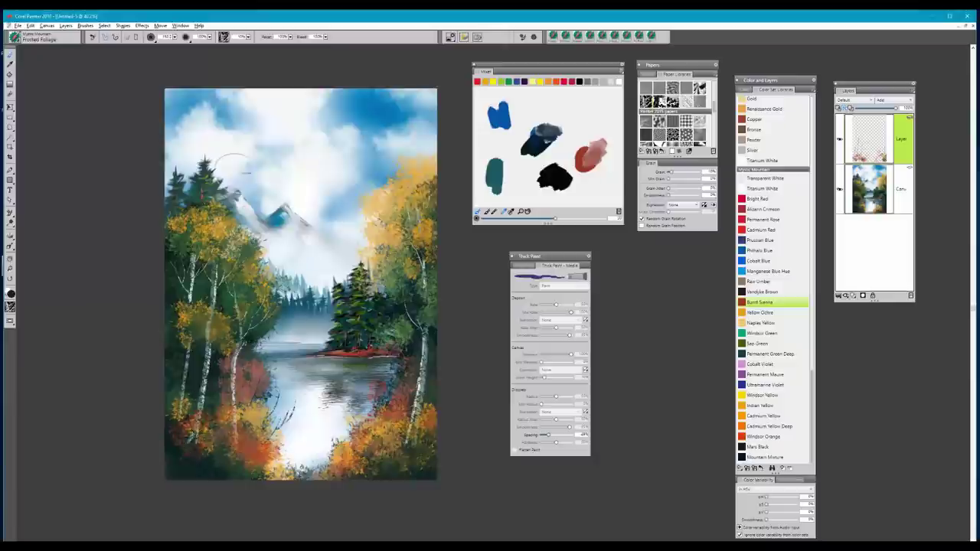
- With the Happy Flowers brush, dab Bright Red blossoms among the lower bushes on both banks and along the bottom edge
{"action": "left_click", "coordinate": [16, 40]}
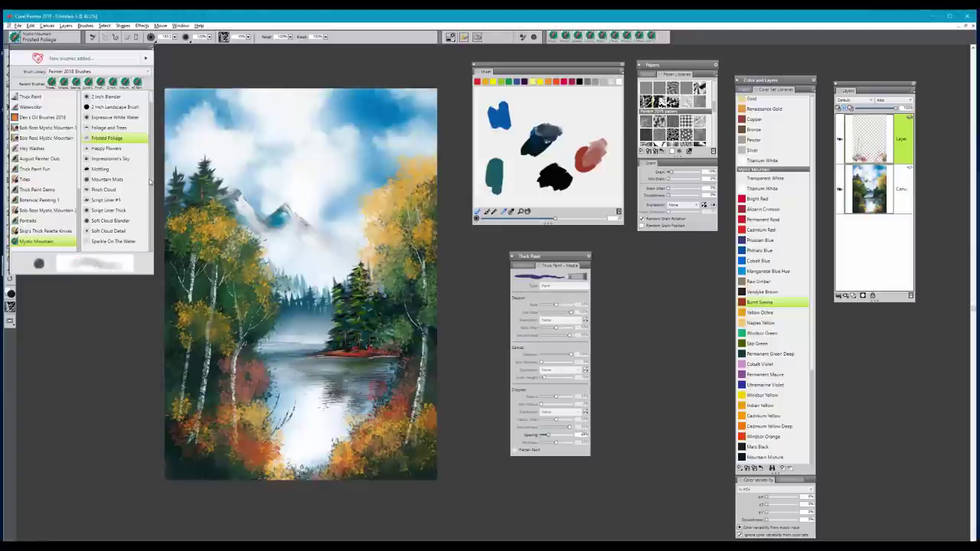
{"action": "left_click", "coordinate": [108, 149]}
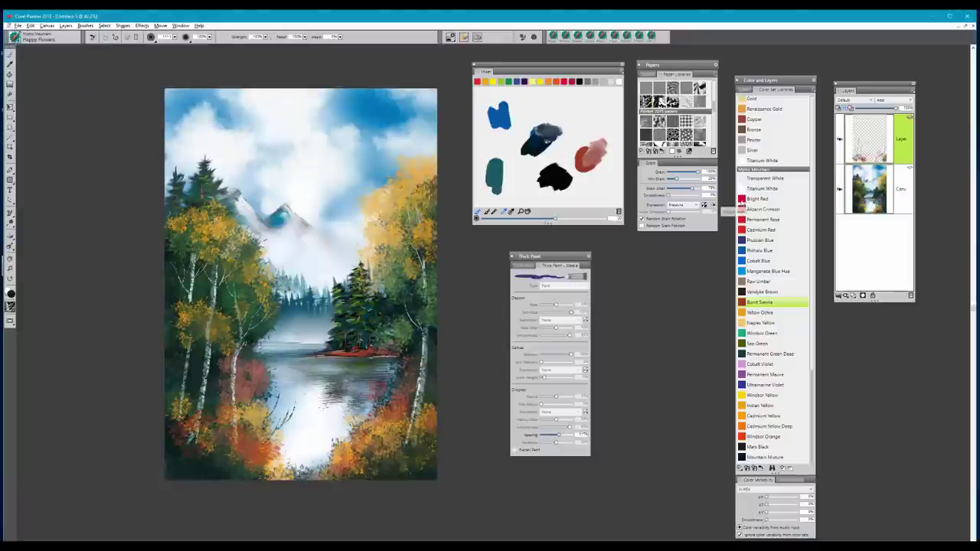
{"action": "left_click", "coordinate": [754, 199]}
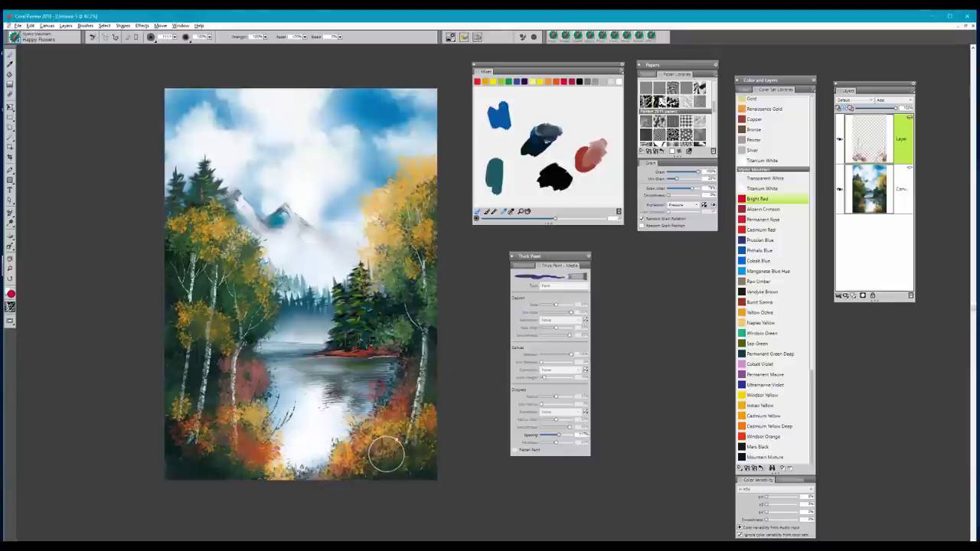
{"action": "left_click", "coordinate": [379, 463]}
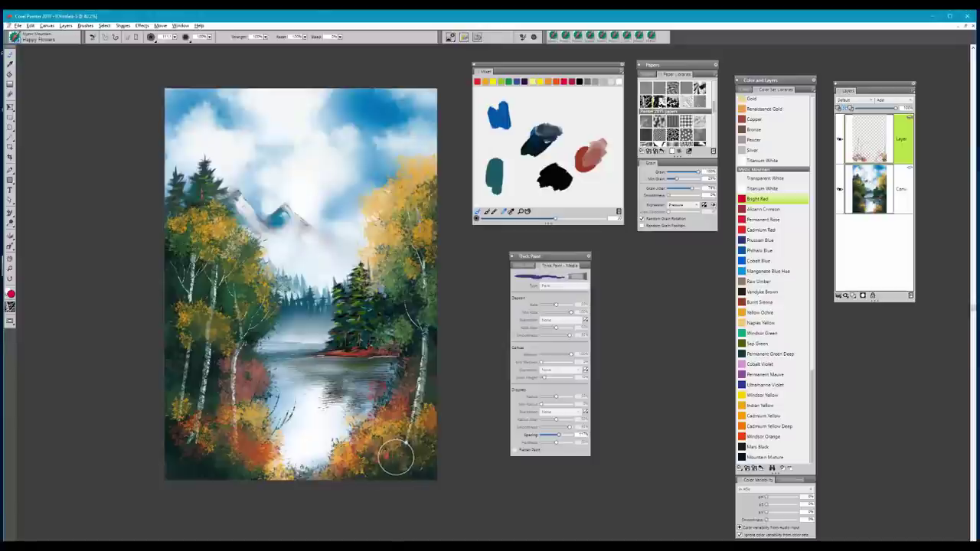
{"action": "mouse_move", "coordinate": [370, 455]}
{"action": "left_mouse_down"}
{"action": "mouse_move", "coordinate": [400, 449]}
{"action": "mouse_move", "coordinate": [395, 440]}
{"action": "left_mouse_up"}
{"action": "mouse_move", "coordinate": [226, 453]}
{"action": "left_mouse_down"}
{"action": "mouse_move", "coordinate": [262, 461]}
{"action": "mouse_move", "coordinate": [223, 439]}
{"action": "left_mouse_up"}
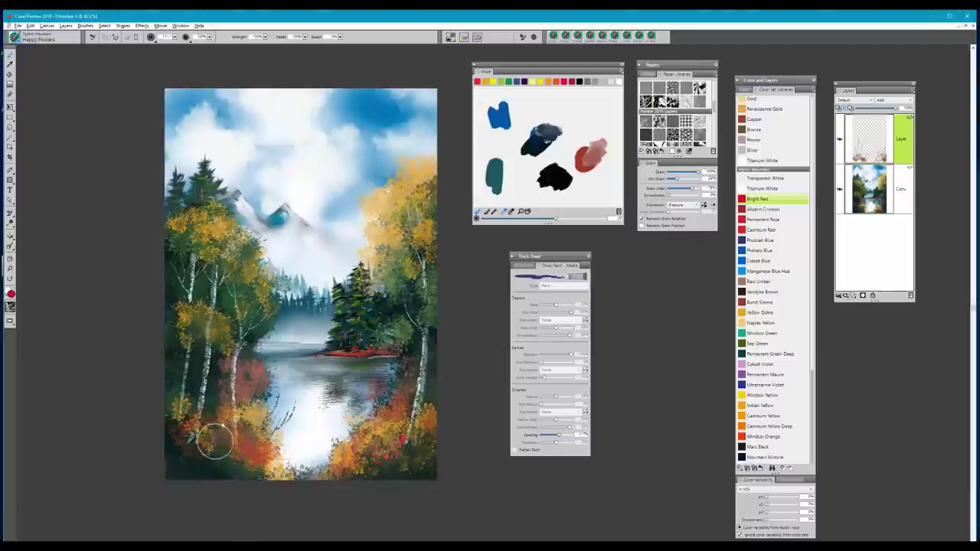
{"action": "mouse_move", "coordinate": [387, 434]}
{"action": "left_mouse_down"}
{"action": "mouse_move", "coordinate": [398, 441]}
{"action": "mouse_move", "coordinate": [383, 427]}
{"action": "left_mouse_up"}
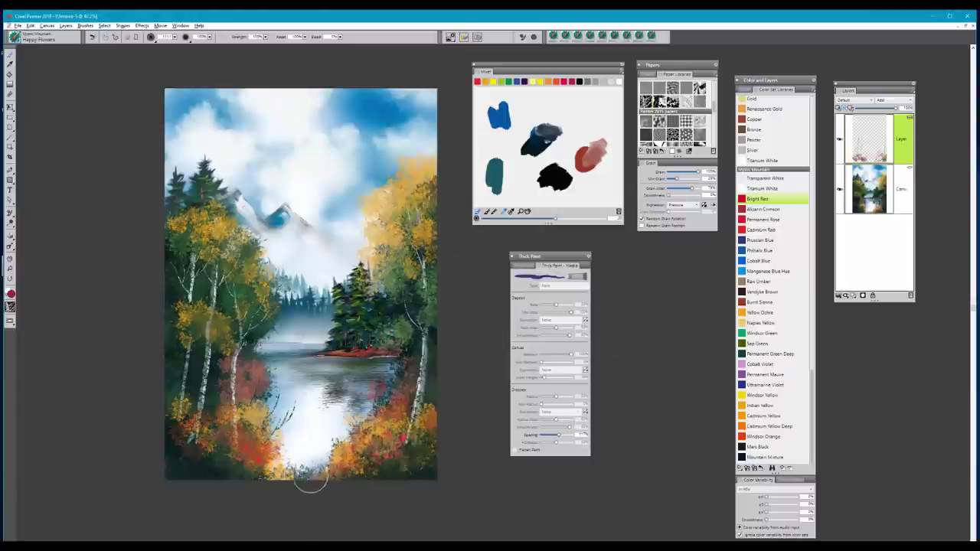
{"action": "mouse_move", "coordinate": [311, 470]}
{"action": "left_mouse_down"}
{"action": "mouse_move", "coordinate": [279, 469]}
{"action": "mouse_move", "coordinate": [337, 469]}
{"action": "mouse_move", "coordinate": [297, 479]}
{"action": "left_mouse_up"}
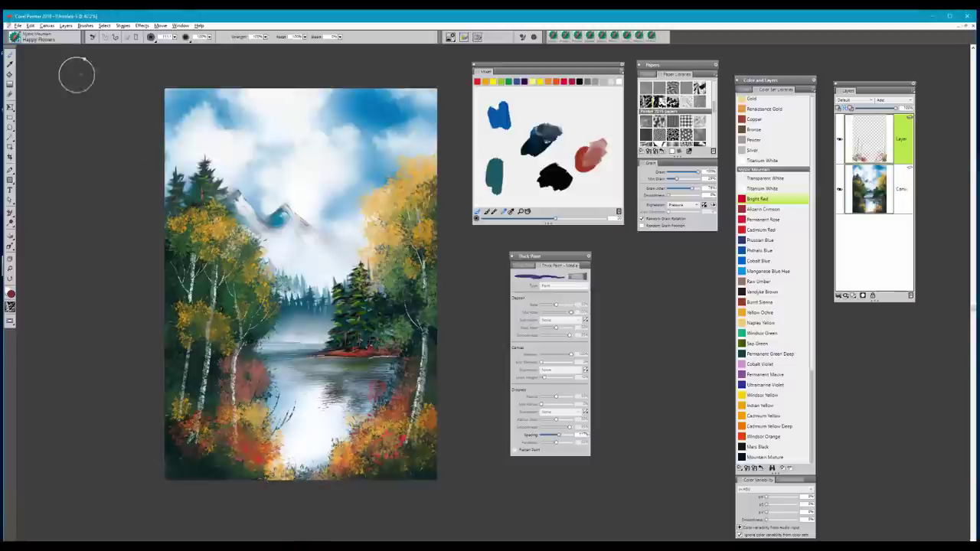
- Choose the Script Liner Thick brush and drop the foliage layer onto the canvas
{"action": "left_click", "coordinate": [16, 36]}
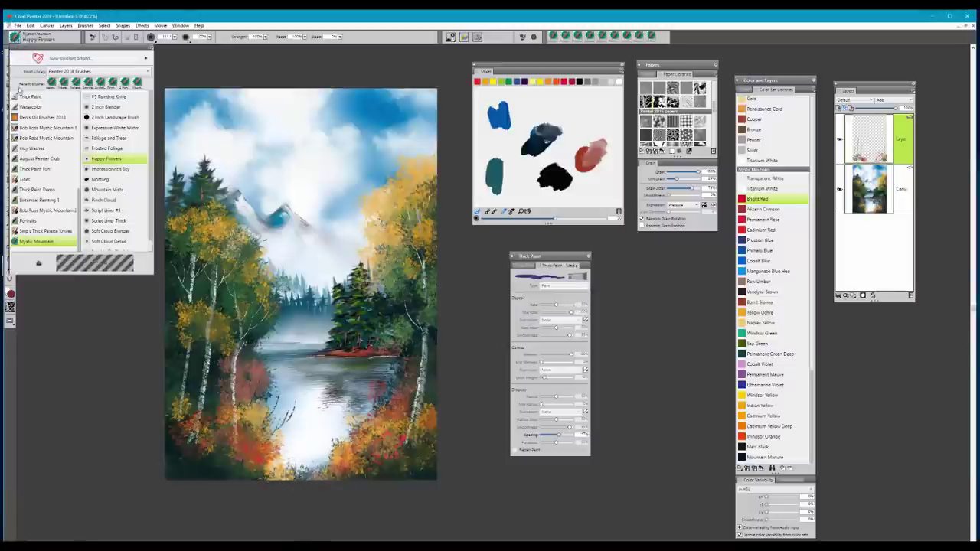
{"action": "left_click", "coordinate": [108, 222]}
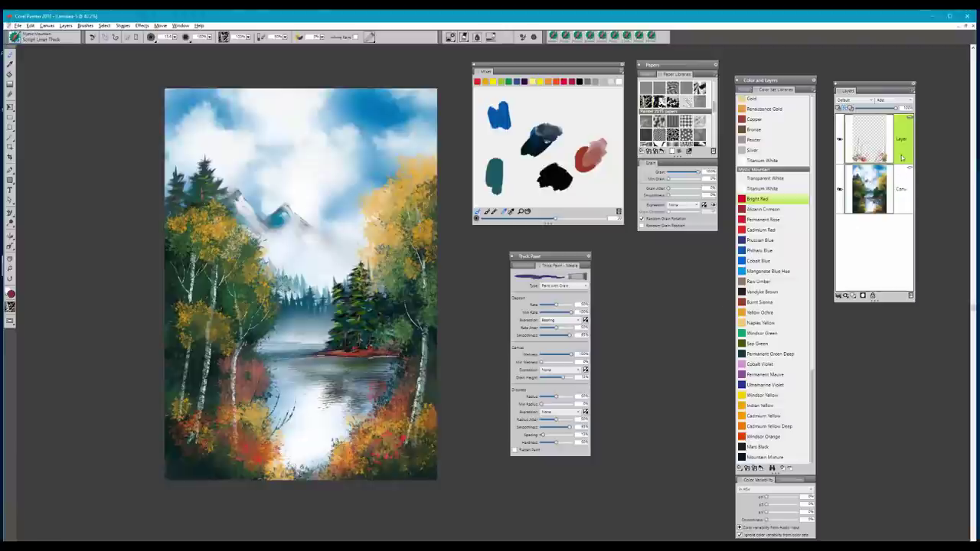
{"action": "left_click", "coordinate": [840, 297]}
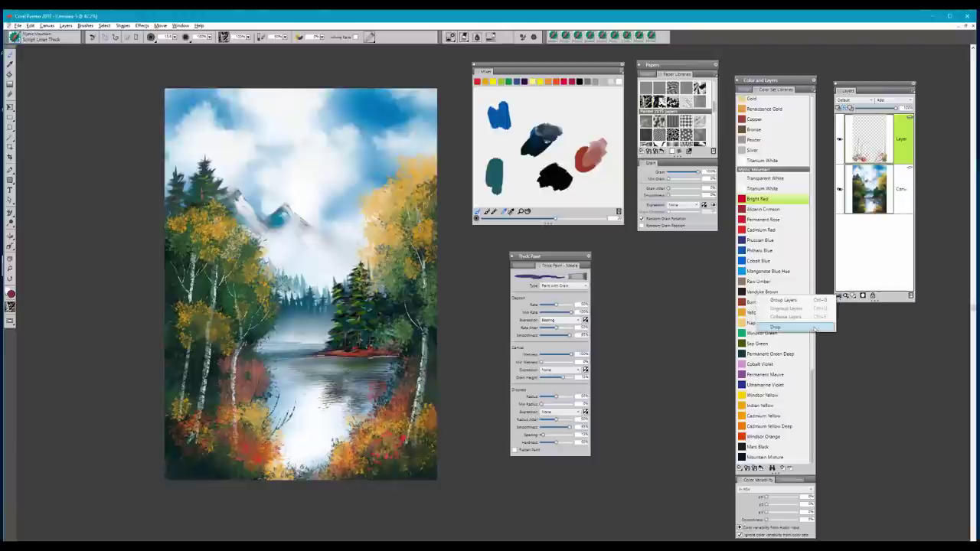
{"action": "left_click", "coordinate": [819, 323]}
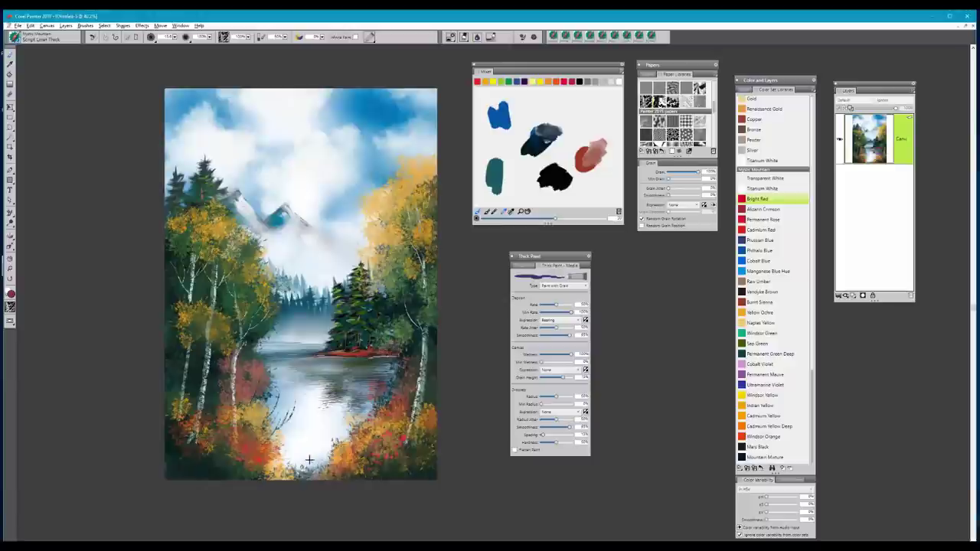
- On a new layer, paint a light tan strip of ground along the painting's bottom edge between the two banks
{"action": "left_click_drag", "start_coordinate": [308, 461], "coordinate": [322, 460], "text": "ctrl+alt"}
{"action": "key", "text": "ctrl+shift+n"}
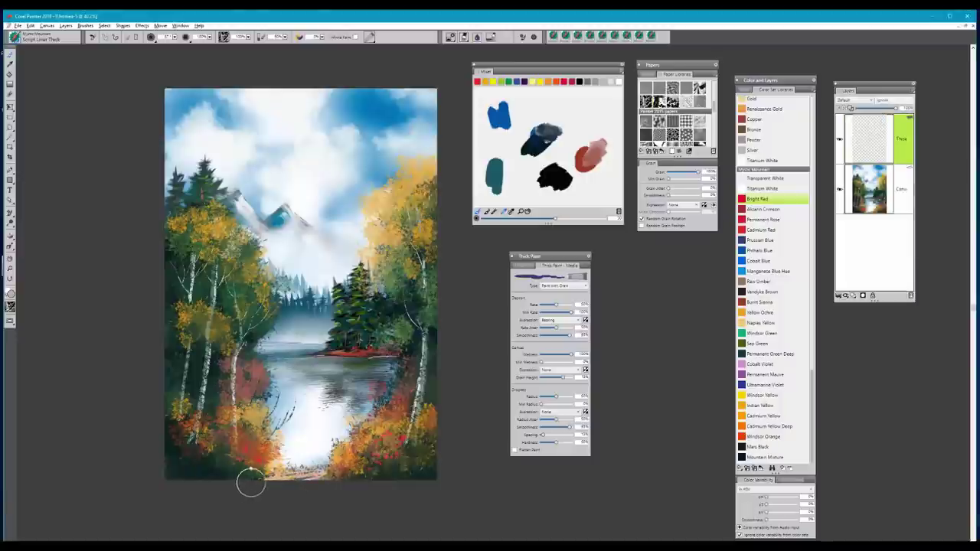
{"action": "mouse_move", "coordinate": [251, 482]}
{"action": "left_mouse_down"}
{"action": "mouse_move", "coordinate": [315, 477]}
{"action": "mouse_move", "coordinate": [254, 481]}
{"action": "left_mouse_up"}
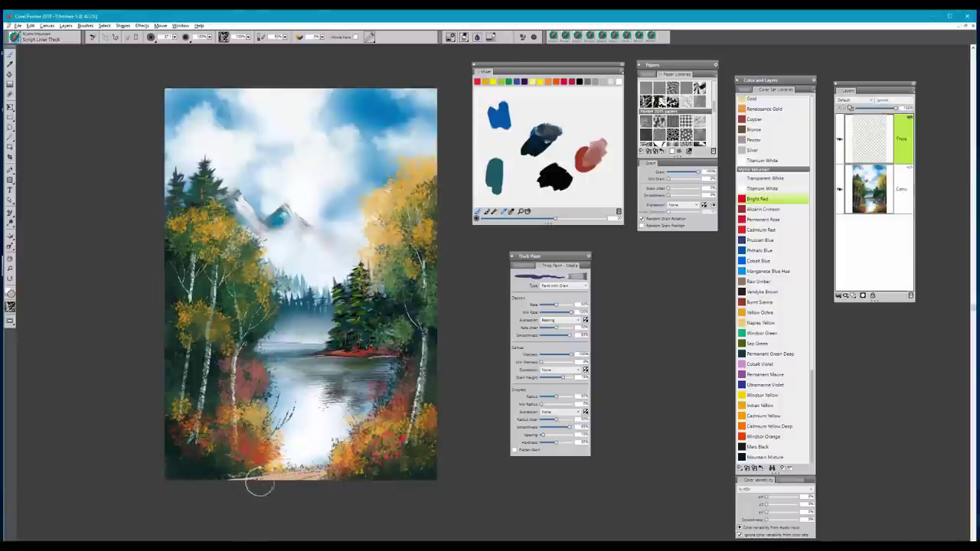
{"action": "mouse_move", "coordinate": [337, 480]}
{"action": "left_mouse_down"}
{"action": "mouse_move", "coordinate": [344, 473]}
{"action": "mouse_move", "coordinate": [306, 481]}
{"action": "left_mouse_up"}
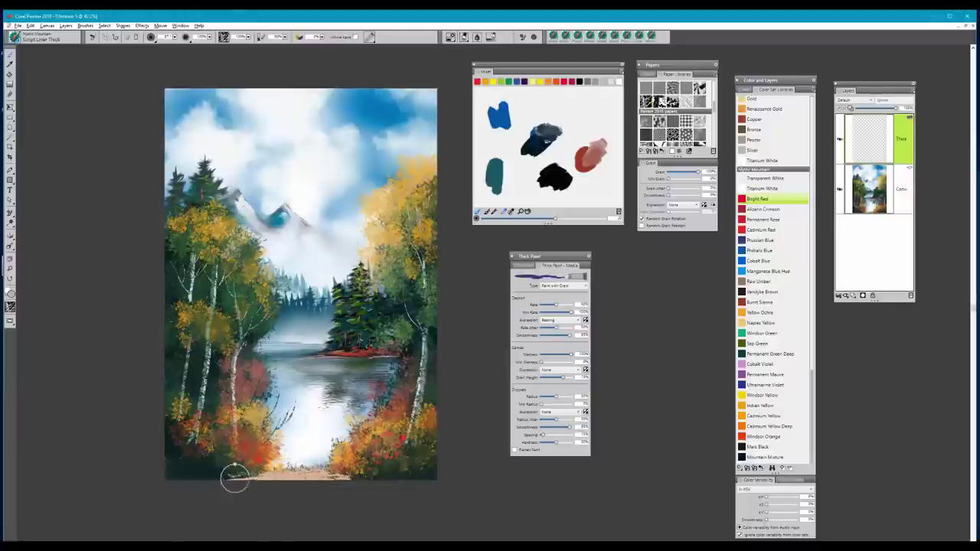
{"action": "mouse_move", "coordinate": [235, 478]}
{"action": "left_mouse_down"}
{"action": "mouse_move", "coordinate": [159, 486]}
{"action": "mouse_move", "coordinate": [240, 477]}
{"action": "left_mouse_up"}
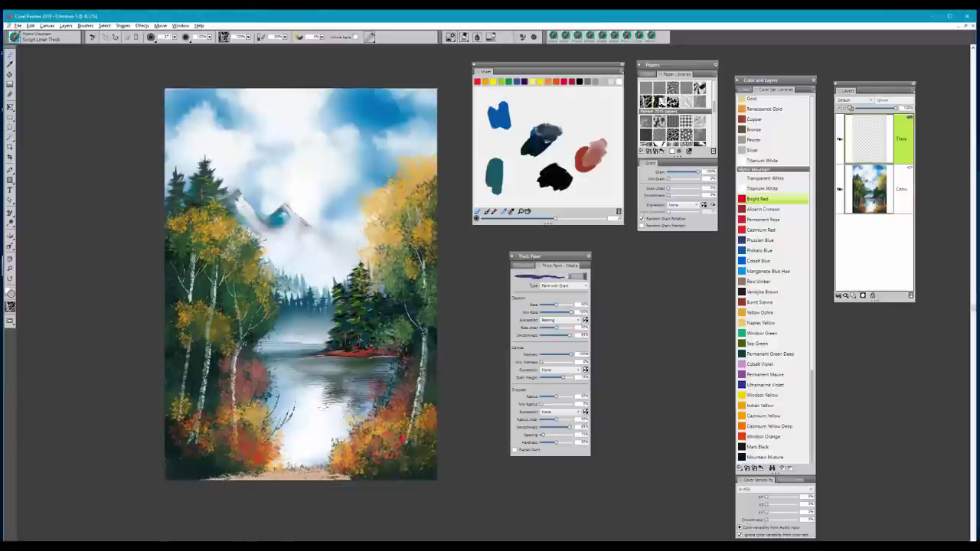
- Work darker brown and light tan strokes into the strip of ground to give it shadow and texture
{"action": "mouse_move", "coordinate": [291, 484]}
{"action": "left_mouse_down"}
{"action": "mouse_move", "coordinate": [198, 490]}
{"action": "mouse_move", "coordinate": [341, 481]}
{"action": "mouse_move", "coordinate": [196, 480]}
{"action": "mouse_move", "coordinate": [322, 475]}
{"action": "left_mouse_up"}
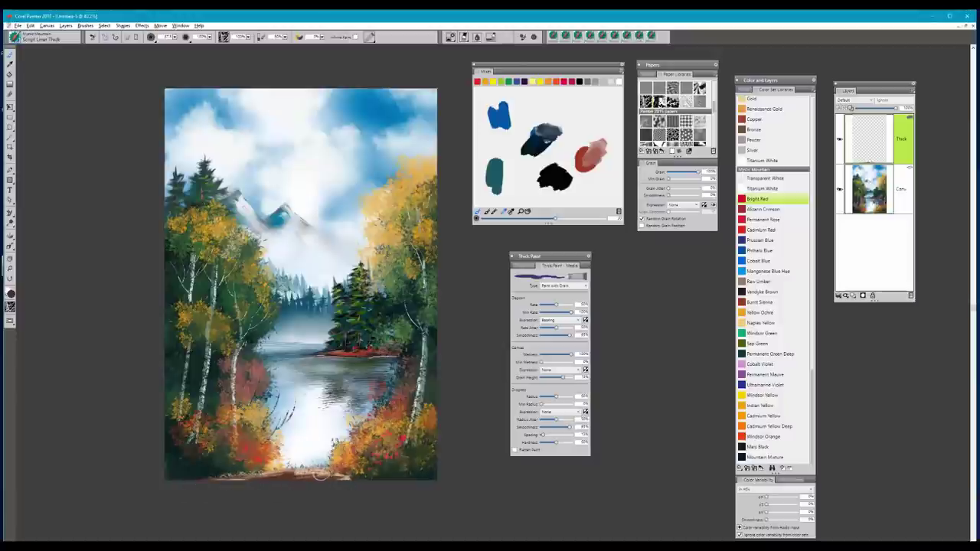
{"action": "mouse_move", "coordinate": [235, 479]}
{"action": "left_mouse_down"}
{"action": "mouse_move", "coordinate": [287, 476]}
{"action": "mouse_move", "coordinate": [205, 482]}
{"action": "mouse_move", "coordinate": [356, 479]}
{"action": "left_mouse_up"}
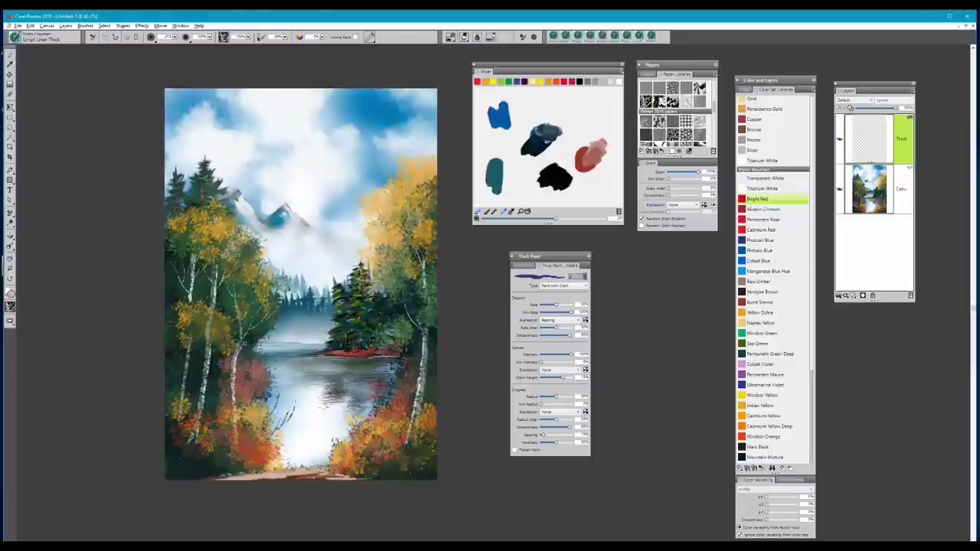
{"action": "left_click_drag", "start_coordinate": [297, 481], "coordinate": [277, 476]}
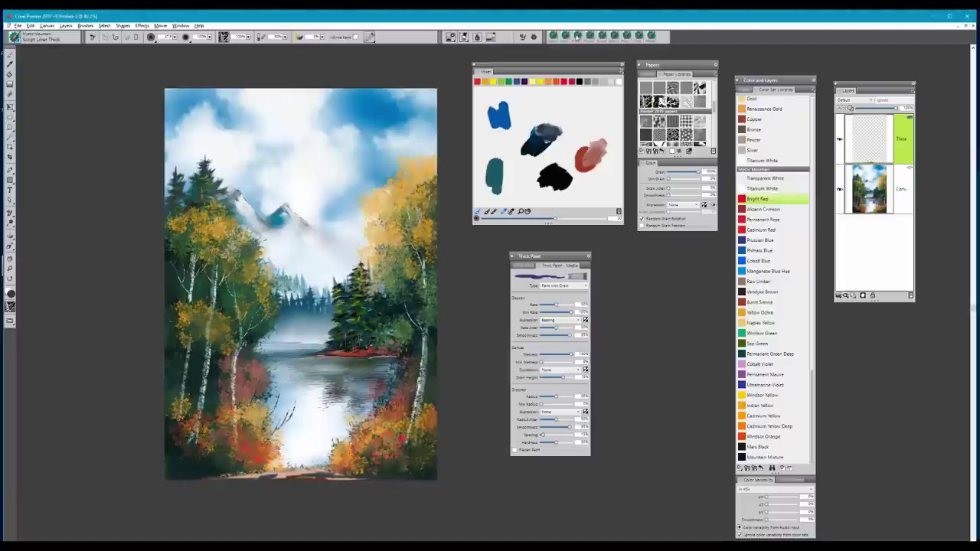
- On a new layer, use the Frosted Foliage brush to soften the ground strip's edges with Yellow Ochre leaves and dark tufts against the water
{"action": "left_click", "coordinate": [577, 35]}
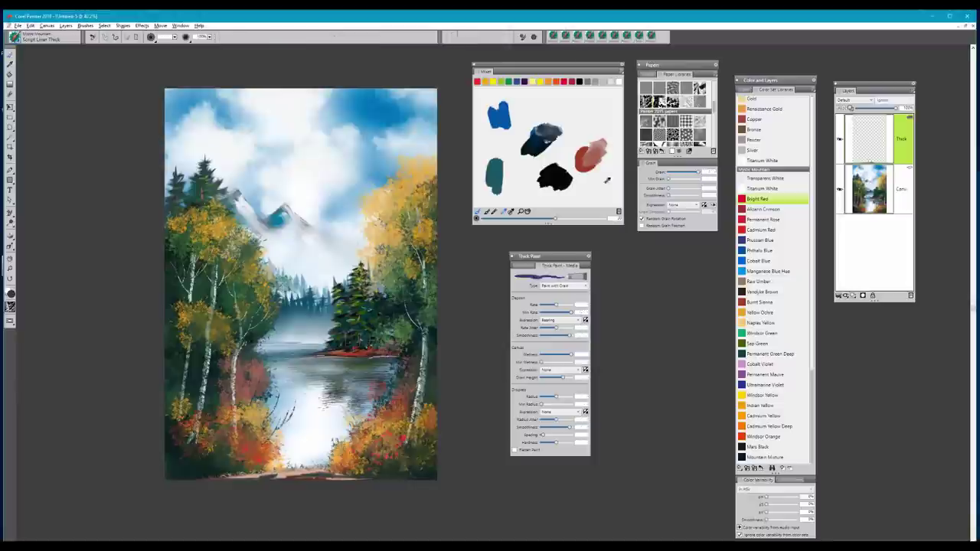
{"action": "left_click", "coordinate": [742, 312]}
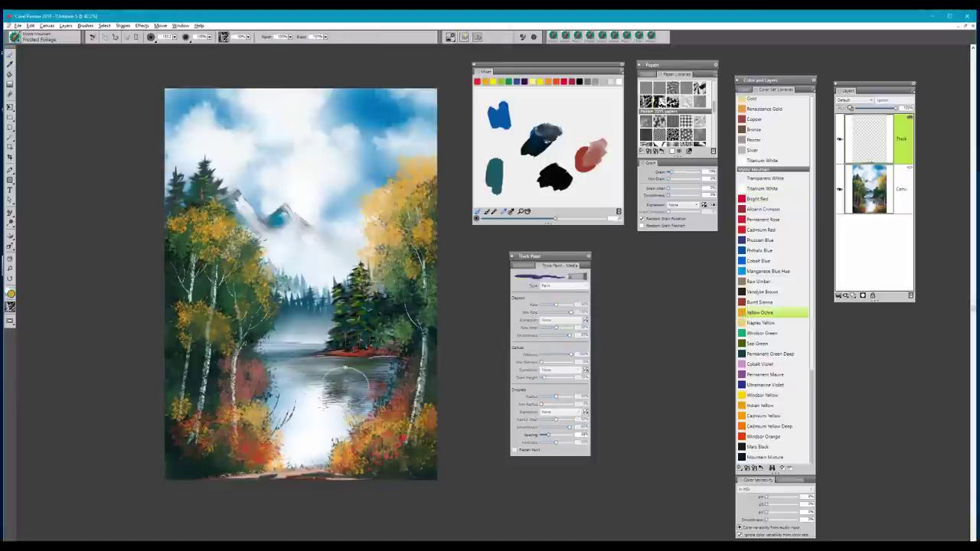
{"action": "key", "text": "ctrl+shift+n"}
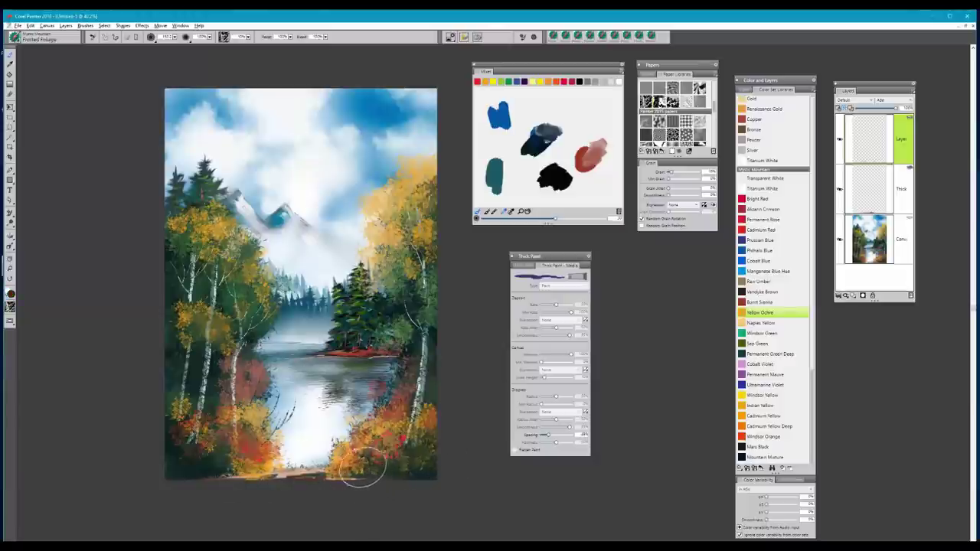
{"action": "left_click_drag", "start_coordinate": [274, 472], "coordinate": [214, 475]}
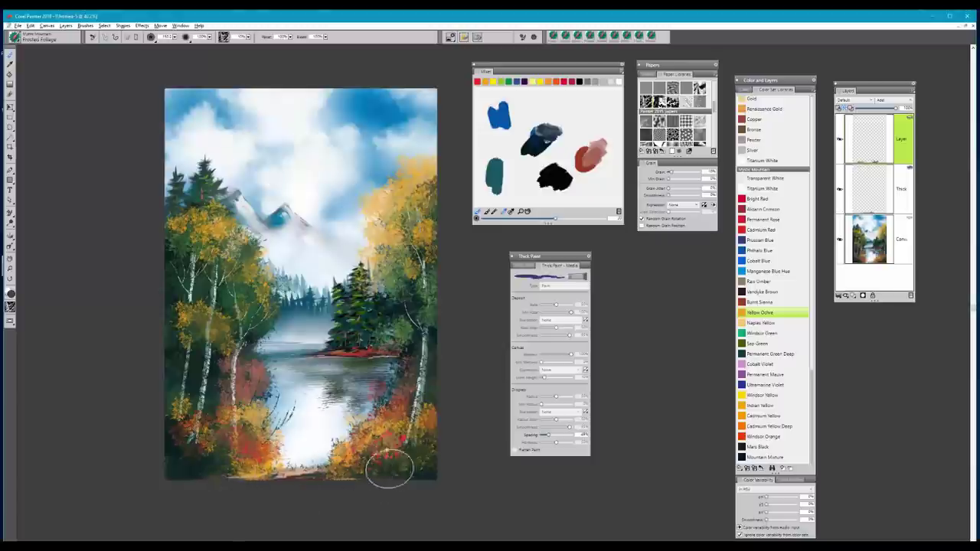
{"action": "left_click", "coordinate": [319, 463]}
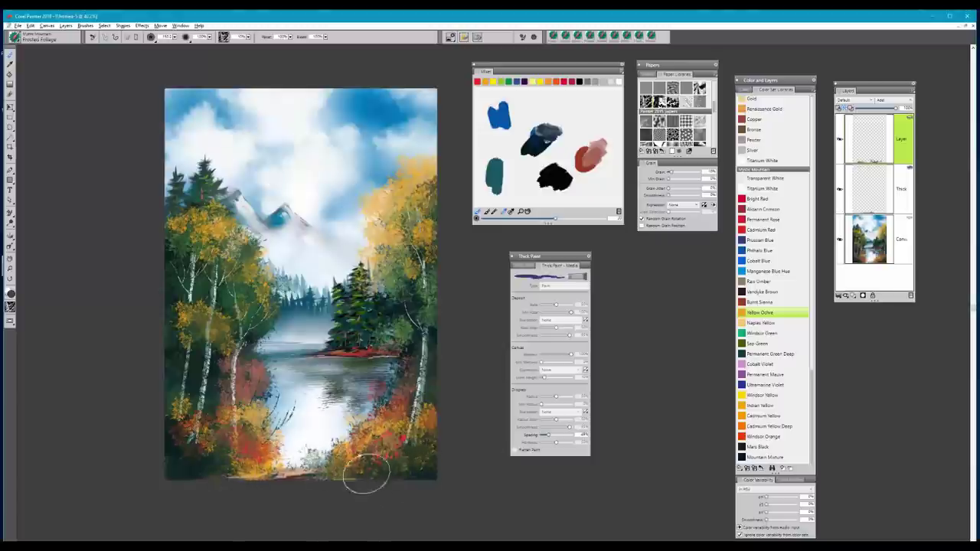
- With the Foliage and Trees brush, paint thin near-white saplings rising from the bushes on both banks
{"action": "left_click", "coordinate": [589, 36]}
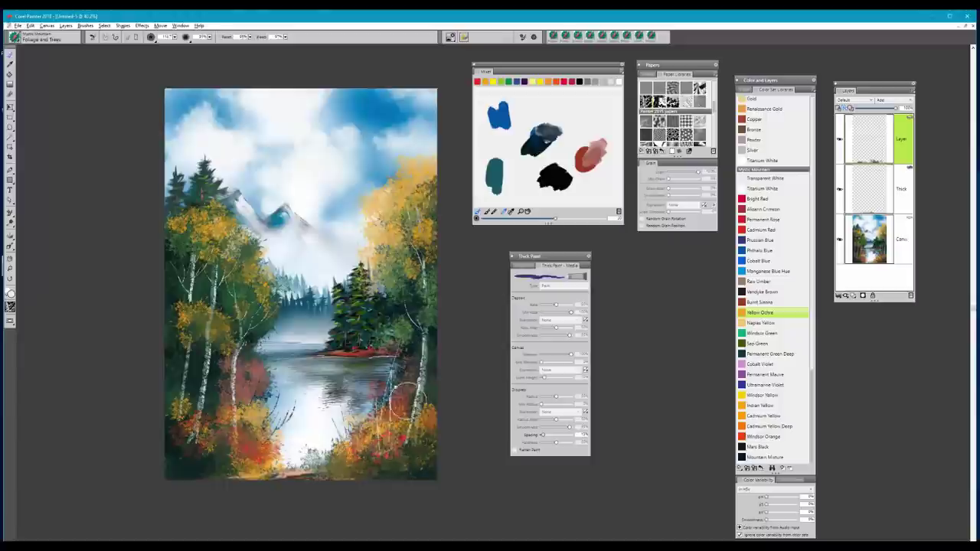
{"action": "mouse_move", "coordinate": [394, 306]}
{"action": "left_mouse_down"}
{"action": "mouse_move", "coordinate": [400, 386]}
{"action": "mouse_move", "coordinate": [391, 436]}
{"action": "mouse_move", "coordinate": [396, 367]}
{"action": "mouse_move", "coordinate": [389, 445]}
{"action": "left_mouse_up"}
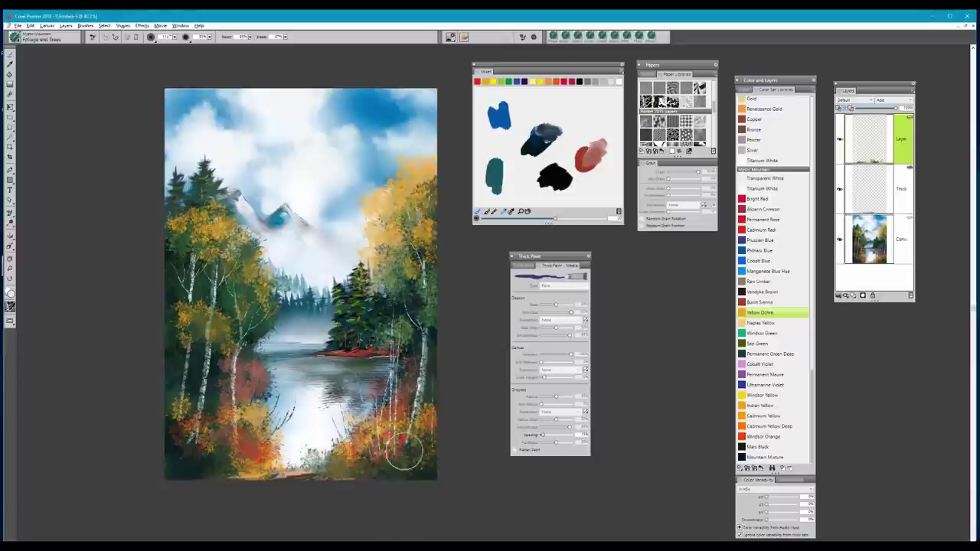
{"action": "mouse_move", "coordinate": [207, 443]}
{"action": "left_mouse_down"}
{"action": "mouse_move", "coordinate": [239, 345]}
{"action": "mouse_move", "coordinate": [208, 422]}
{"action": "mouse_move", "coordinate": [191, 426]}
{"action": "mouse_move", "coordinate": [204, 352]}
{"action": "mouse_move", "coordinate": [184, 422]}
{"action": "mouse_move", "coordinate": [192, 350]}
{"action": "mouse_move", "coordinate": [174, 408]}
{"action": "mouse_move", "coordinate": [182, 312]}
{"action": "mouse_move", "coordinate": [188, 386]}
{"action": "mouse_move", "coordinate": [207, 456]}
{"action": "mouse_move", "coordinate": [213, 431]}
{"action": "mouse_move", "coordinate": [217, 459]}
{"action": "mouse_move", "coordinate": [201, 421]}
{"action": "mouse_move", "coordinate": [195, 470]}
{"action": "mouse_move", "coordinate": [223, 323]}
{"action": "mouse_move", "coordinate": [197, 329]}
{"action": "mouse_move", "coordinate": [207, 262]}
{"action": "left_mouse_up"}
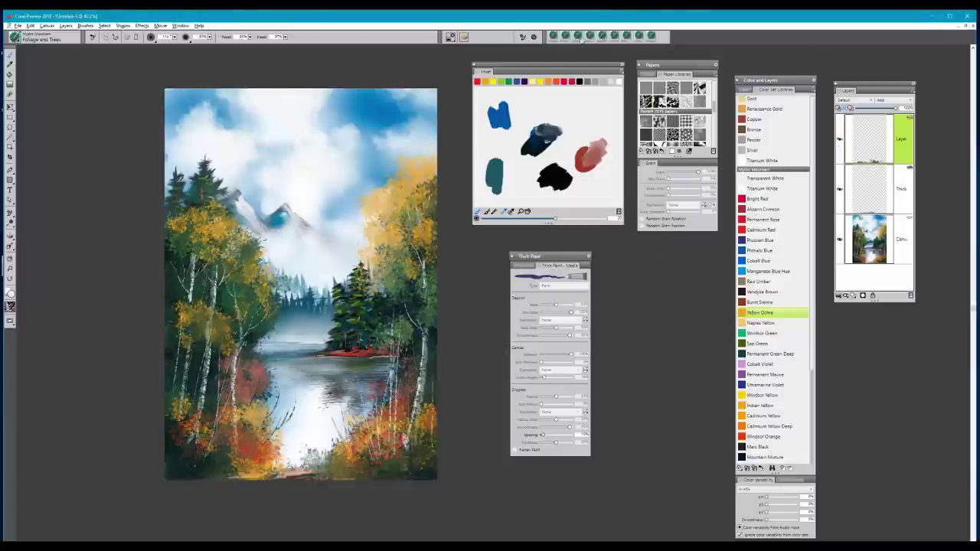
- With the Frosted Foliage brush, add Yellow Ochre leaves to the left bank's birch crowns and dark foliage along the islet's red shore
{"action": "left_click", "coordinate": [565, 36]}
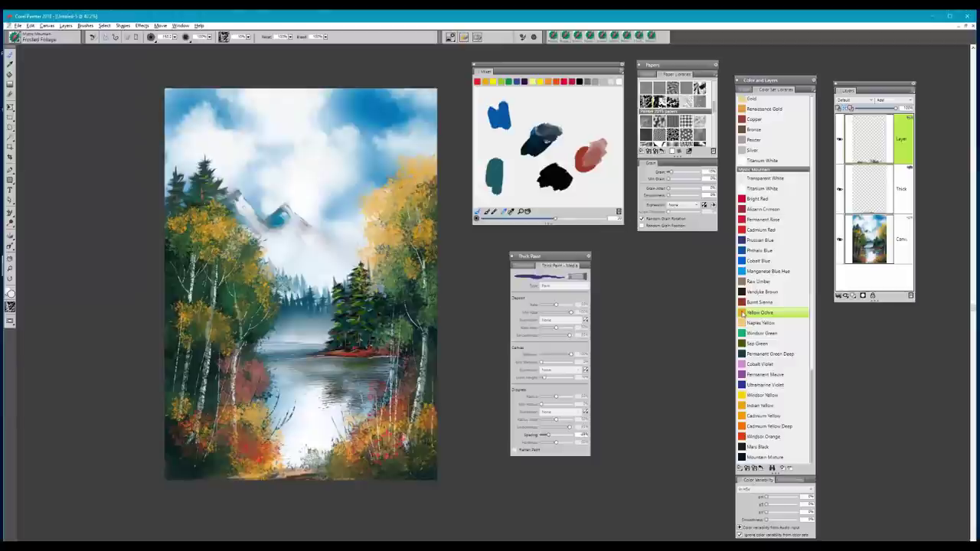
{"action": "left_click", "coordinate": [210, 202]}
{"action": "left_click", "coordinate": [185, 214]}
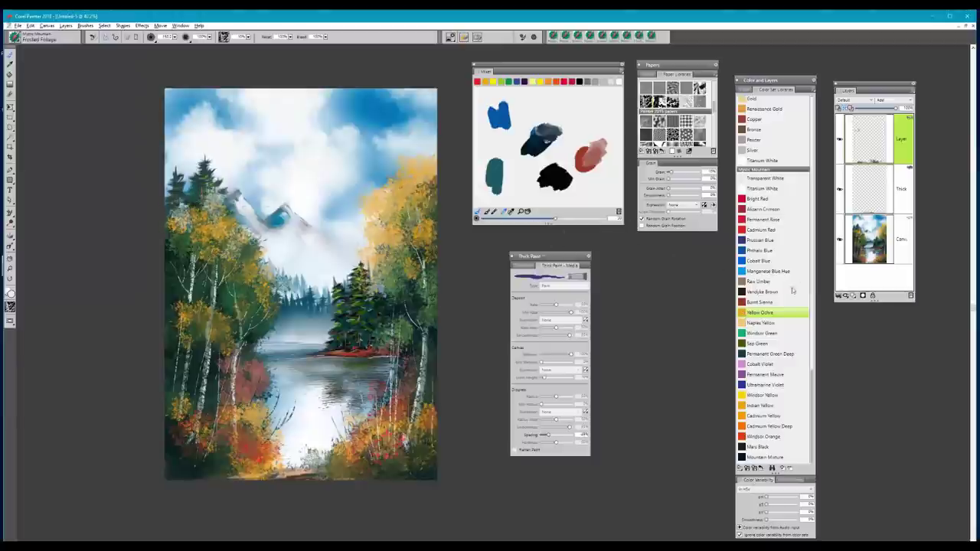
{"action": "left_click", "coordinate": [742, 314]}
{"action": "left_click", "coordinate": [188, 222]}
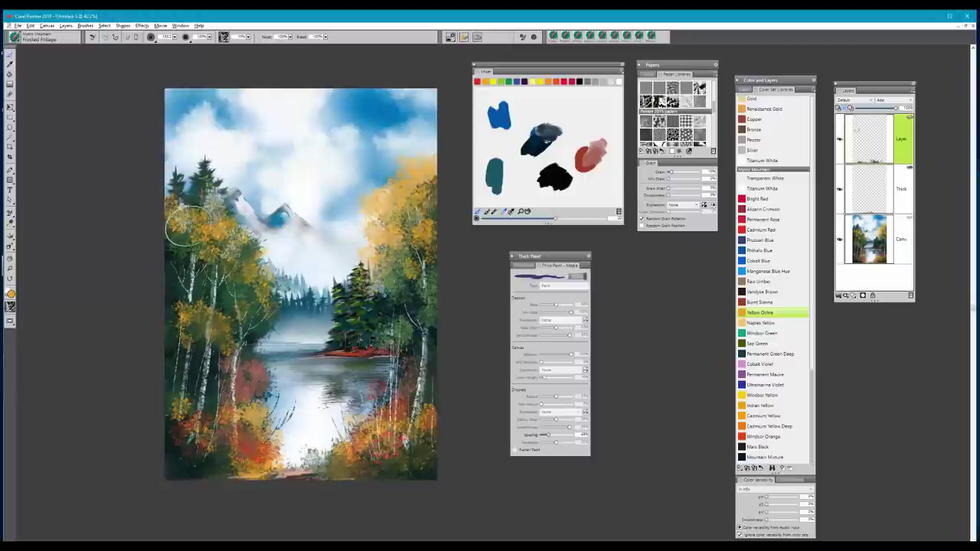
{"action": "mouse_move", "coordinate": [213, 224]}
{"action": "left_mouse_down"}
{"action": "mouse_move", "coordinate": [203, 201]}
{"action": "mouse_move", "coordinate": [229, 249]}
{"action": "mouse_move", "coordinate": [257, 253]}
{"action": "mouse_move", "coordinate": [249, 268]}
{"action": "mouse_move", "coordinate": [302, 296]}
{"action": "left_mouse_up"}
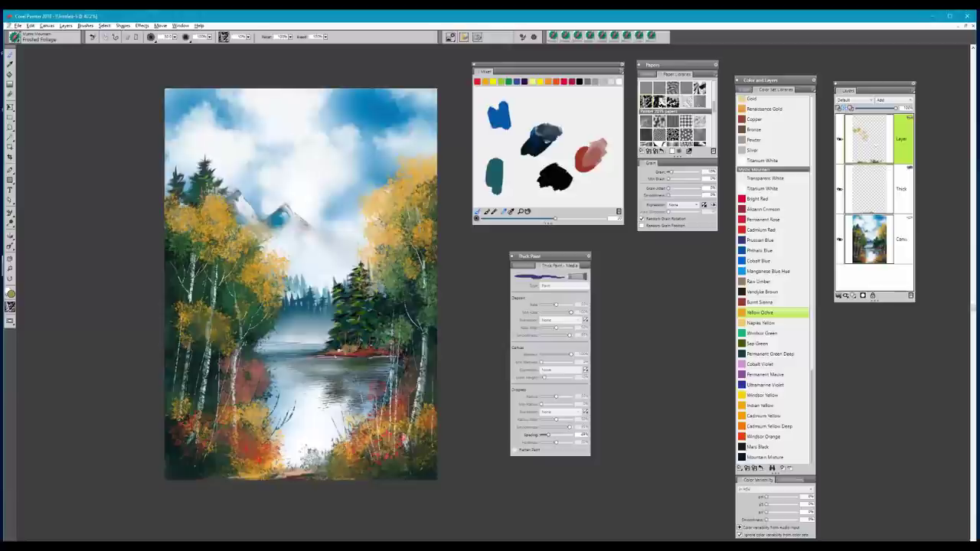
{"action": "left_click_drag", "start_coordinate": [366, 348], "coordinate": [346, 349]}
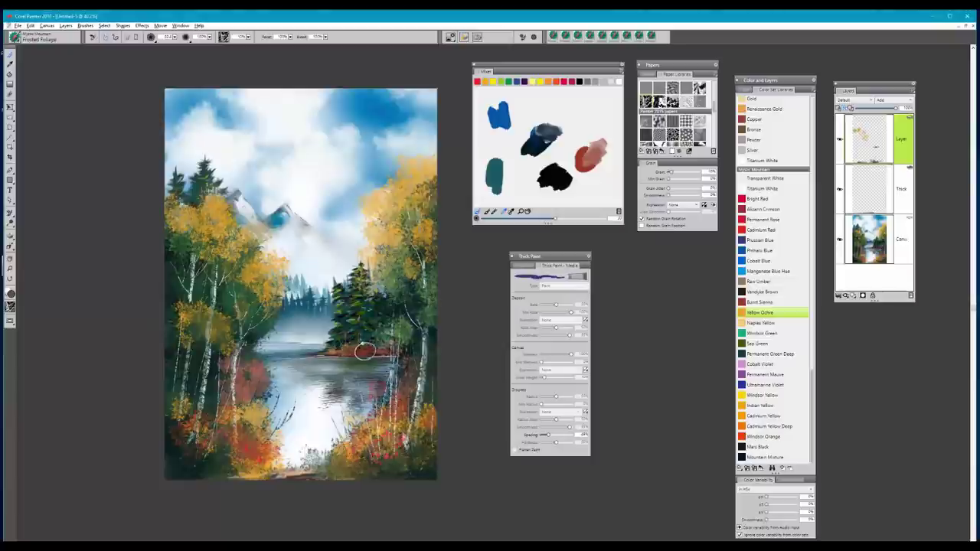
- Add orange foliage sampled from the right bank's birches along the islet's shore, and paint small dark birds with the Foliage and Trees brush
{"action": "left_click", "coordinate": [431, 234], "text": "alt"}
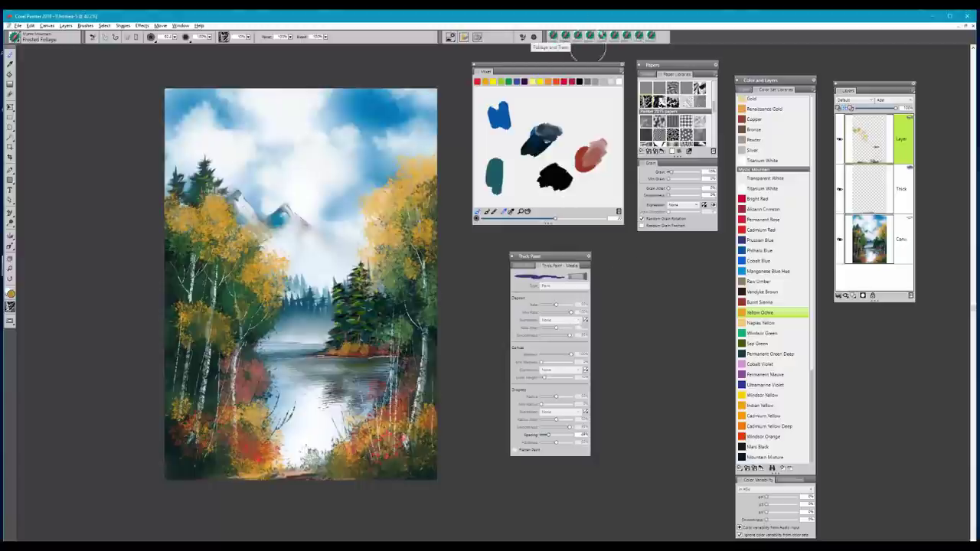
{"action": "left_click", "coordinate": [565, 36]}
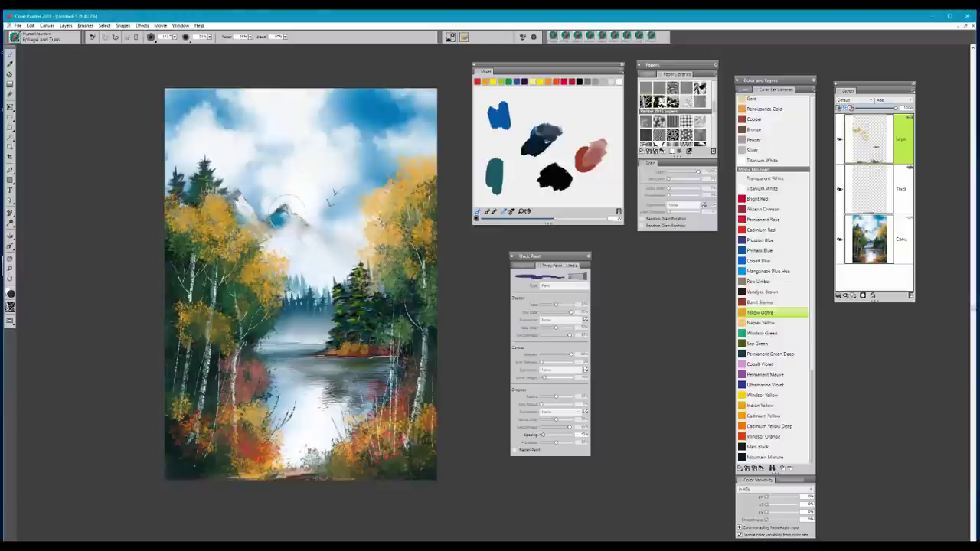
- Drop all layers onto the canvas and add a new layer for sampled white paint with the Soft Cloud Detail brush
{"action": "left_click", "coordinate": [235, 196], "text": "alt"}
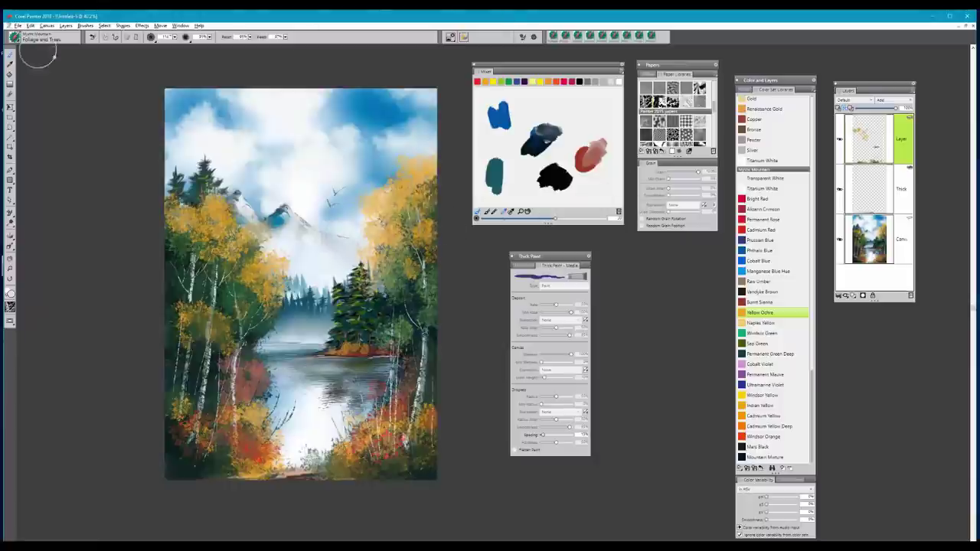
{"action": "left_click", "coordinate": [16, 37]}
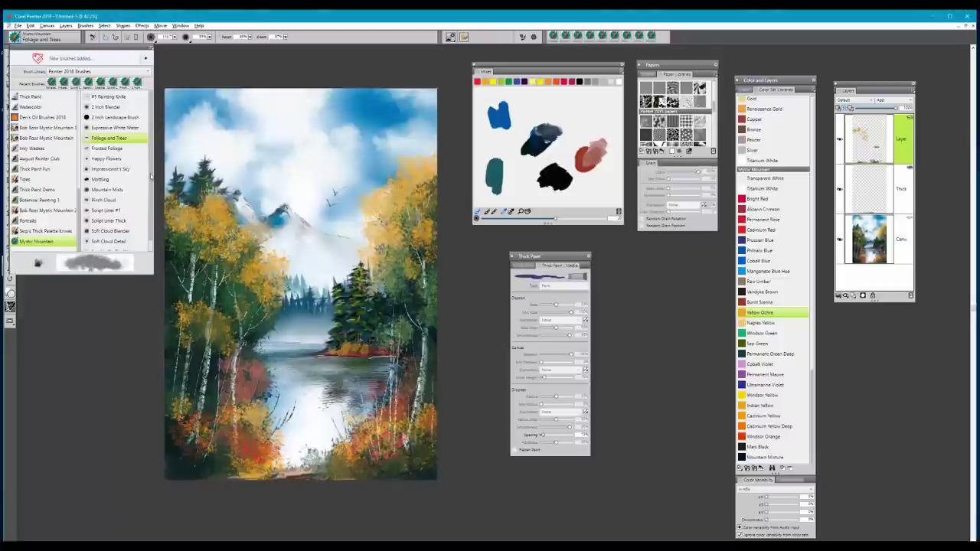
{"action": "scroll", "coordinate": [150, 181], "scroll_direction": "down", "scroll_amount": 1}
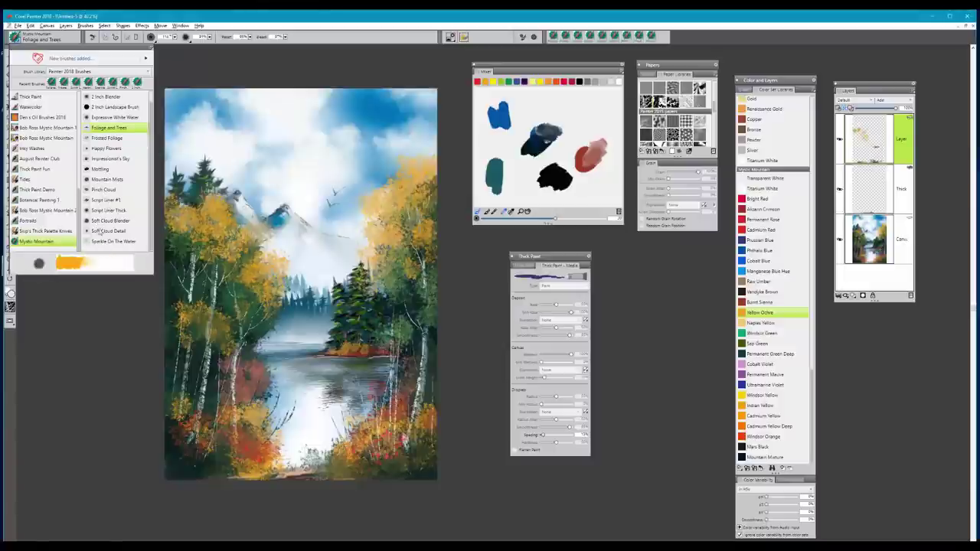
{"action": "left_click", "coordinate": [101, 233]}
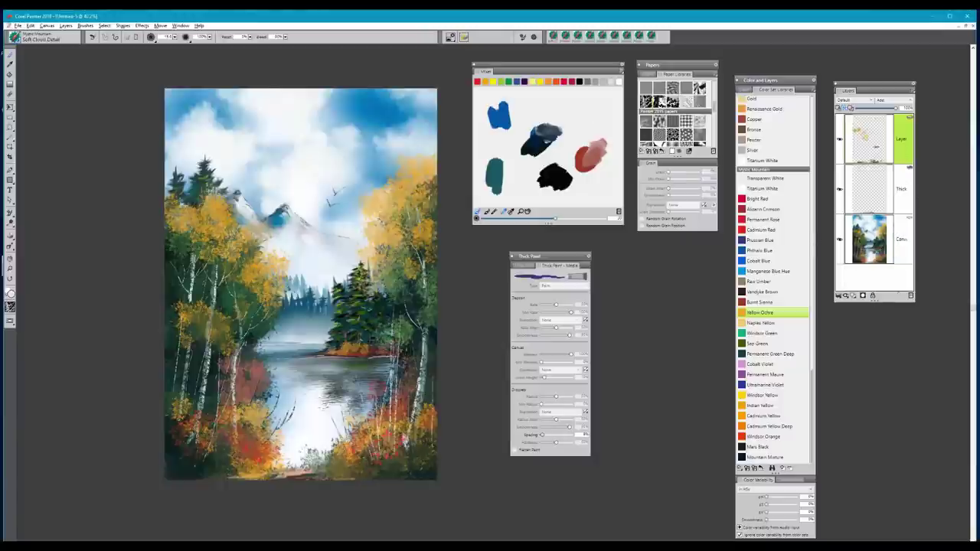
{"action": "left_click", "coordinate": [67, 26]}
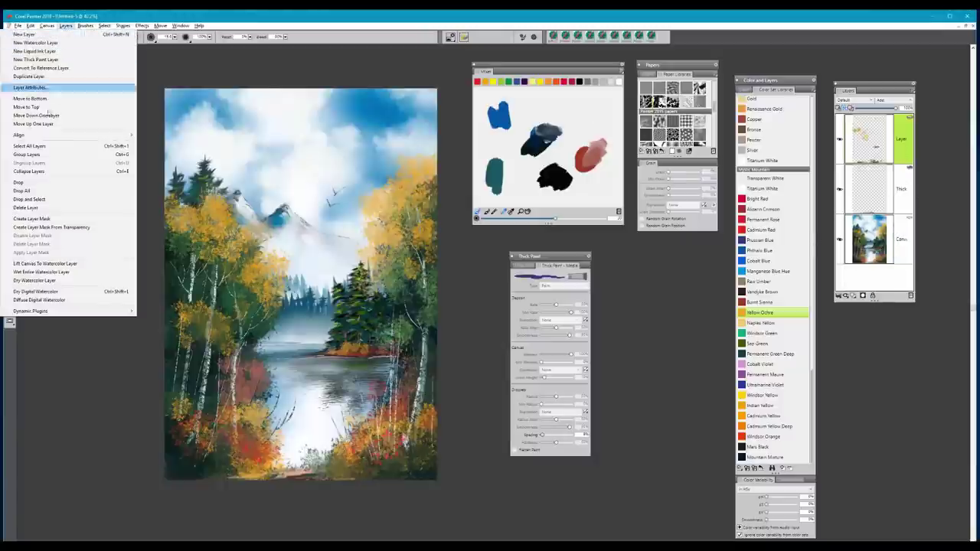
{"action": "left_click", "coordinate": [33, 185]}
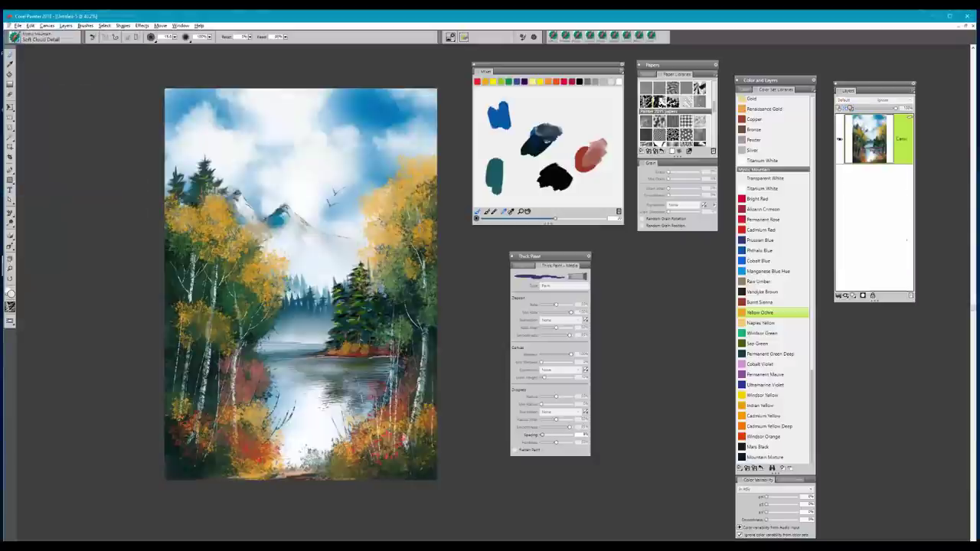
{"action": "left_click", "coordinate": [854, 296]}
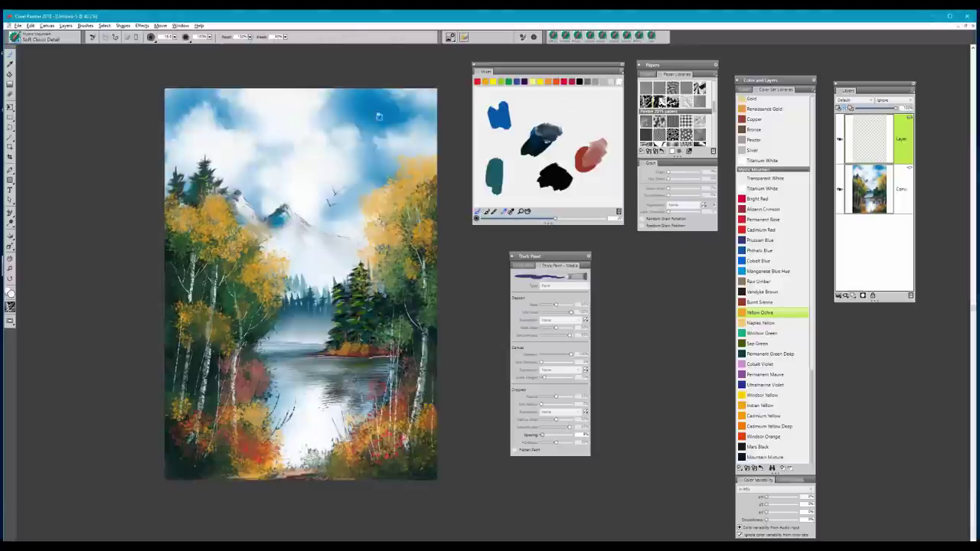
- Paint bright, billowing white cloud edges against the blue across the upper sky with the Soft Cloud Detail brush
{"action": "mouse_move", "coordinate": [347, 130]}
{"action": "left_mouse_down"}
{"action": "mouse_move", "coordinate": [362, 119]}
{"action": "mouse_move", "coordinate": [349, 114]}
{"action": "mouse_move", "coordinate": [336, 128]}
{"action": "mouse_move", "coordinate": [356, 120]}
{"action": "mouse_move", "coordinate": [340, 147]}
{"action": "mouse_move", "coordinate": [350, 150]}
{"action": "mouse_move", "coordinate": [345, 136]}
{"action": "mouse_move", "coordinate": [334, 144]}
{"action": "left_mouse_up"}
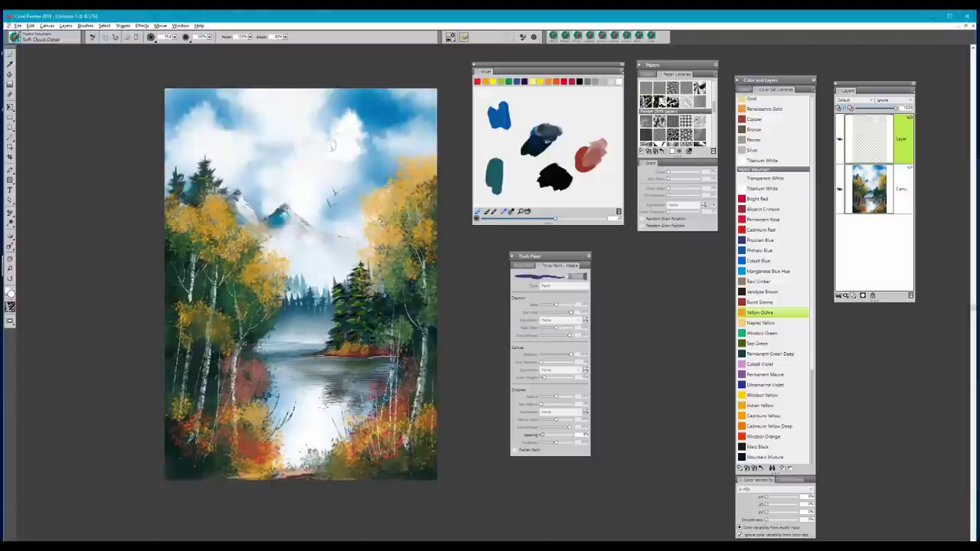
{"action": "mouse_move", "coordinate": [395, 138]}
{"action": "left_mouse_down"}
{"action": "mouse_move", "coordinate": [403, 118]}
{"action": "mouse_move", "coordinate": [425, 123]}
{"action": "mouse_move", "coordinate": [407, 130]}
{"action": "left_mouse_up"}
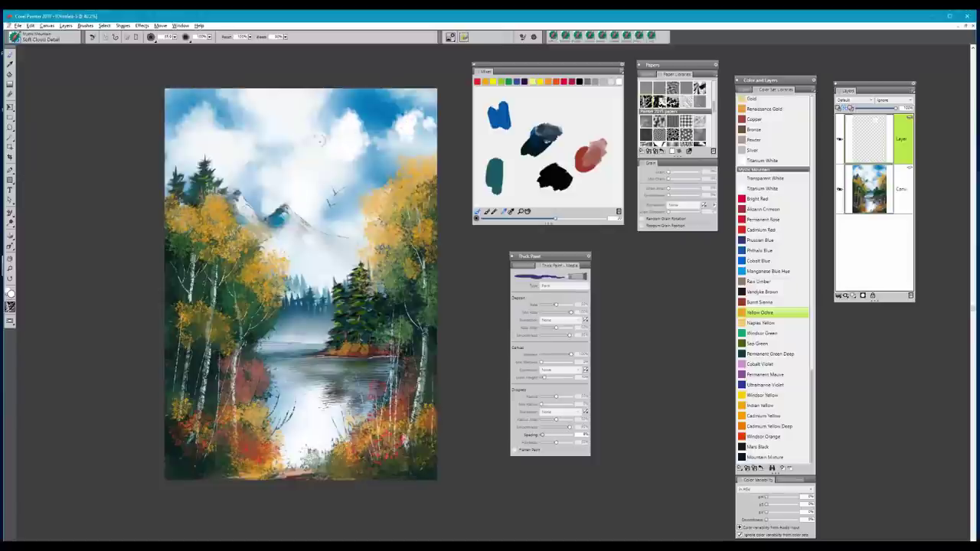
{"action": "mouse_move", "coordinate": [219, 127]}
{"action": "left_mouse_down"}
{"action": "mouse_move", "coordinate": [212, 113]}
{"action": "mouse_move", "coordinate": [220, 120]}
{"action": "mouse_move", "coordinate": [208, 132]}
{"action": "mouse_move", "coordinate": [251, 131]}
{"action": "mouse_move", "coordinate": [230, 129]}
{"action": "left_mouse_up"}
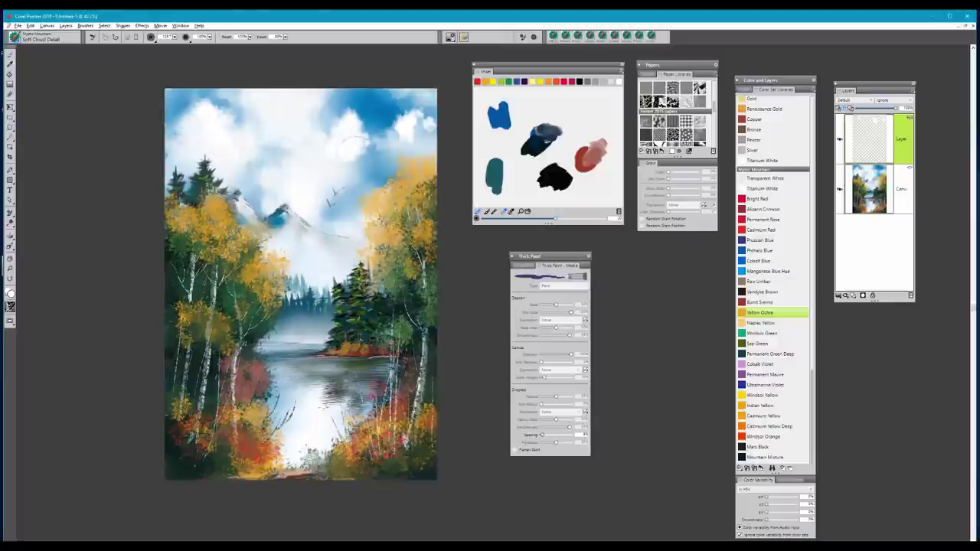
{"action": "left_click_drag", "start_coordinate": [354, 142], "coordinate": [371, 139]}
{"action": "left_click_drag", "start_coordinate": [318, 157], "coordinate": [444, 95]}
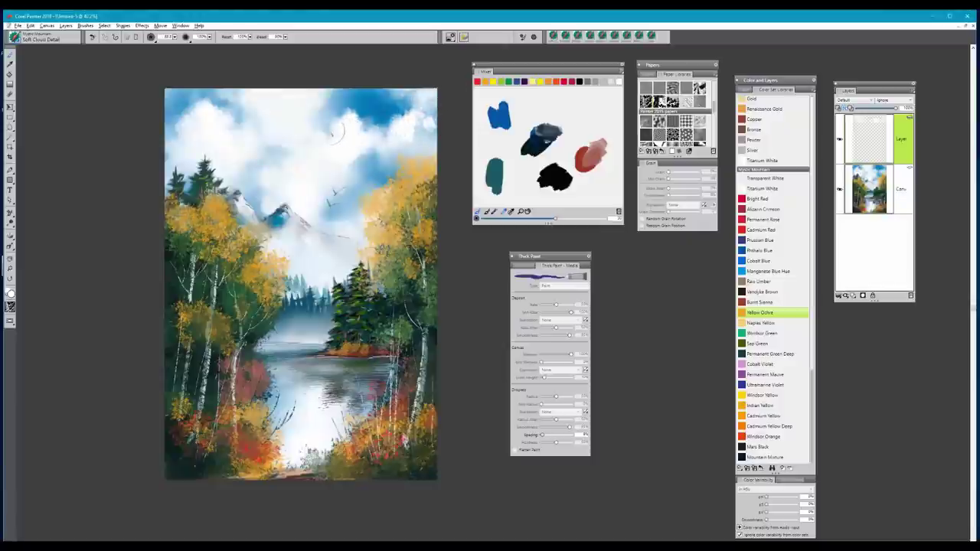
{"action": "mouse_move", "coordinate": [285, 133]}
{"action": "left_mouse_down"}
{"action": "mouse_move", "coordinate": [341, 137]}
{"action": "mouse_move", "coordinate": [291, 140]}
{"action": "mouse_move", "coordinate": [341, 150]}
{"action": "mouse_move", "coordinate": [278, 141]}
{"action": "left_mouse_up"}
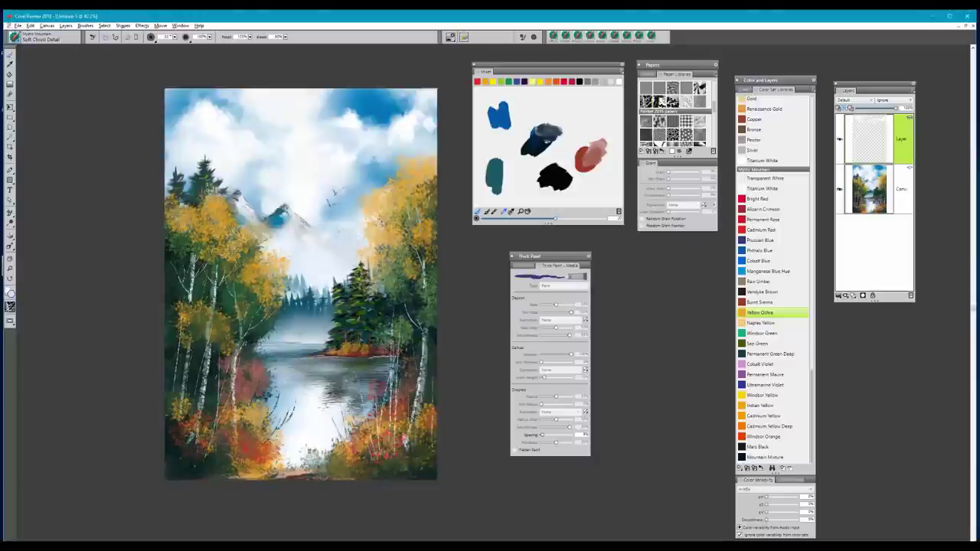
- Veil the distant mountains' slopes in white mist and soften them into the sky with the Soft Cloud Blender brush
{"action": "mouse_move", "coordinate": [352, 241]}
{"action": "left_mouse_down"}
{"action": "mouse_move", "coordinate": [313, 225]}
{"action": "mouse_move", "coordinate": [343, 223]}
{"action": "left_mouse_up"}
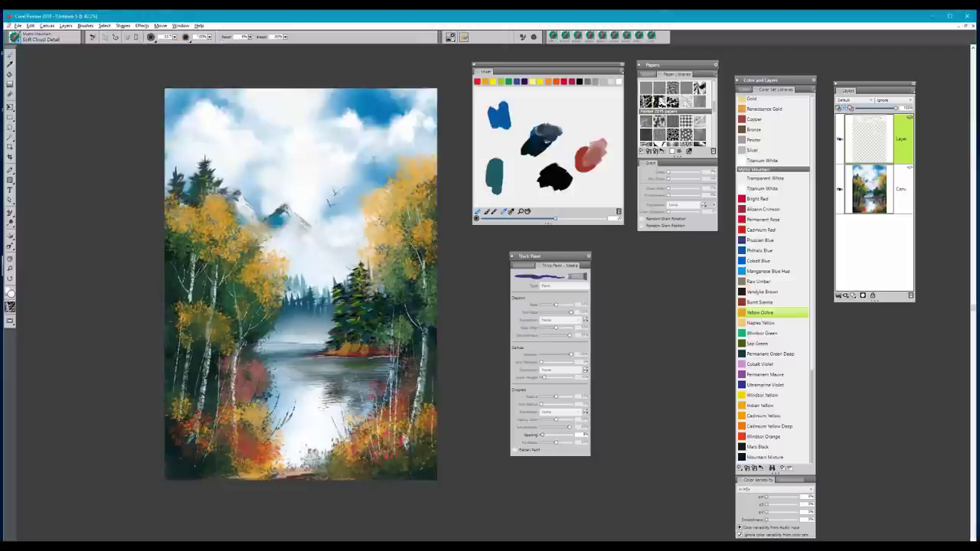
{"action": "left_click", "coordinate": [15, 36]}
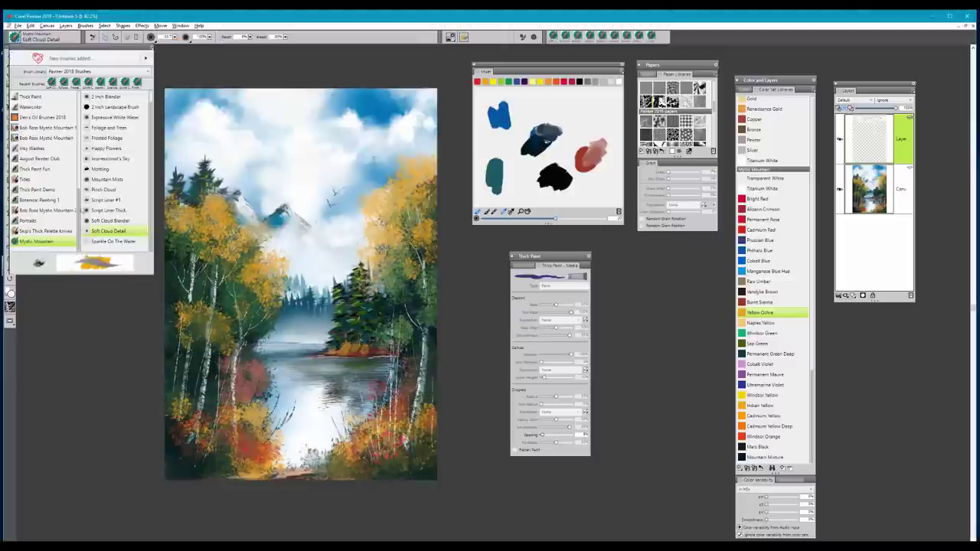
{"action": "left_click", "coordinate": [111, 220]}
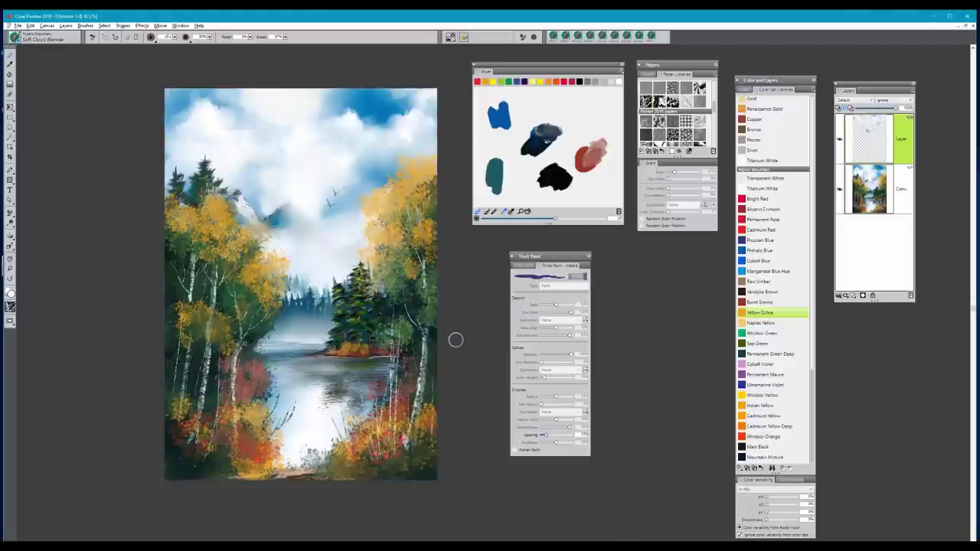
{"action": "scroll", "coordinate": [456, 339], "scroll_direction": "up", "scroll_amount": 1}
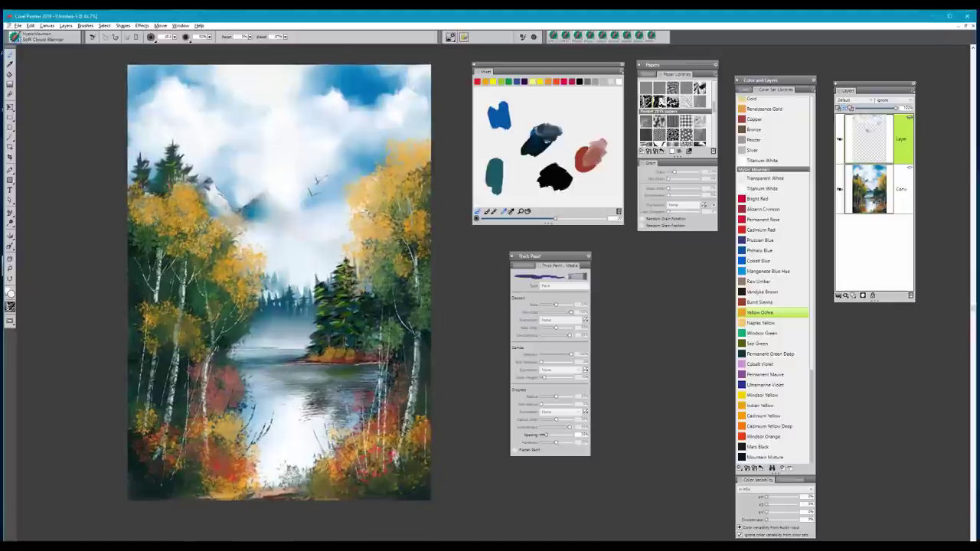